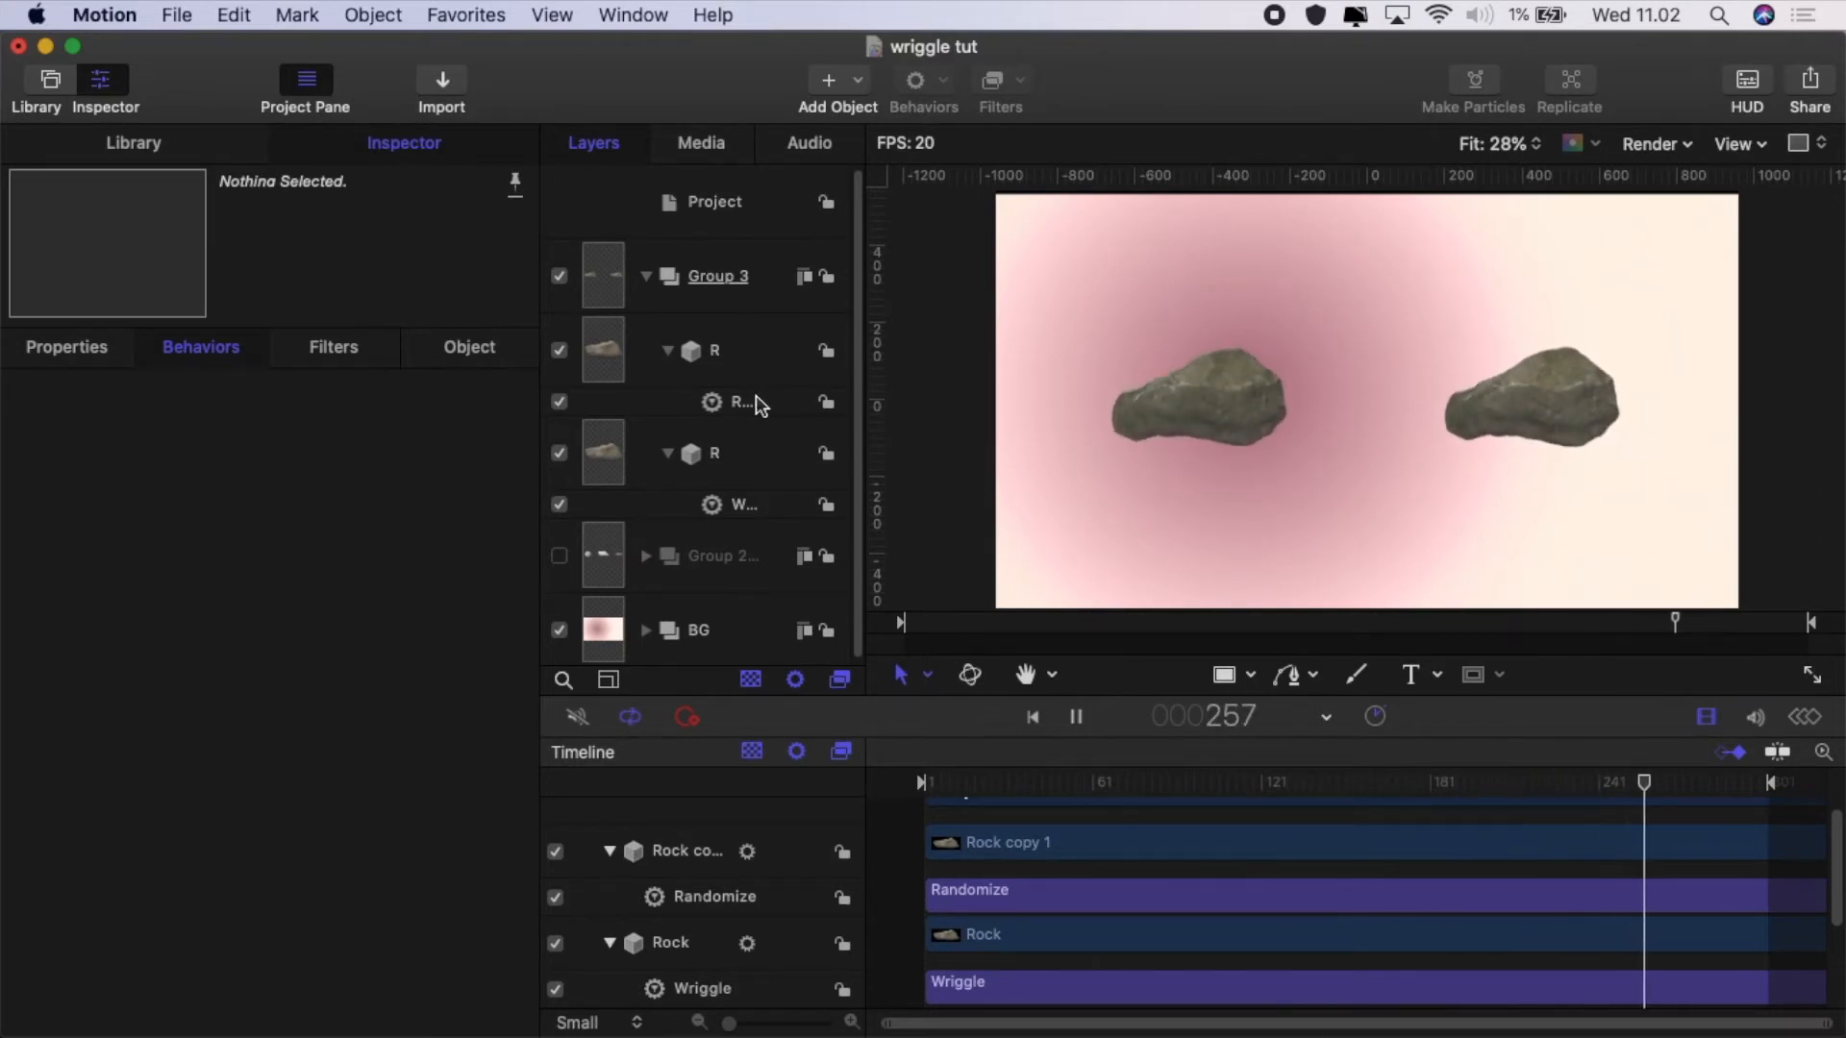
Review both rocks' rotation behaviors, then disable Randomize on Rock copy 1 and hide that rock.
{"action": "left_click", "coordinate": [752, 509]}
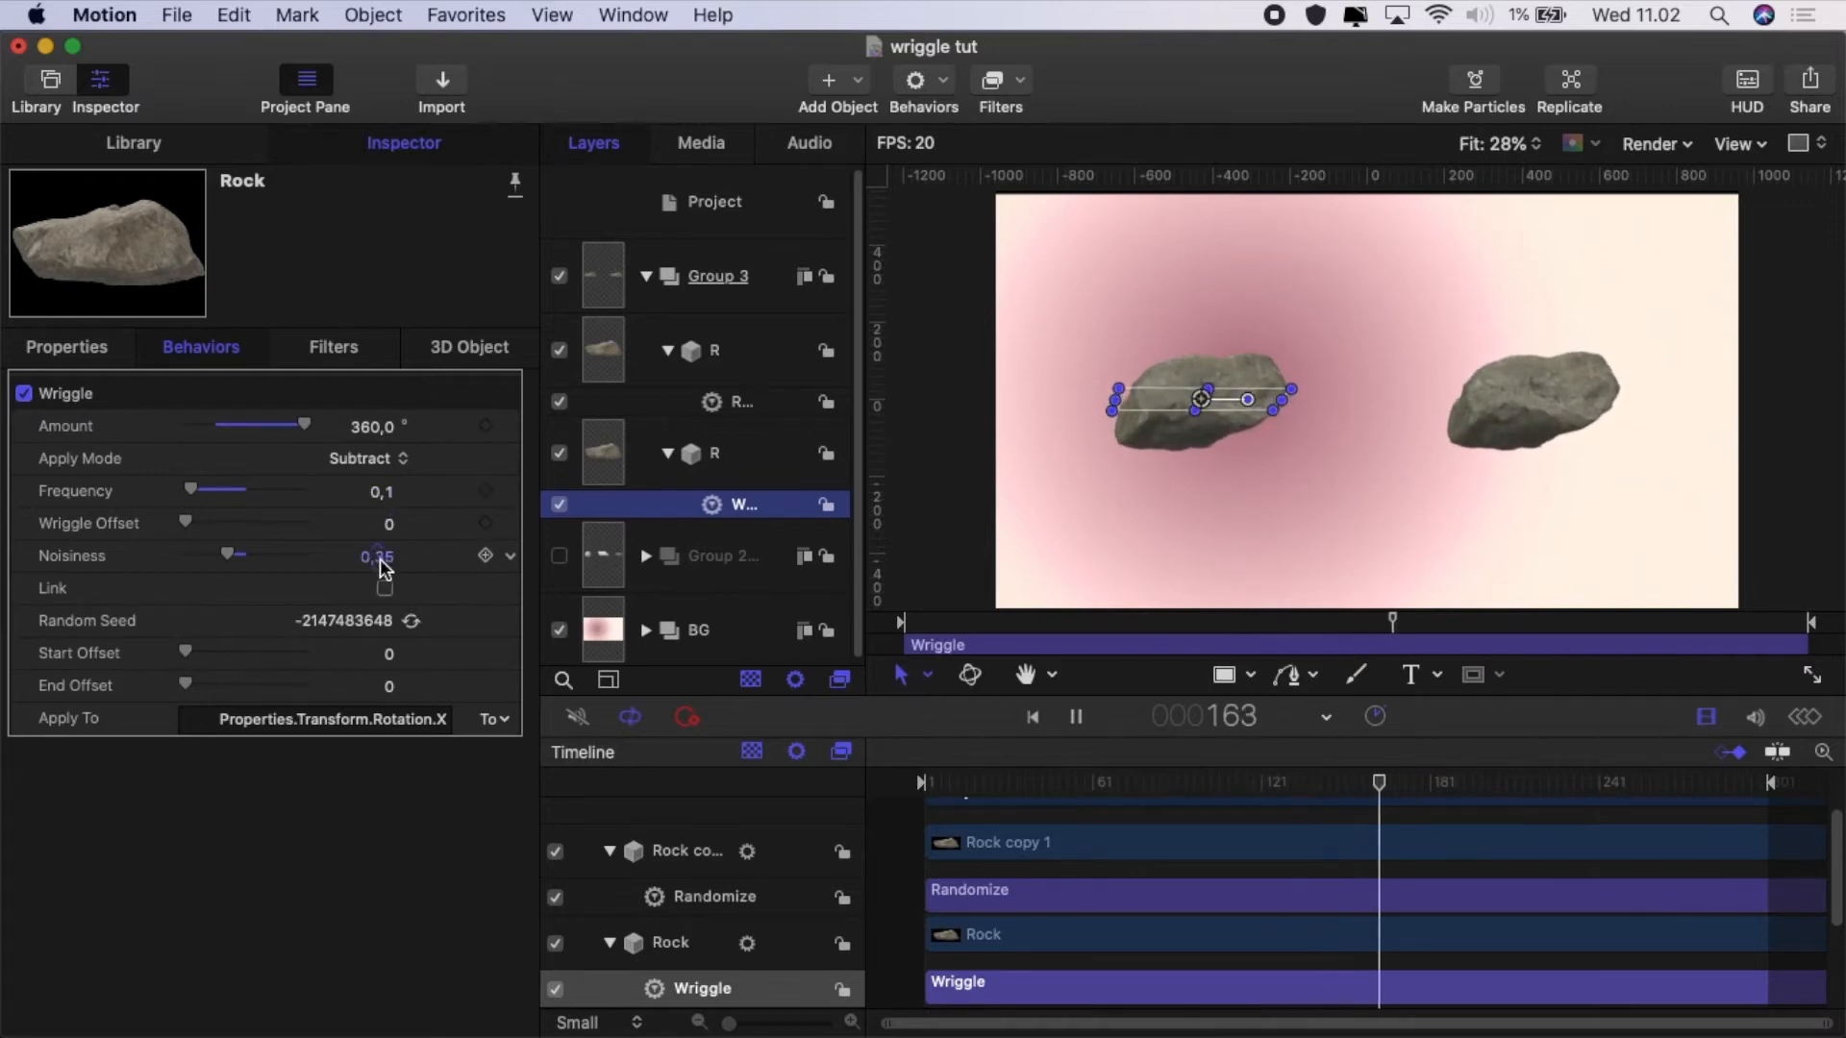
{"action": "left_click", "coordinate": [745, 408]}
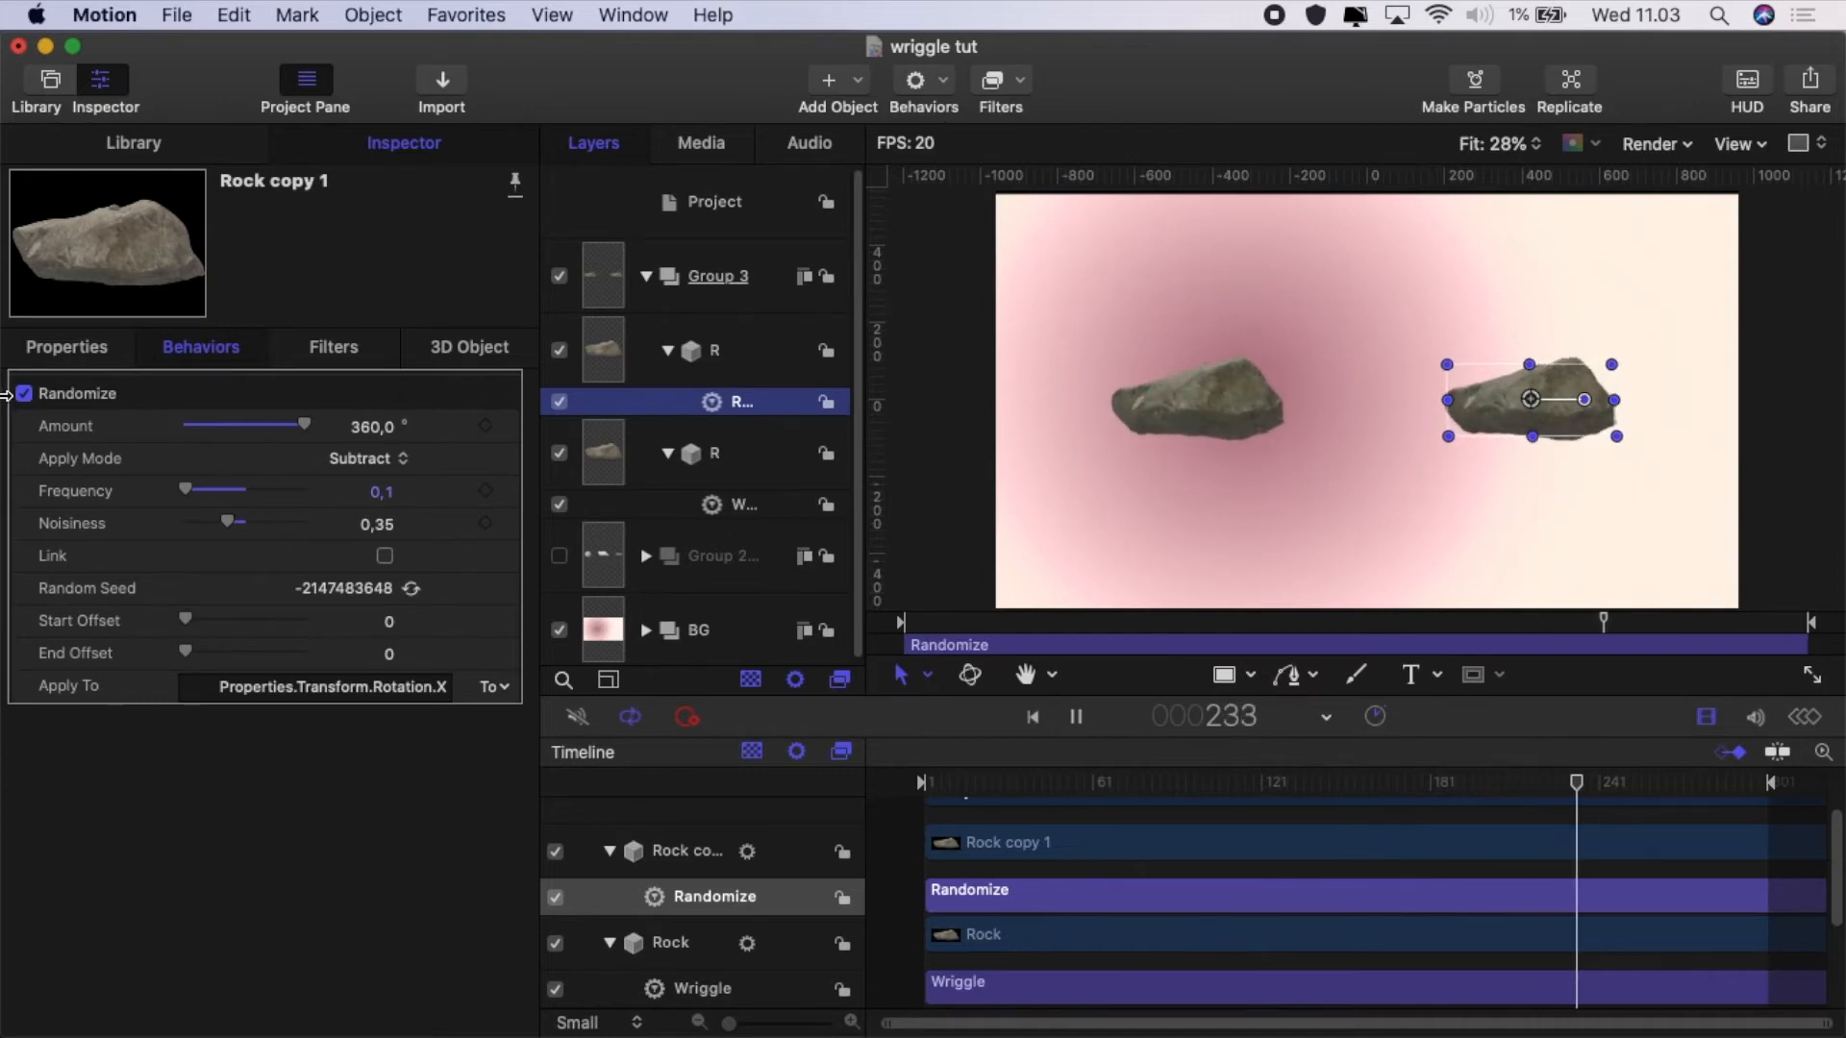
{"action": "left_click", "coordinate": [24, 394]}
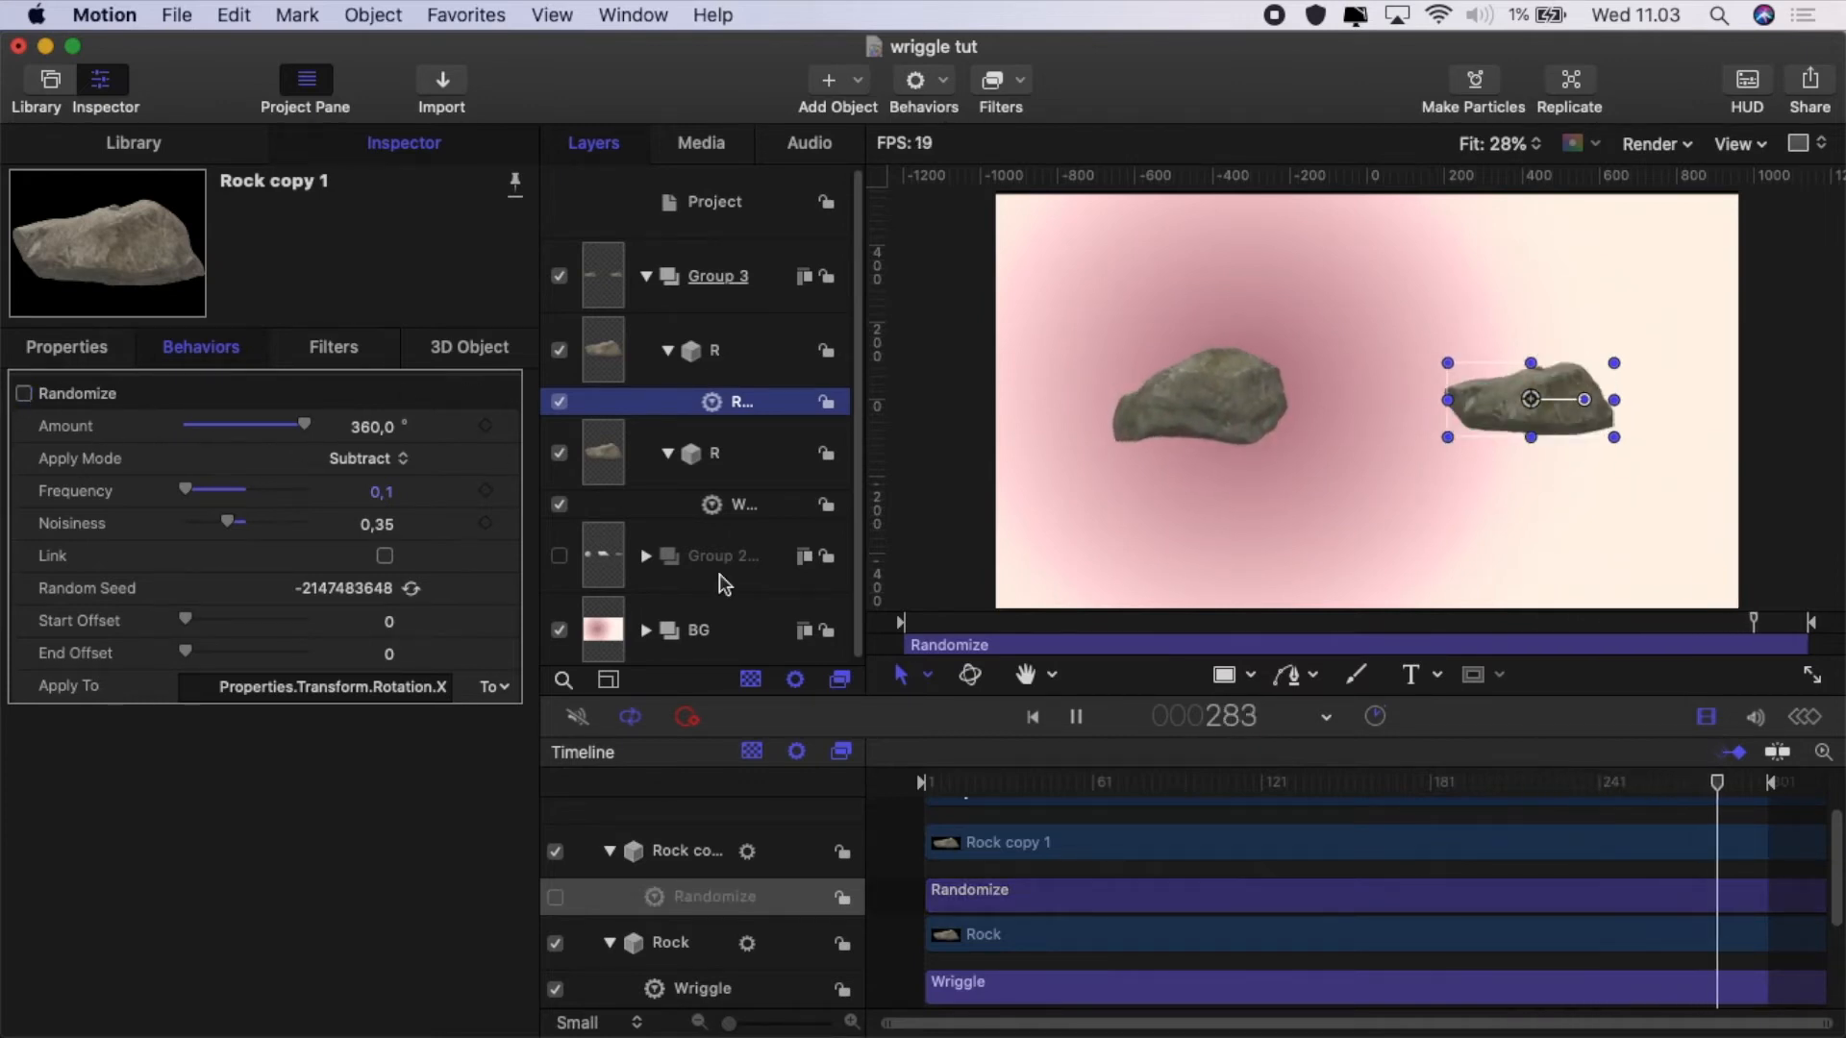
{"action": "left_click", "coordinate": [558, 352]}
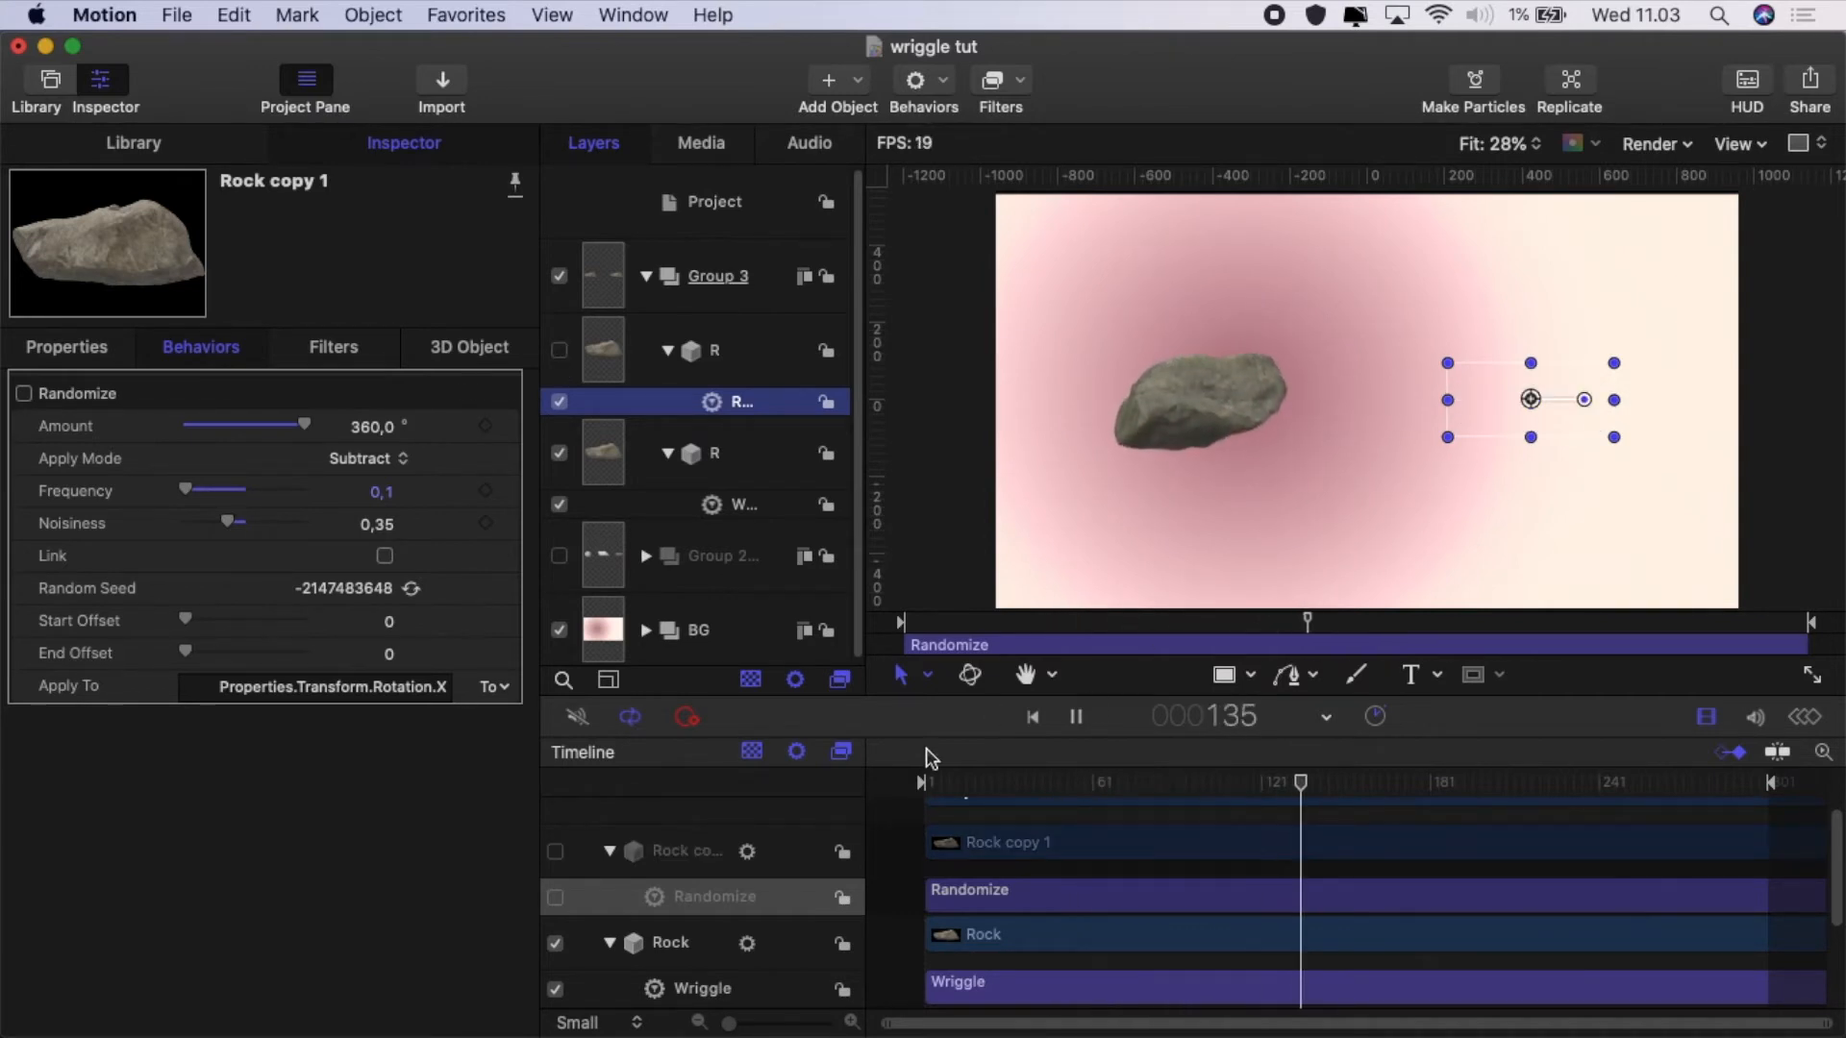
Try lower Amount values on the Rock's Wriggle behavior and reset the Amount to 100°.
{"action": "left_click", "coordinate": [753, 470]}
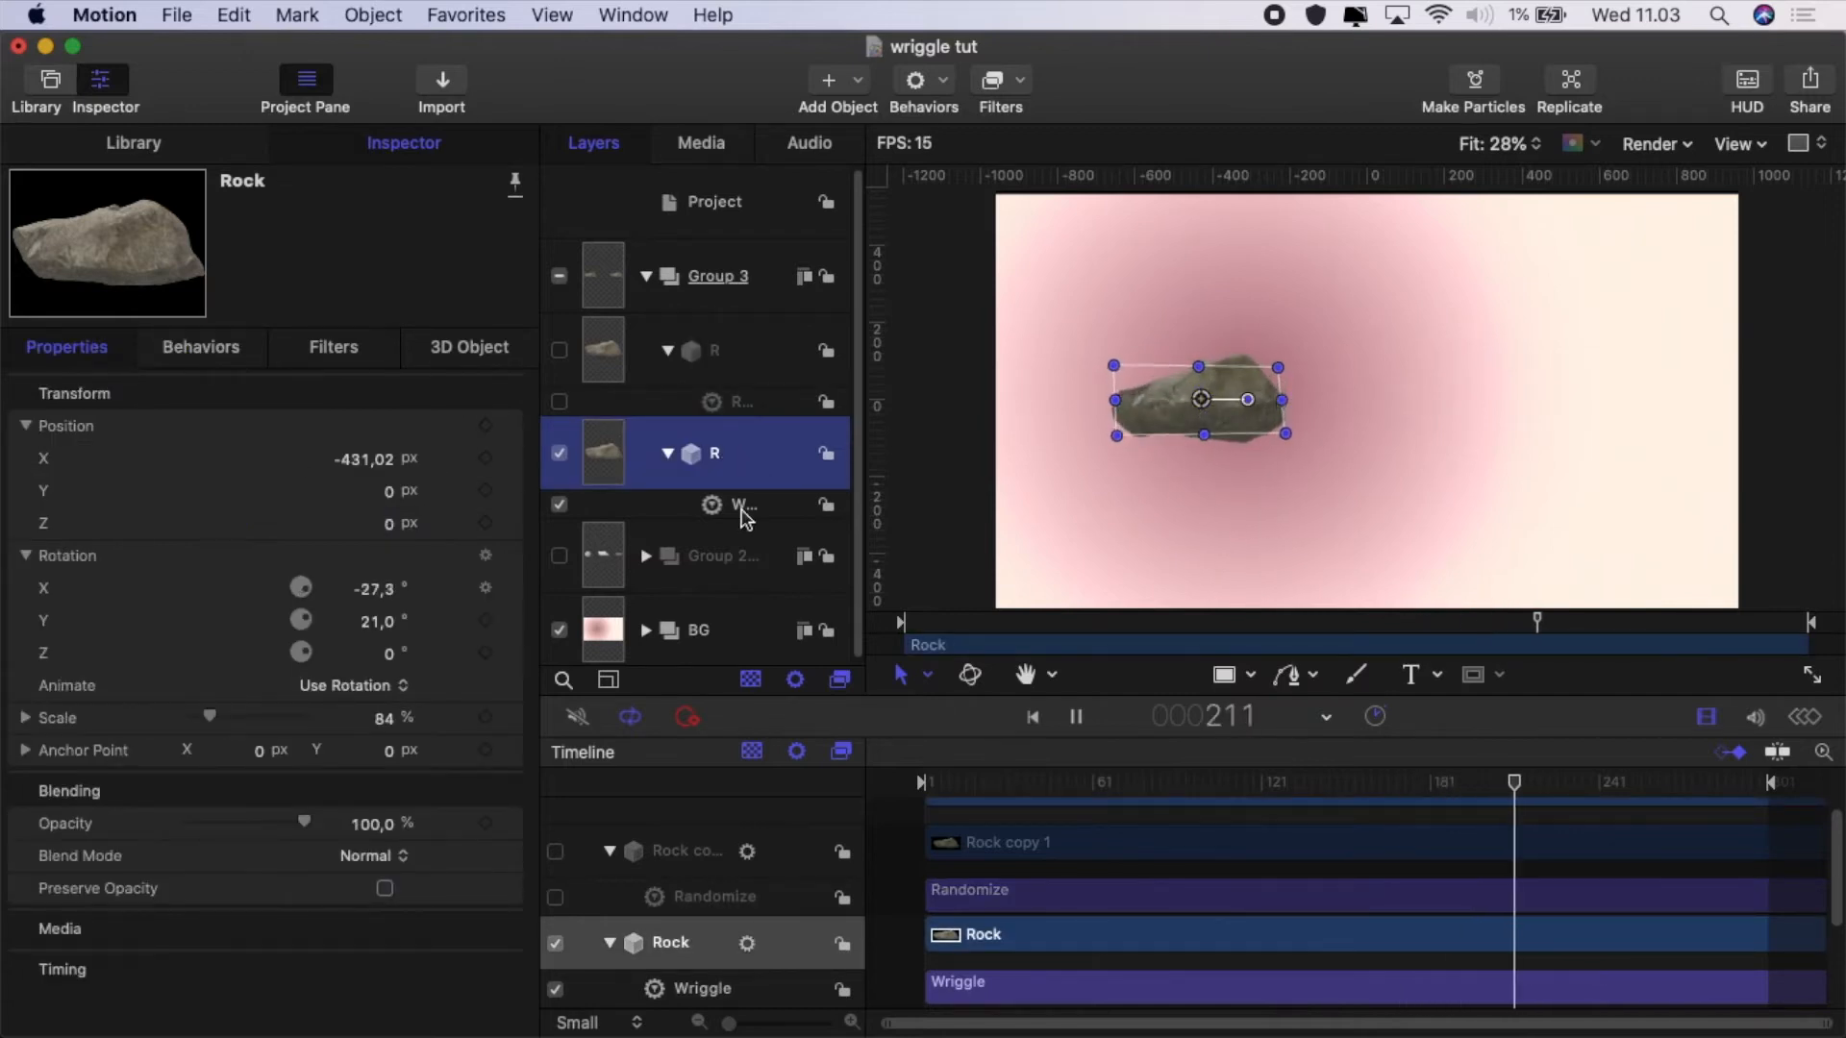
{"action": "left_click", "coordinate": [742, 507]}
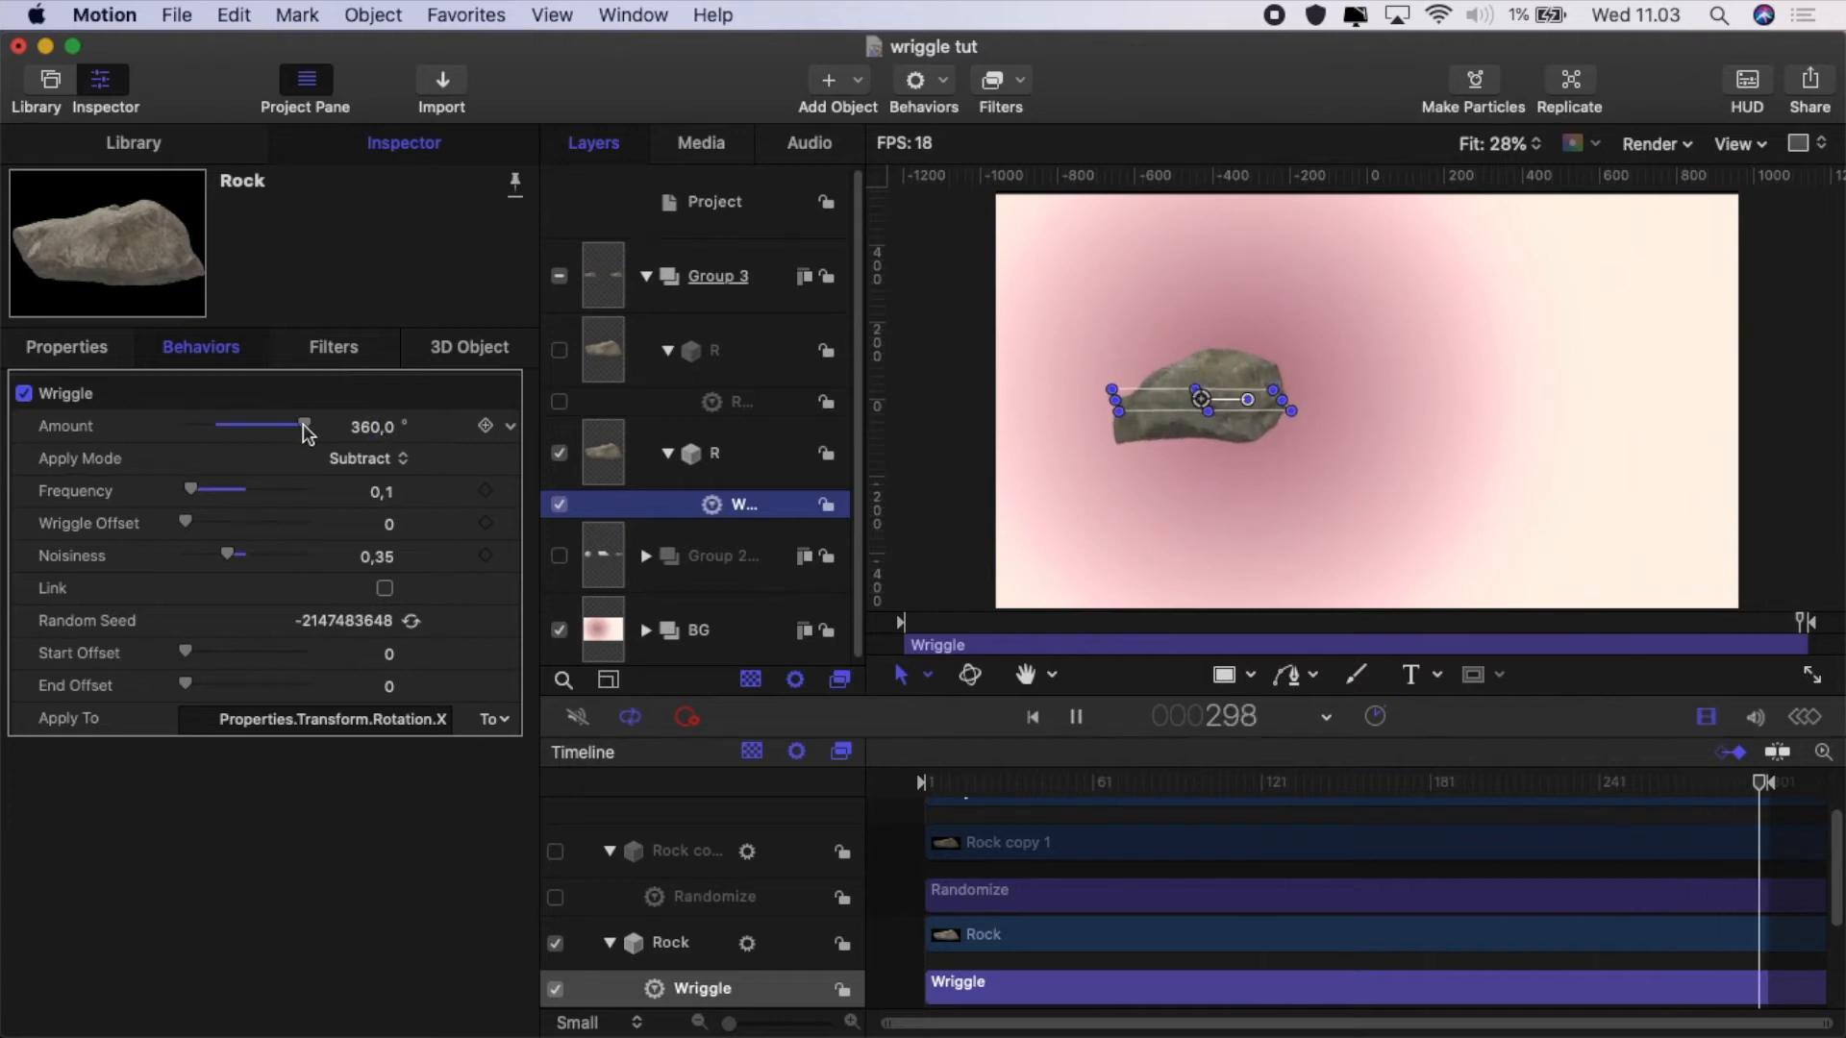
{"action": "left_click_drag", "start_coordinate": [306, 433], "coordinate": [220, 454]}
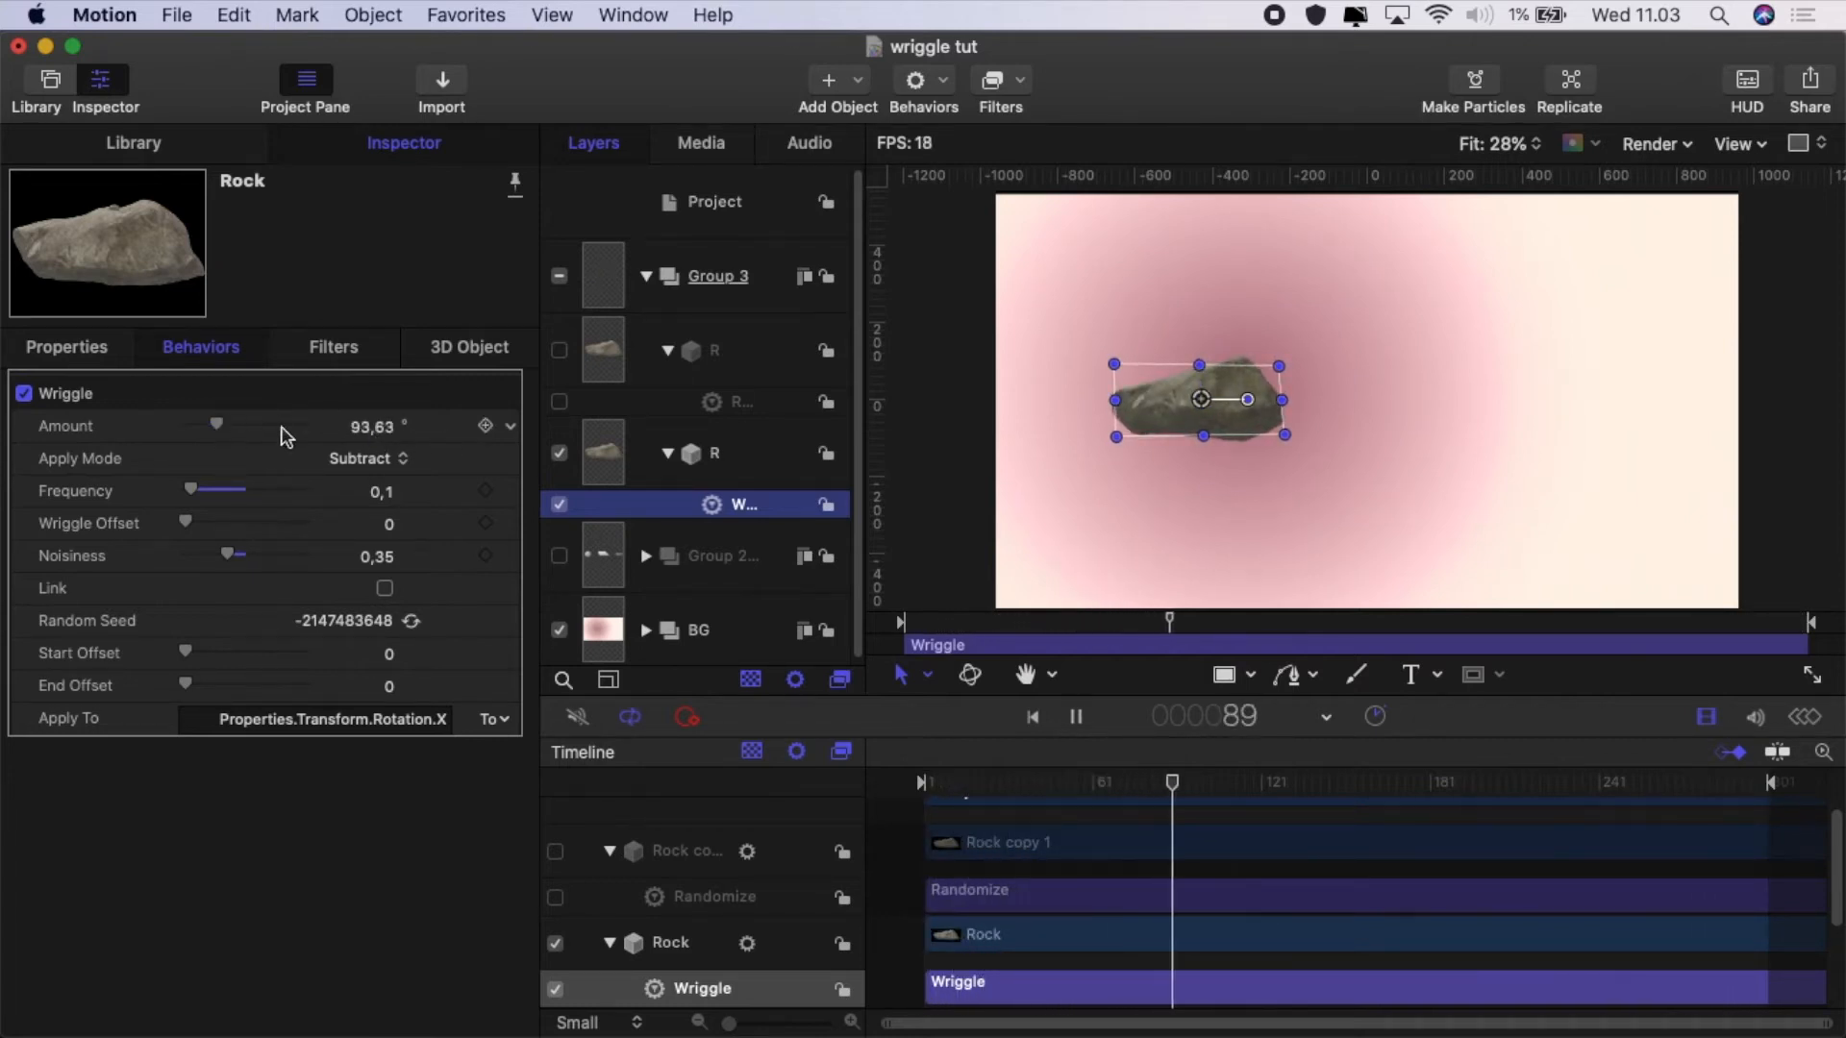
{"action": "left_click", "coordinate": [509, 426]}
{"action": "left_click", "coordinate": [555, 435]}
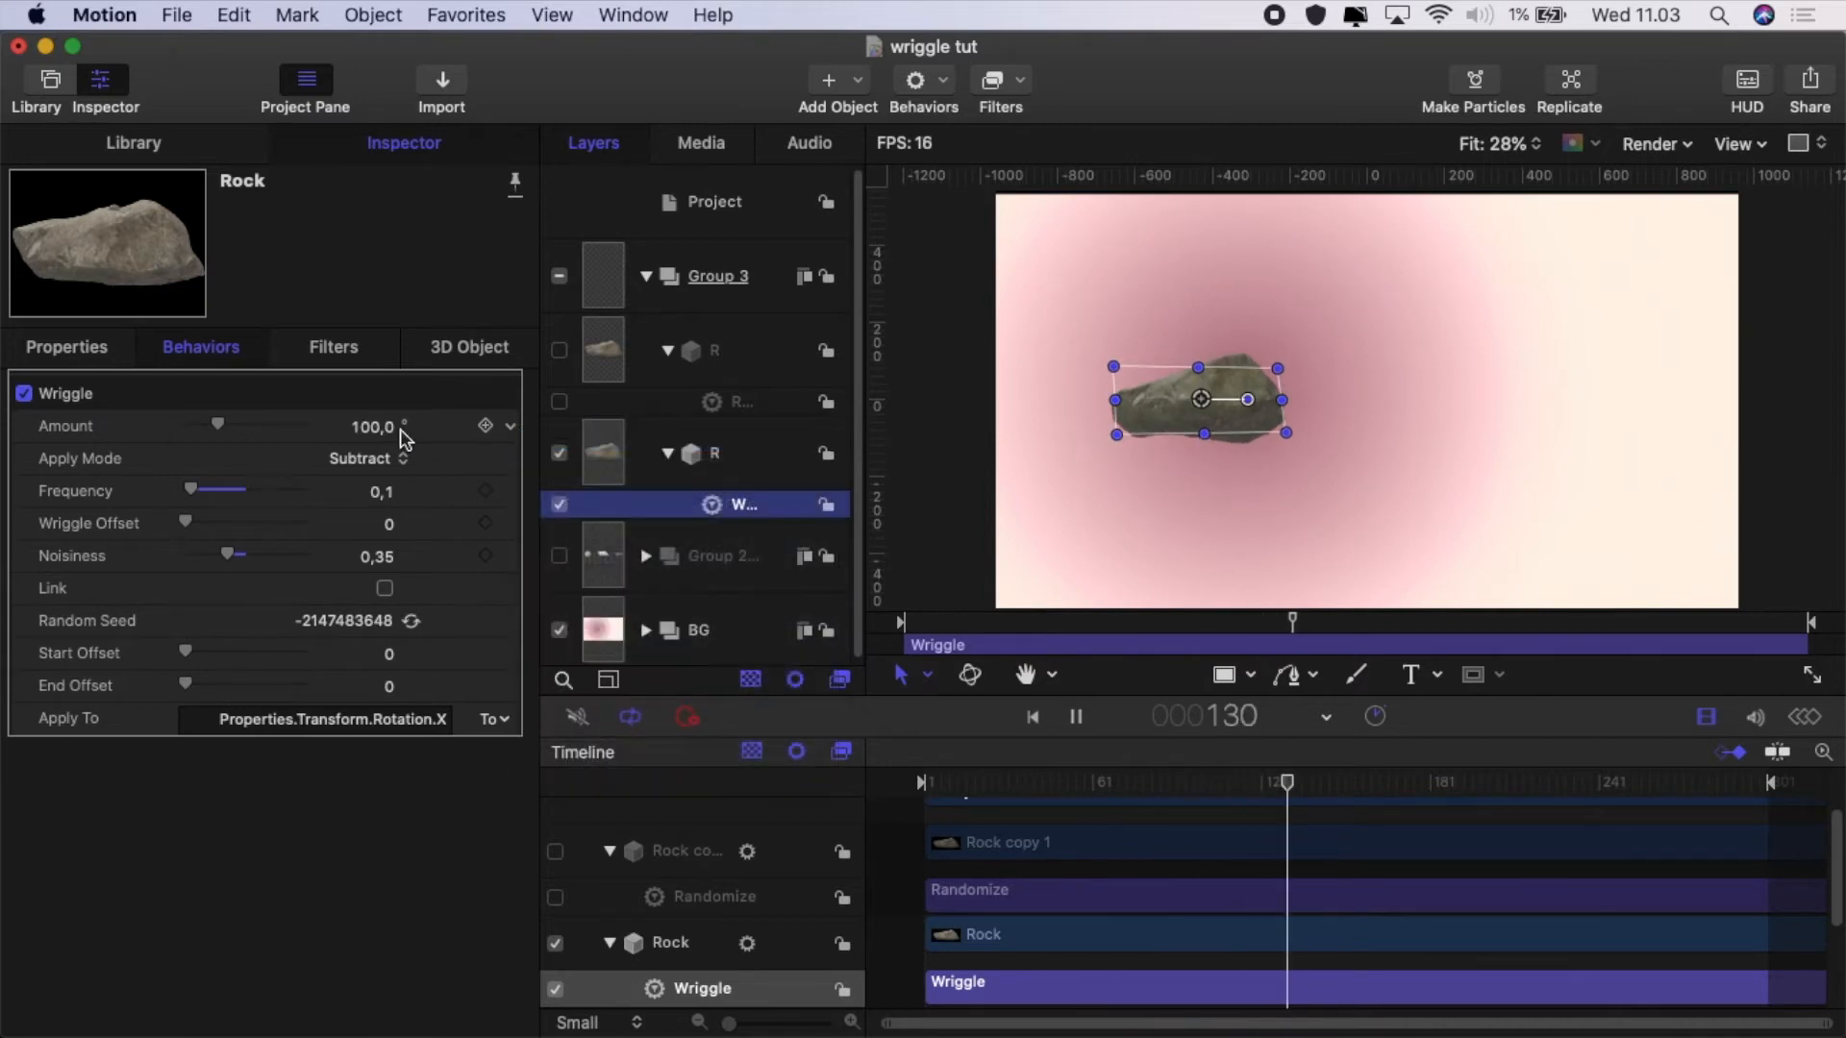
{"action": "left_click_drag", "start_coordinate": [217, 426], "coordinate": [205, 442]}
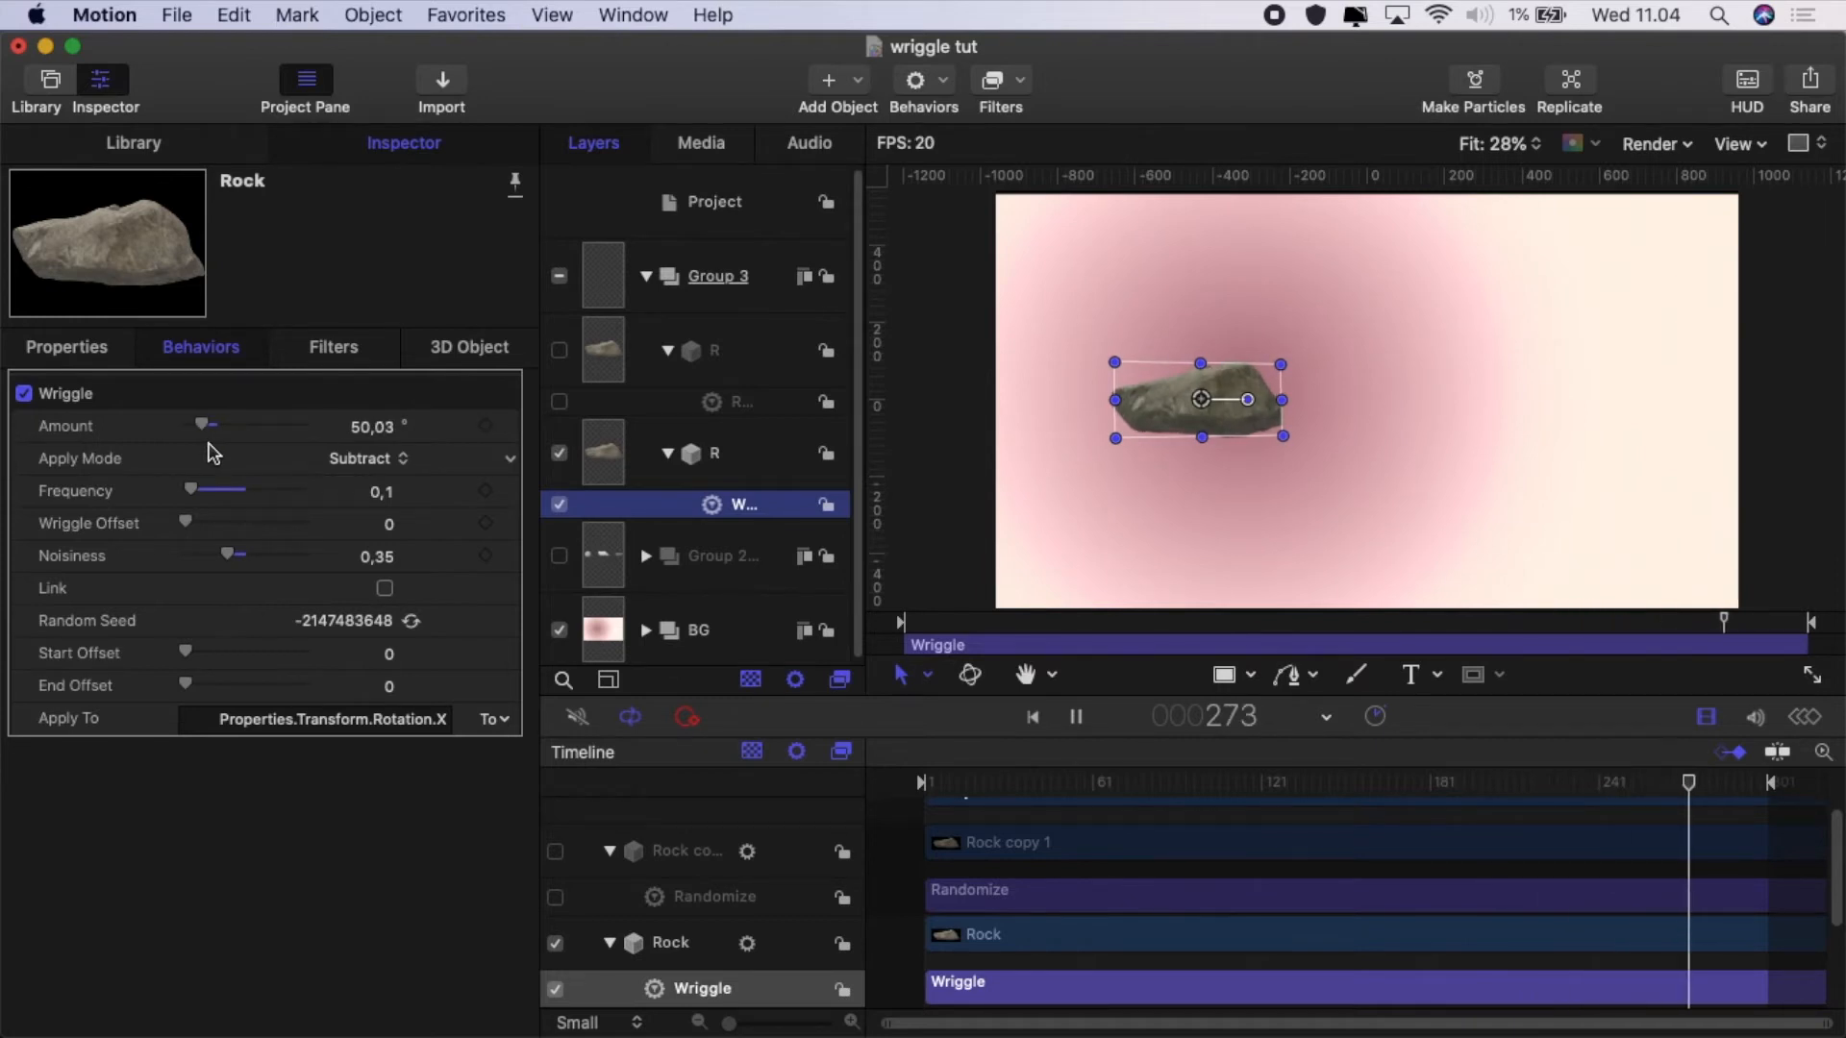
{"action": "left_click", "coordinate": [518, 429]}
{"action": "left_click", "coordinate": [567, 438]}
Try the Add, Subtract and Multiply apply modes for the Rock's Wriggle behavior and settle on Add and Subtract.
{"action": "left_click", "coordinate": [371, 462]}
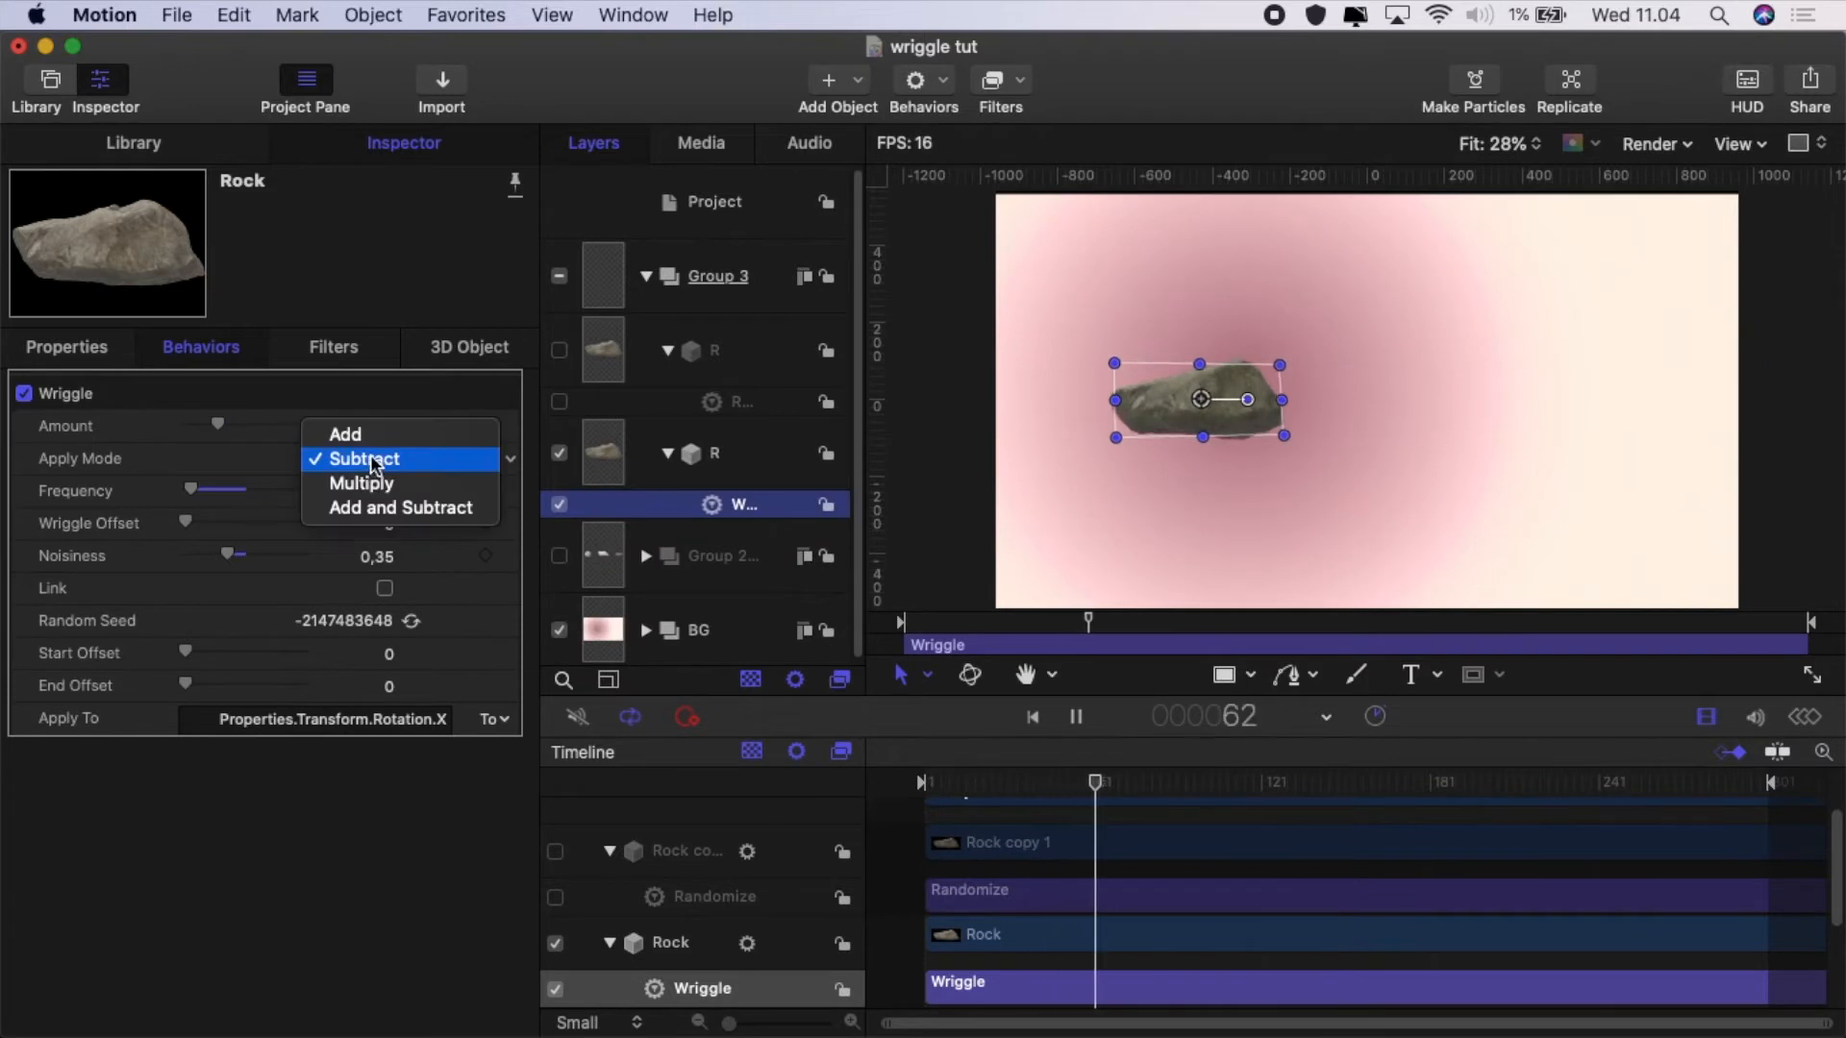
{"action": "left_click", "coordinate": [368, 435]}
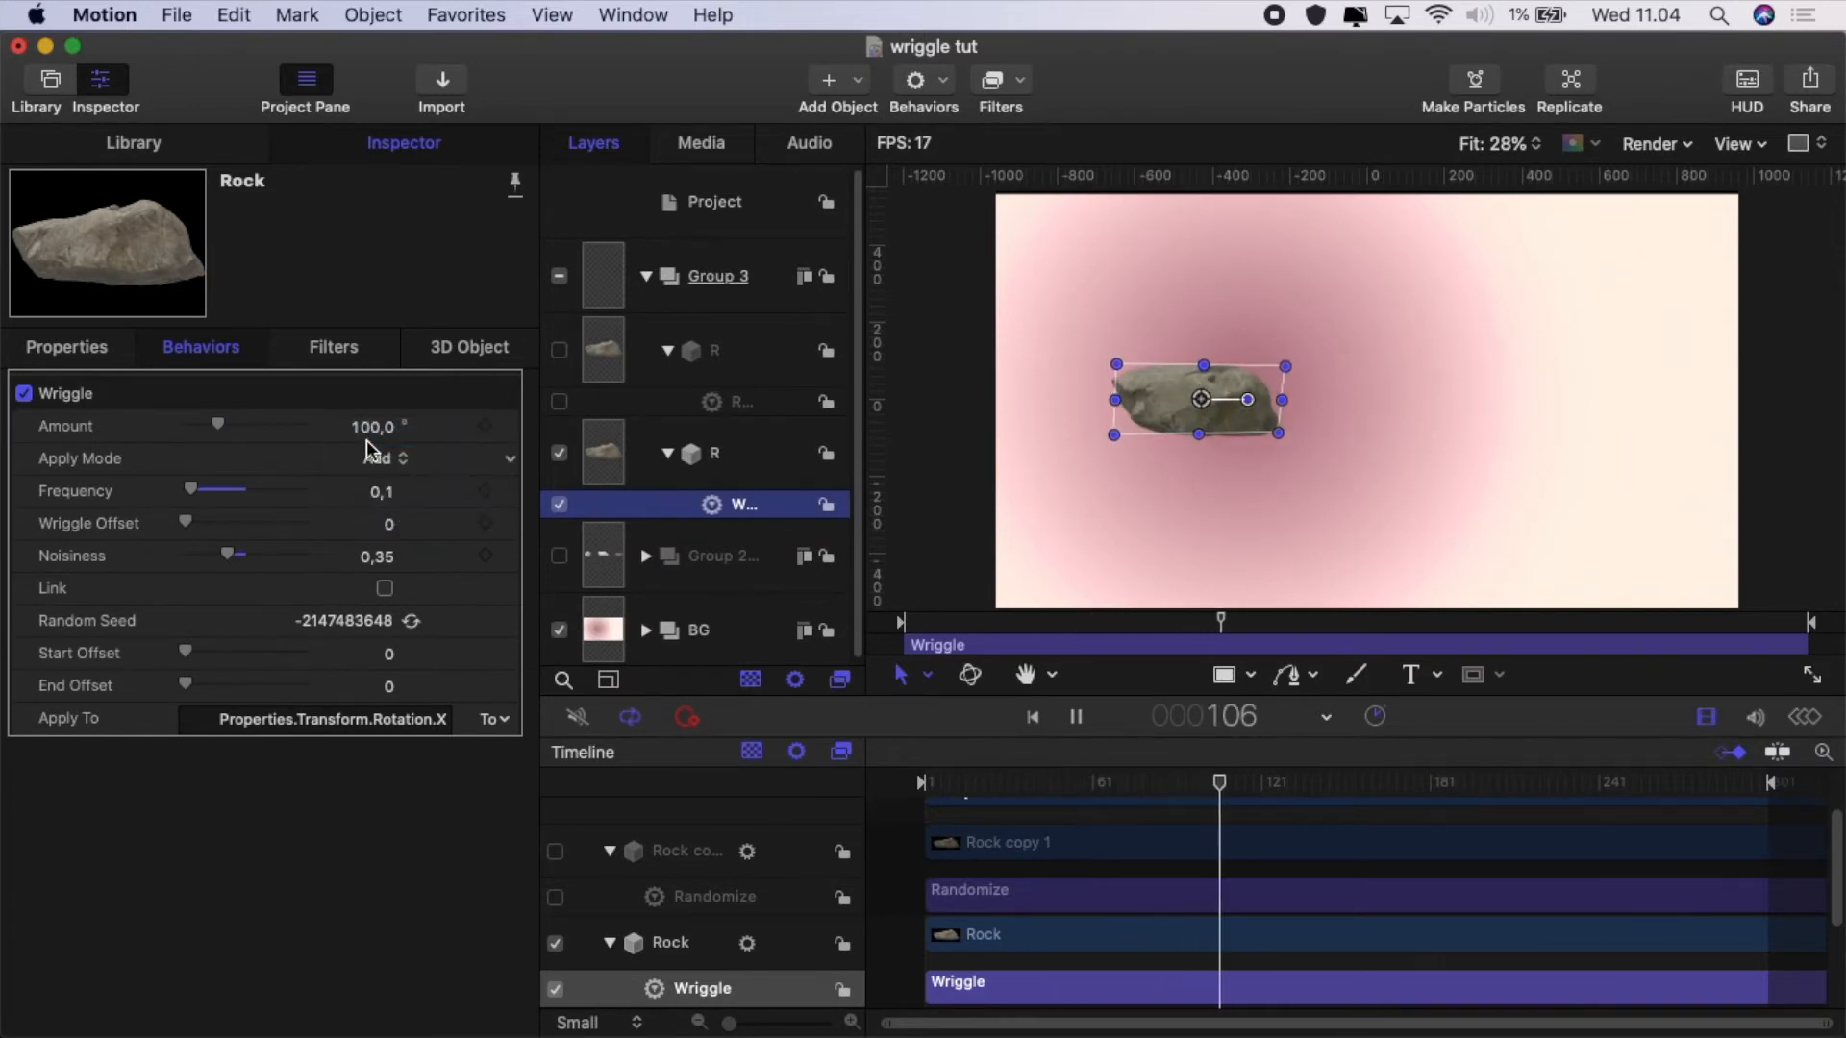
{"action": "left_click", "coordinate": [380, 461]}
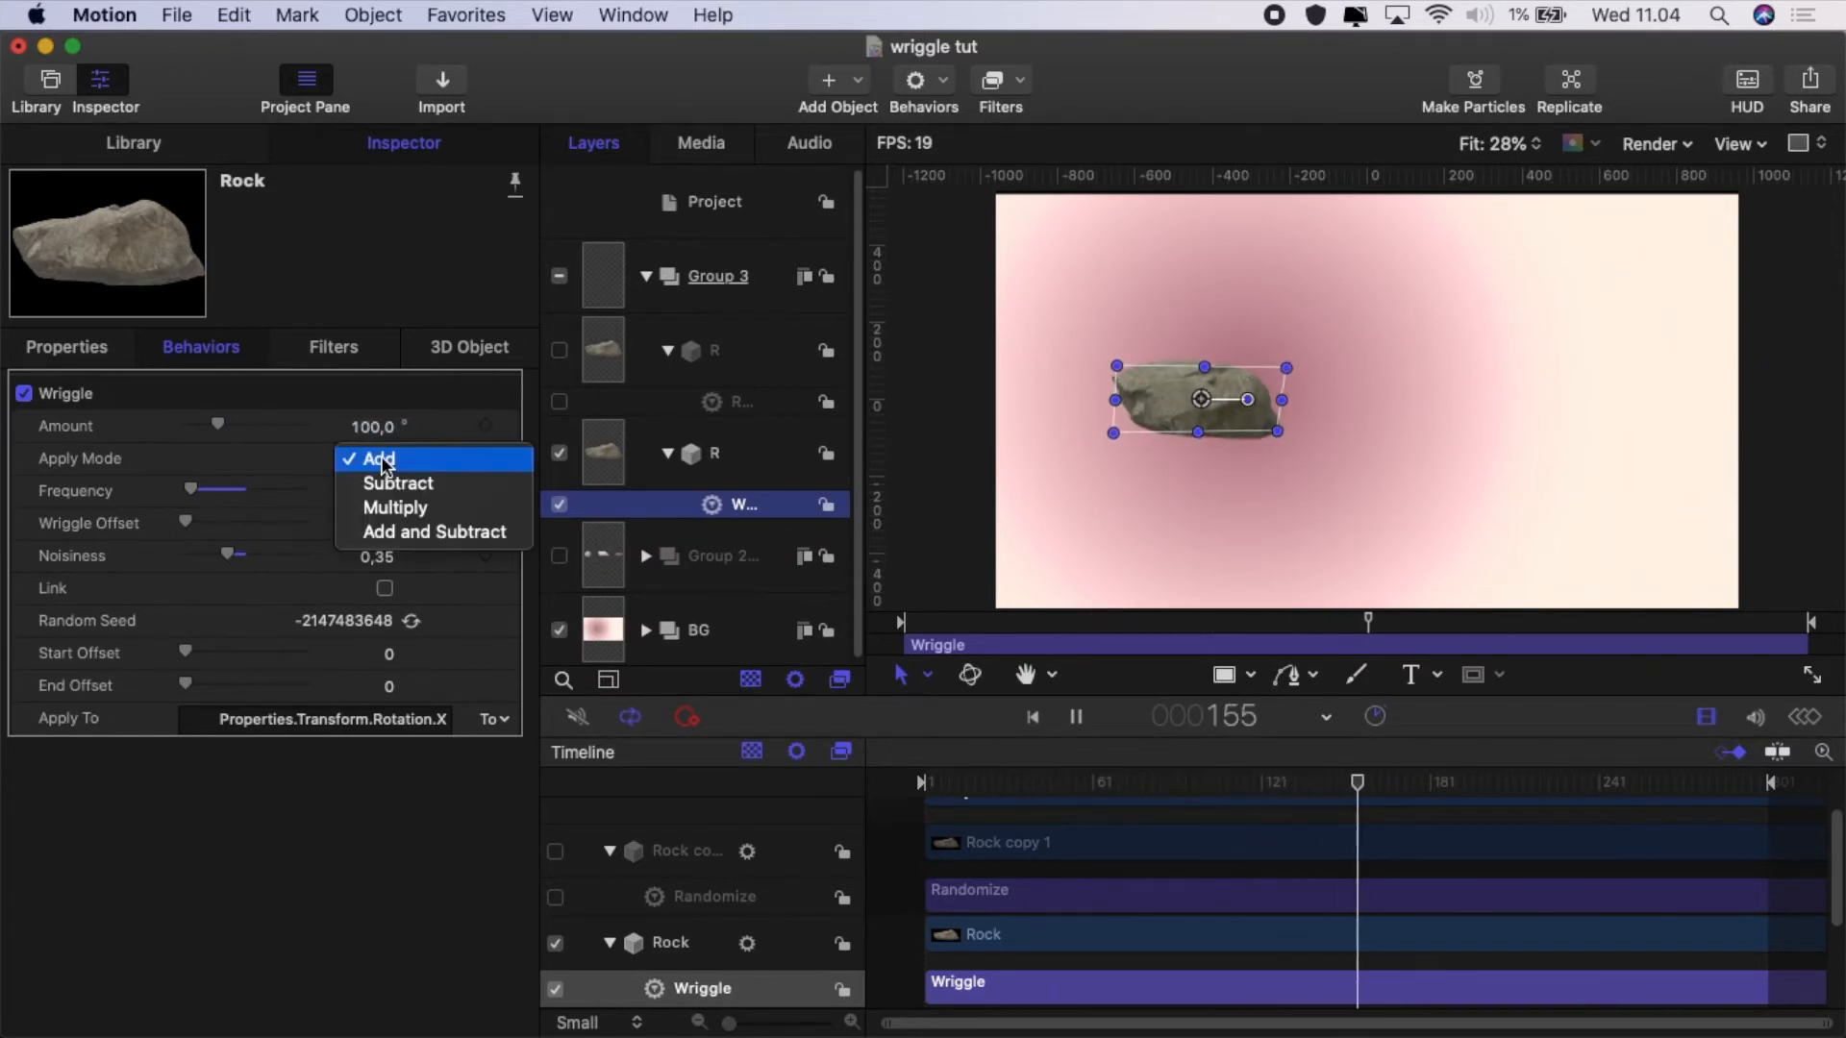
{"action": "left_click", "coordinate": [386, 482]}
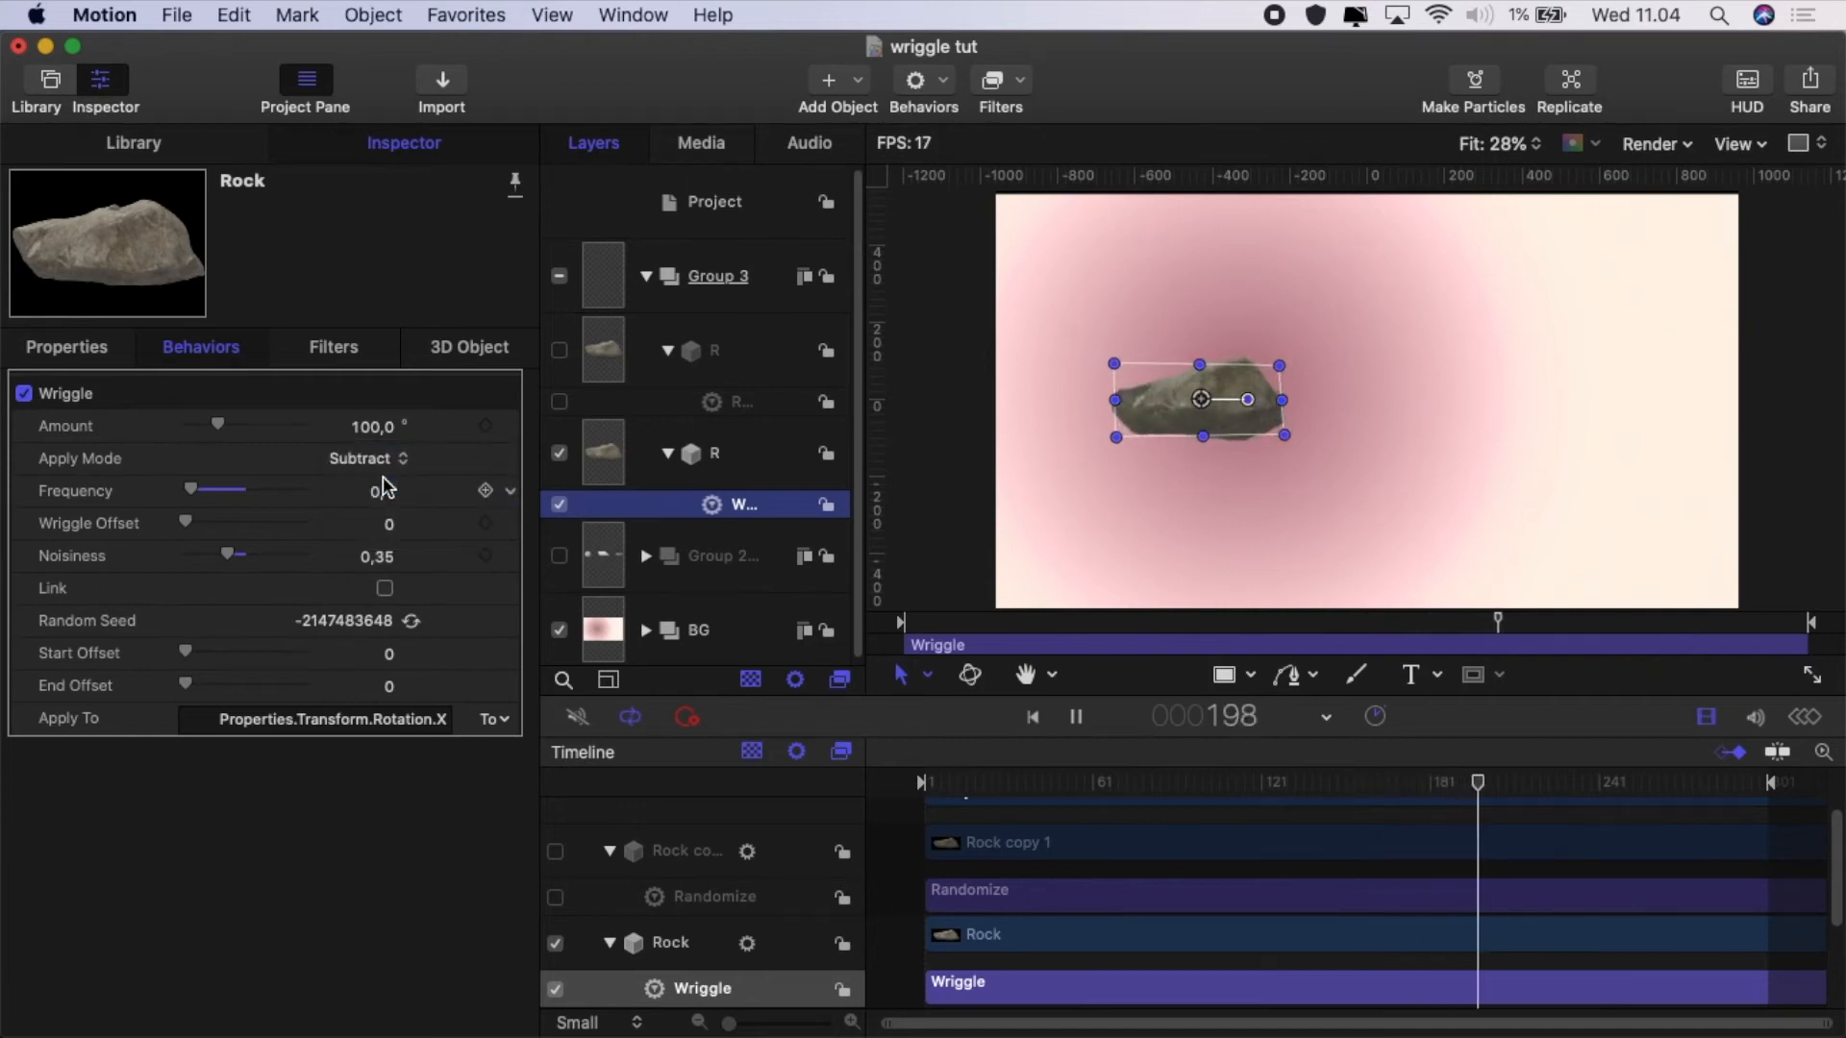
{"action": "left_click", "coordinate": [381, 461]}
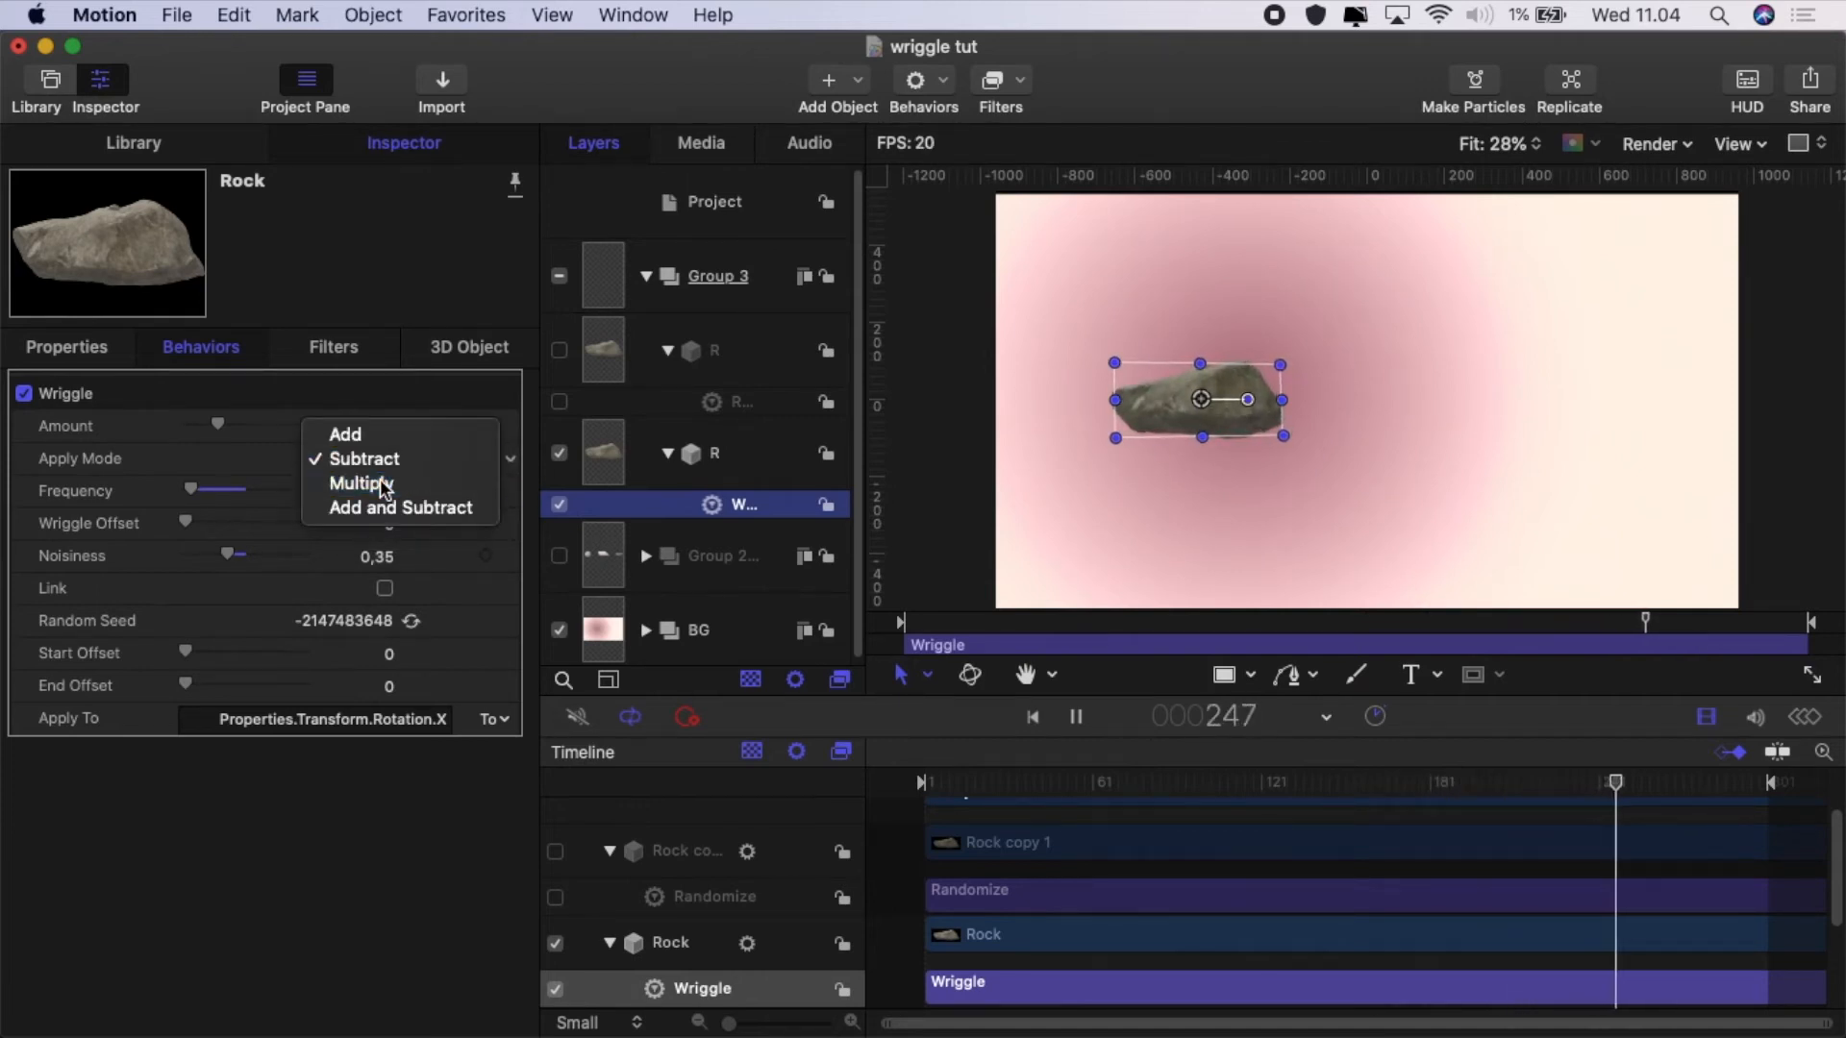
{"action": "left_click", "coordinate": [381, 483]}
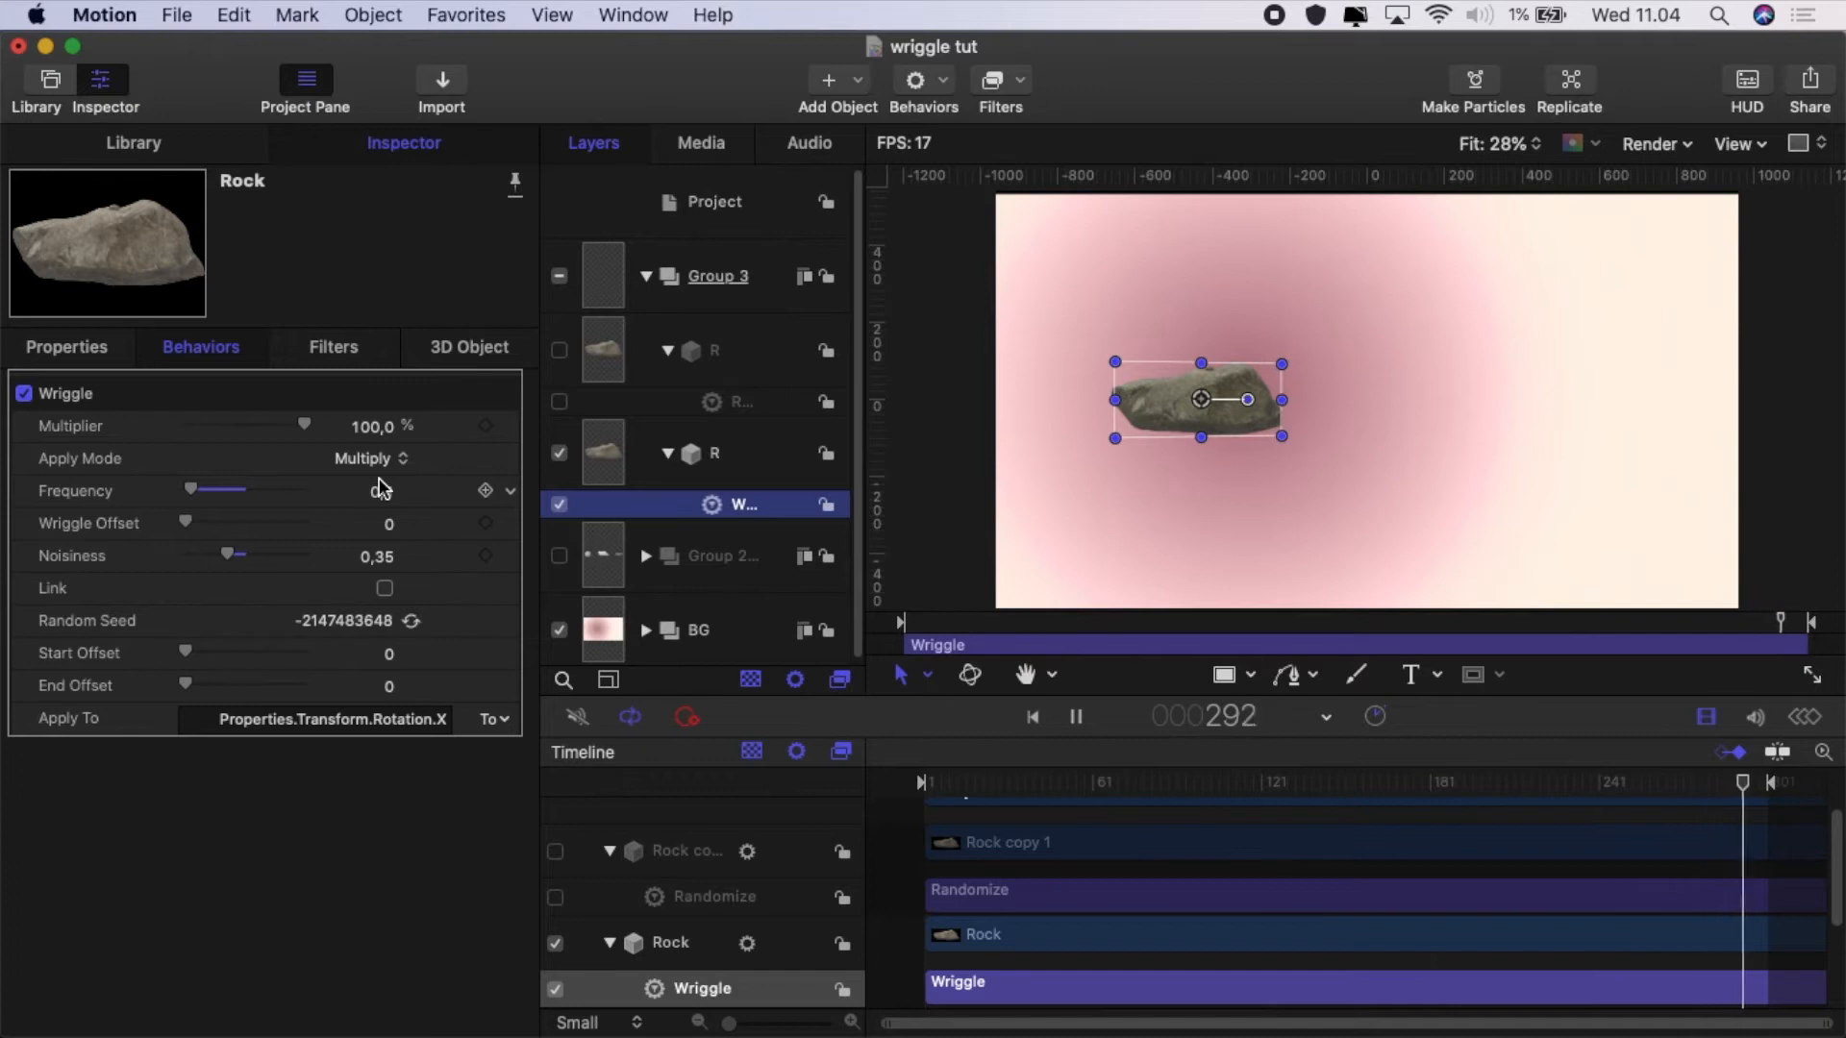
{"action": "left_click", "coordinate": [381, 492]}
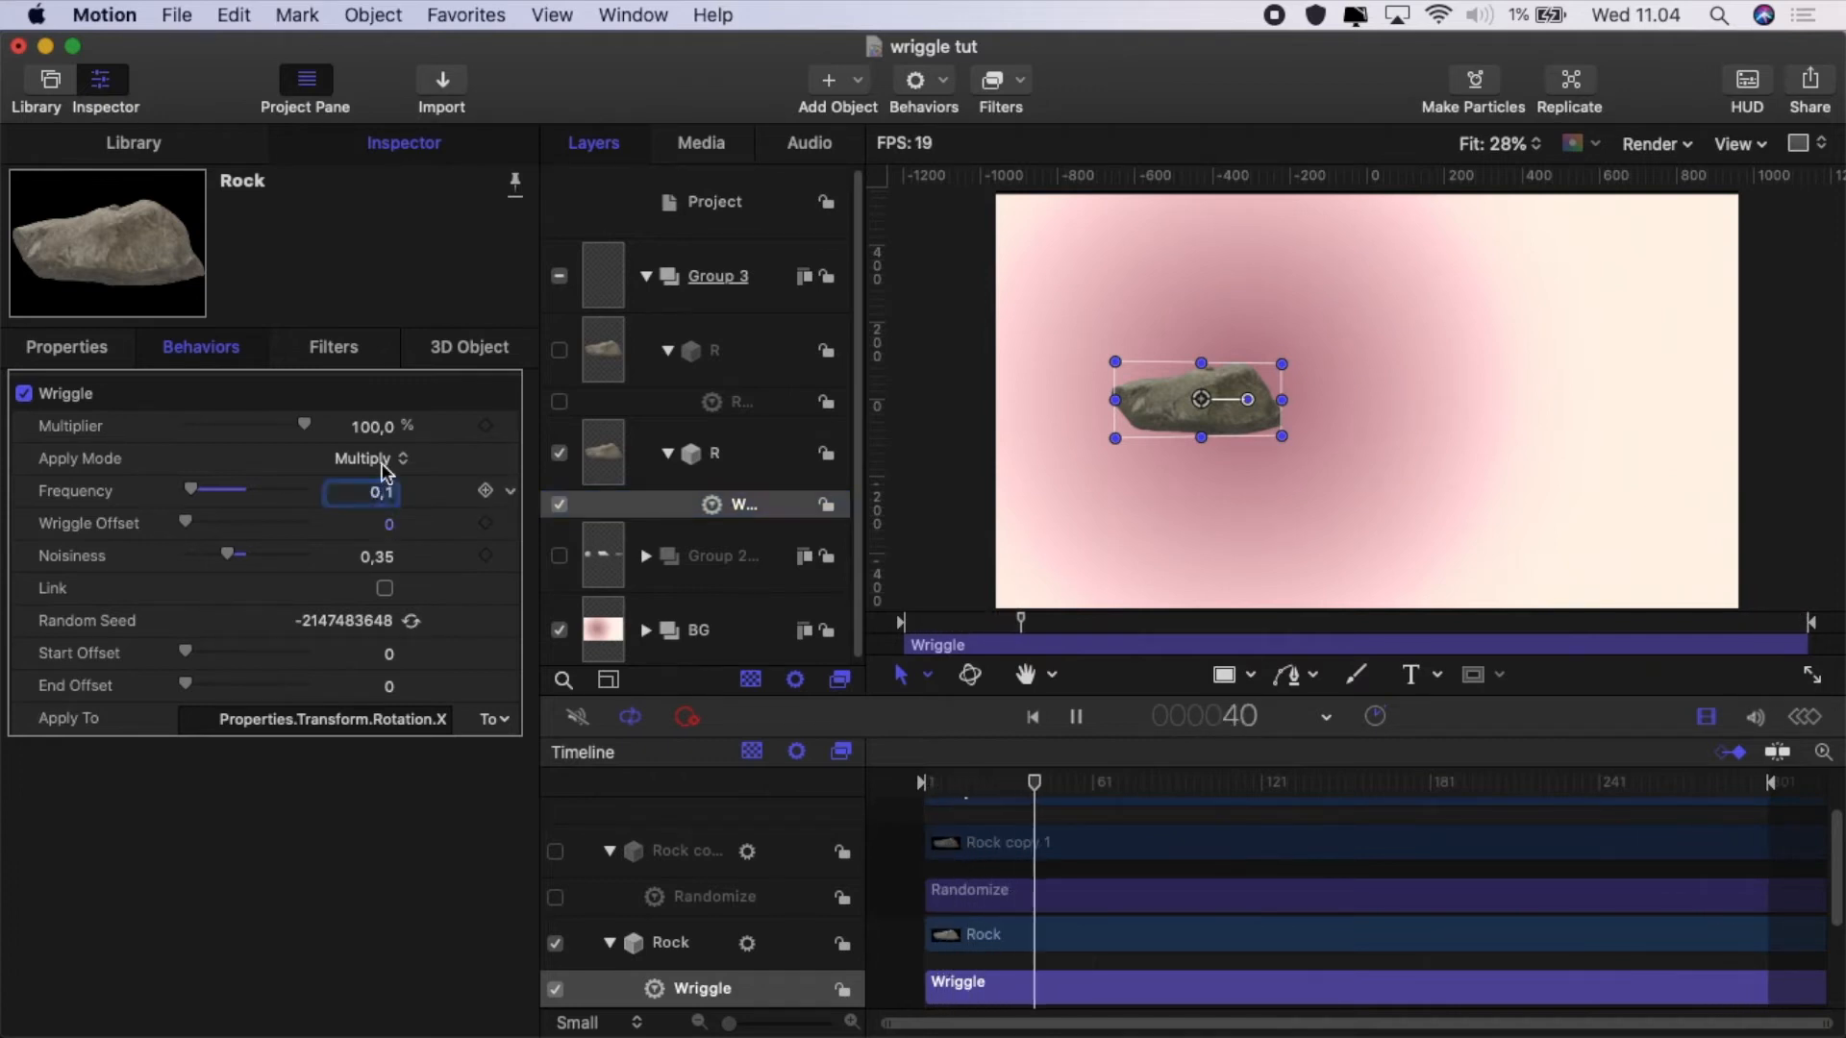
{"action": "left_click", "coordinate": [386, 469]}
{"action": "left_click", "coordinate": [386, 485]}
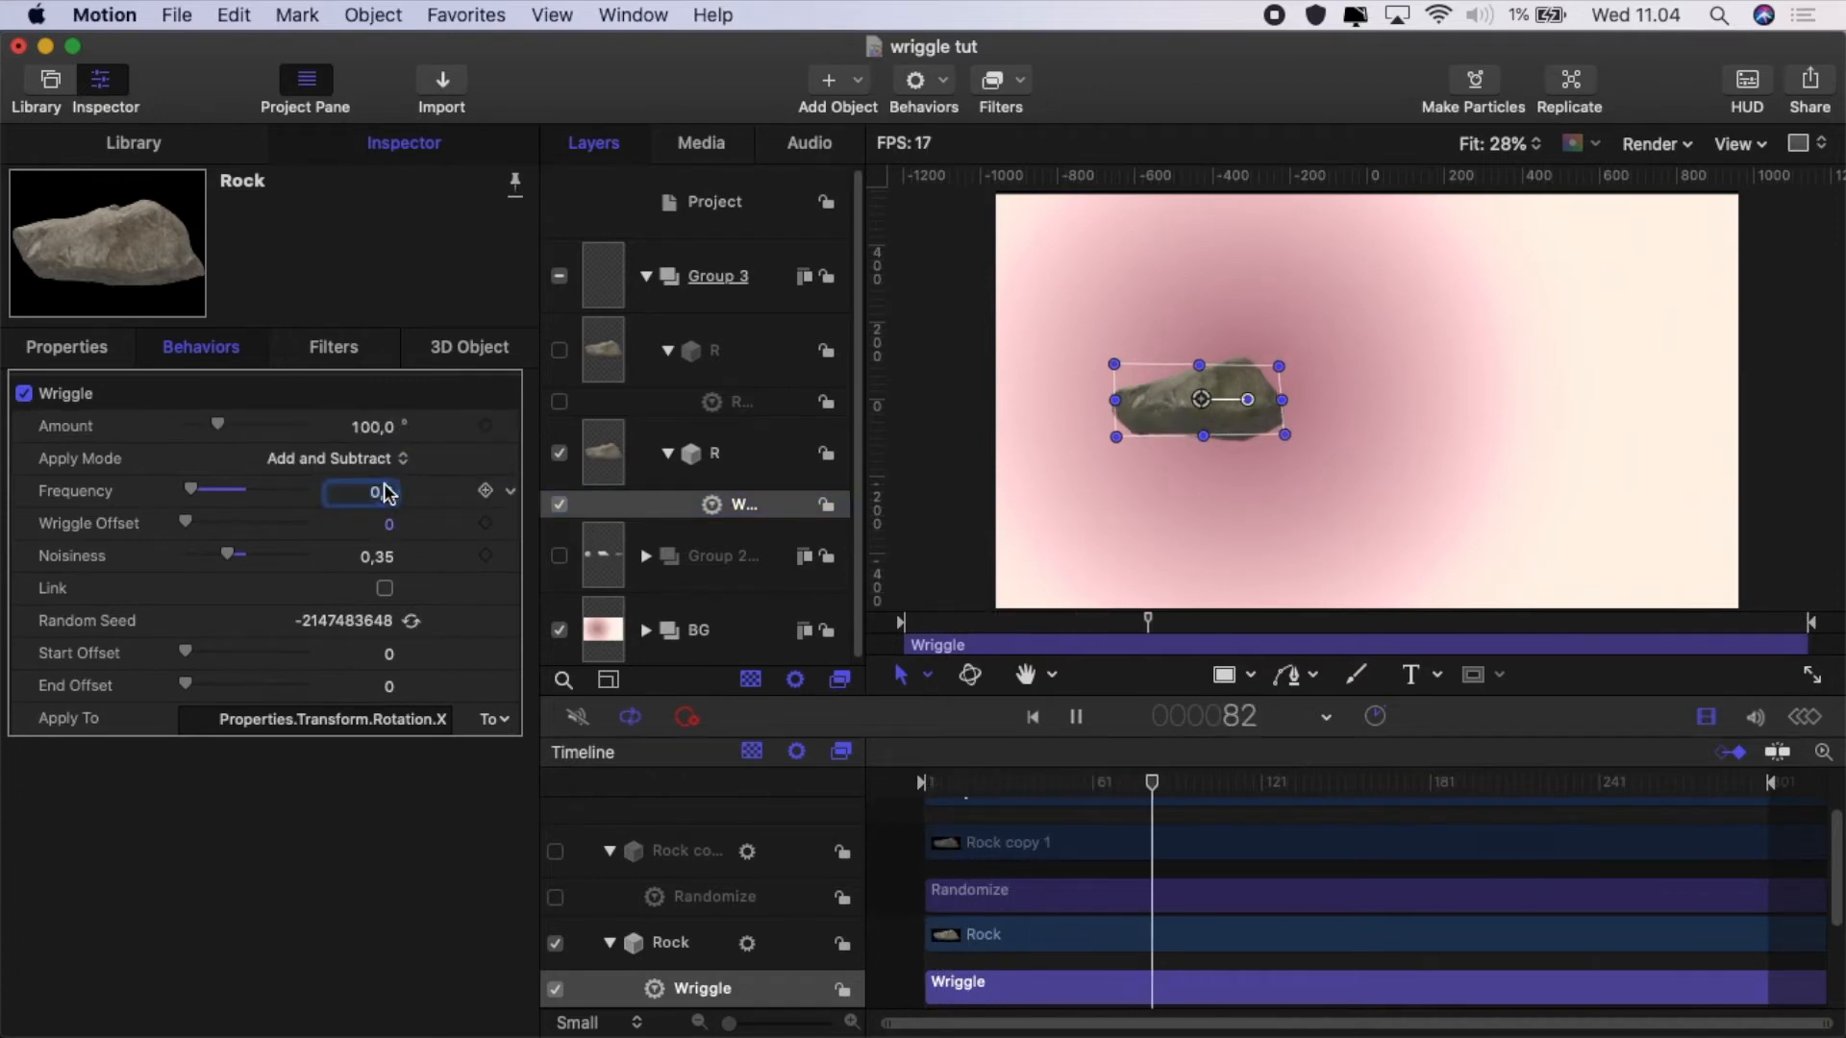
Try Frequency values from 0,06 to 23,21 on the Rock's Wriggle, reset it to 1,0 and raise the Noisiness.
{"action": "left_click_drag", "start_coordinate": [191, 489], "coordinate": [211, 486]}
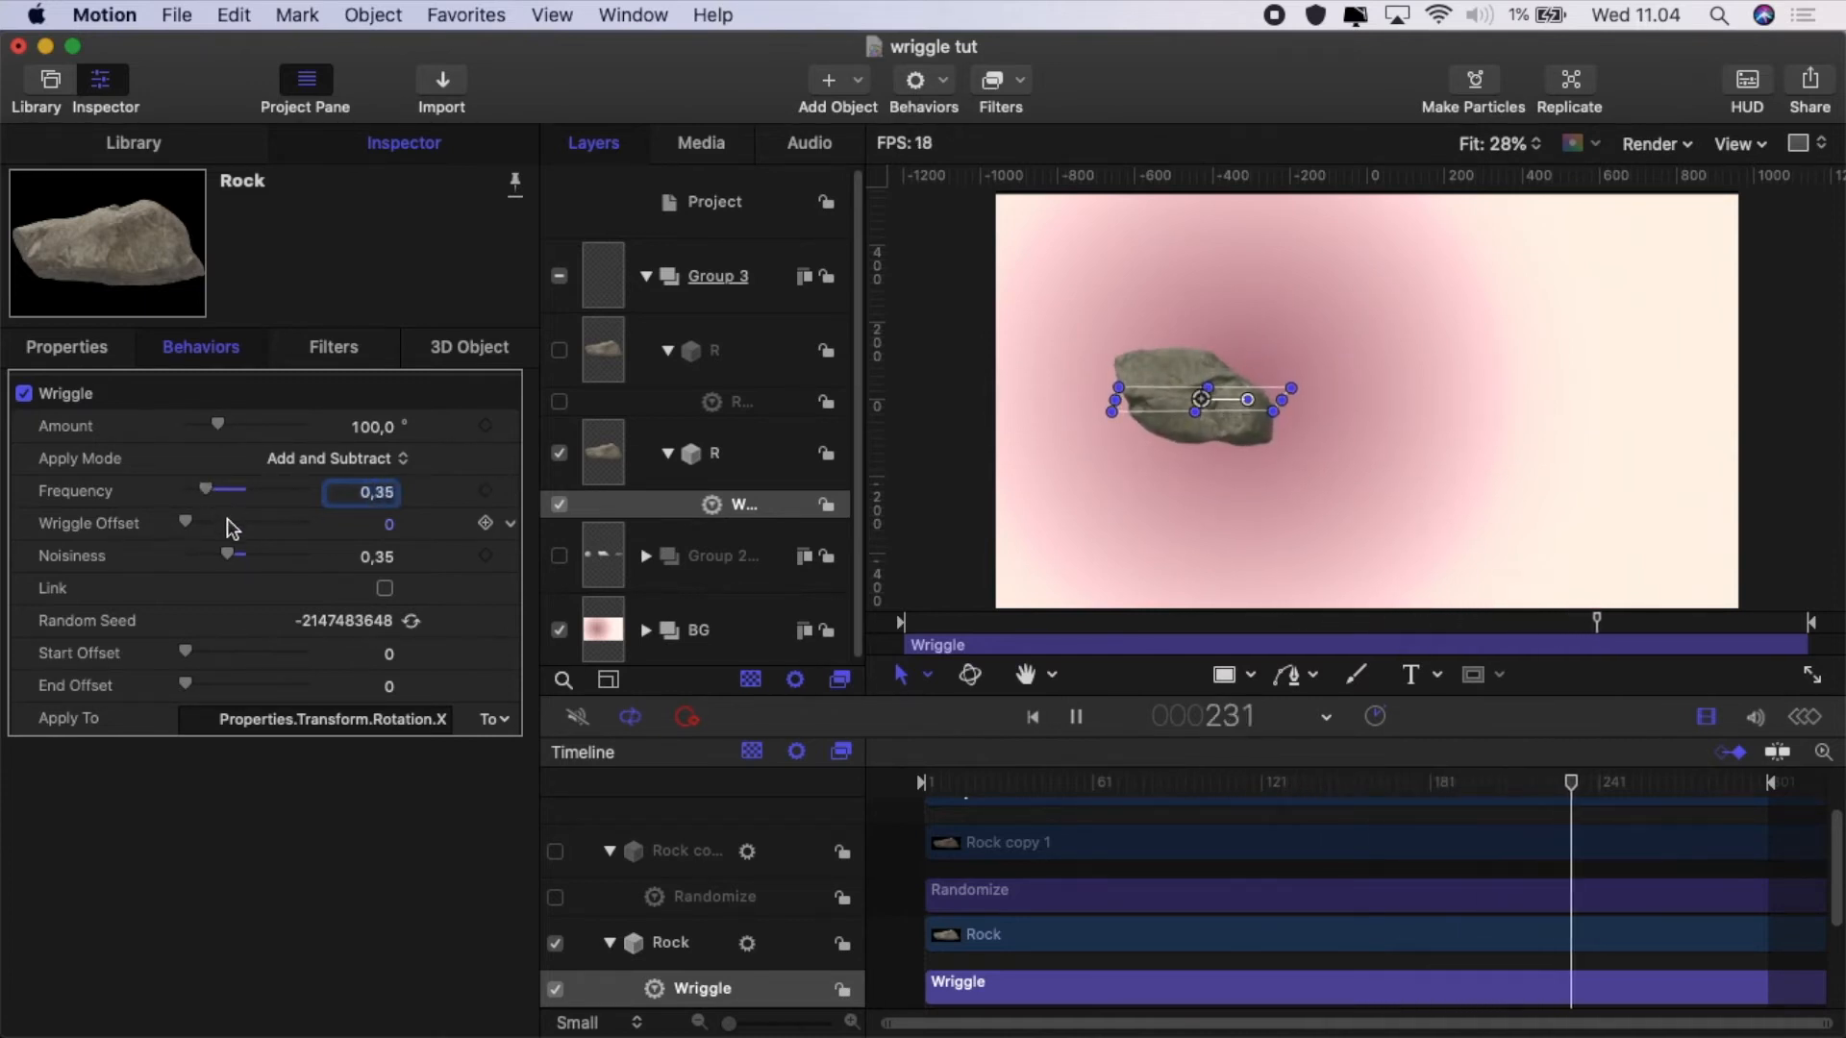
{"action": "left_click_drag", "start_coordinate": [206, 488], "coordinate": [221, 500]}
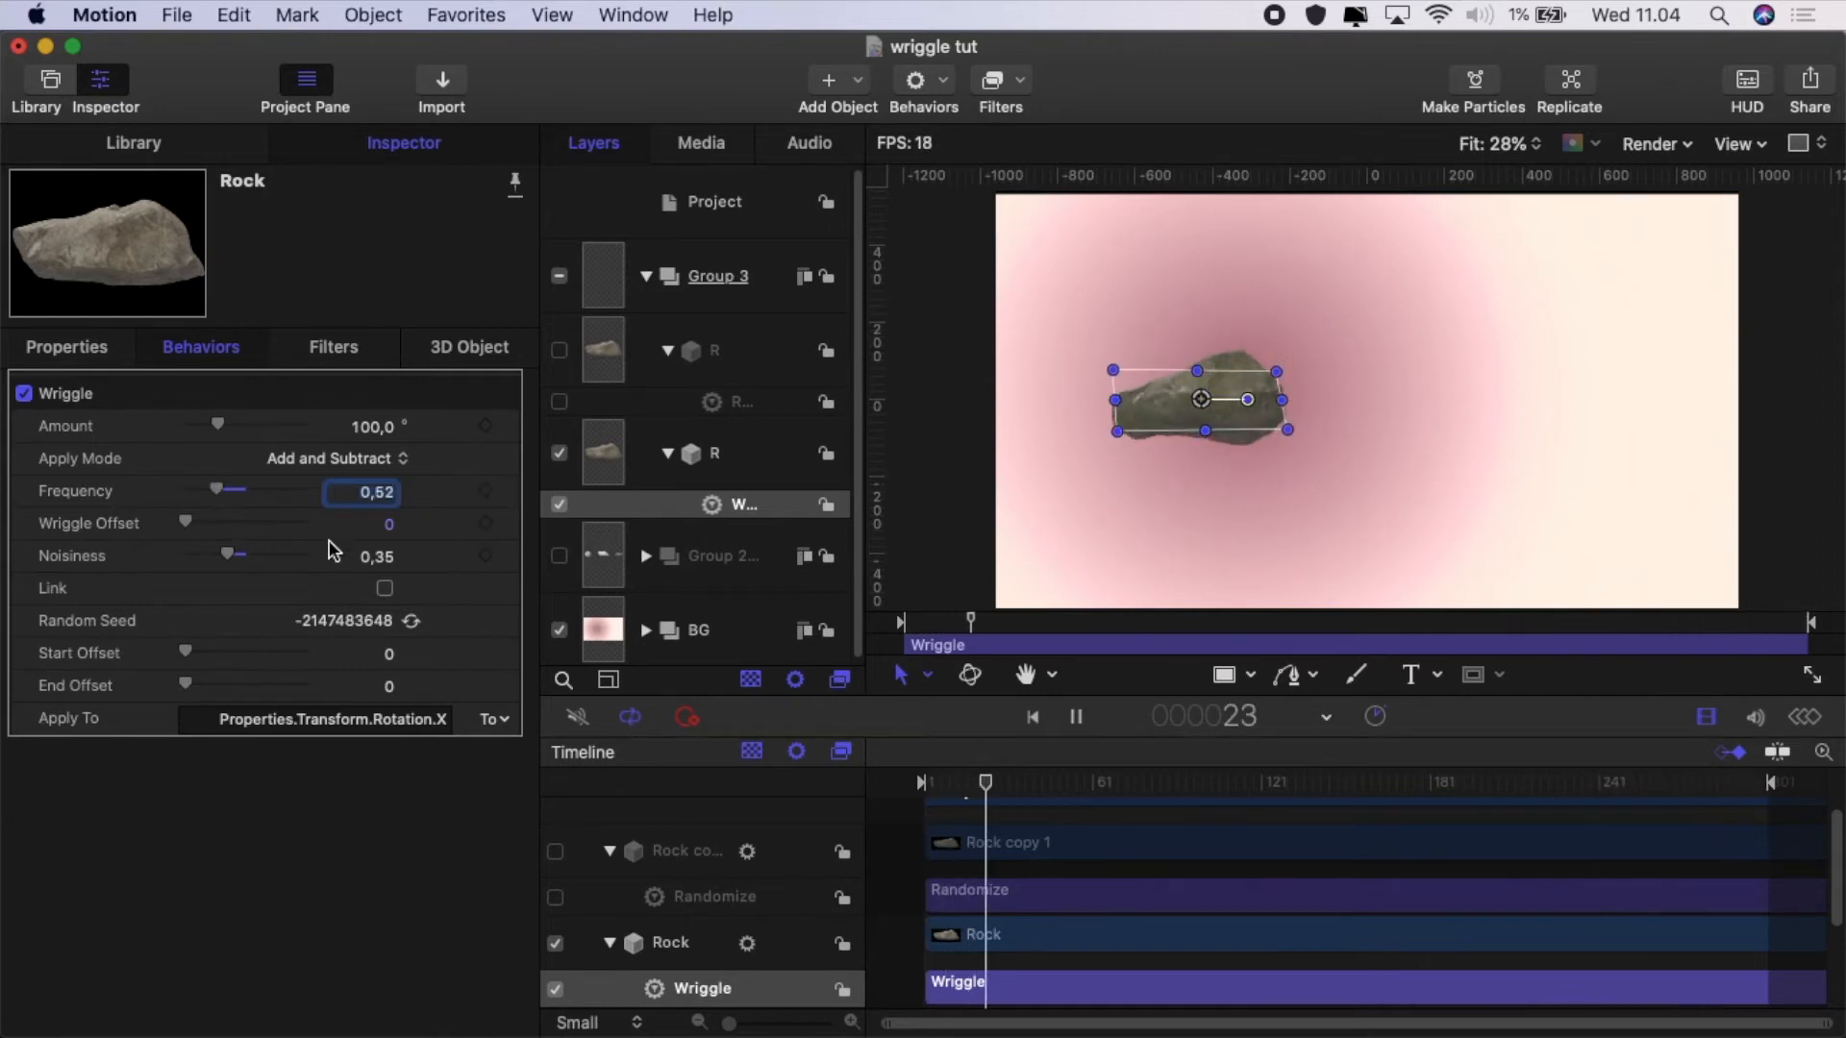
{"action": "left_click_drag", "start_coordinate": [250, 500], "coordinate": [185, 509]}
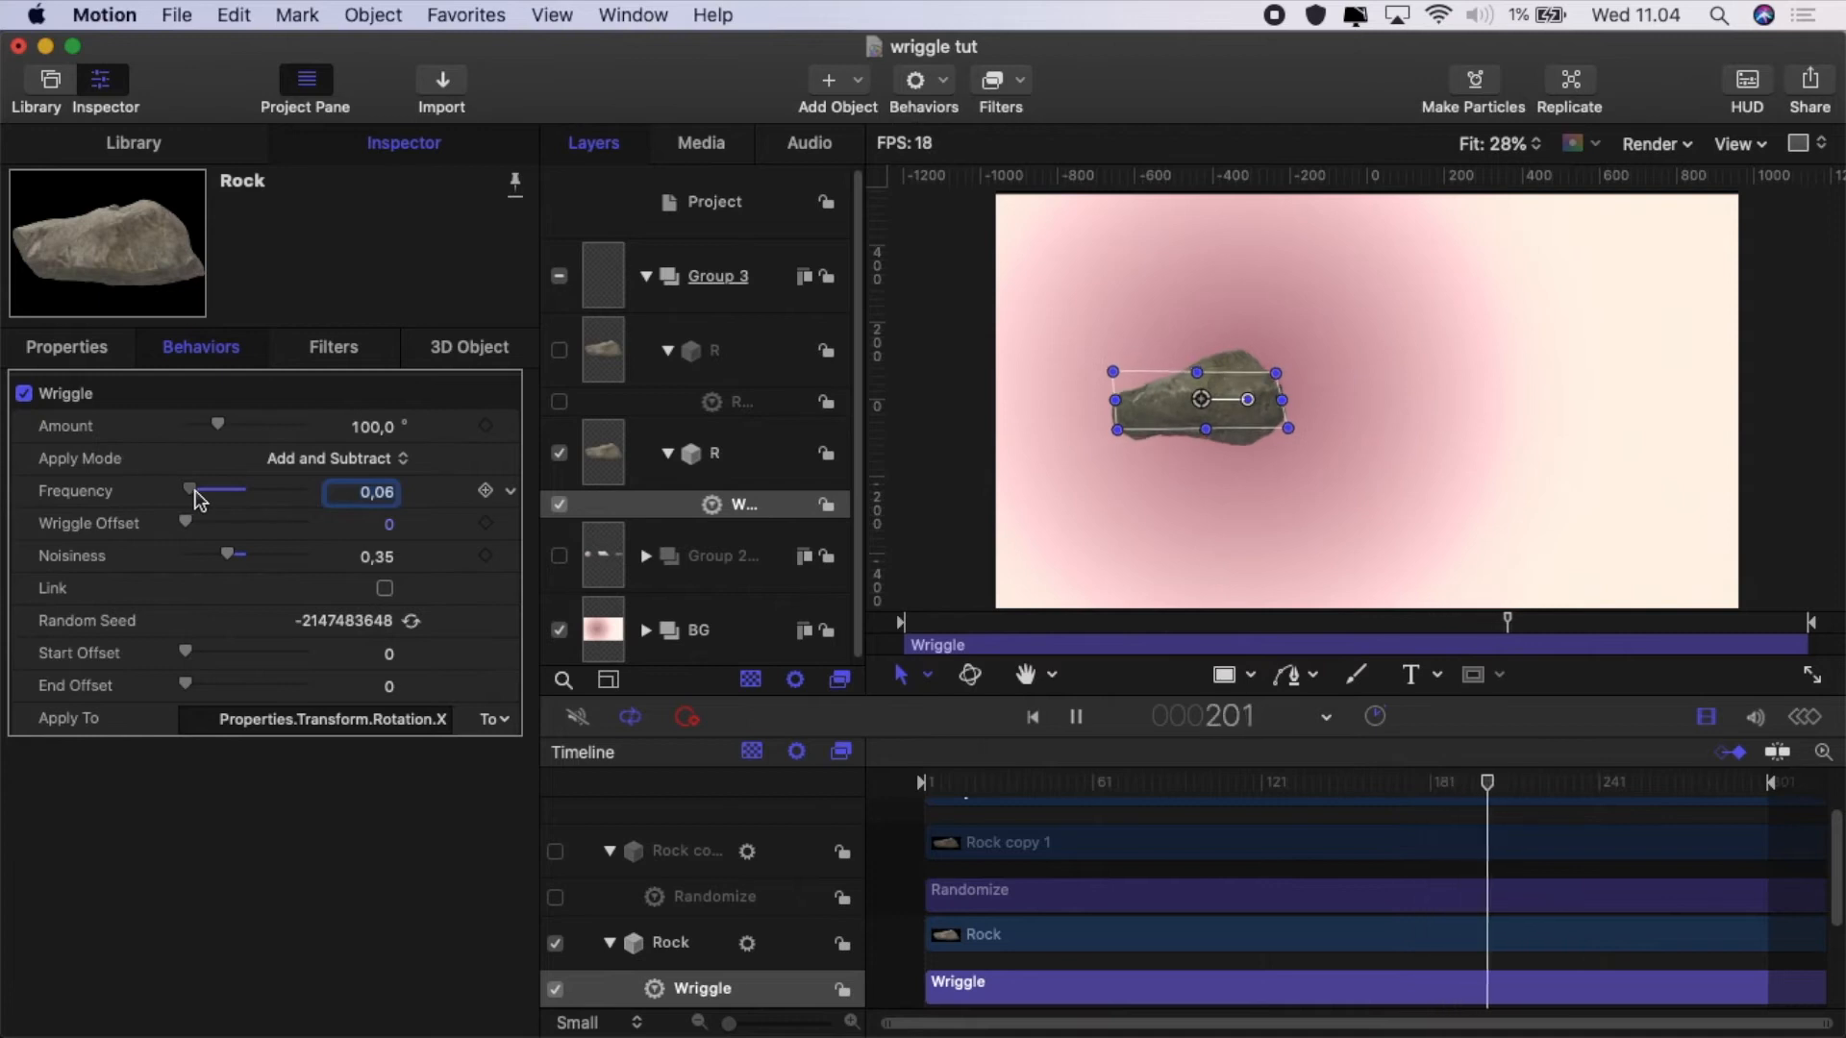
{"action": "left_click_drag", "start_coordinate": [195, 491], "coordinate": [203, 495]}
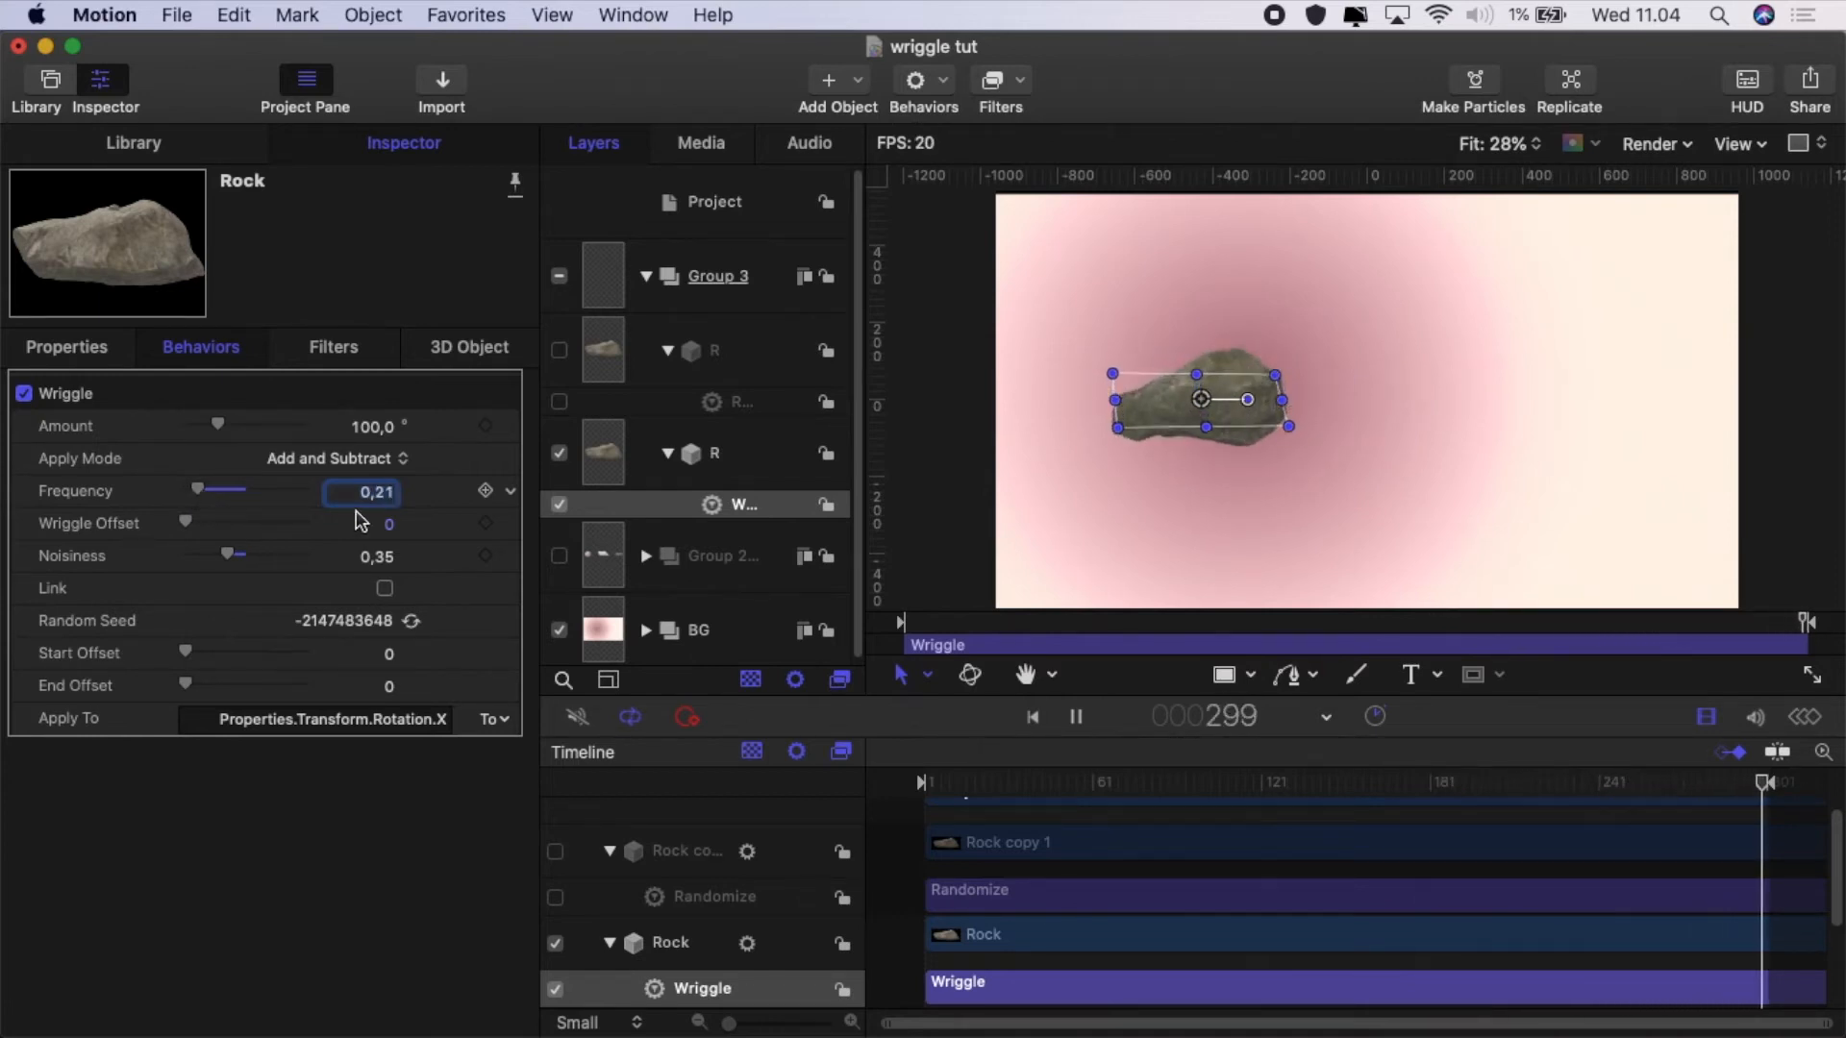
{"action": "left_click_drag", "start_coordinate": [382, 500], "coordinate": [382, 500]}
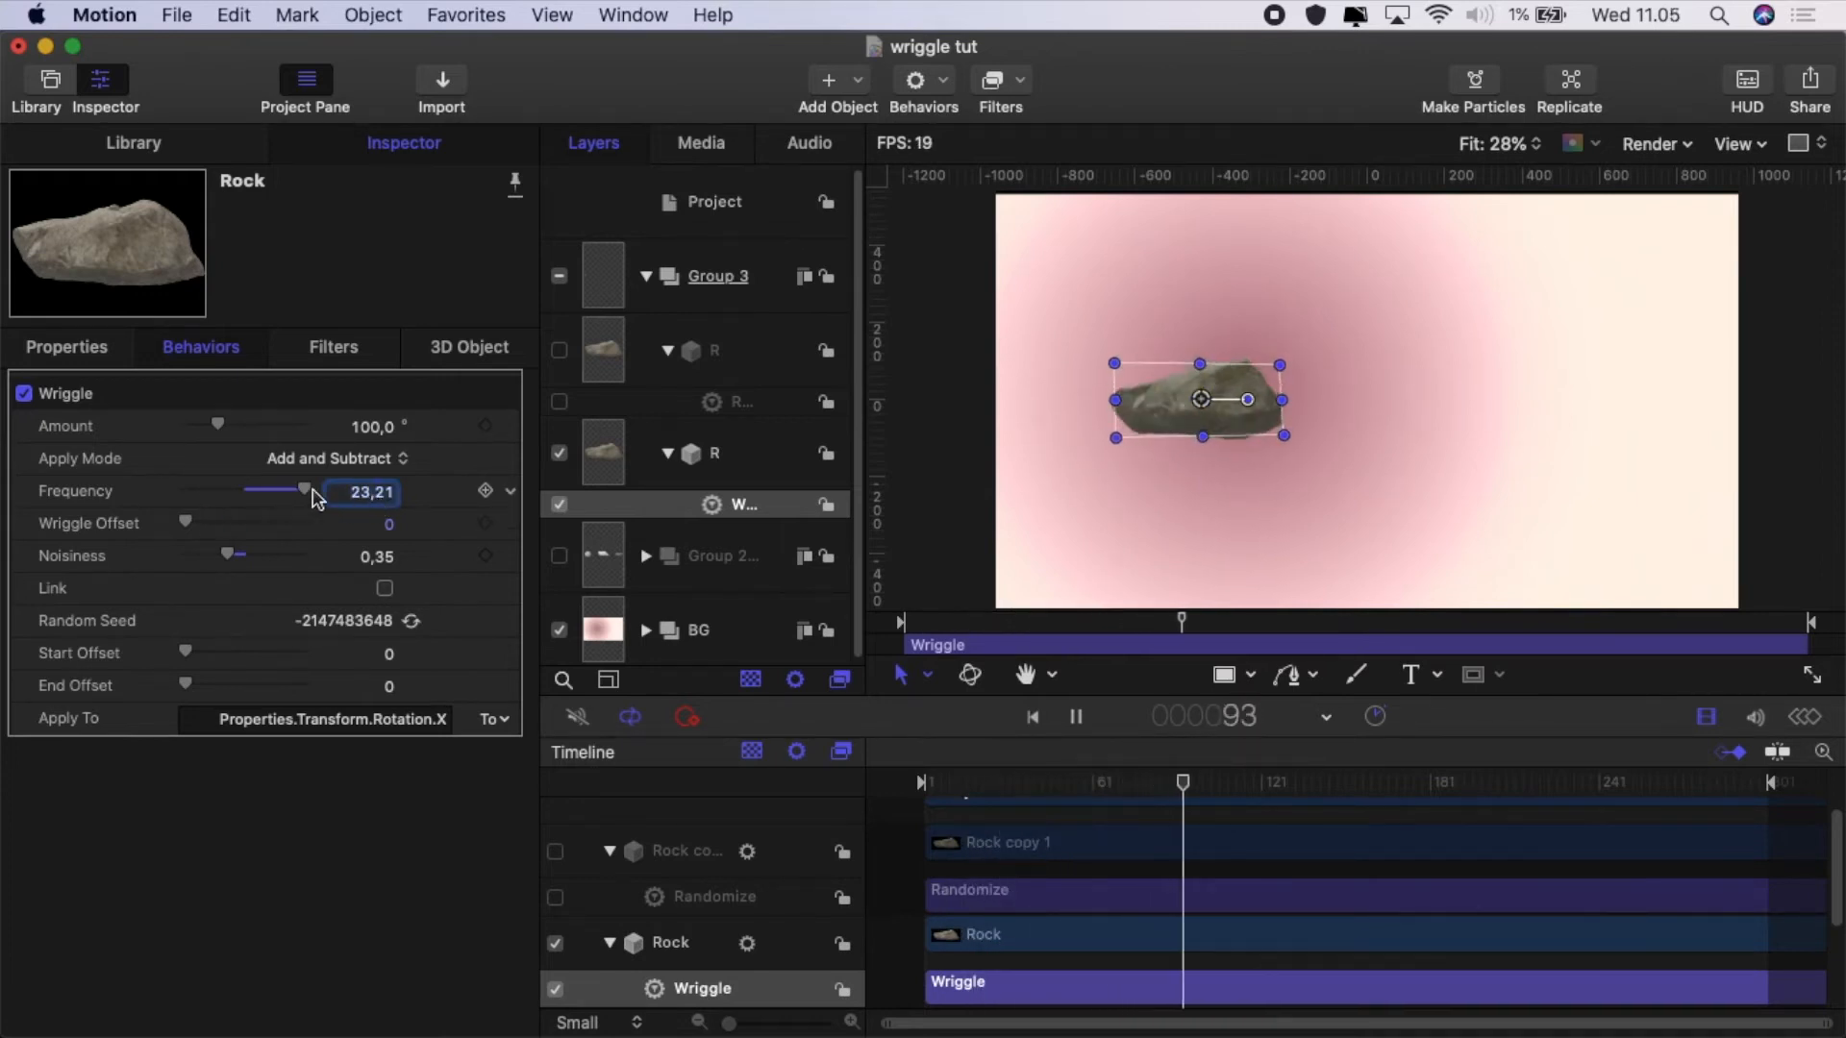
{"action": "left_click", "coordinate": [510, 491]}
{"action": "key", "text": "Escape"}
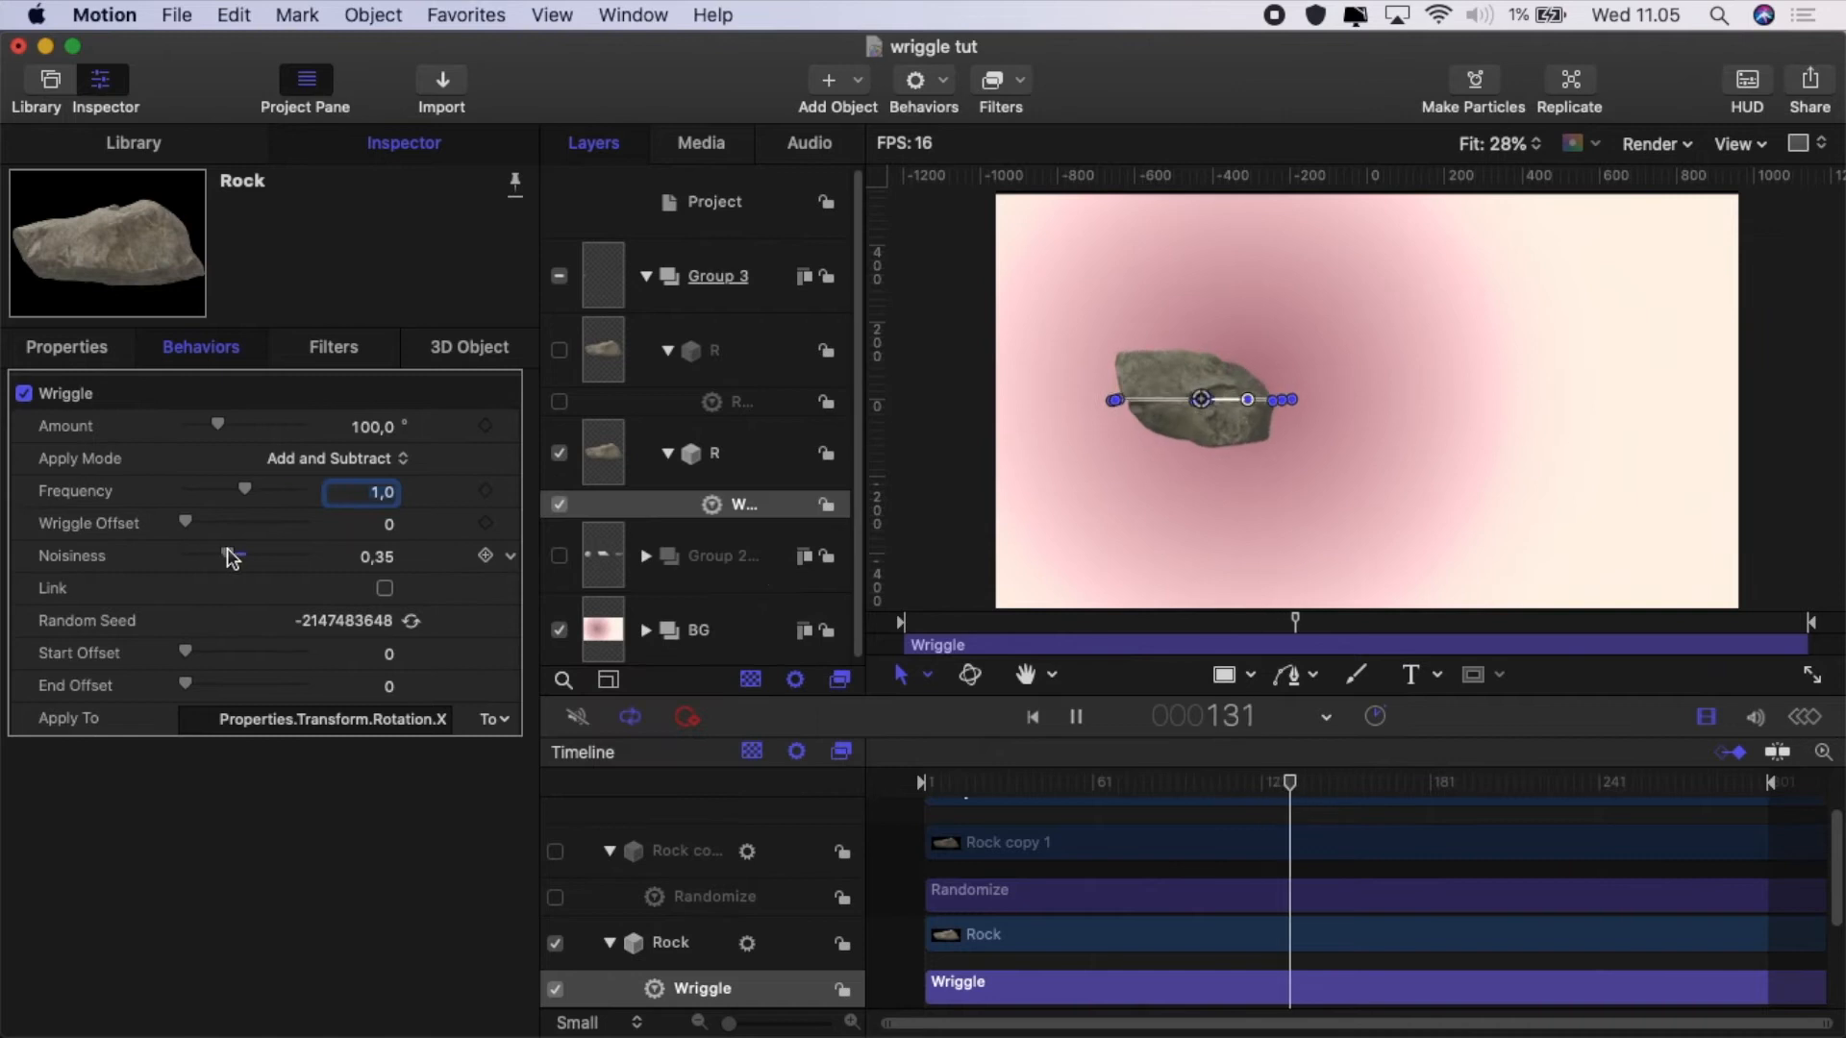
{"action": "left_click_drag", "start_coordinate": [231, 560], "coordinate": [290, 564]}
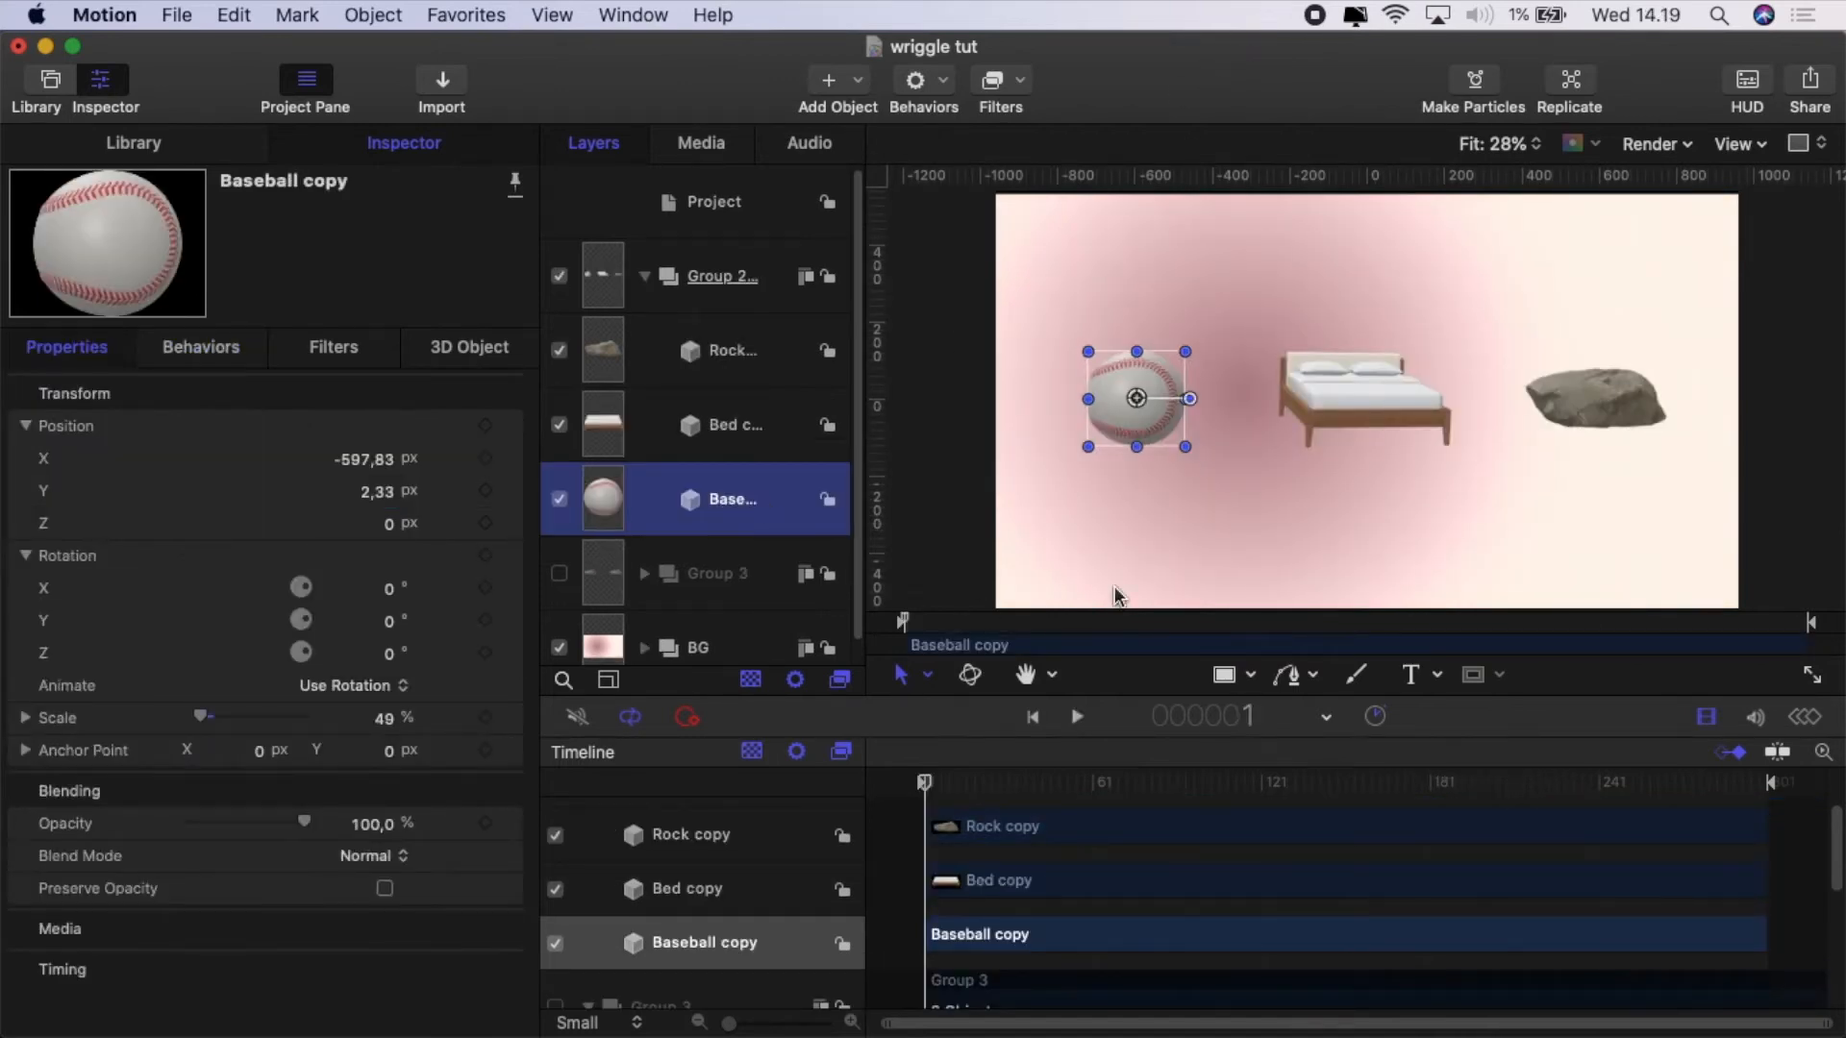
Add a Wriggle parameter behavior to the Y rotation of the Baseball copy.
{"action": "left_click", "coordinate": [113, 147]}
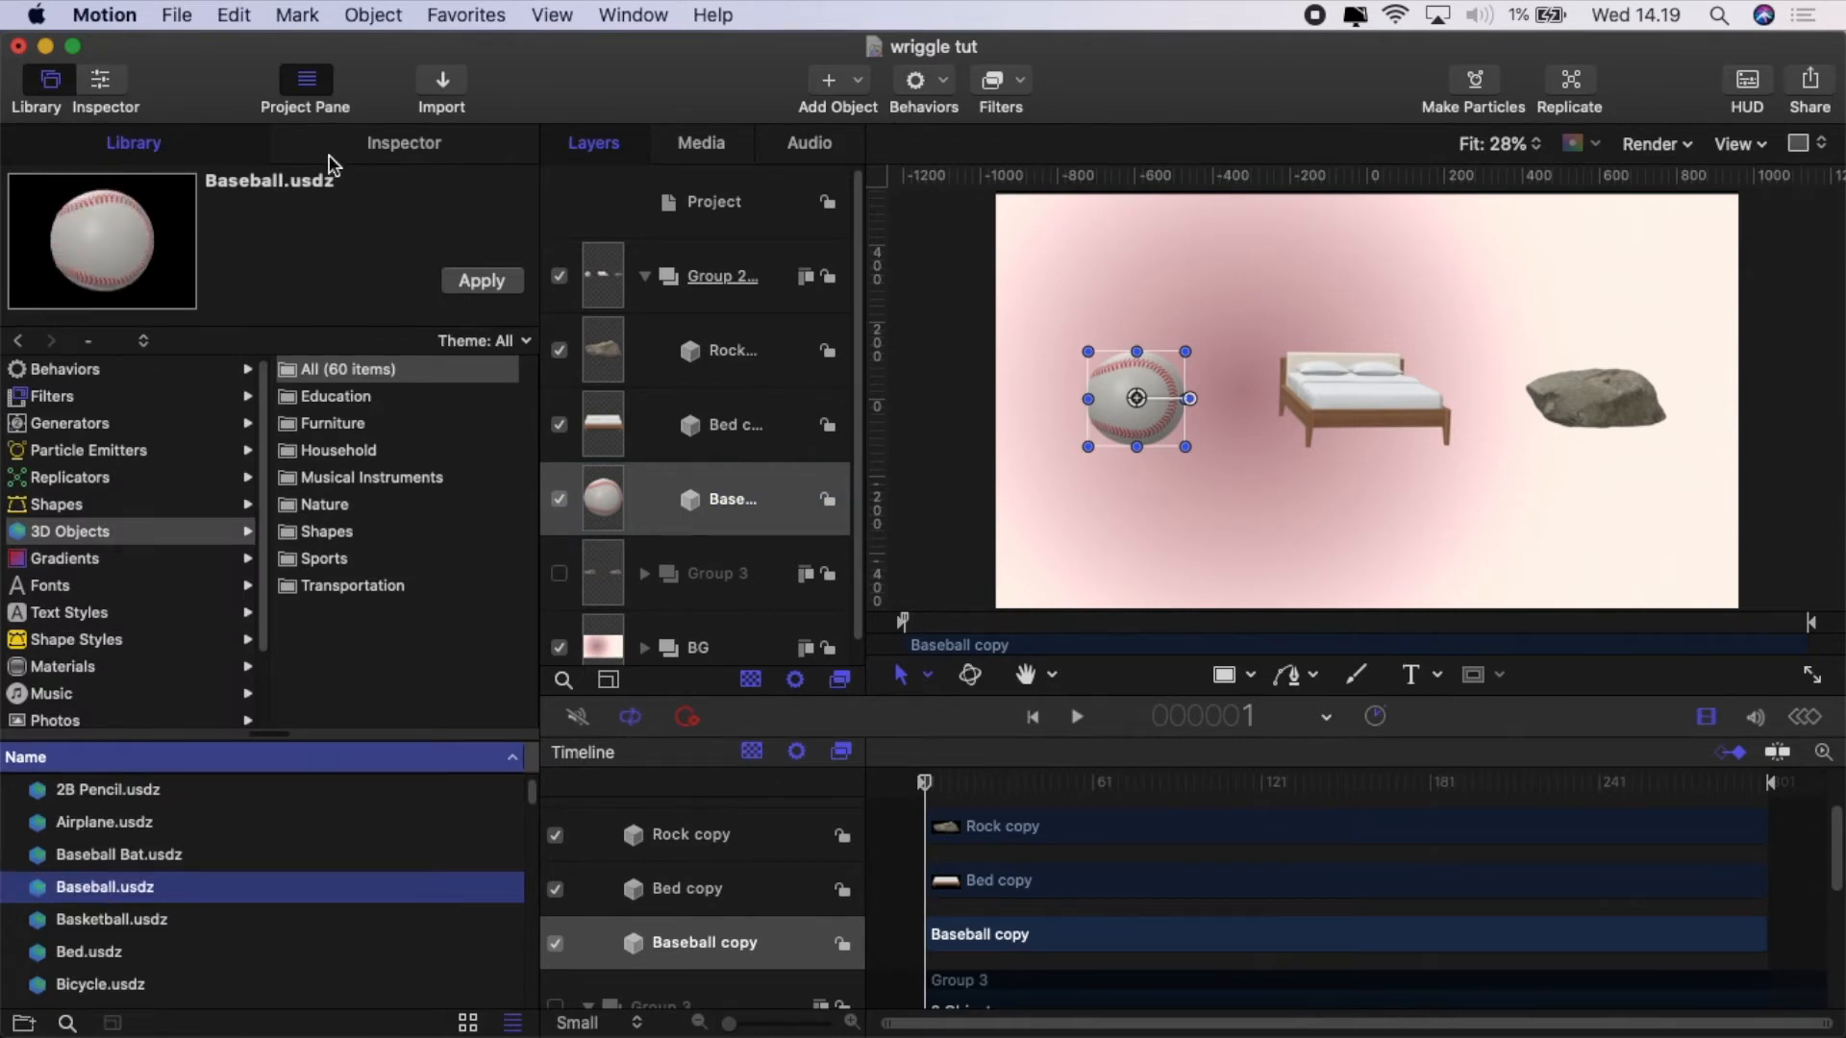
{"action": "left_click", "coordinate": [366, 152]}
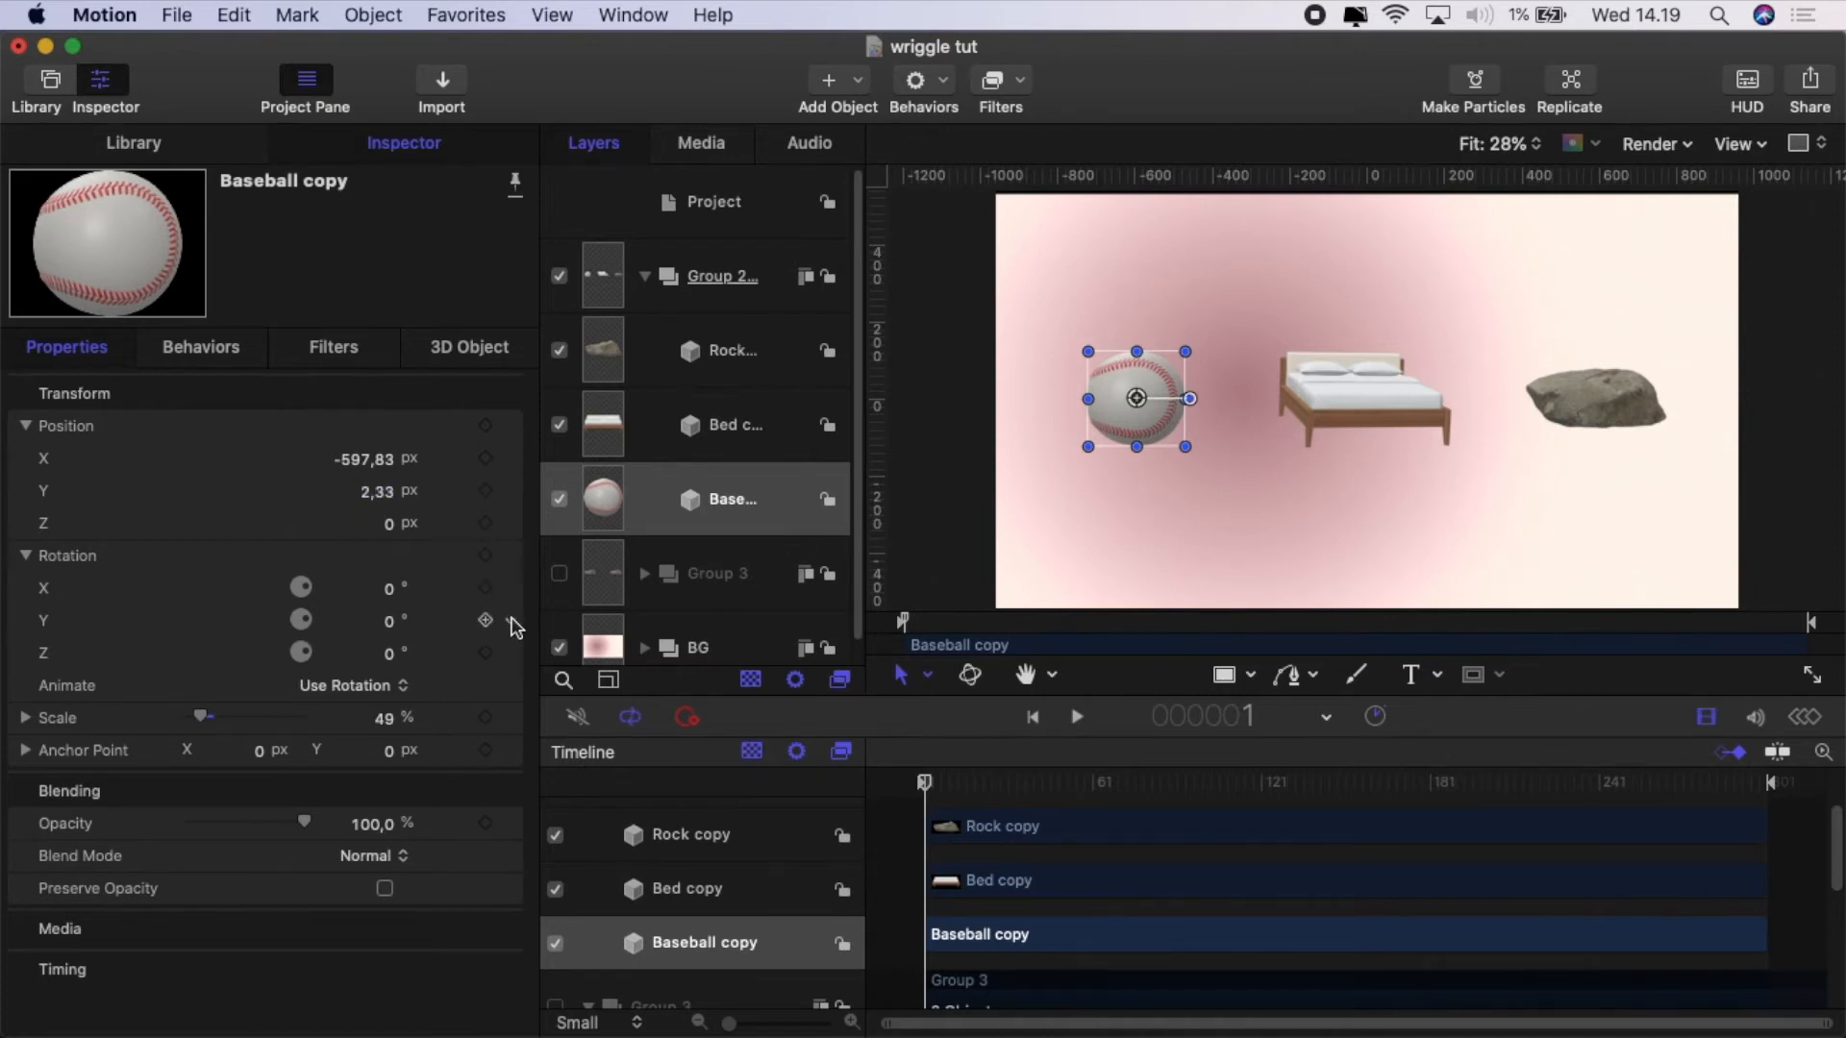
{"action": "left_click", "coordinate": [512, 624]}
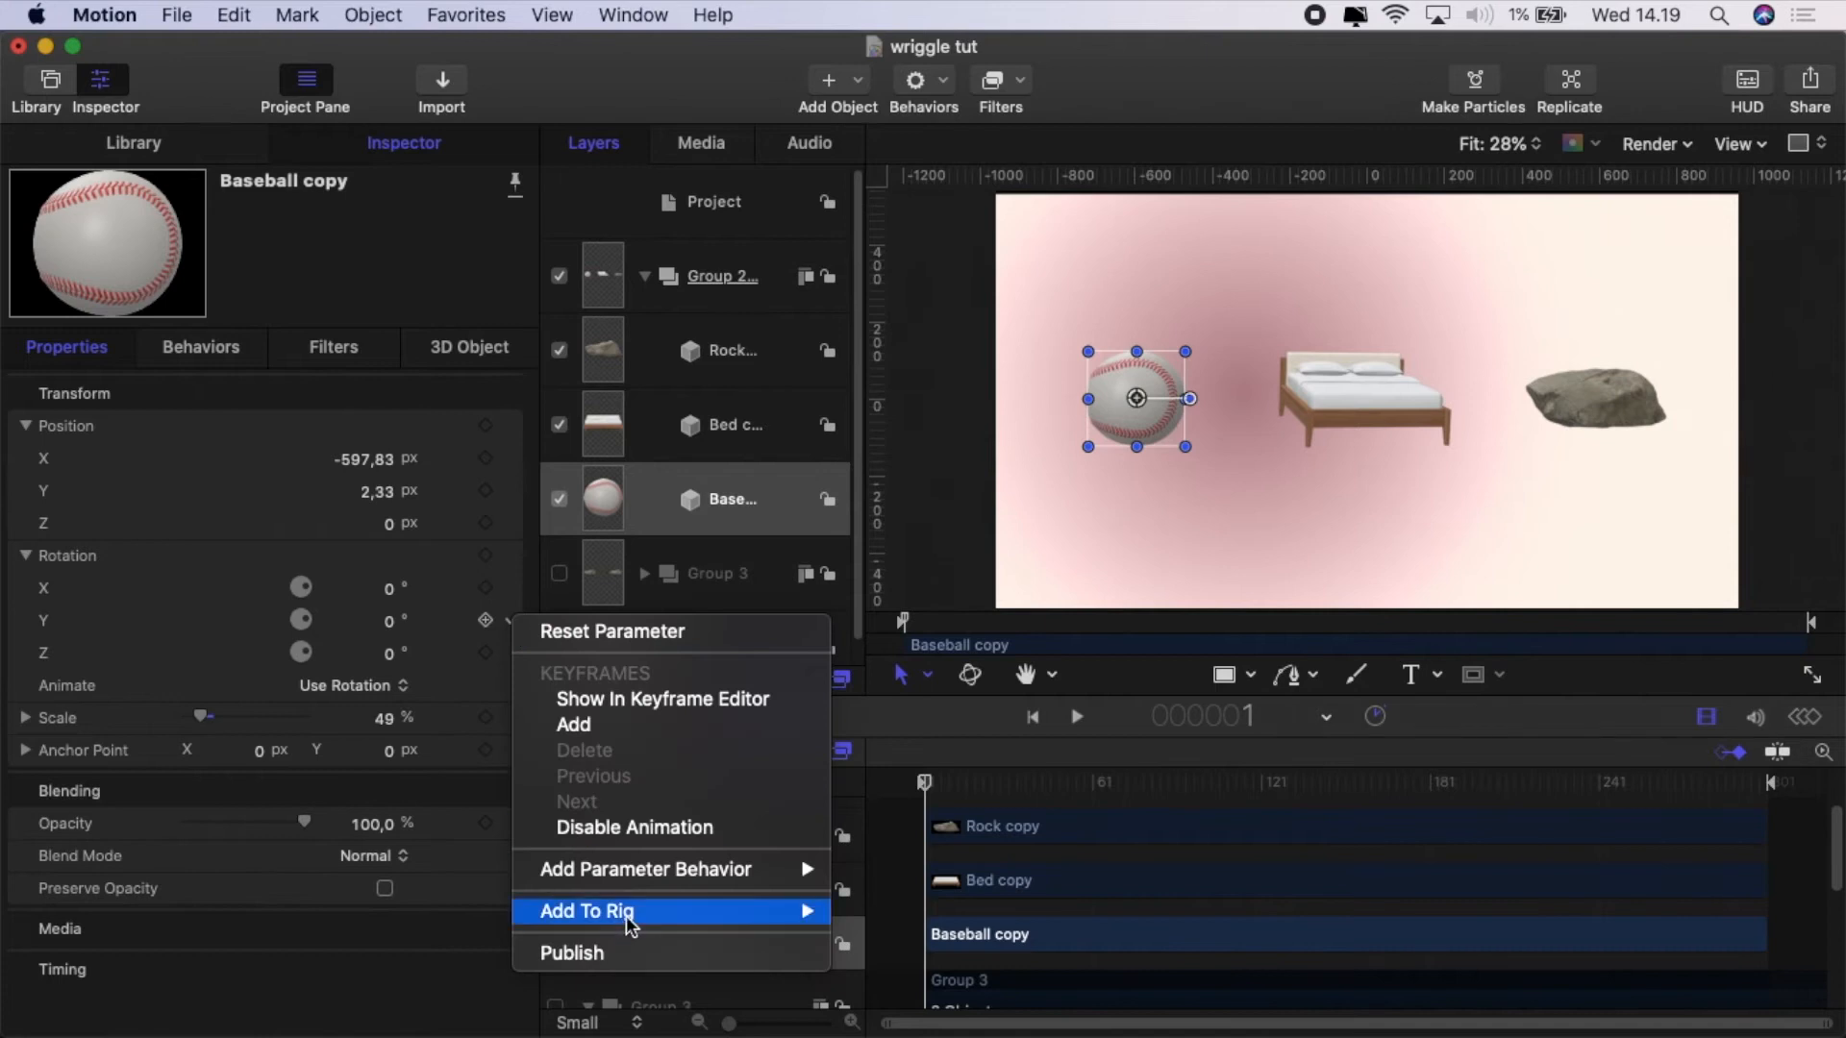
{"action": "mouse_move", "coordinate": [778, 877]}
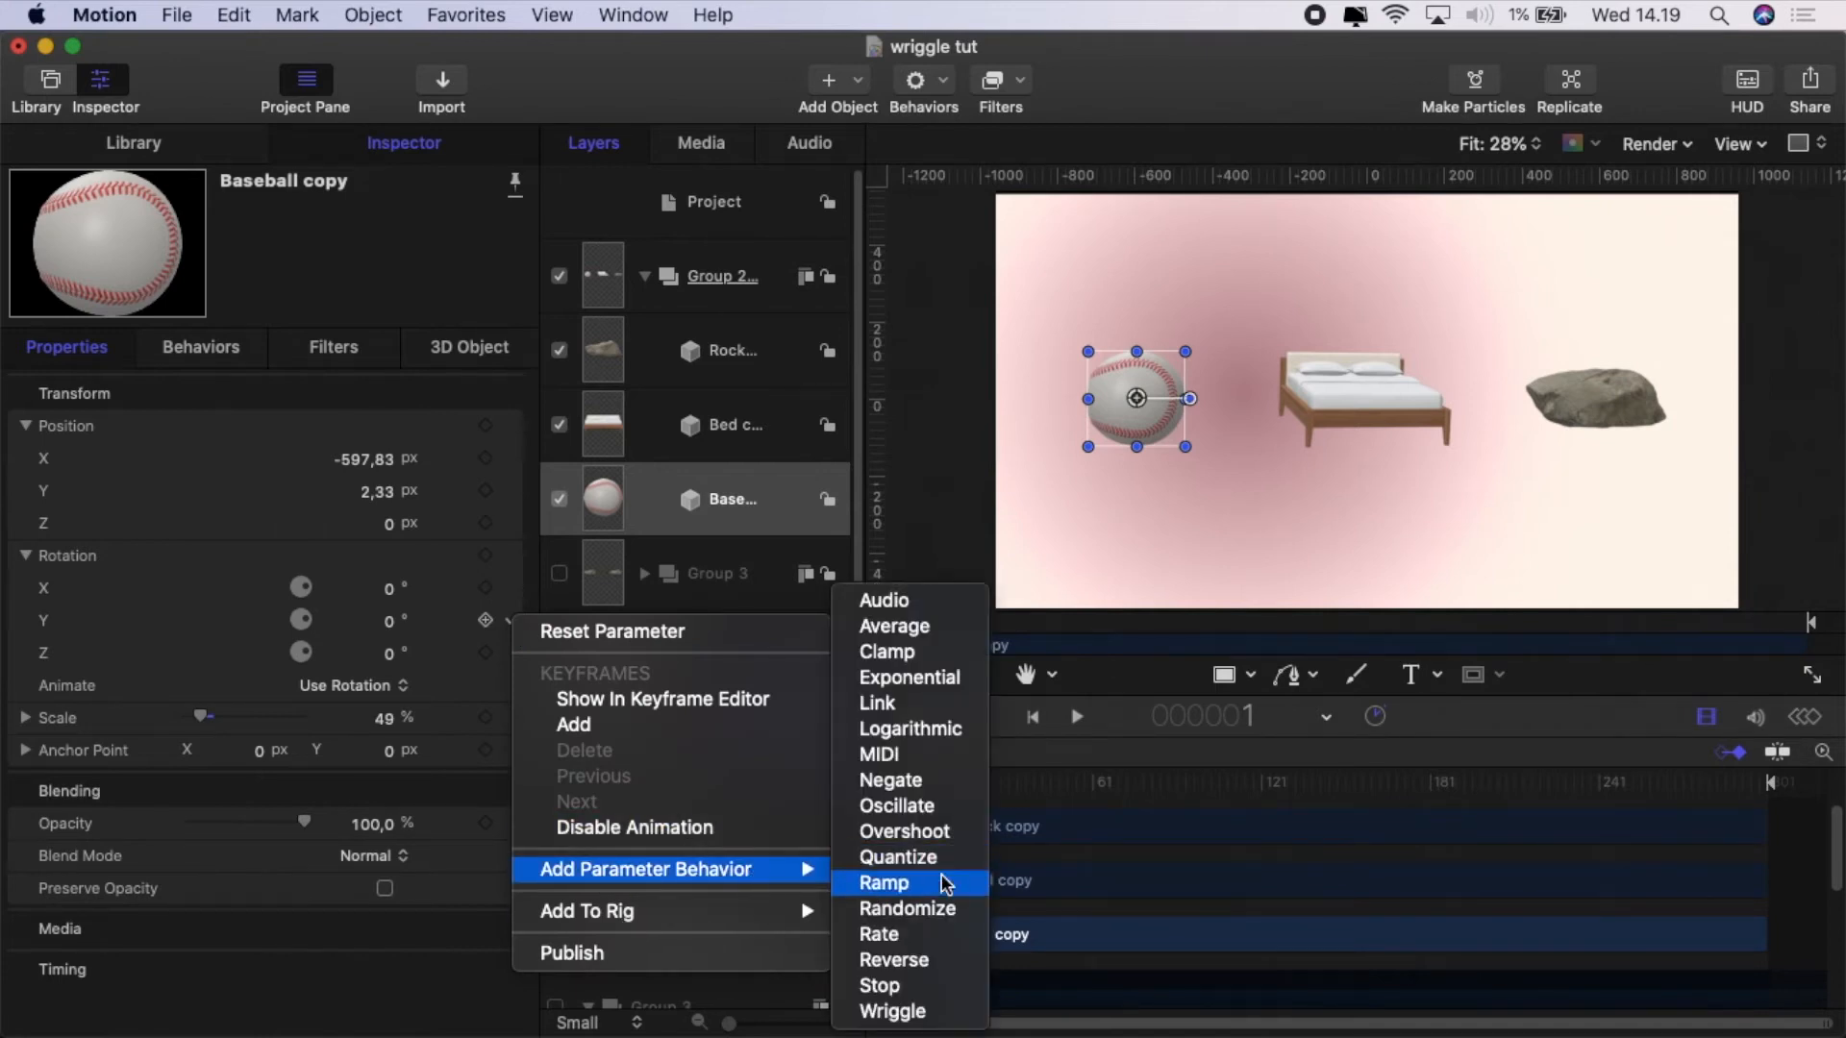
{"action": "left_click", "coordinate": [894, 1011]}
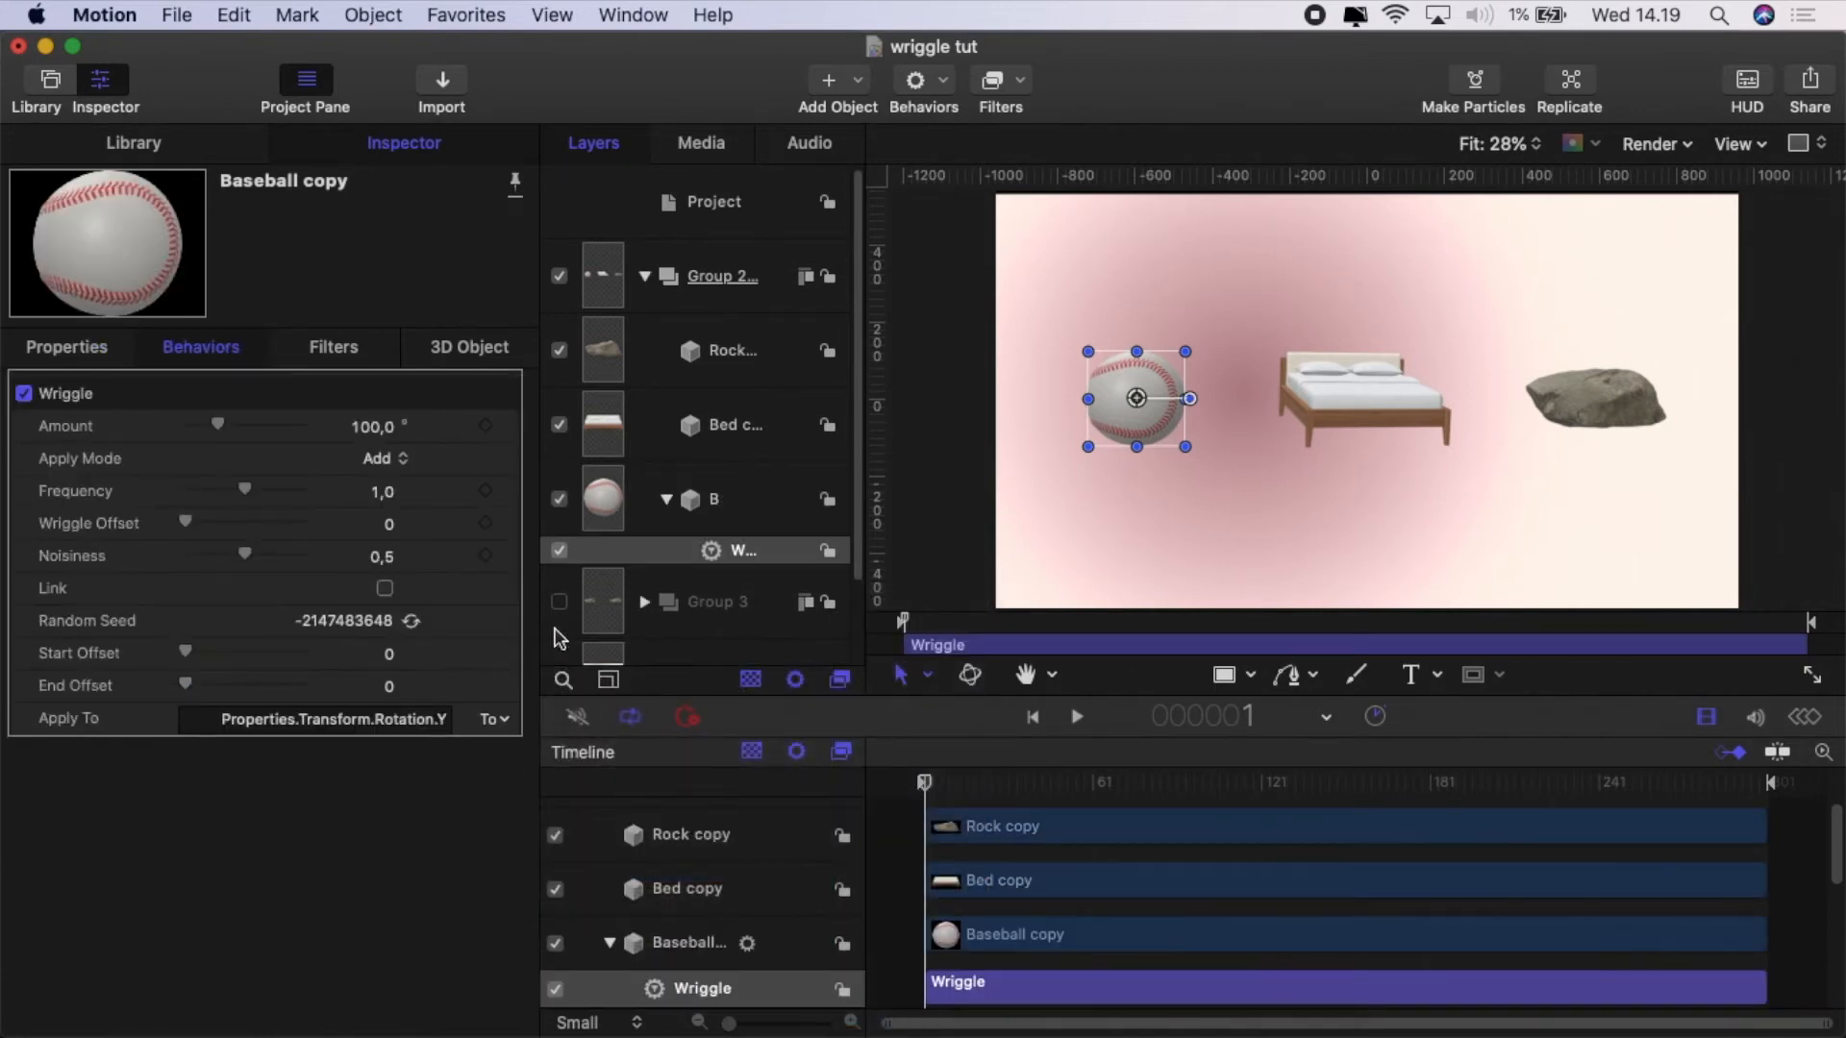
Set the baseball's Wriggle Amount to 360° and its apply mode to Add and Subtract.
{"action": "left_click", "coordinate": [372, 428]}
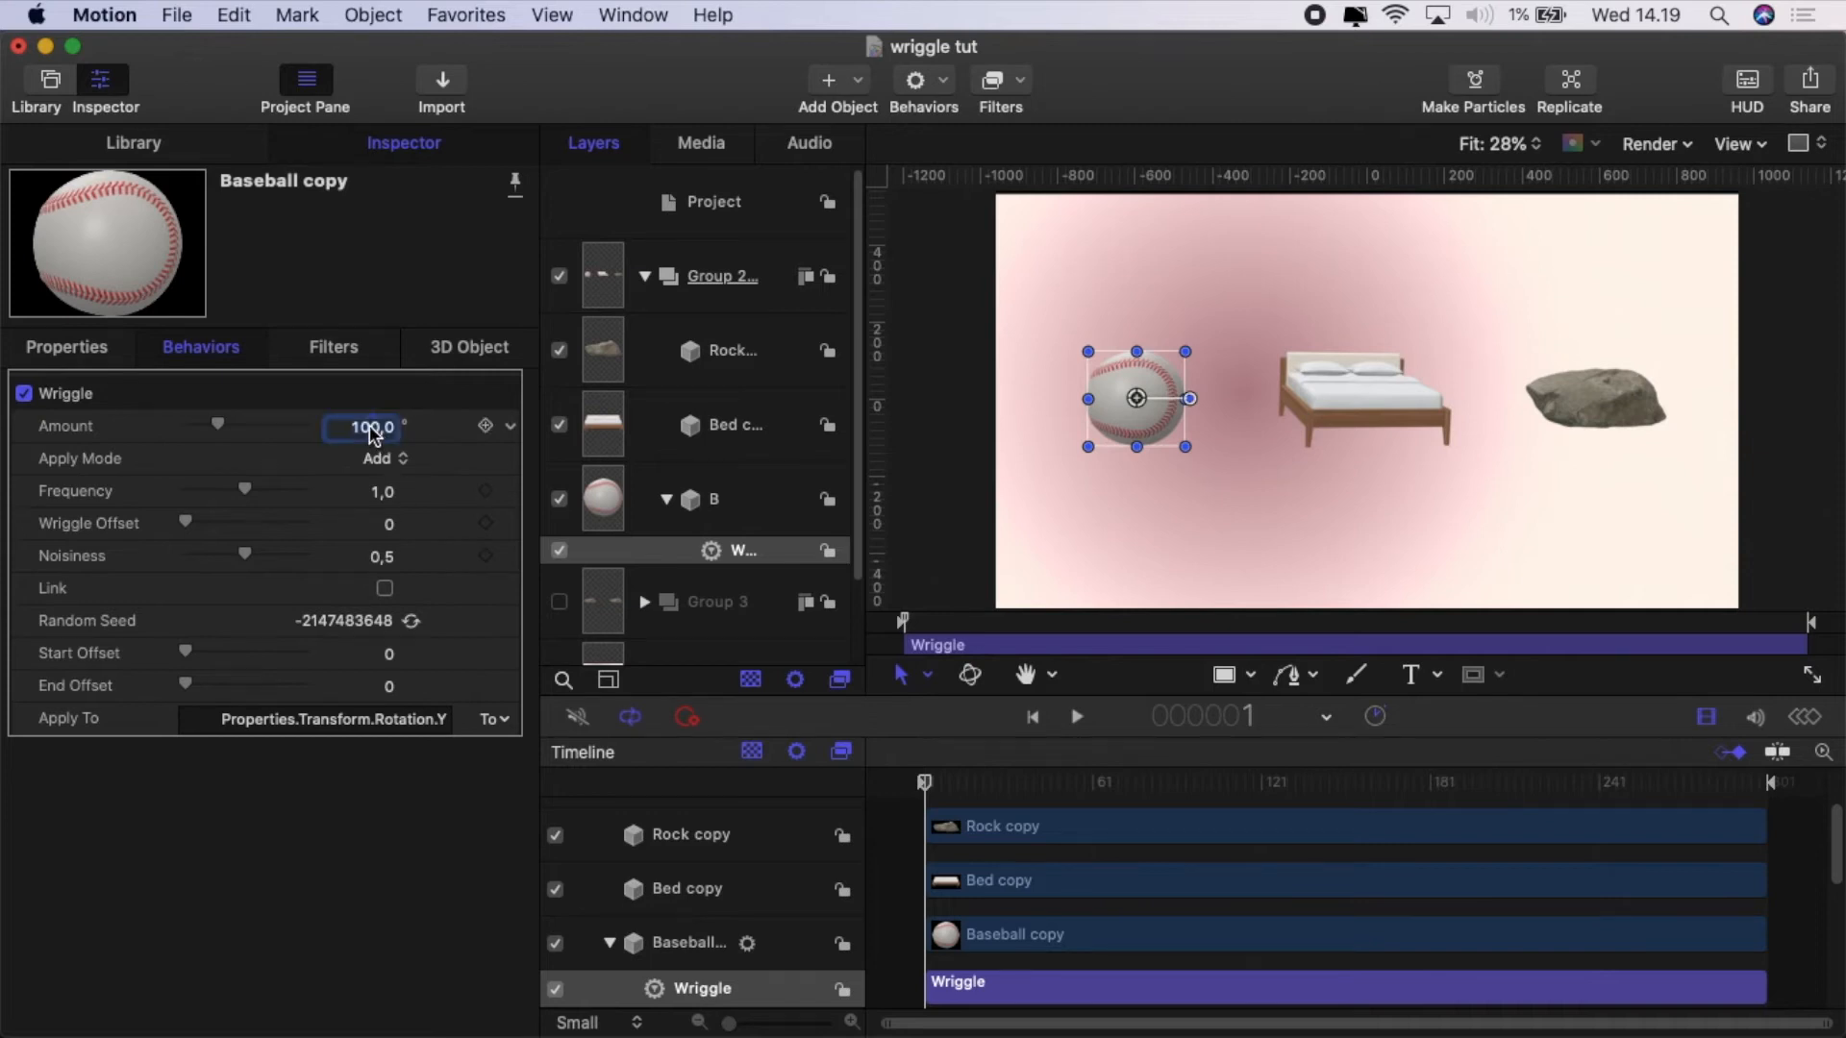
{"action": "type", "text": "360"}
{"action": "left_click", "coordinate": [377, 460]}
{"action": "left_click", "coordinate": [425, 529]}
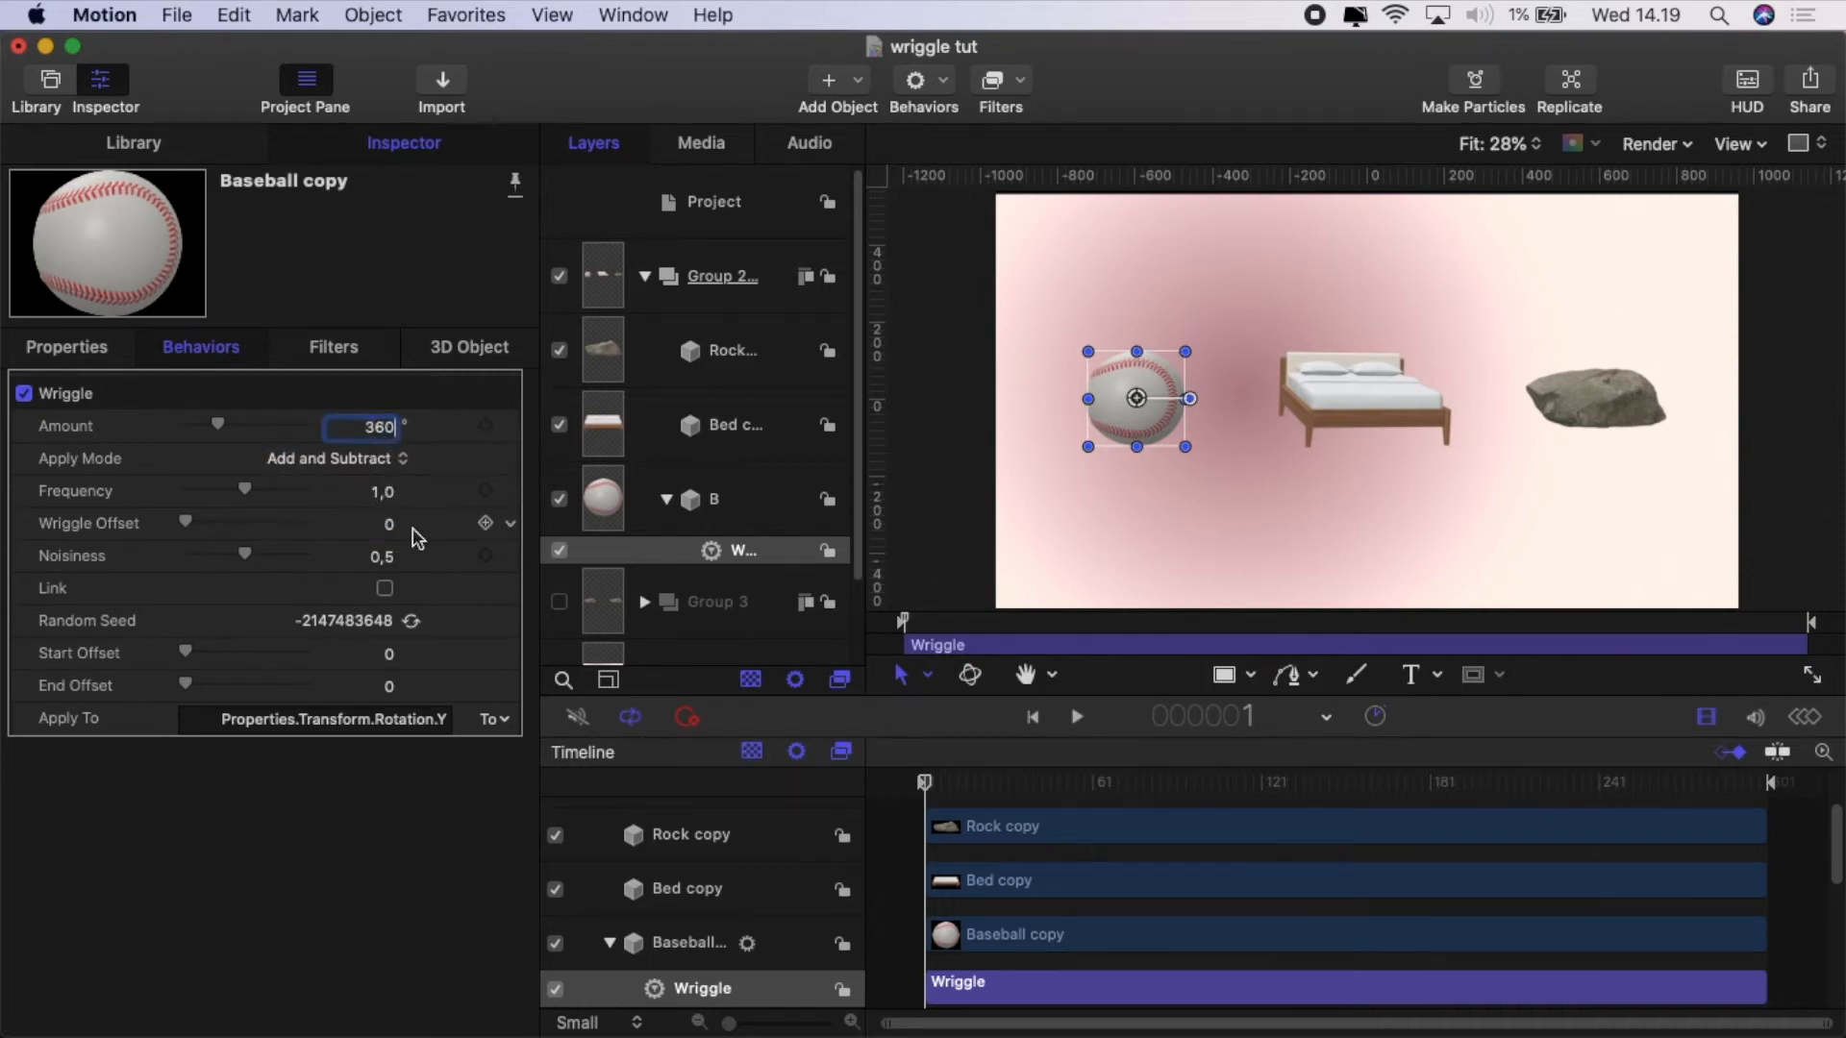
Set both the Frequency and the Noisiness of the baseball's Wriggle behavior to 0,25.
{"action": "left_click", "coordinate": [382, 493]}
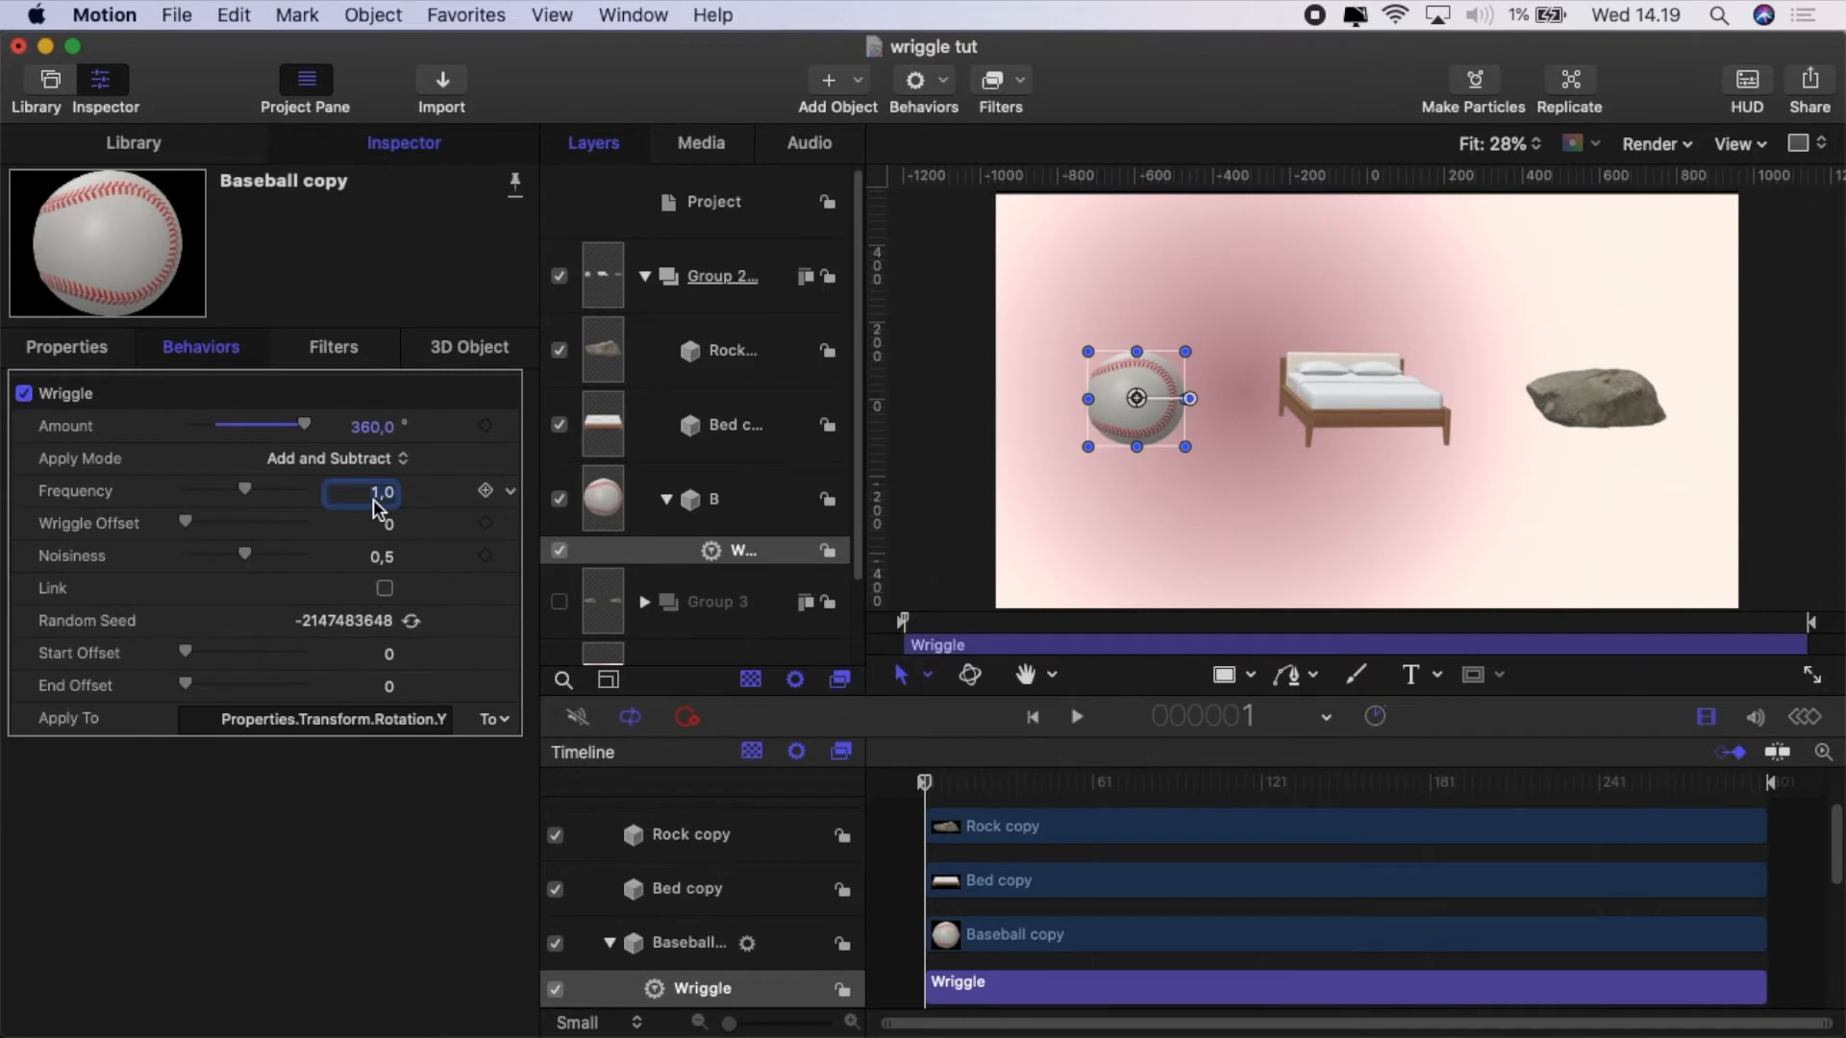
{"action": "type", "text": "0,25"}
{"action": "key", "text": "Return"}
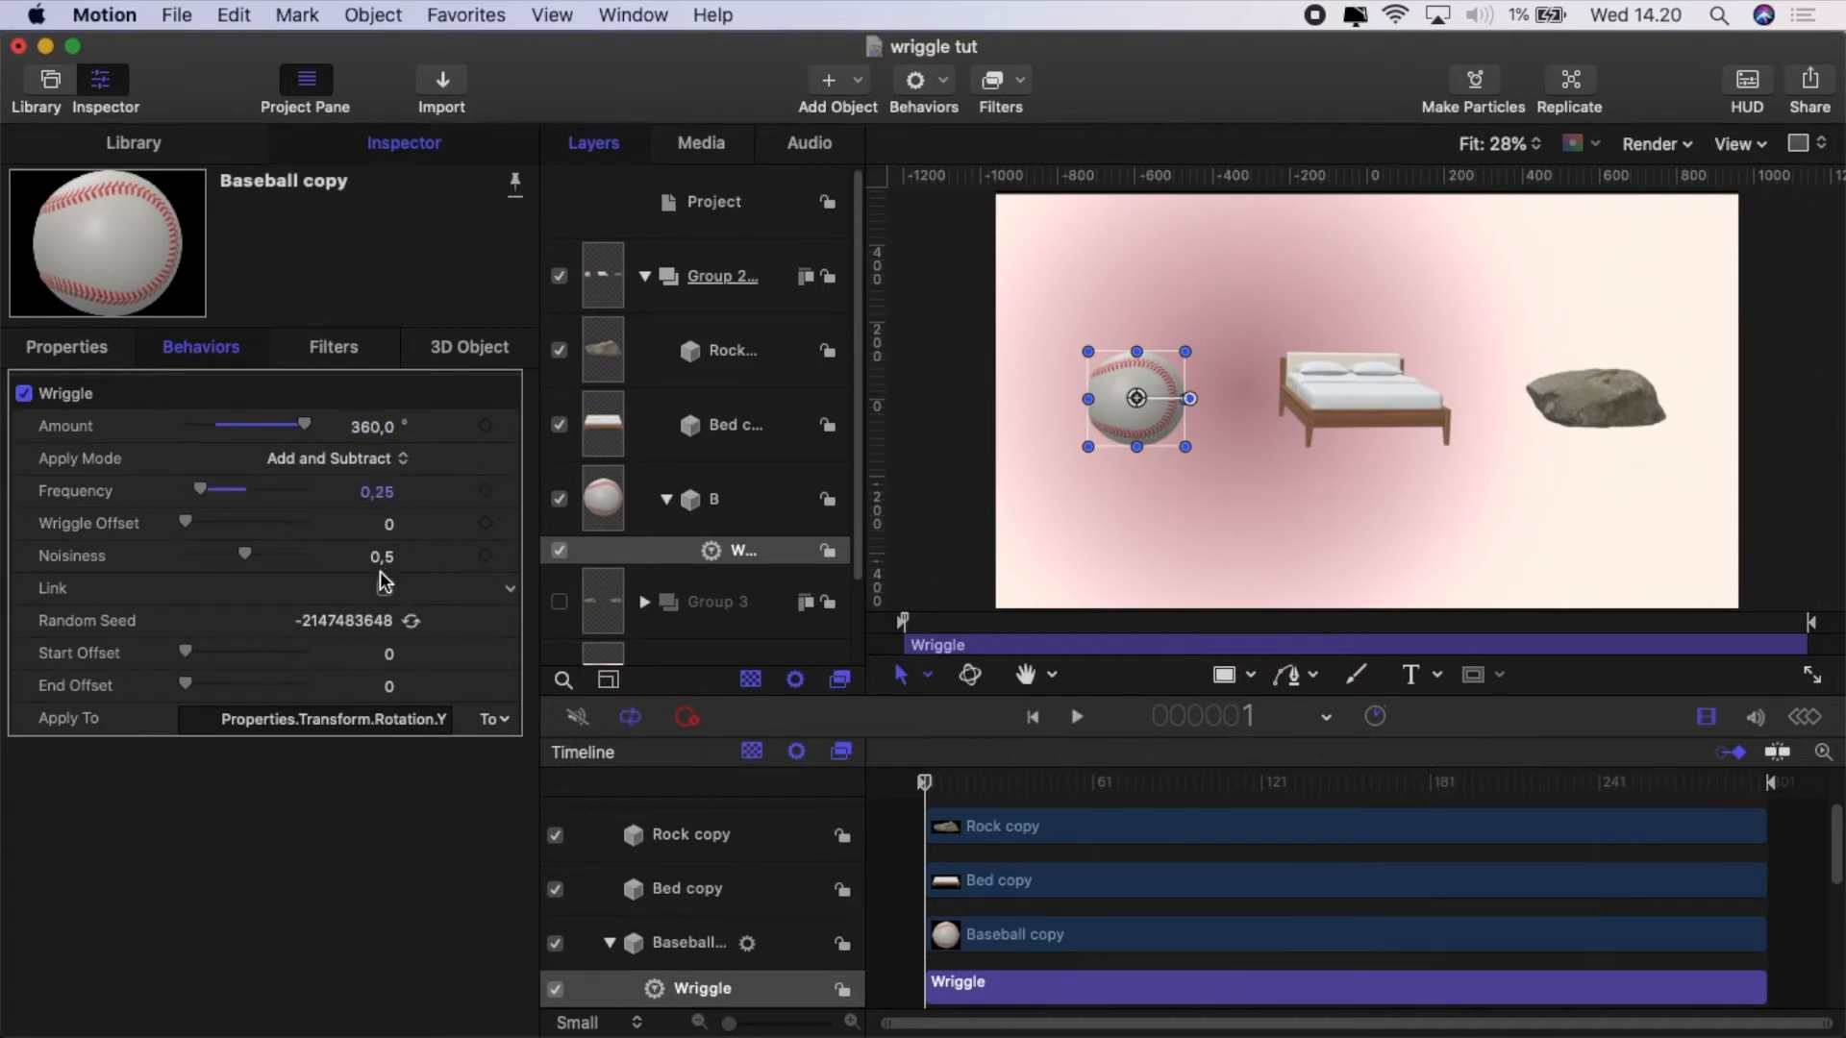
{"action": "left_click", "coordinate": [377, 568]}
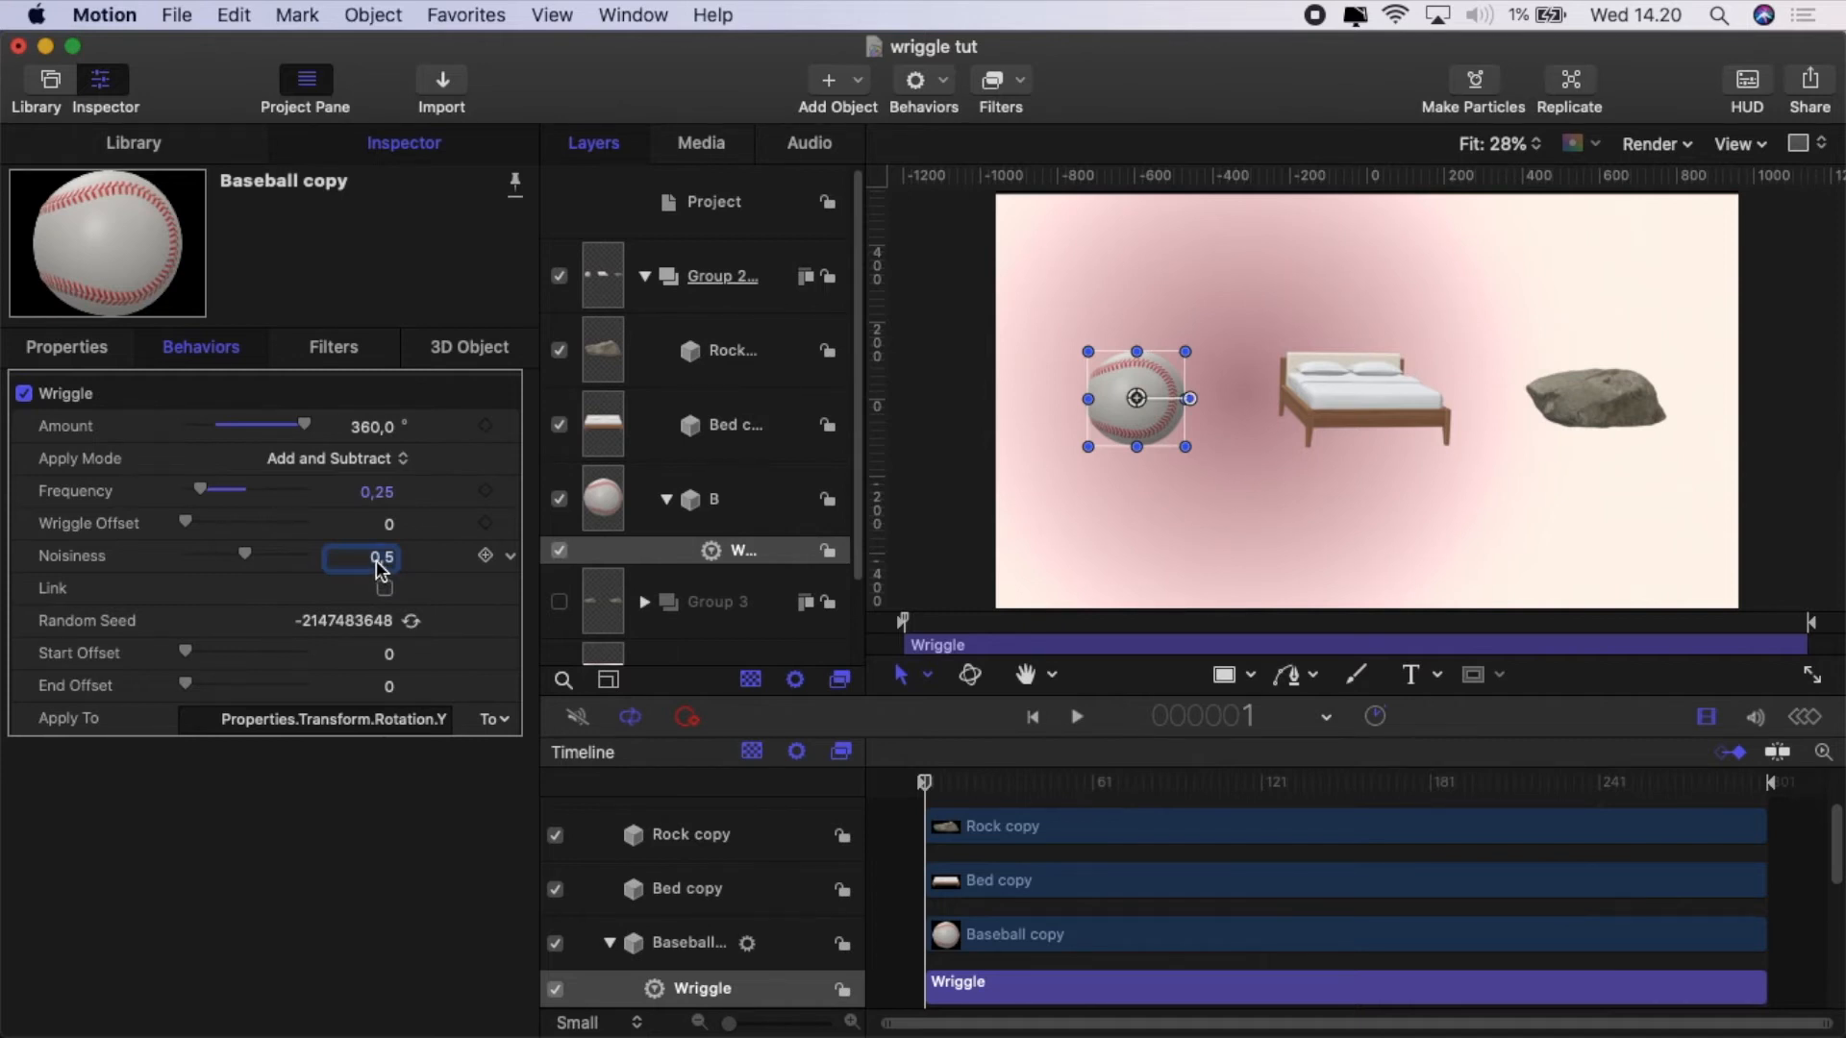
{"action": "key", "text": "BackSpace"}
{"action": "key", "text": "Return"}
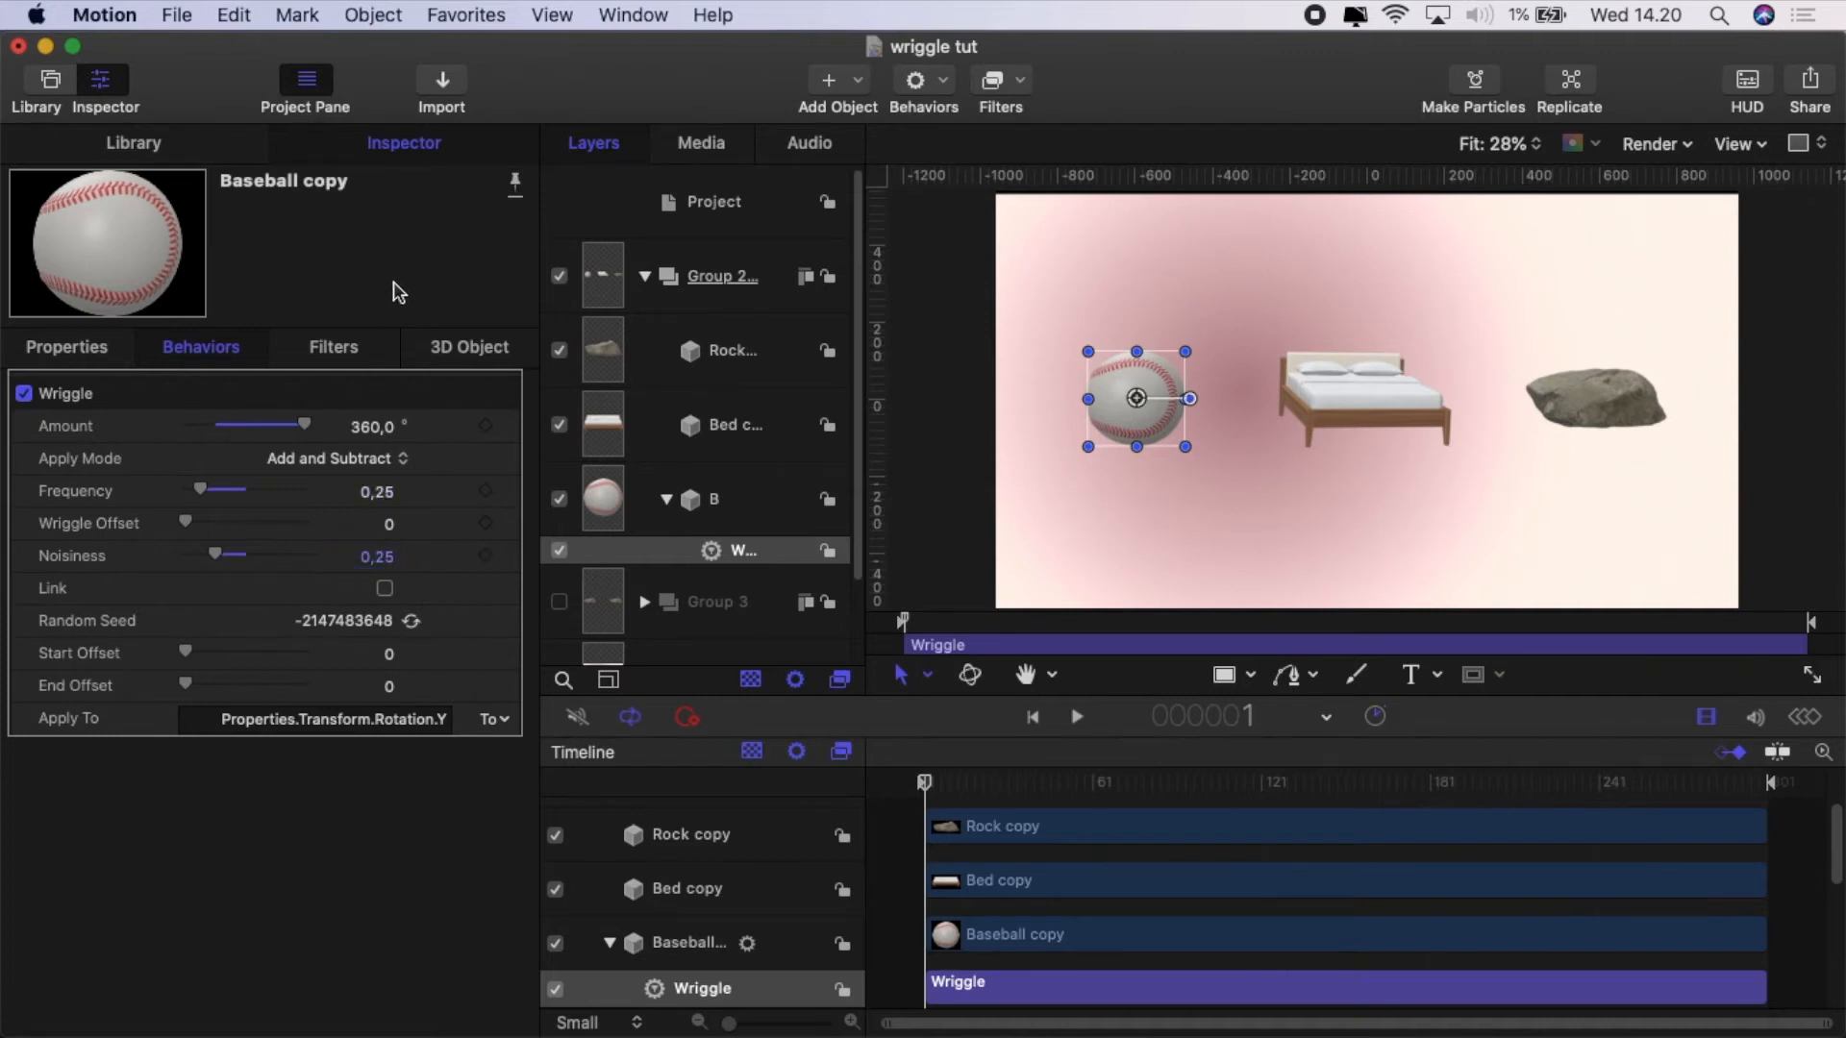
Play back the baseball's Wriggle rotation to check the motion, and reselect its Wriggle behavior.
{"action": "left_click", "coordinate": [1077, 718]}
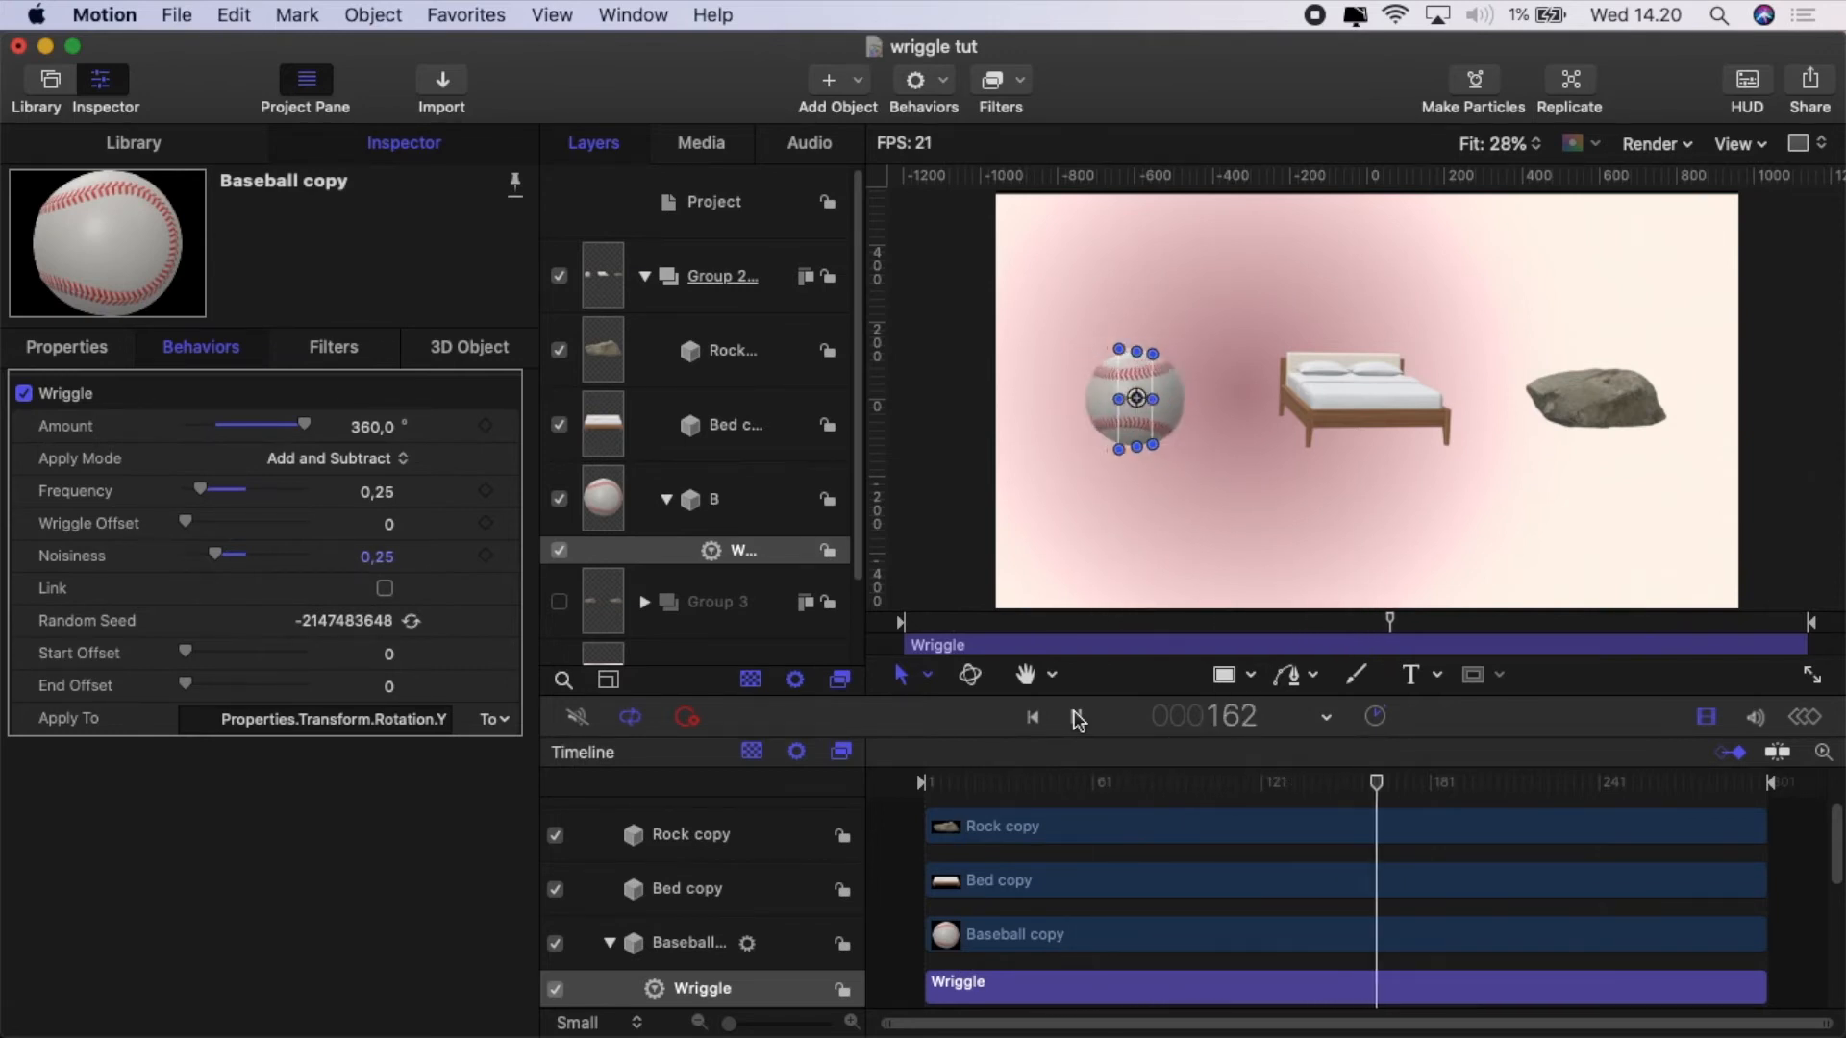
{"action": "left_click", "coordinate": [1077, 717]}
{"action": "left_click", "coordinate": [741, 552]}
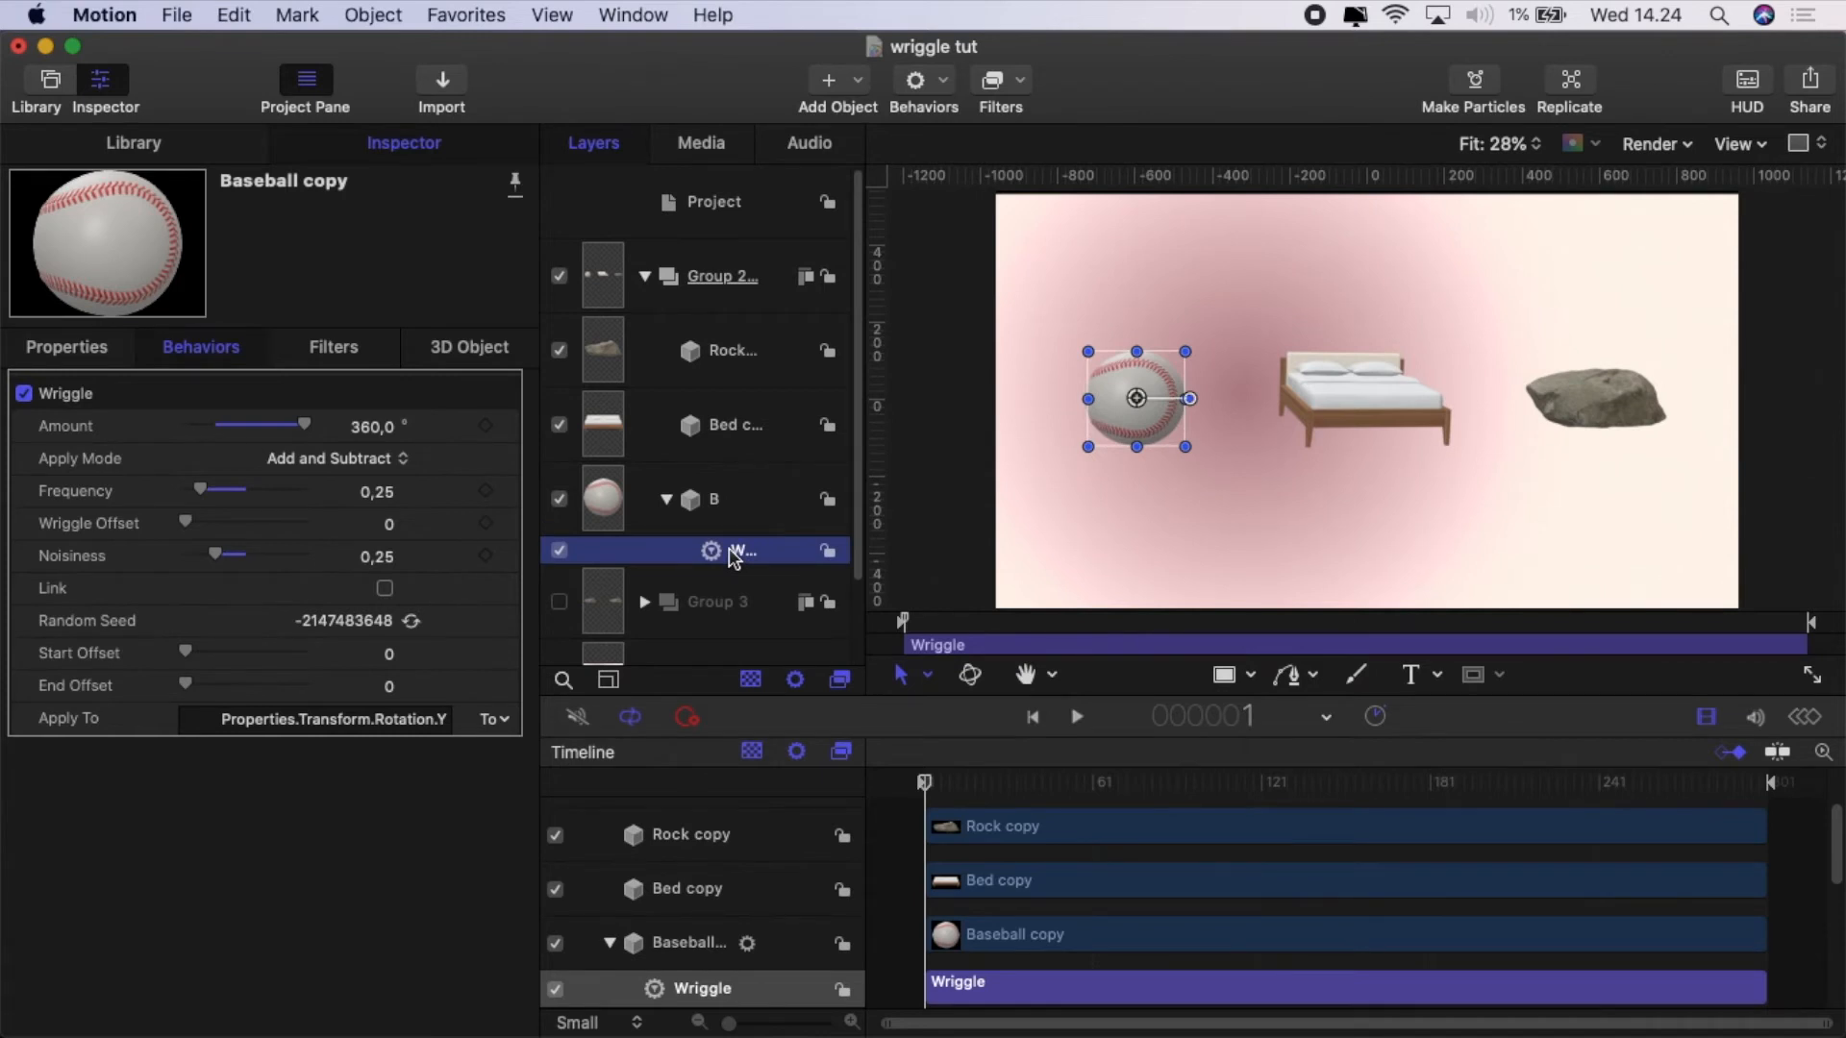
Add a Randomize parameter behavior to the Y position of the Bed copy.
{"action": "left_click", "coordinate": [666, 499]}
{"action": "left_click", "coordinate": [735, 435]}
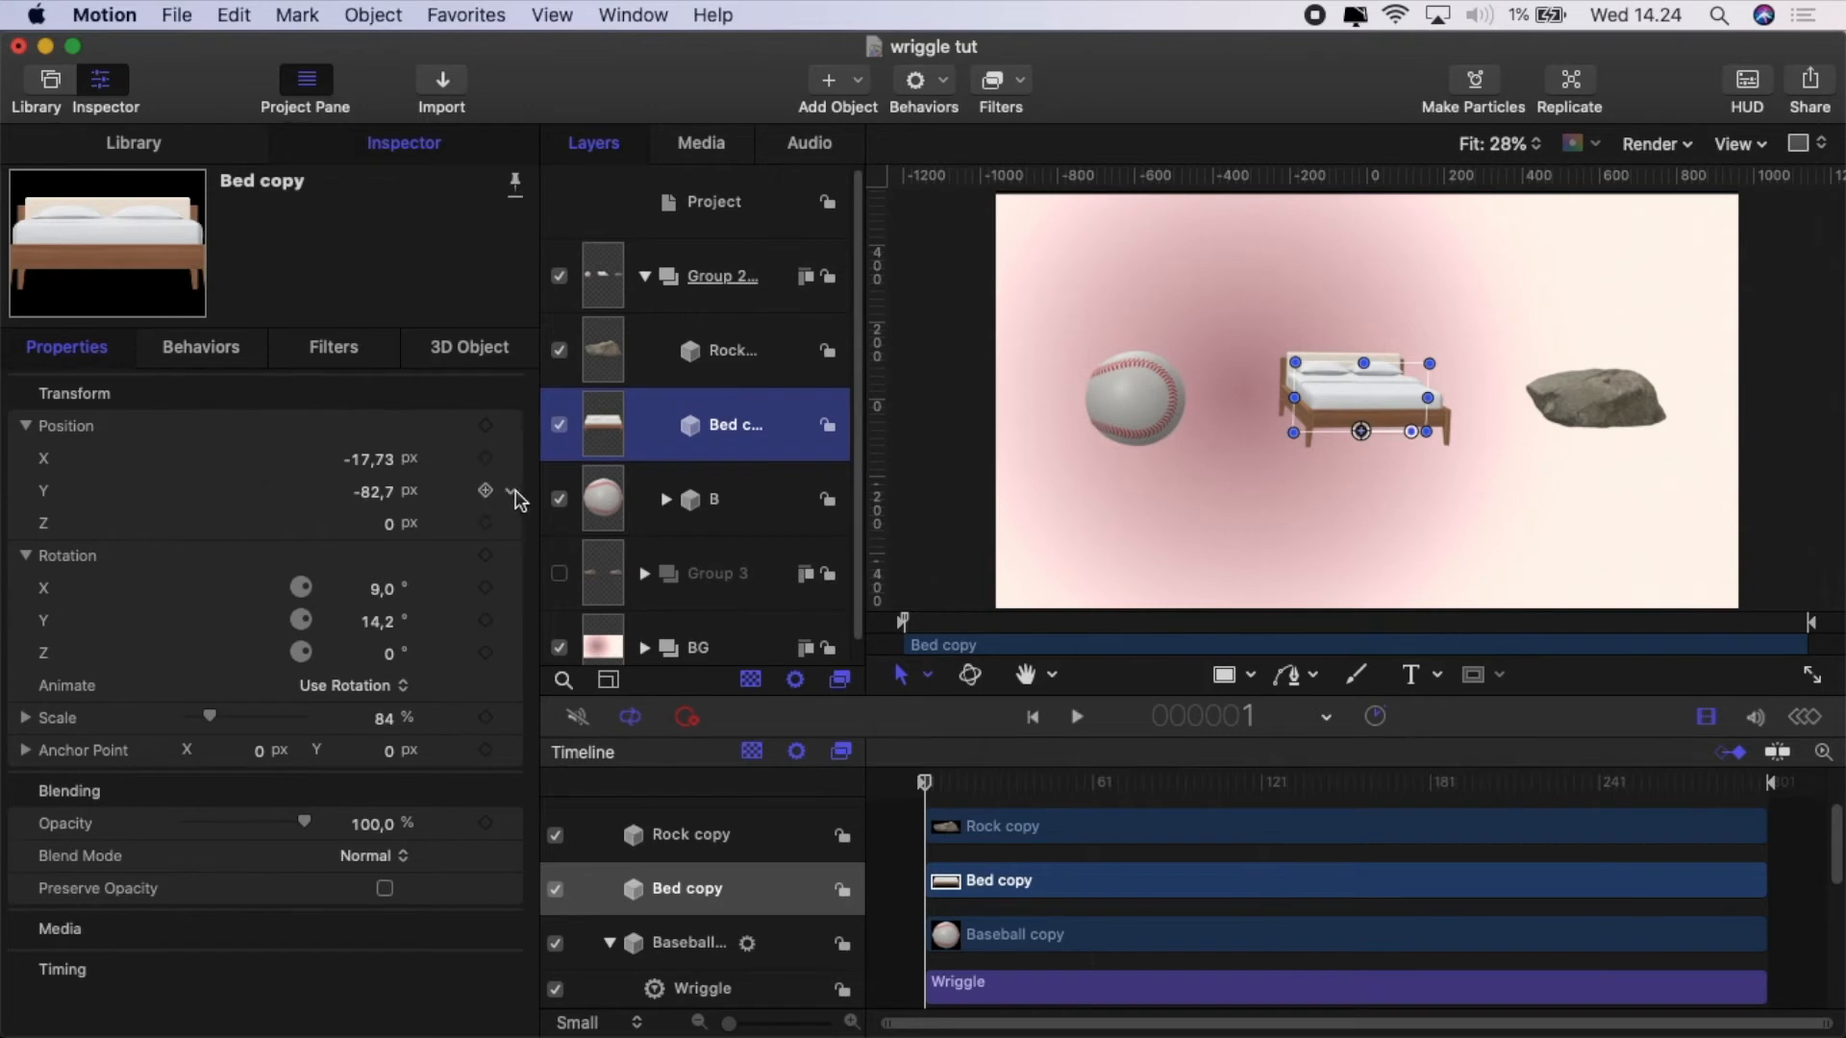
{"action": "left_click", "coordinate": [511, 493]}
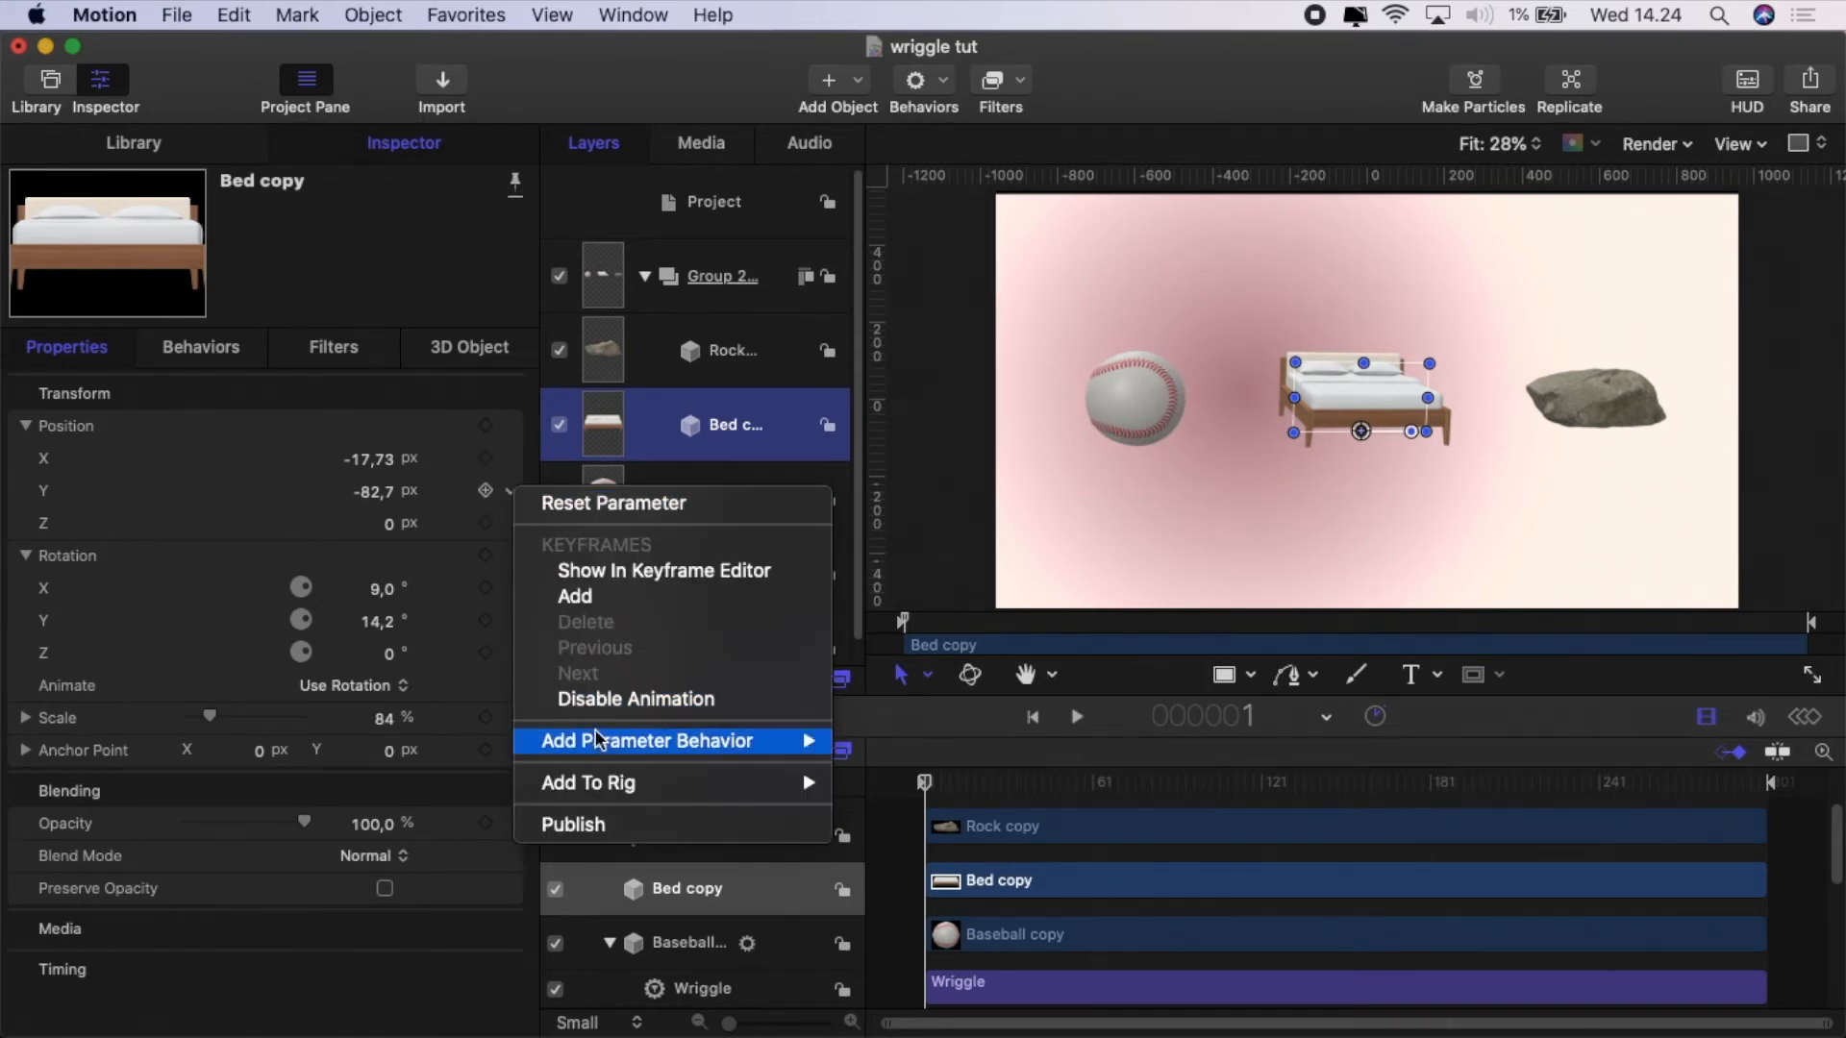
{"action": "mouse_move", "coordinate": [678, 741]}
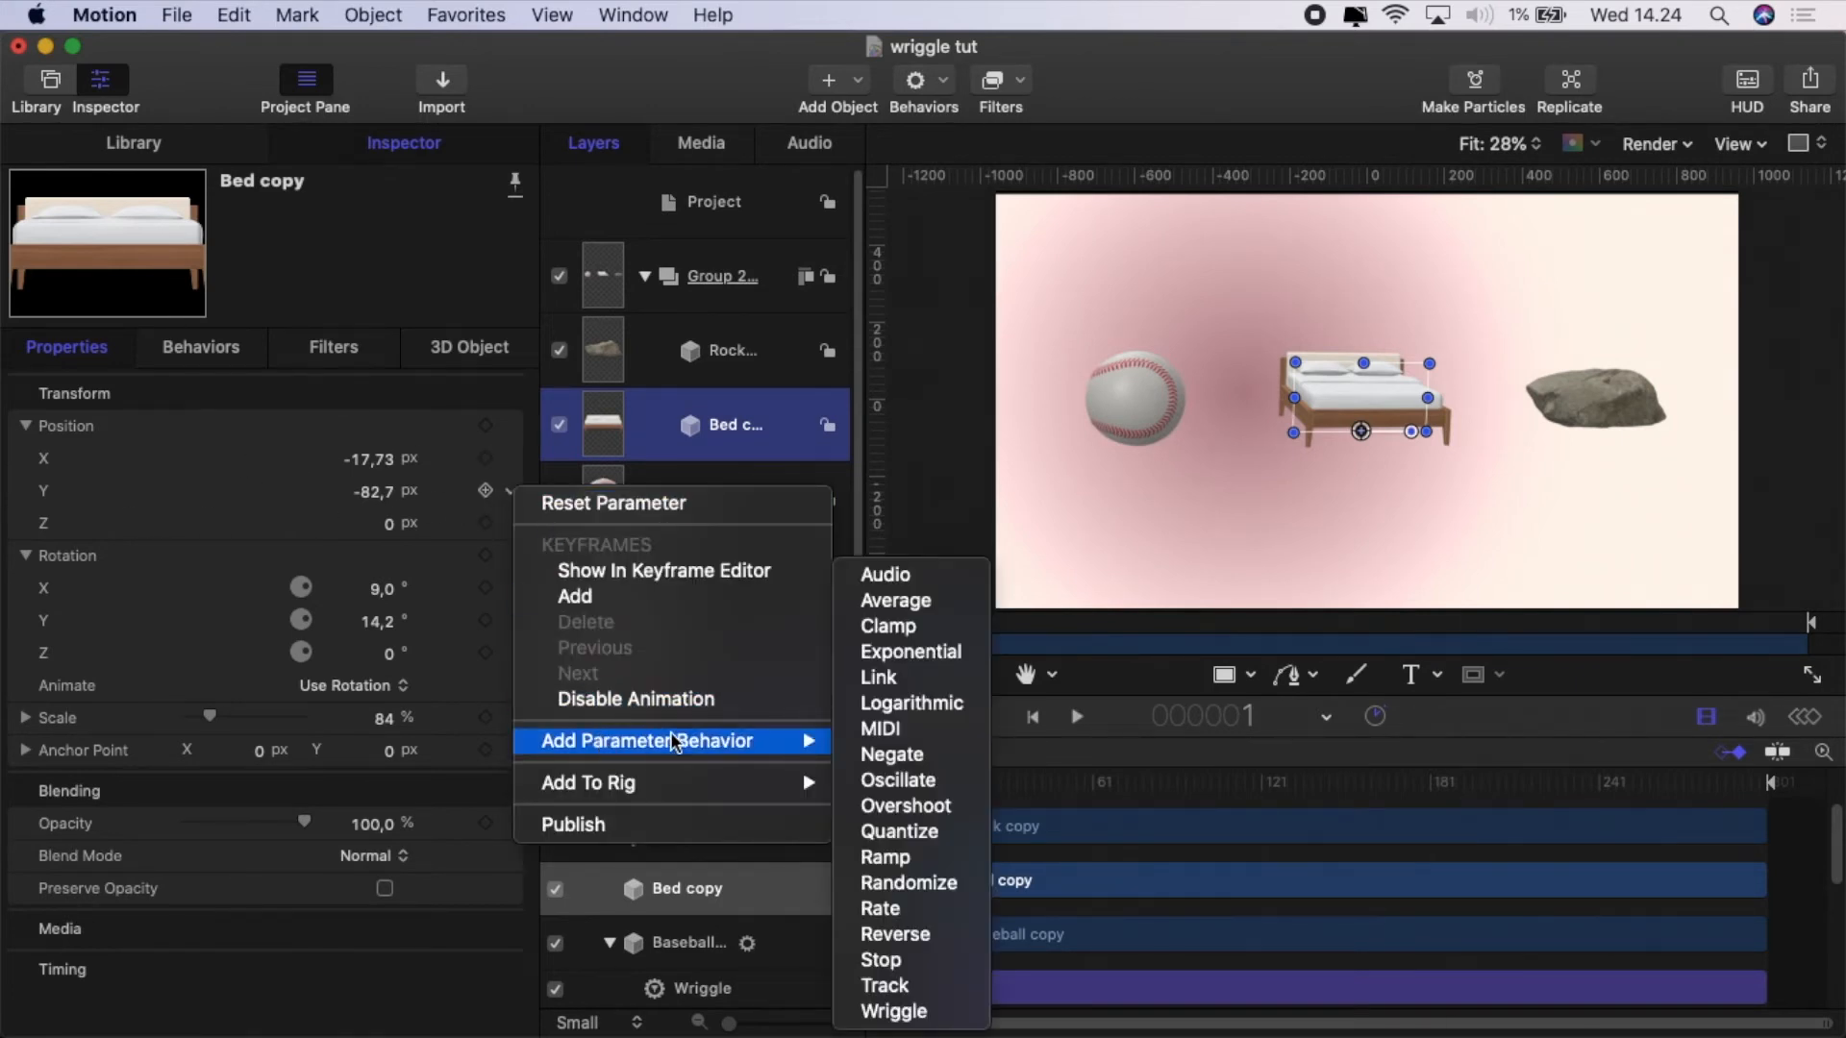
{"action": "left_click", "coordinate": [909, 882]}
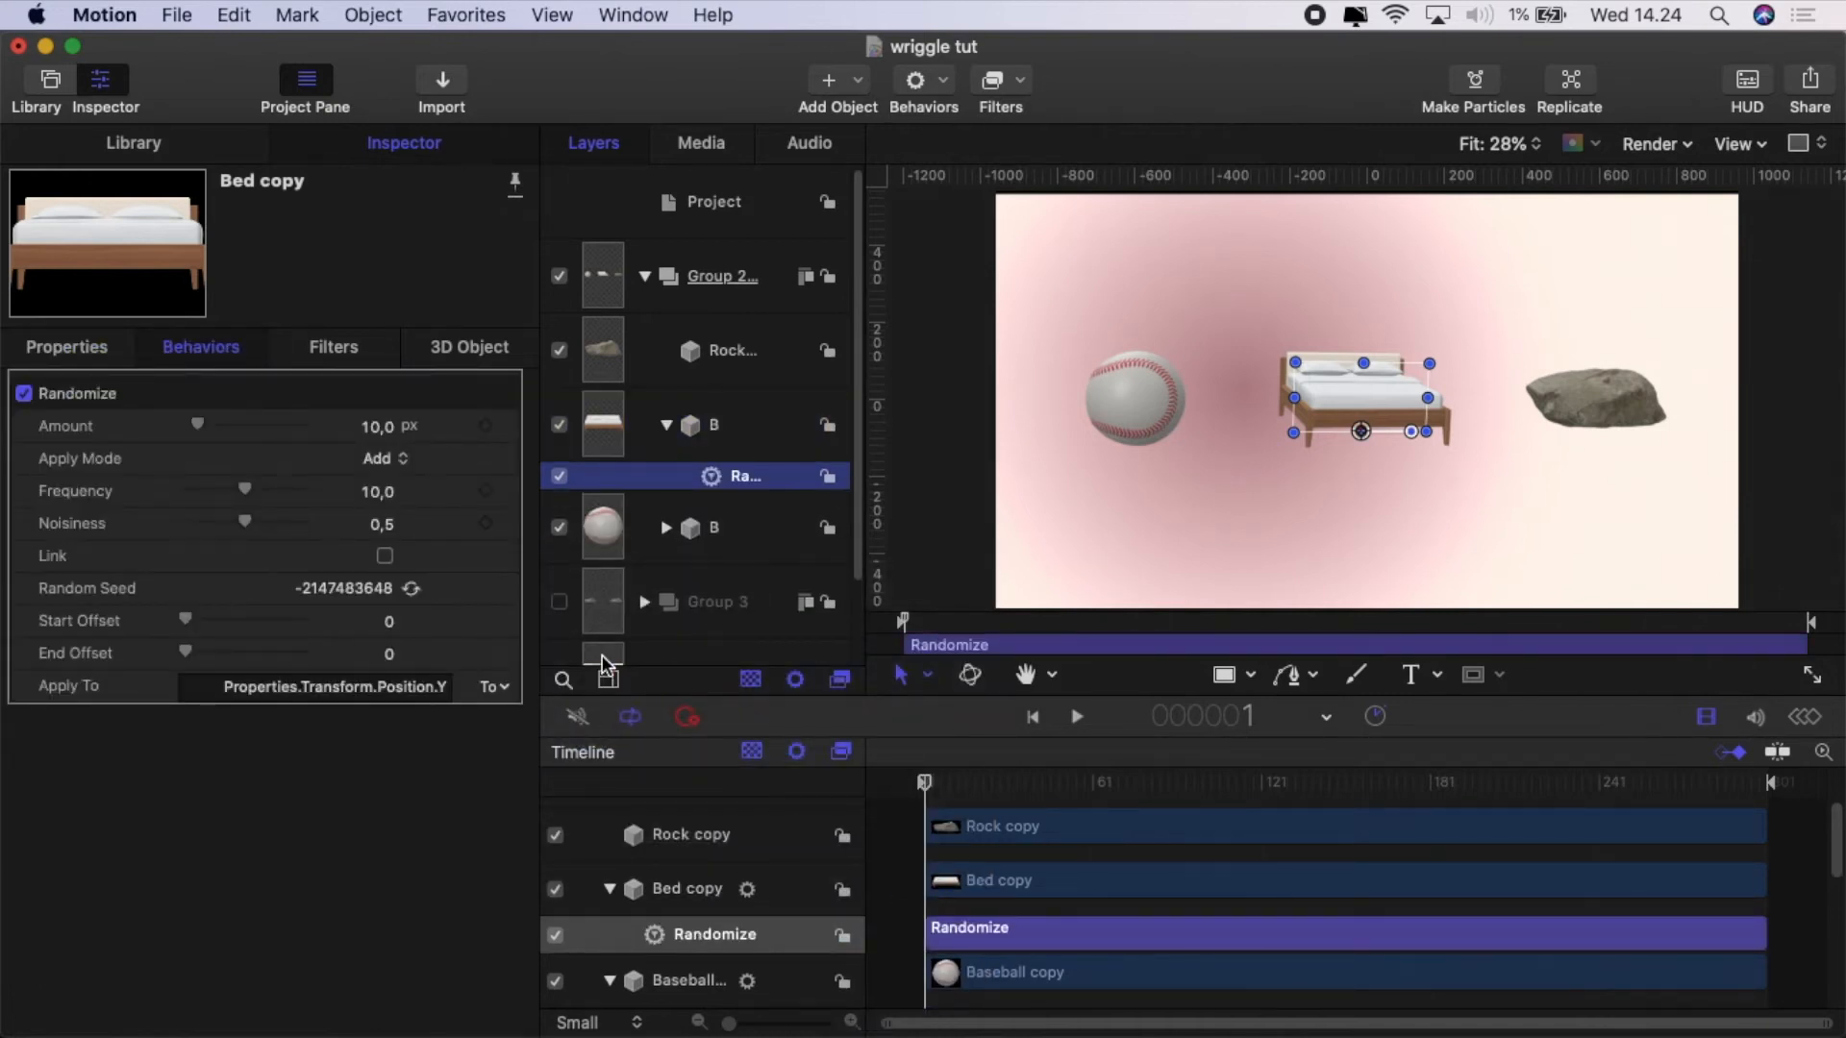
Set the bed's Randomize behavior to an Amount of 35 px, a Frequency of 0,2 and a Noisiness of 0,8.
{"action": "left_click", "coordinate": [377, 432]}
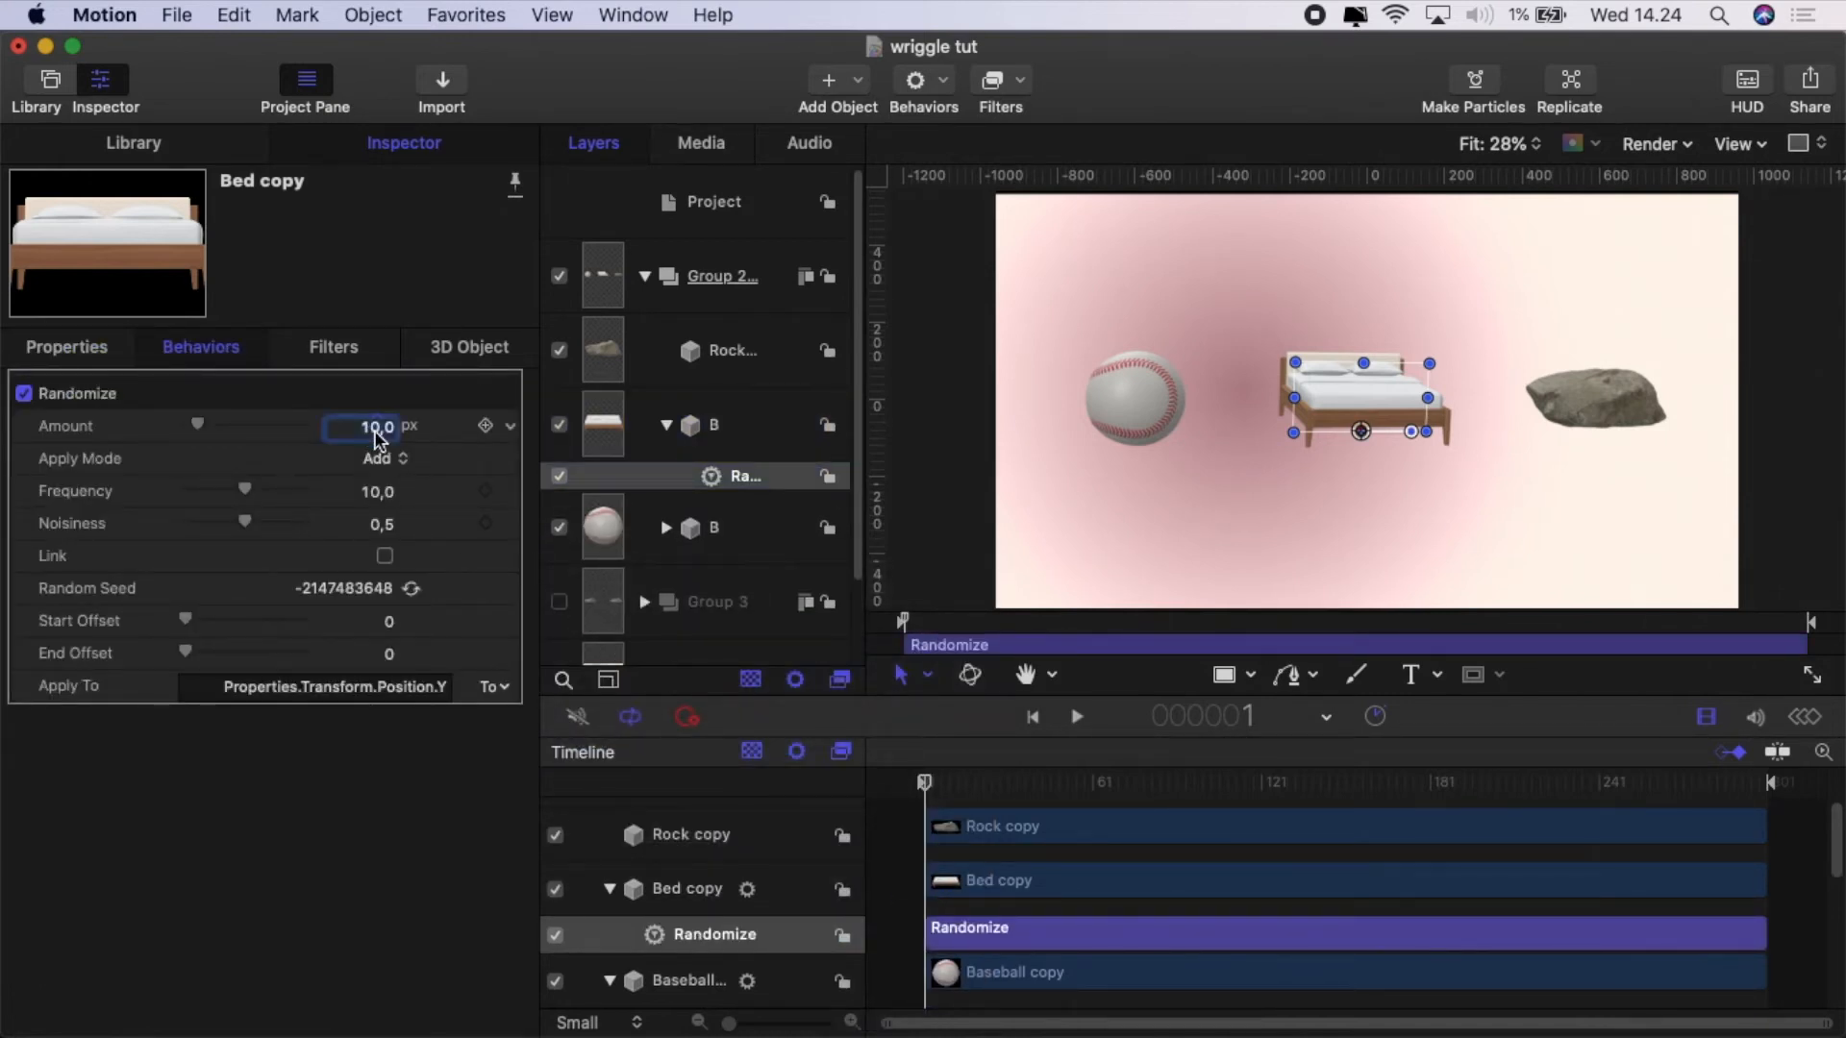
{"action": "type", "text": "35"}
{"action": "left_click", "coordinate": [375, 493]}
{"action": "type", "text": "0"}
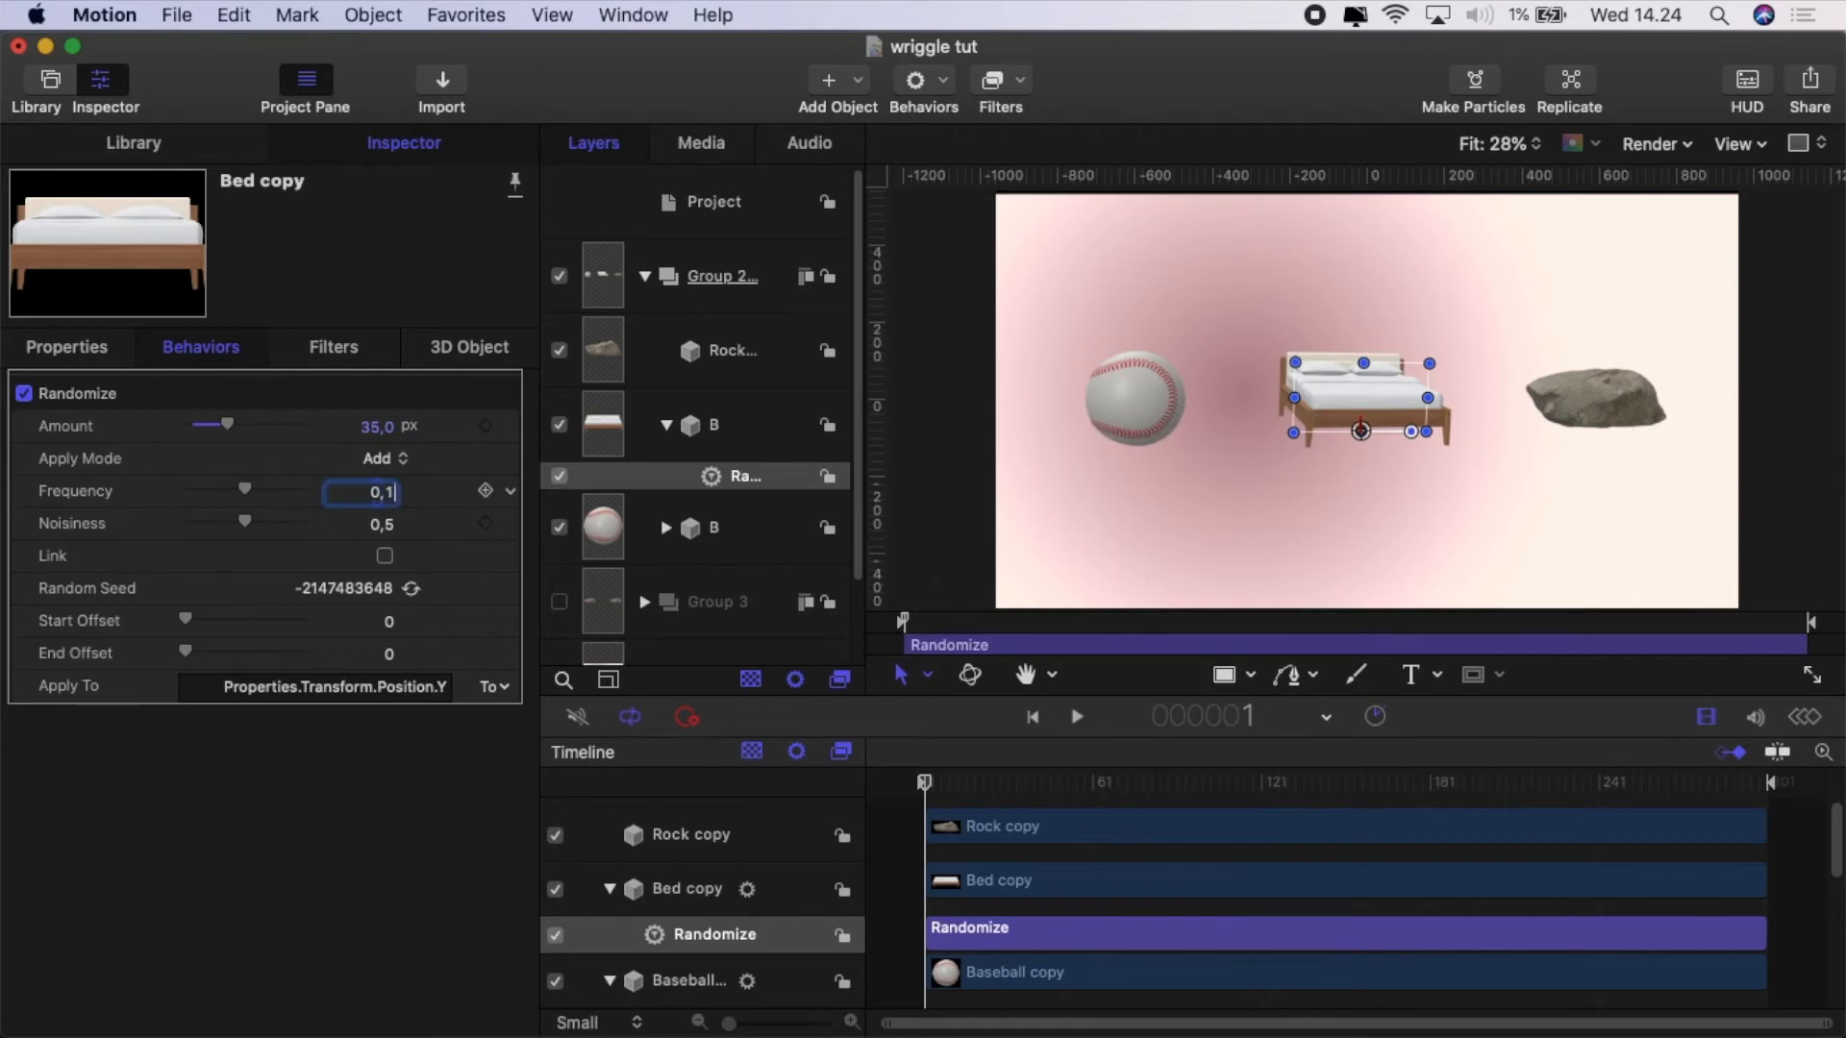
{"action": "key", "text": "Return"}
{"action": "left_click", "coordinate": [382, 524]}
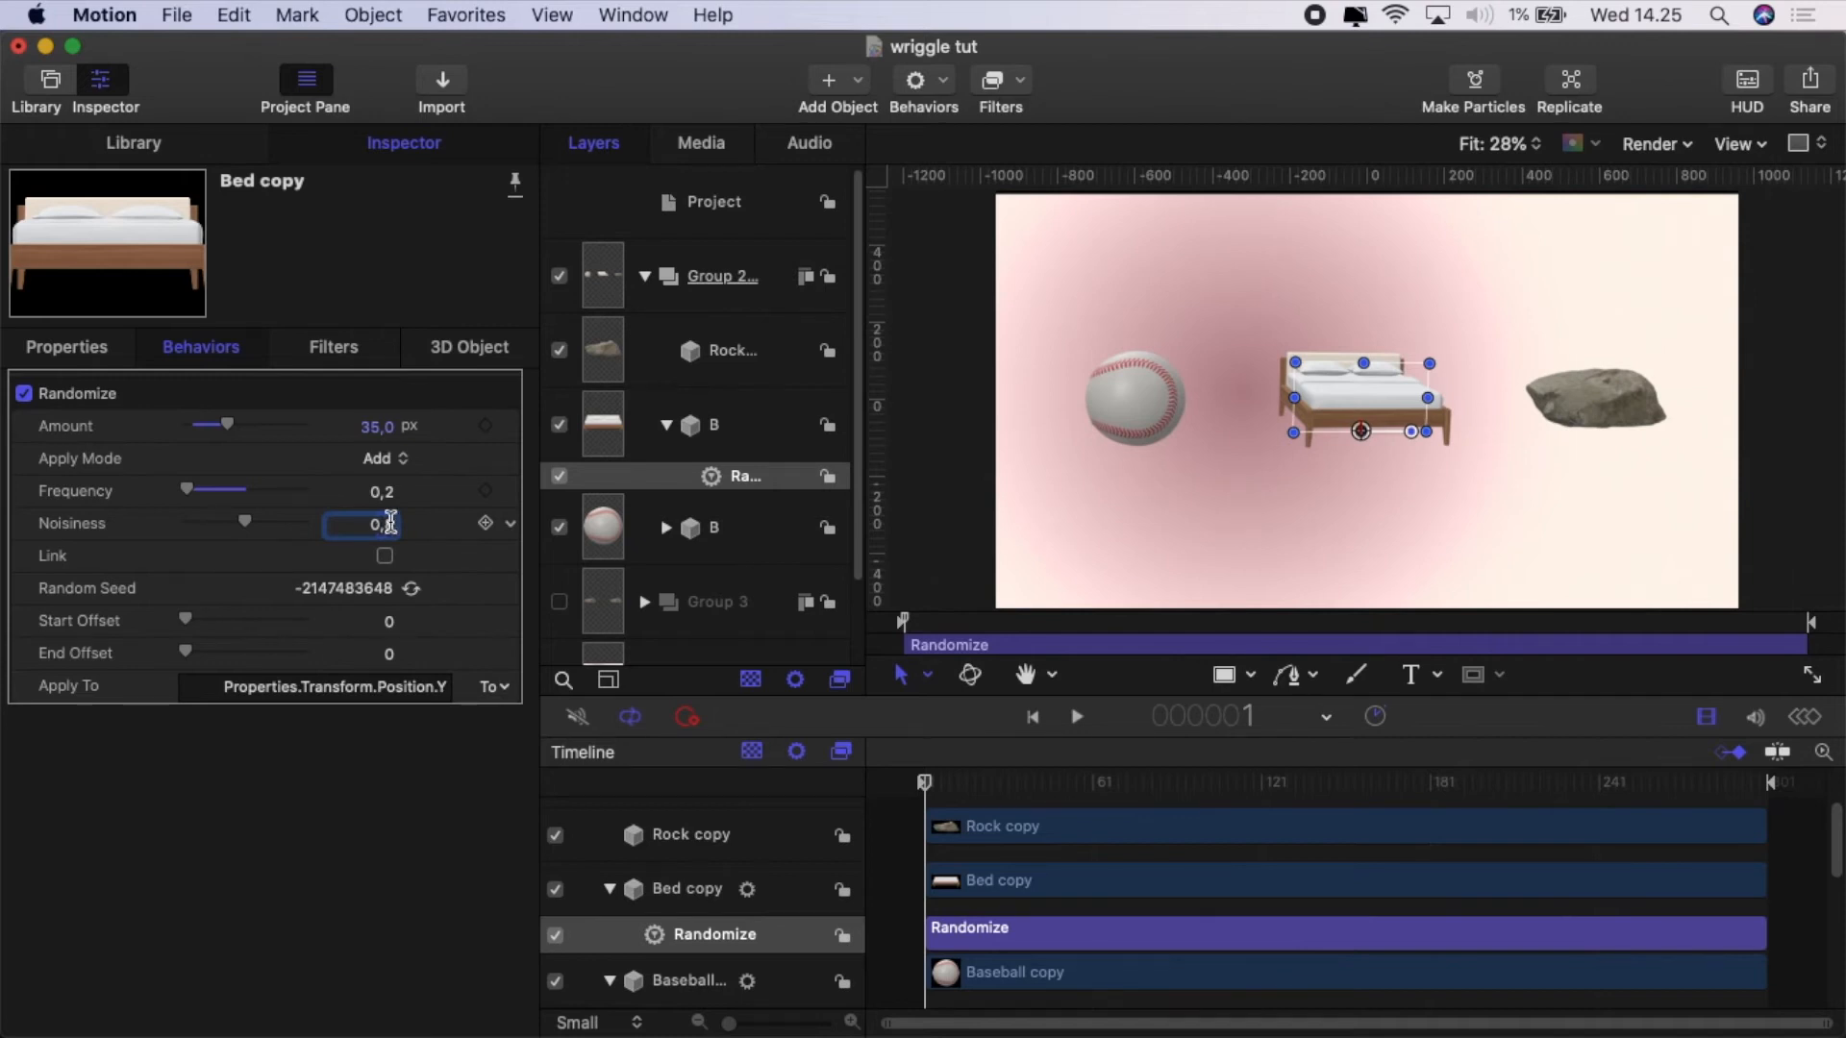
{"action": "type", "text": "8"}
Play back the bed's randomized movement with nothing selected and return the playhead to the first frame.
{"action": "left_click", "coordinate": [870, 829]}
{"action": "left_click", "coordinate": [1079, 718]}
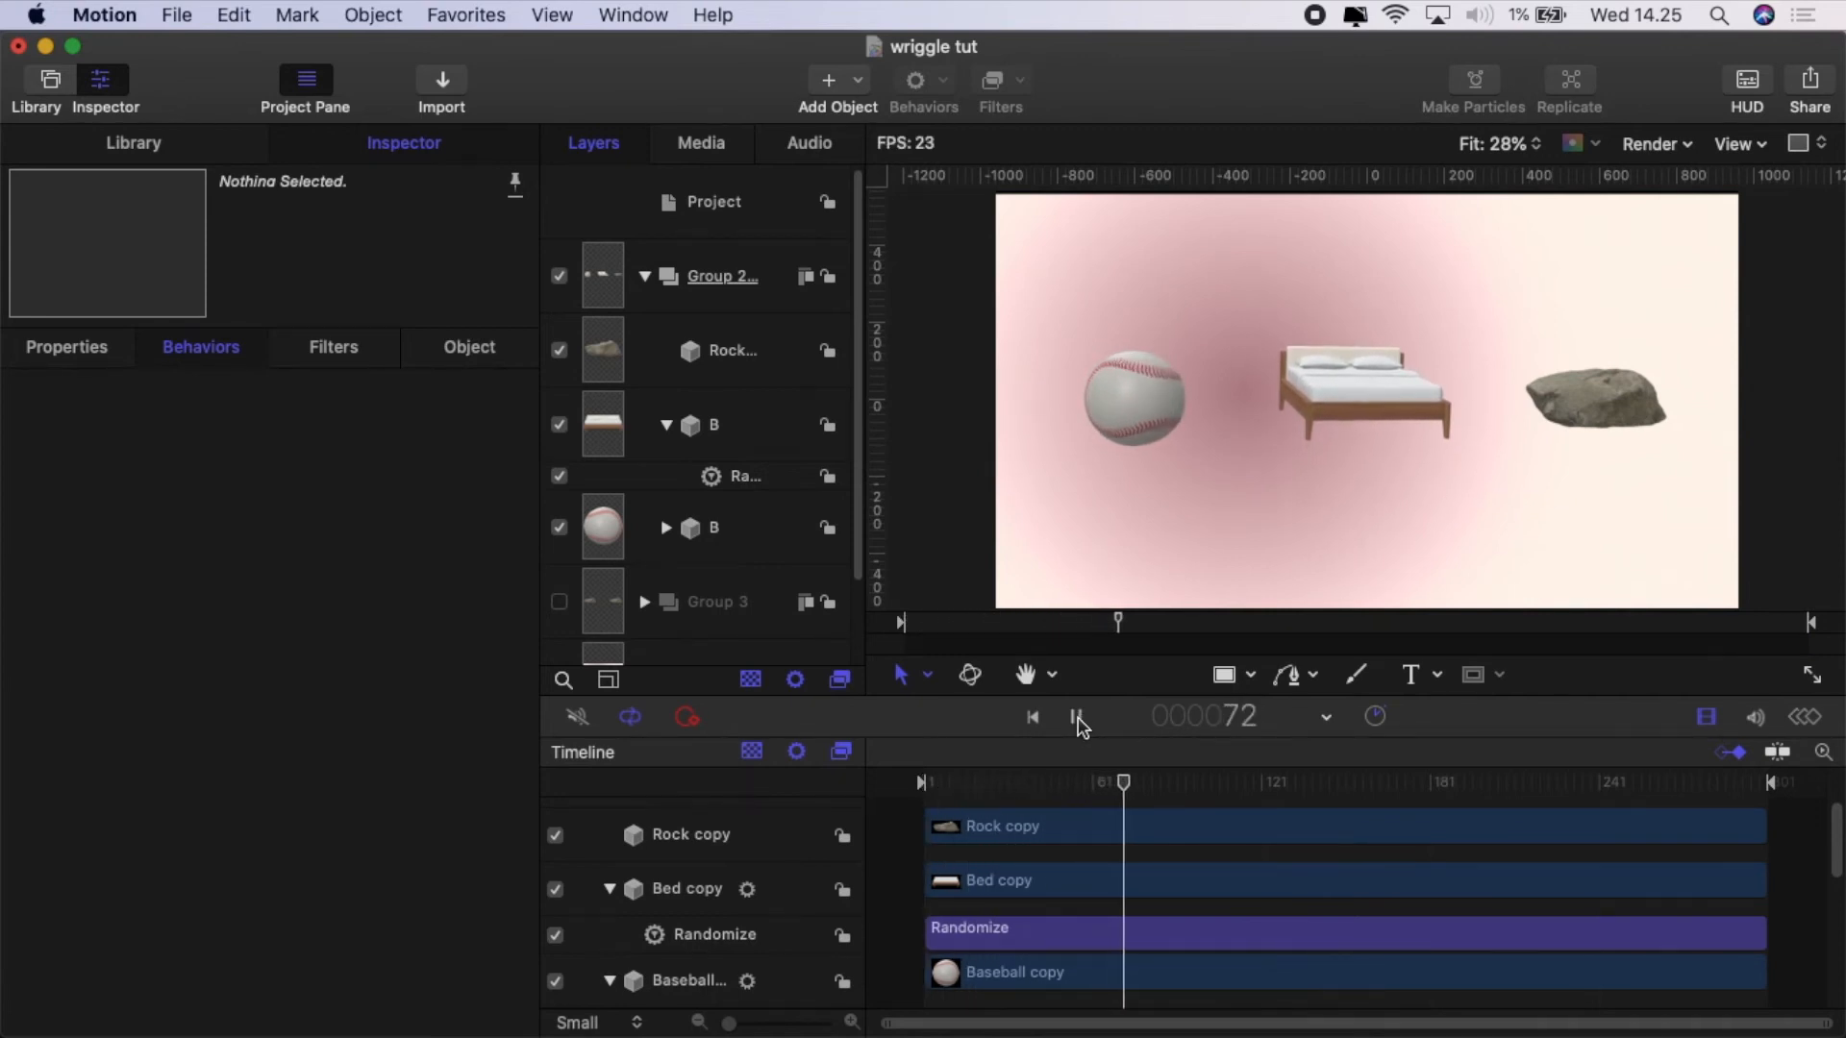
{"action": "left_click", "coordinate": [1076, 718]}
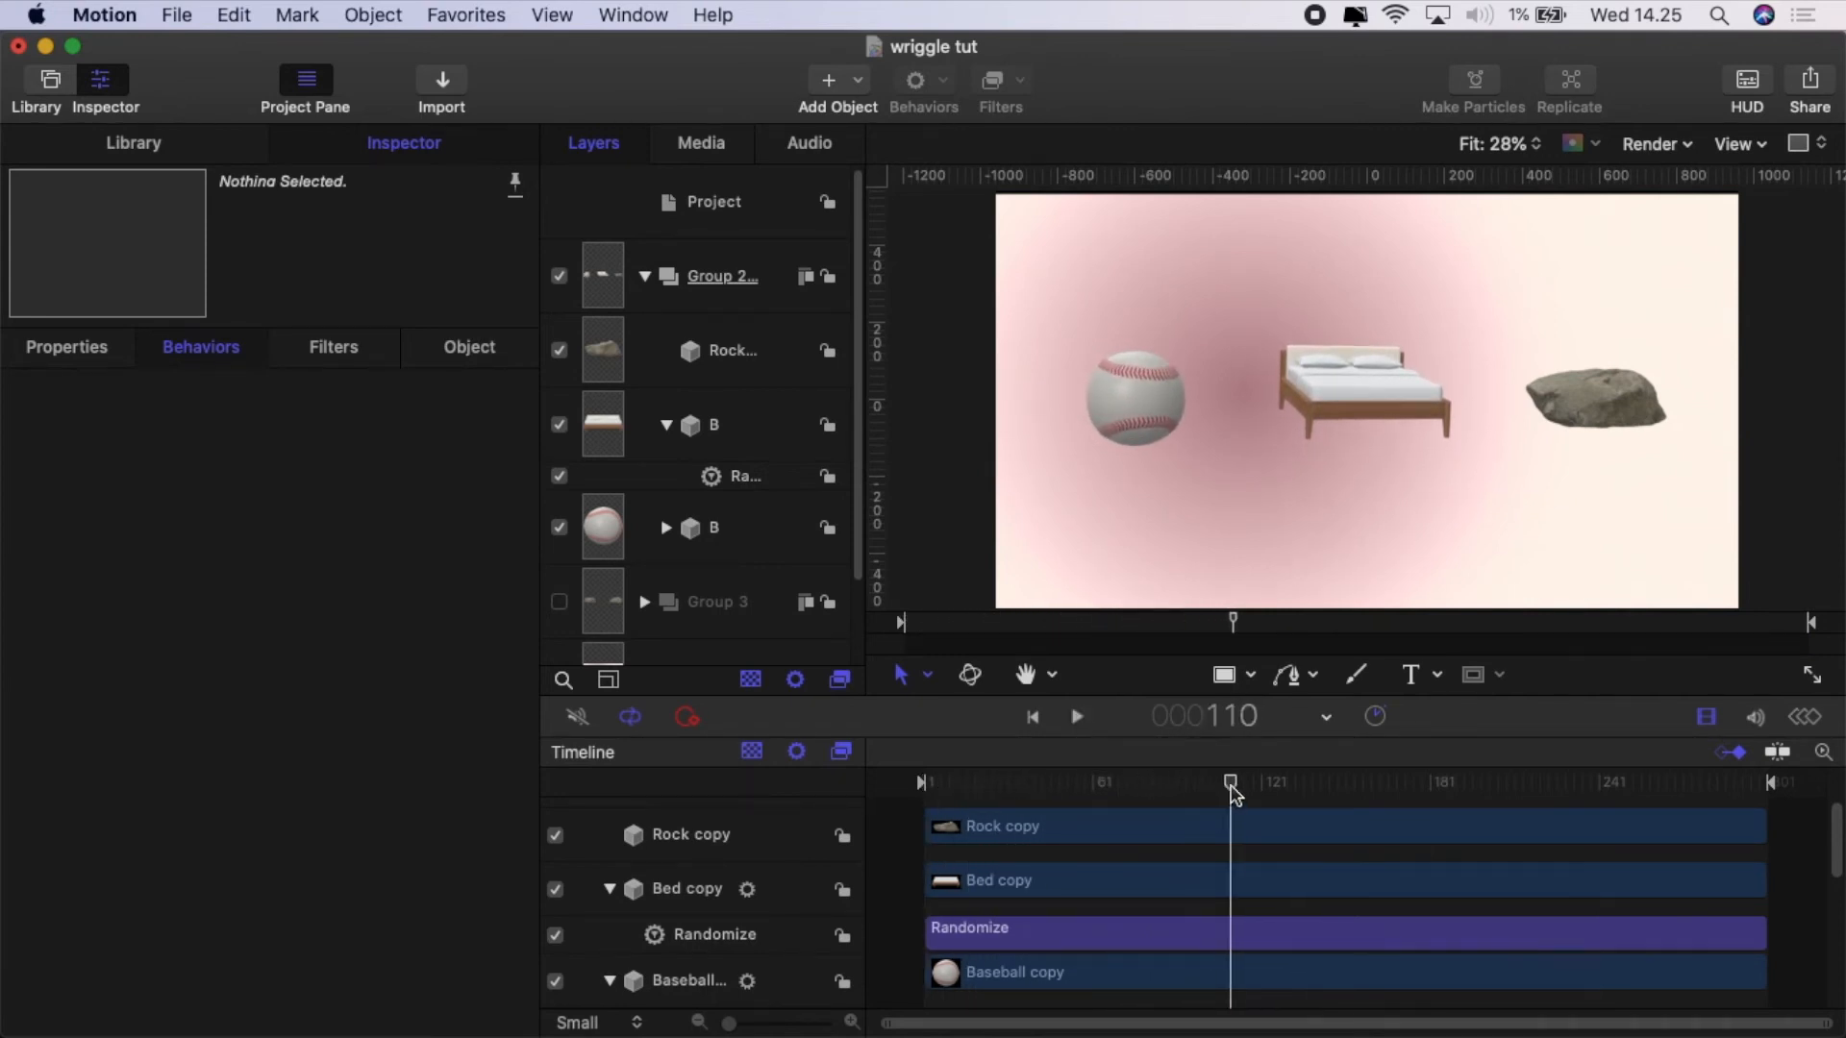
{"action": "left_click_drag", "start_coordinate": [1231, 783], "coordinate": [925, 783]}
Add a Wriggle parameter behavior to the X rotation of the Rock copy.
{"action": "left_click", "coordinate": [669, 428]}
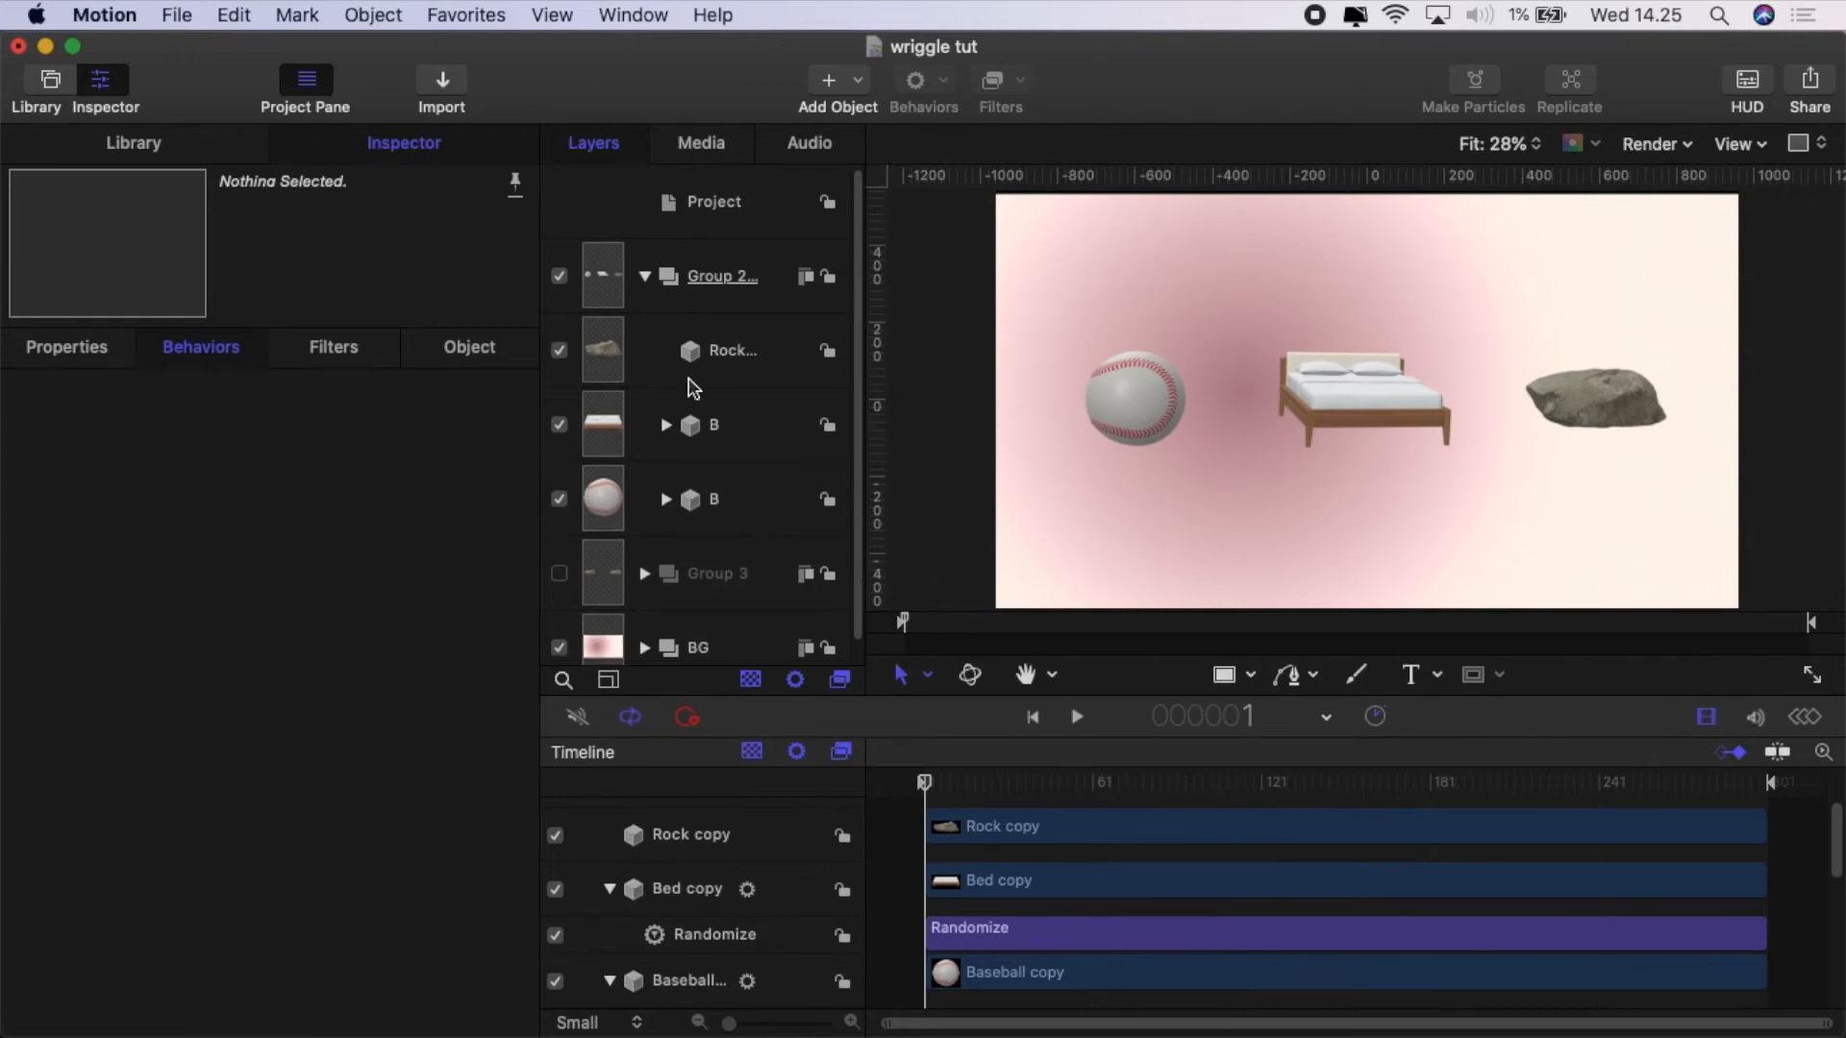
{"action": "left_click", "coordinate": [735, 355]}
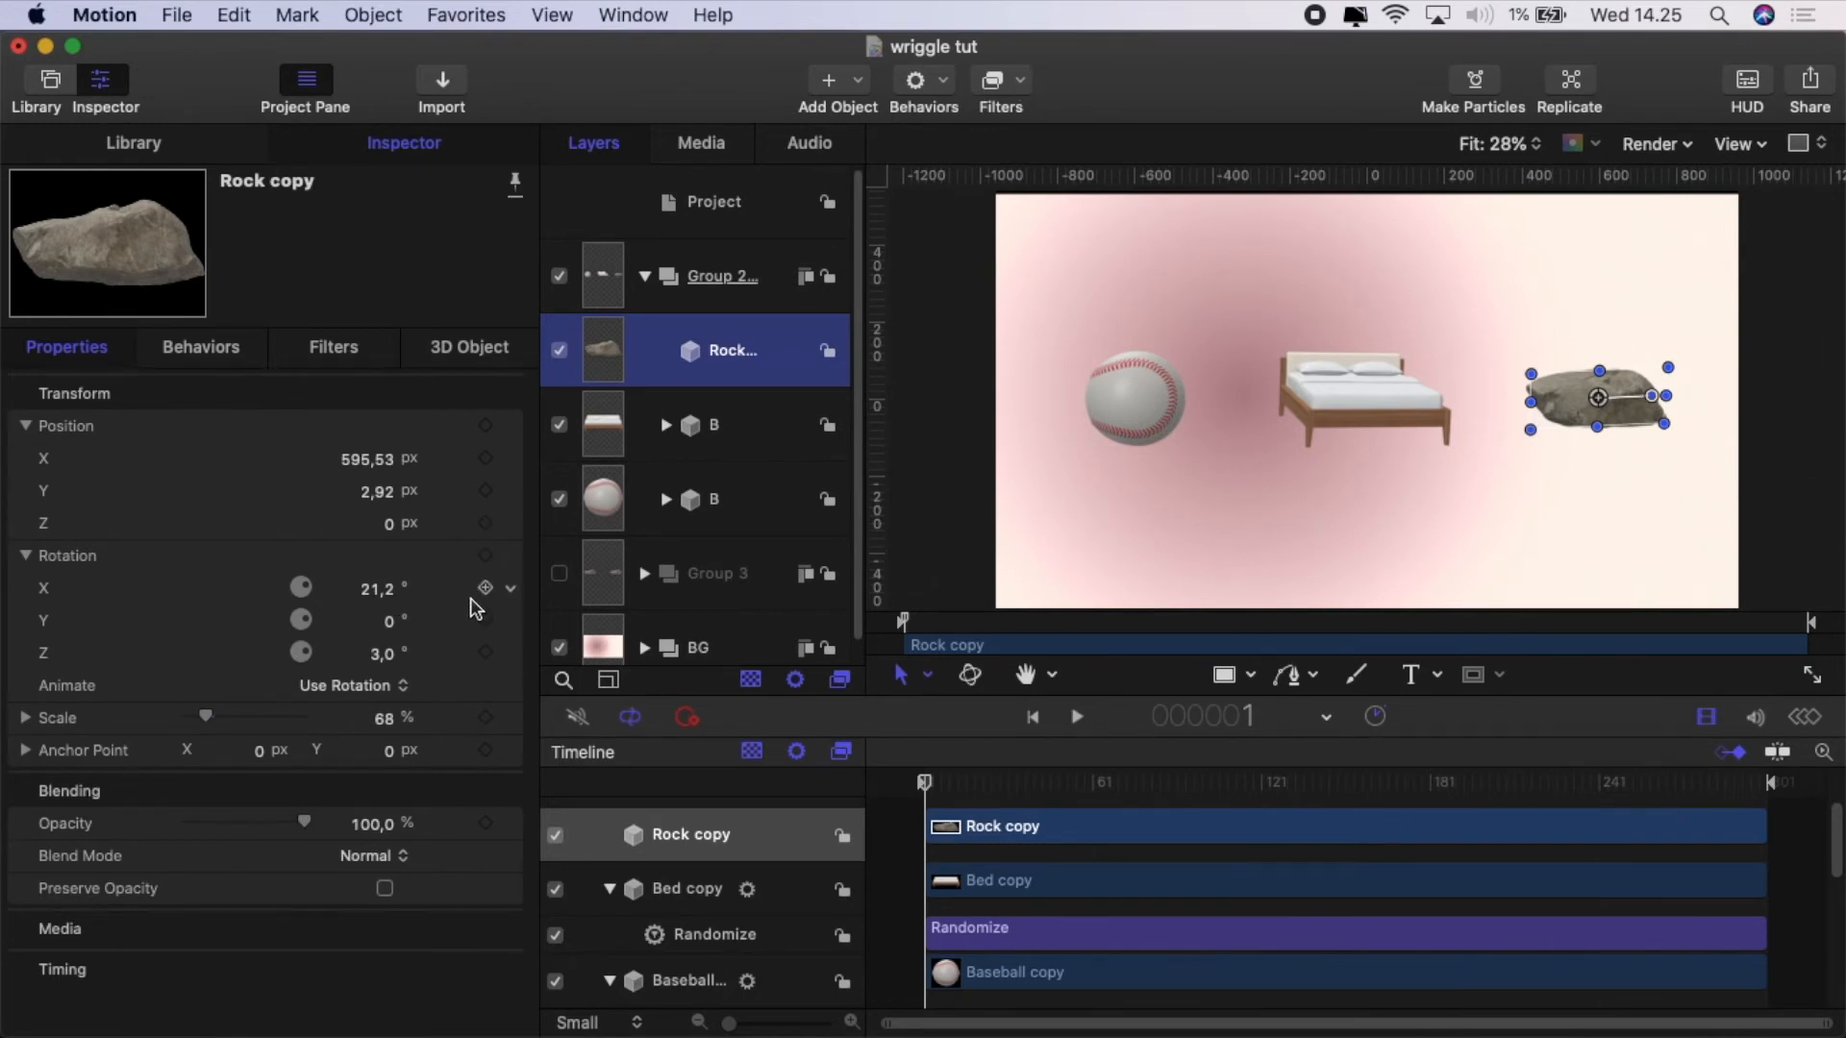
{"action": "left_click", "coordinate": [511, 588]}
{"action": "mouse_move", "coordinate": [627, 844]}
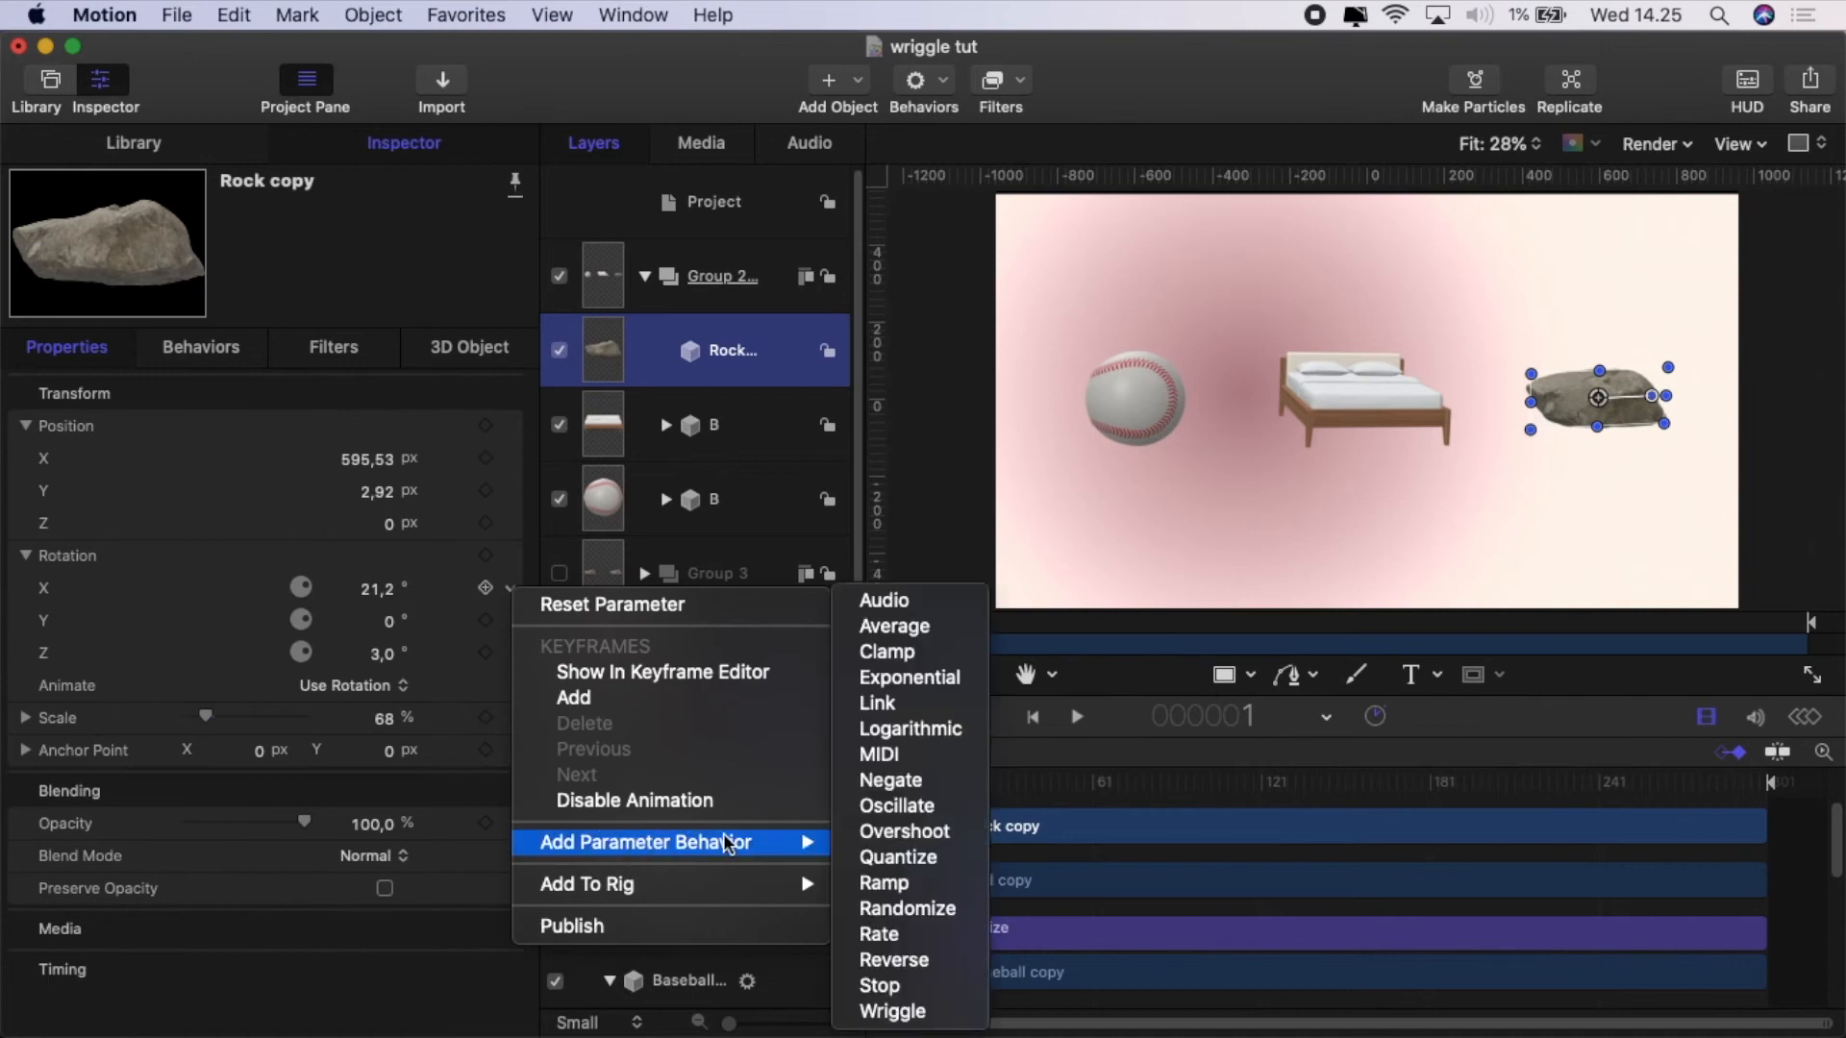
{"action": "left_click", "coordinate": [927, 1013]}
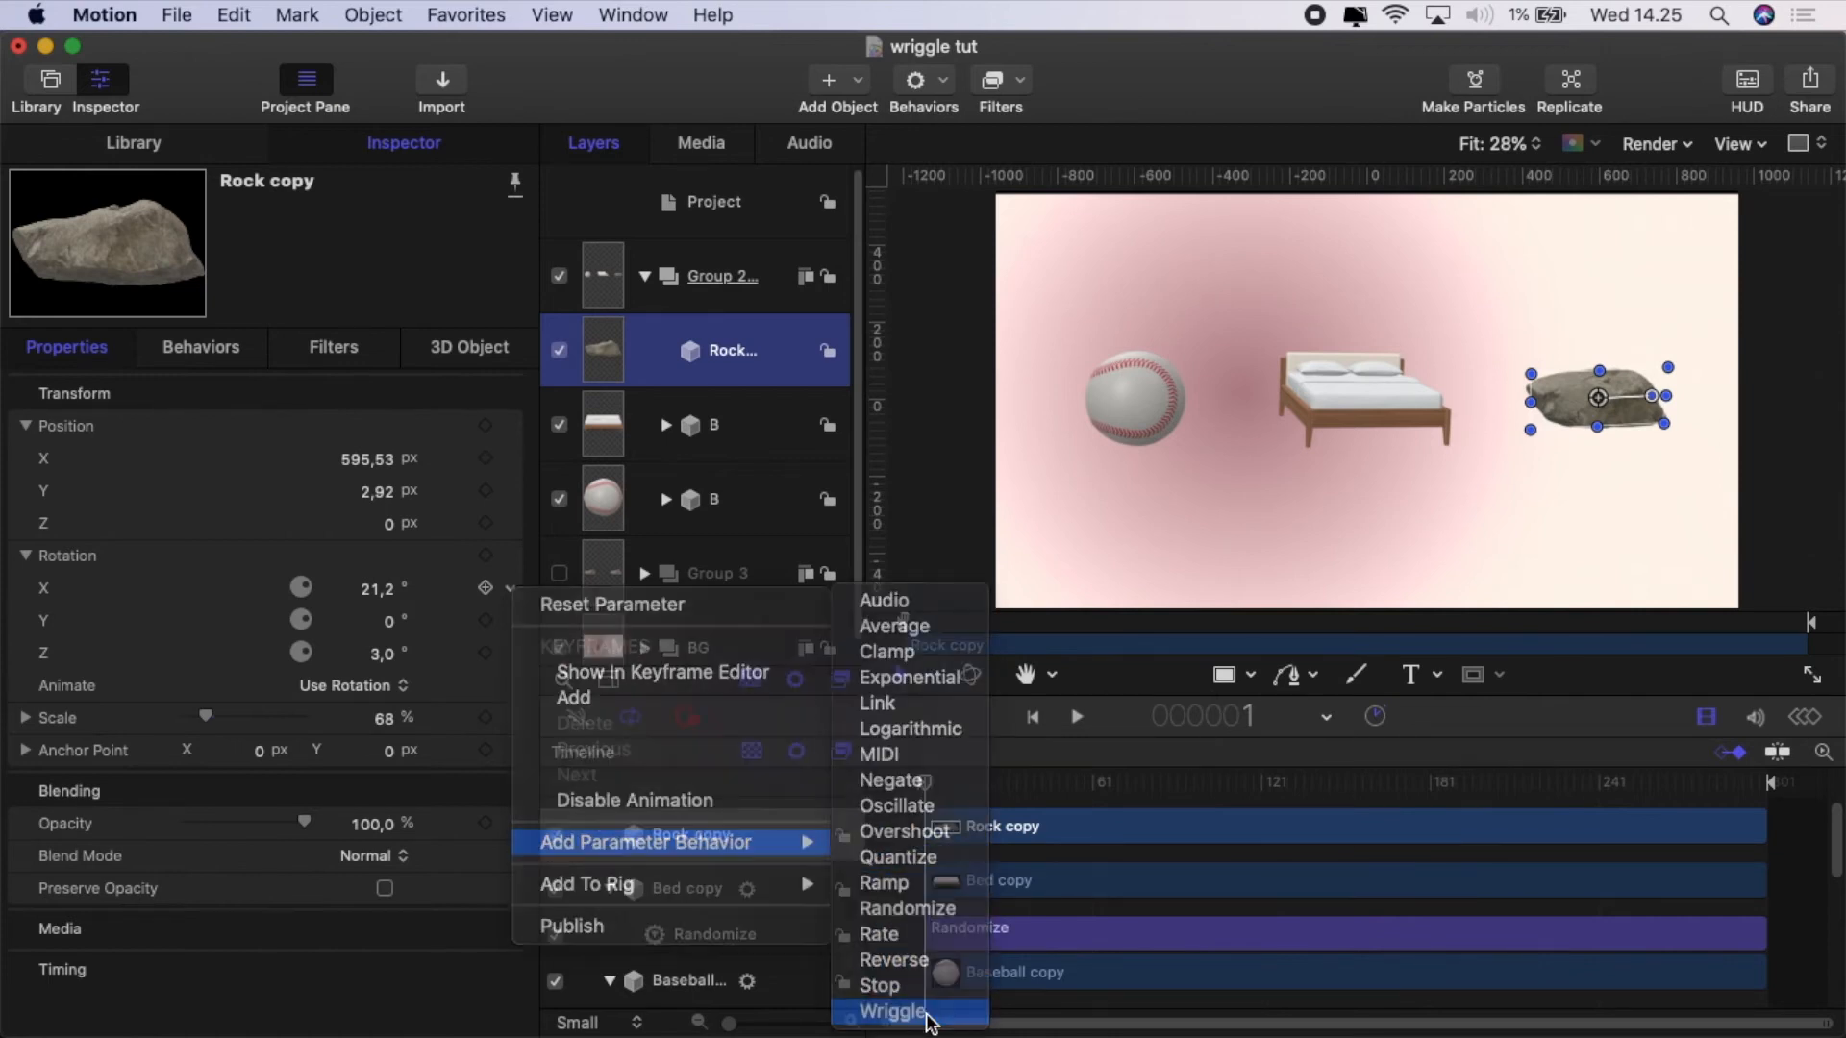
Set the rock copy's Wriggle Amount to 360° and its apply mode to Subtract.
{"action": "left_click", "coordinate": [372, 427]}
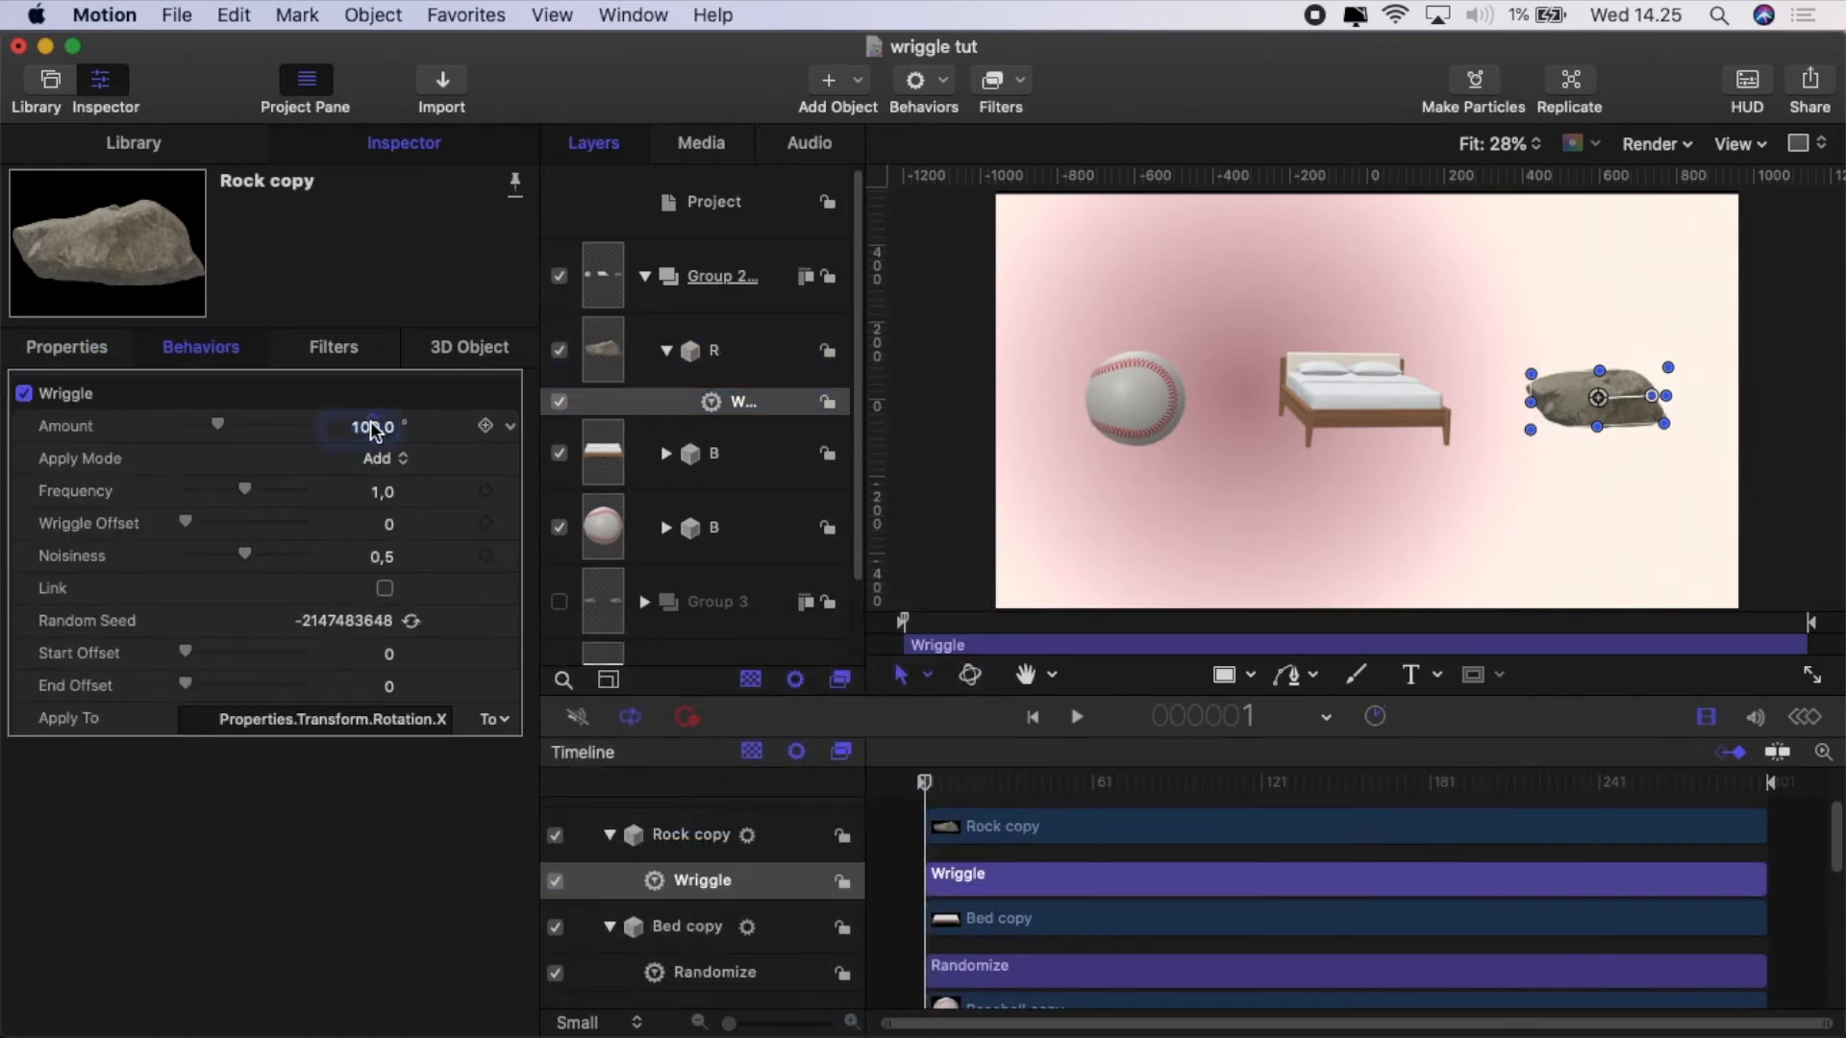
{"action": "type", "text": "360"}
{"action": "left_click", "coordinate": [378, 462]}
{"action": "left_click", "coordinate": [382, 478]}
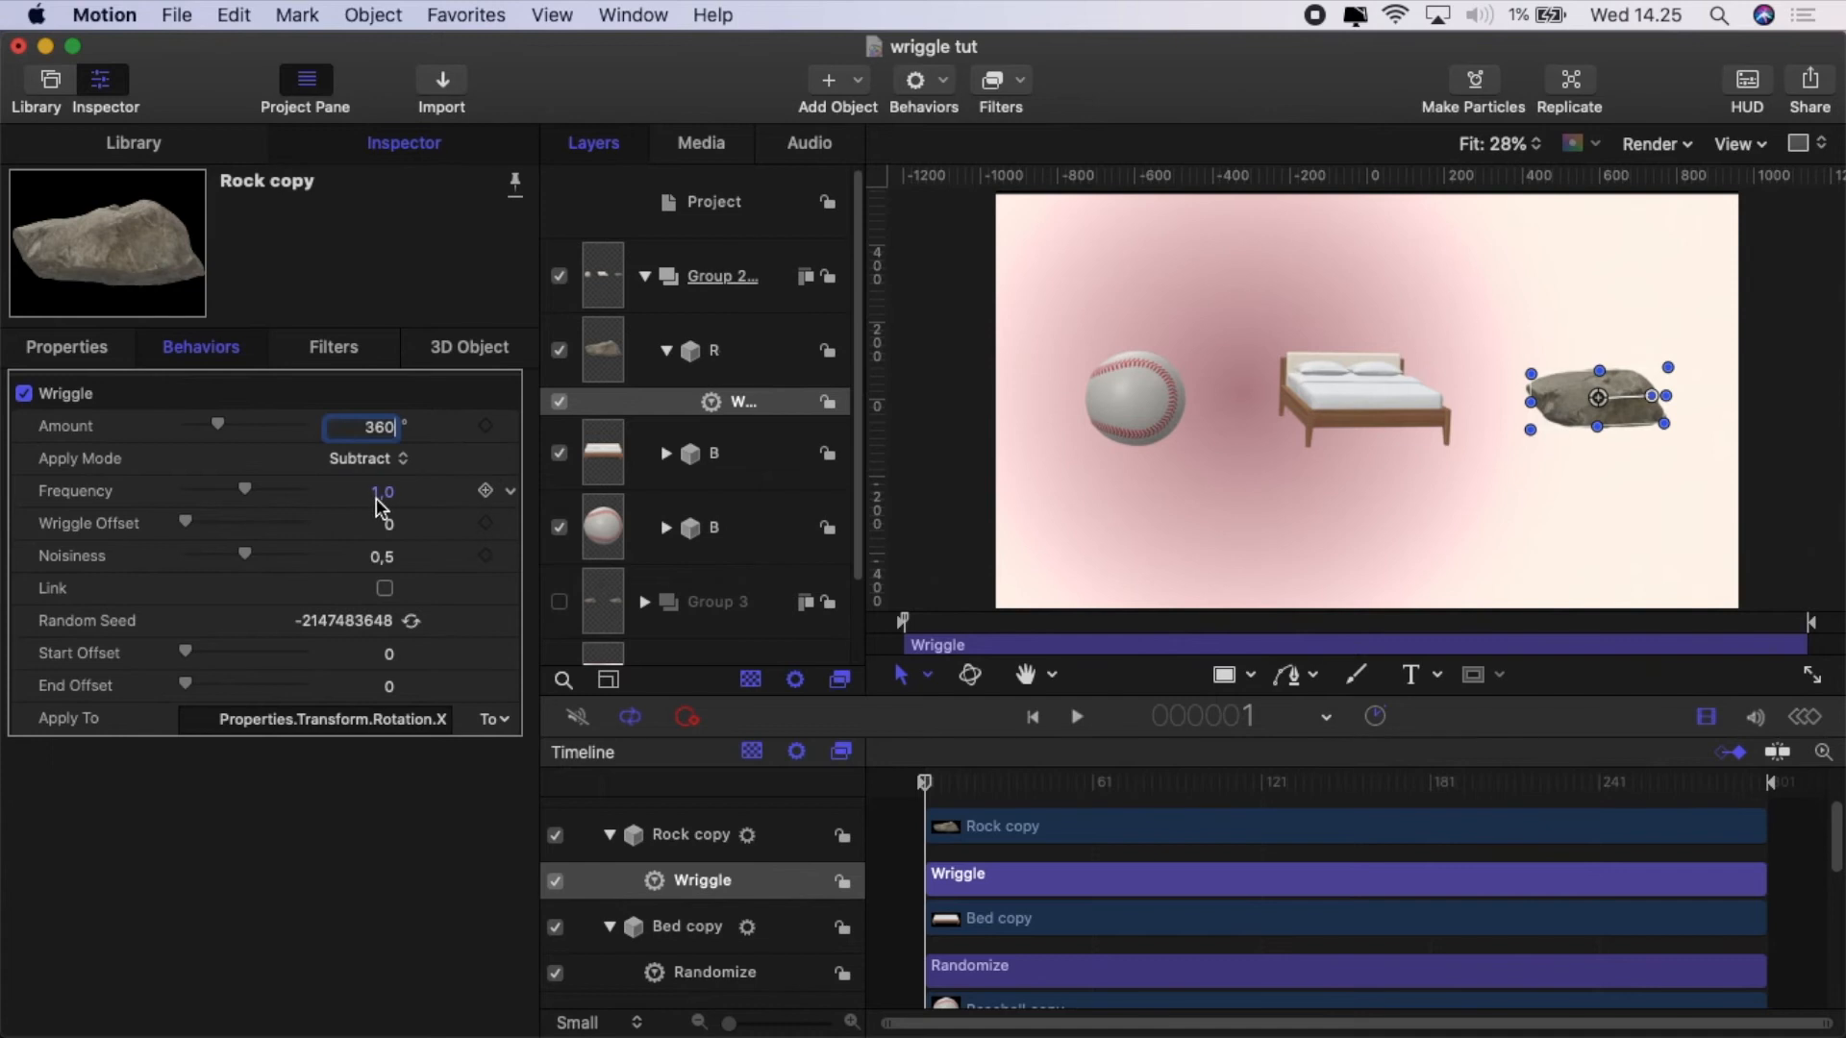
Set the Frequency of the rock copy's Wriggle behavior to 0,1 and its Noisiness to 0,35.
{"action": "left_click", "coordinate": [382, 493]}
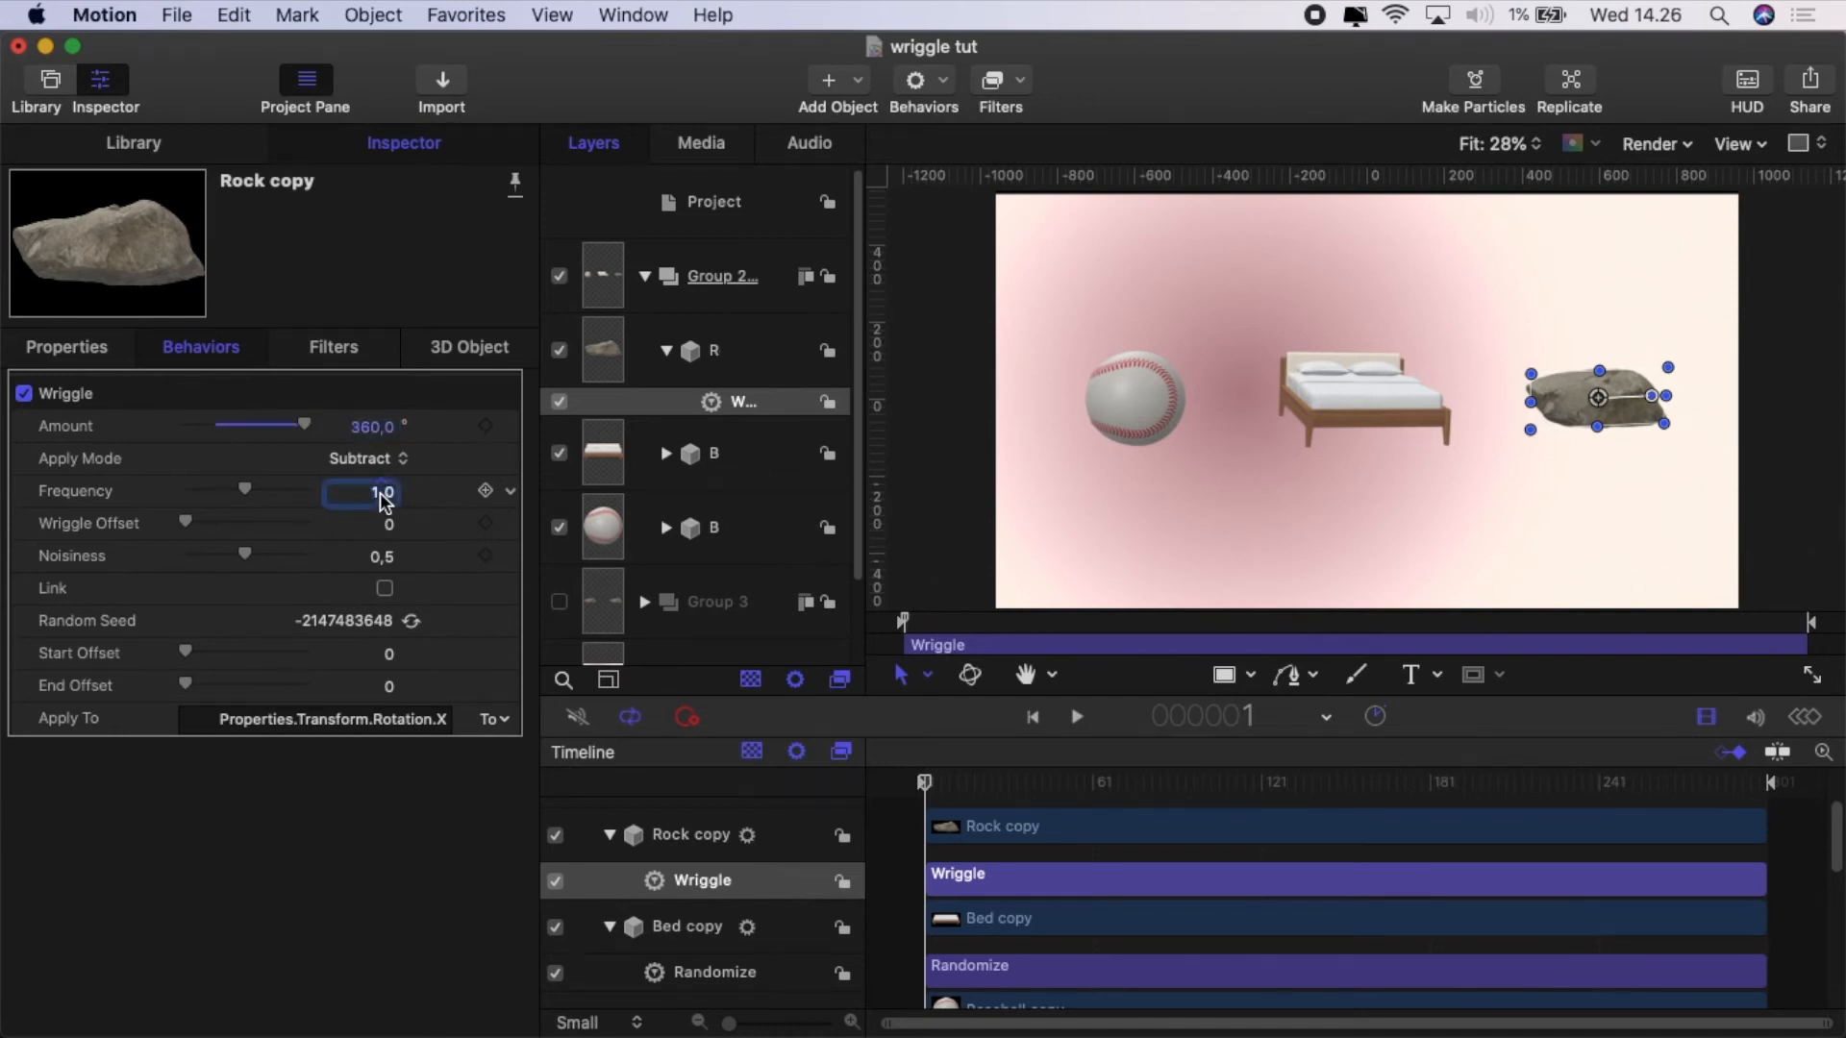
{"action": "type", "text": "0,1"}
{"action": "key", "text": "Return"}
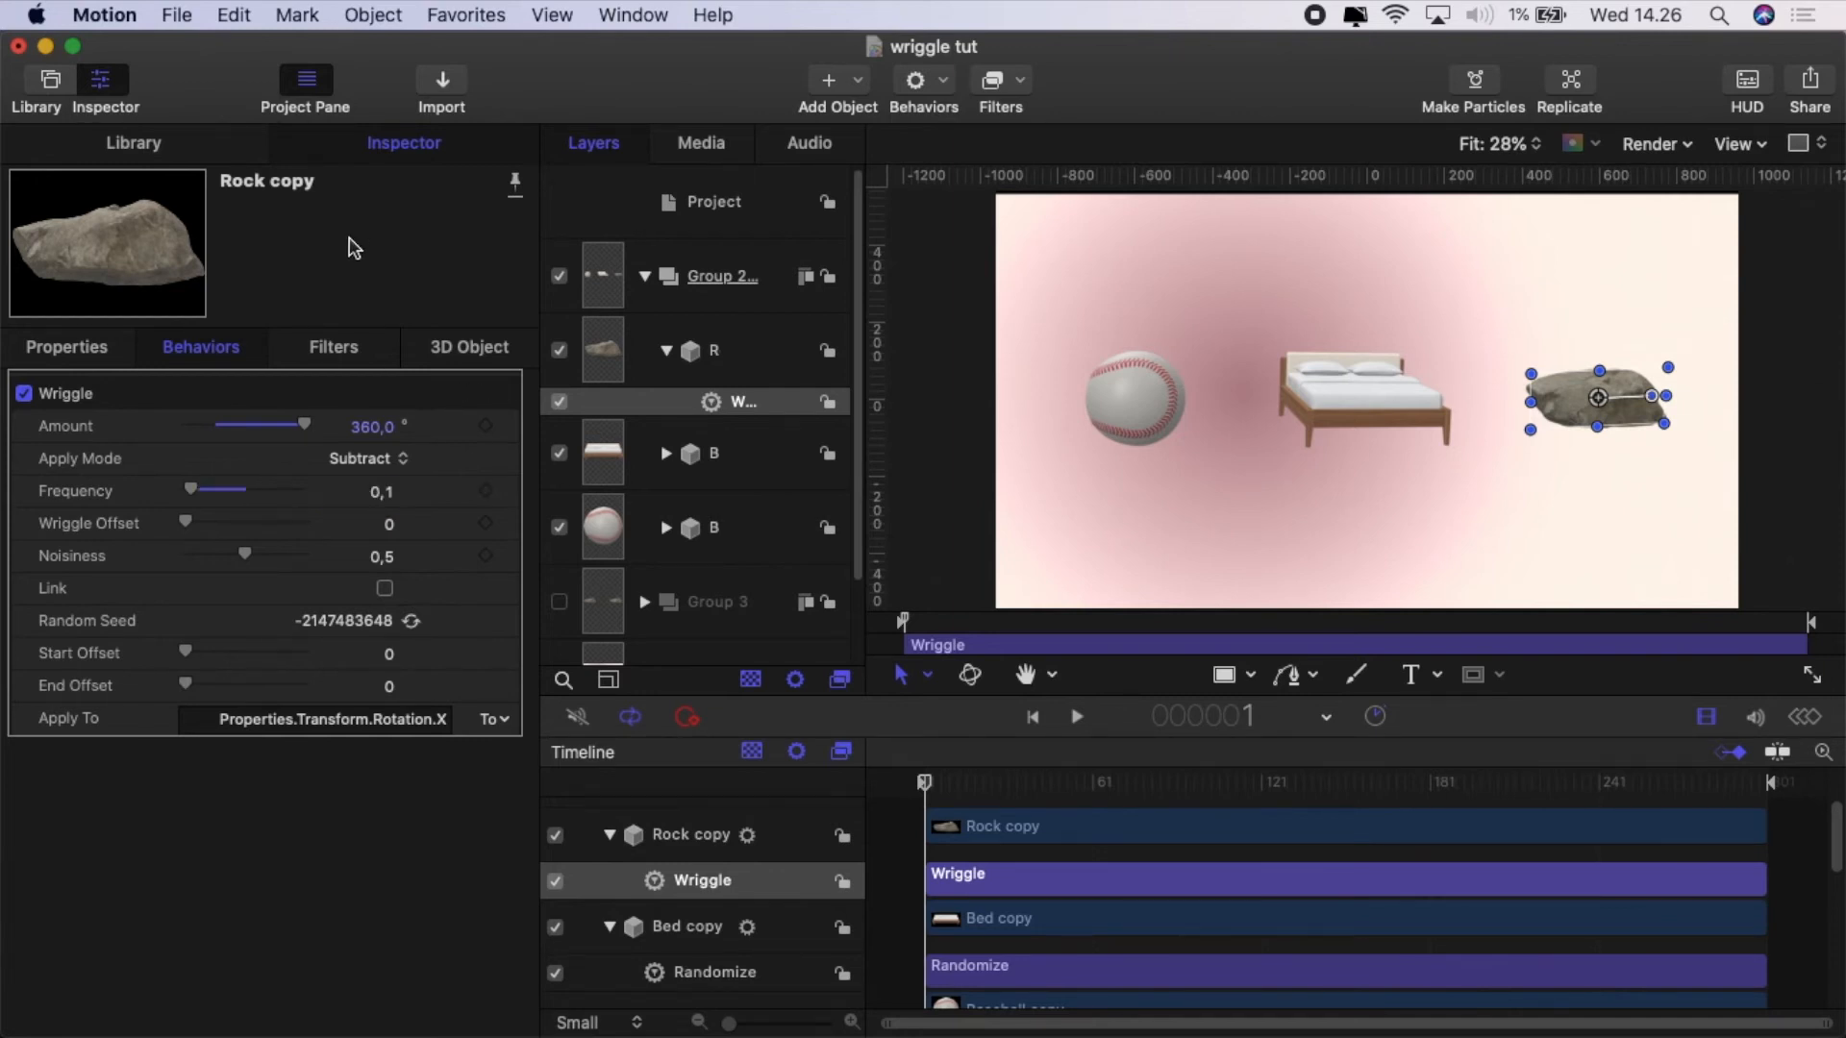
{"action": "left_click", "coordinate": [384, 561]}
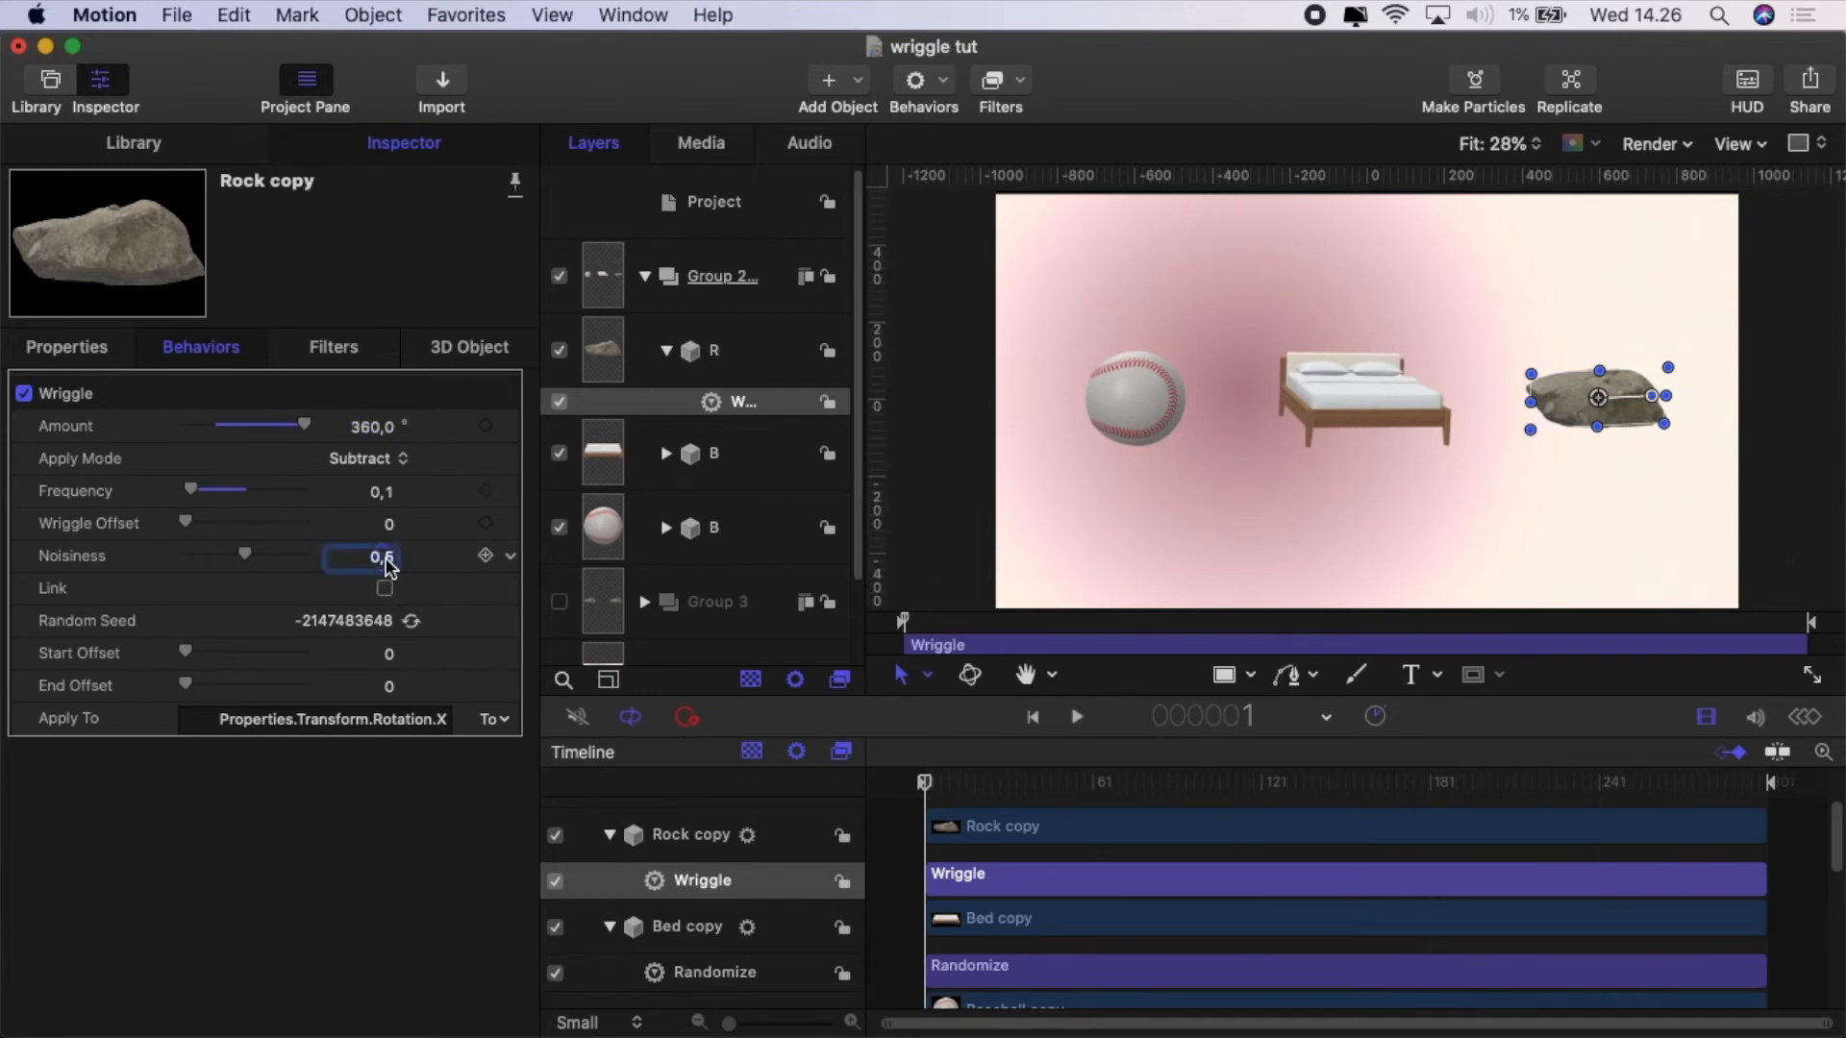
{"action": "type", "text": "0,35"}
{"action": "key", "text": "Return"}
Play back the baseball, bed and rock animations together with nothing selected.
{"action": "left_click", "coordinate": [893, 840]}
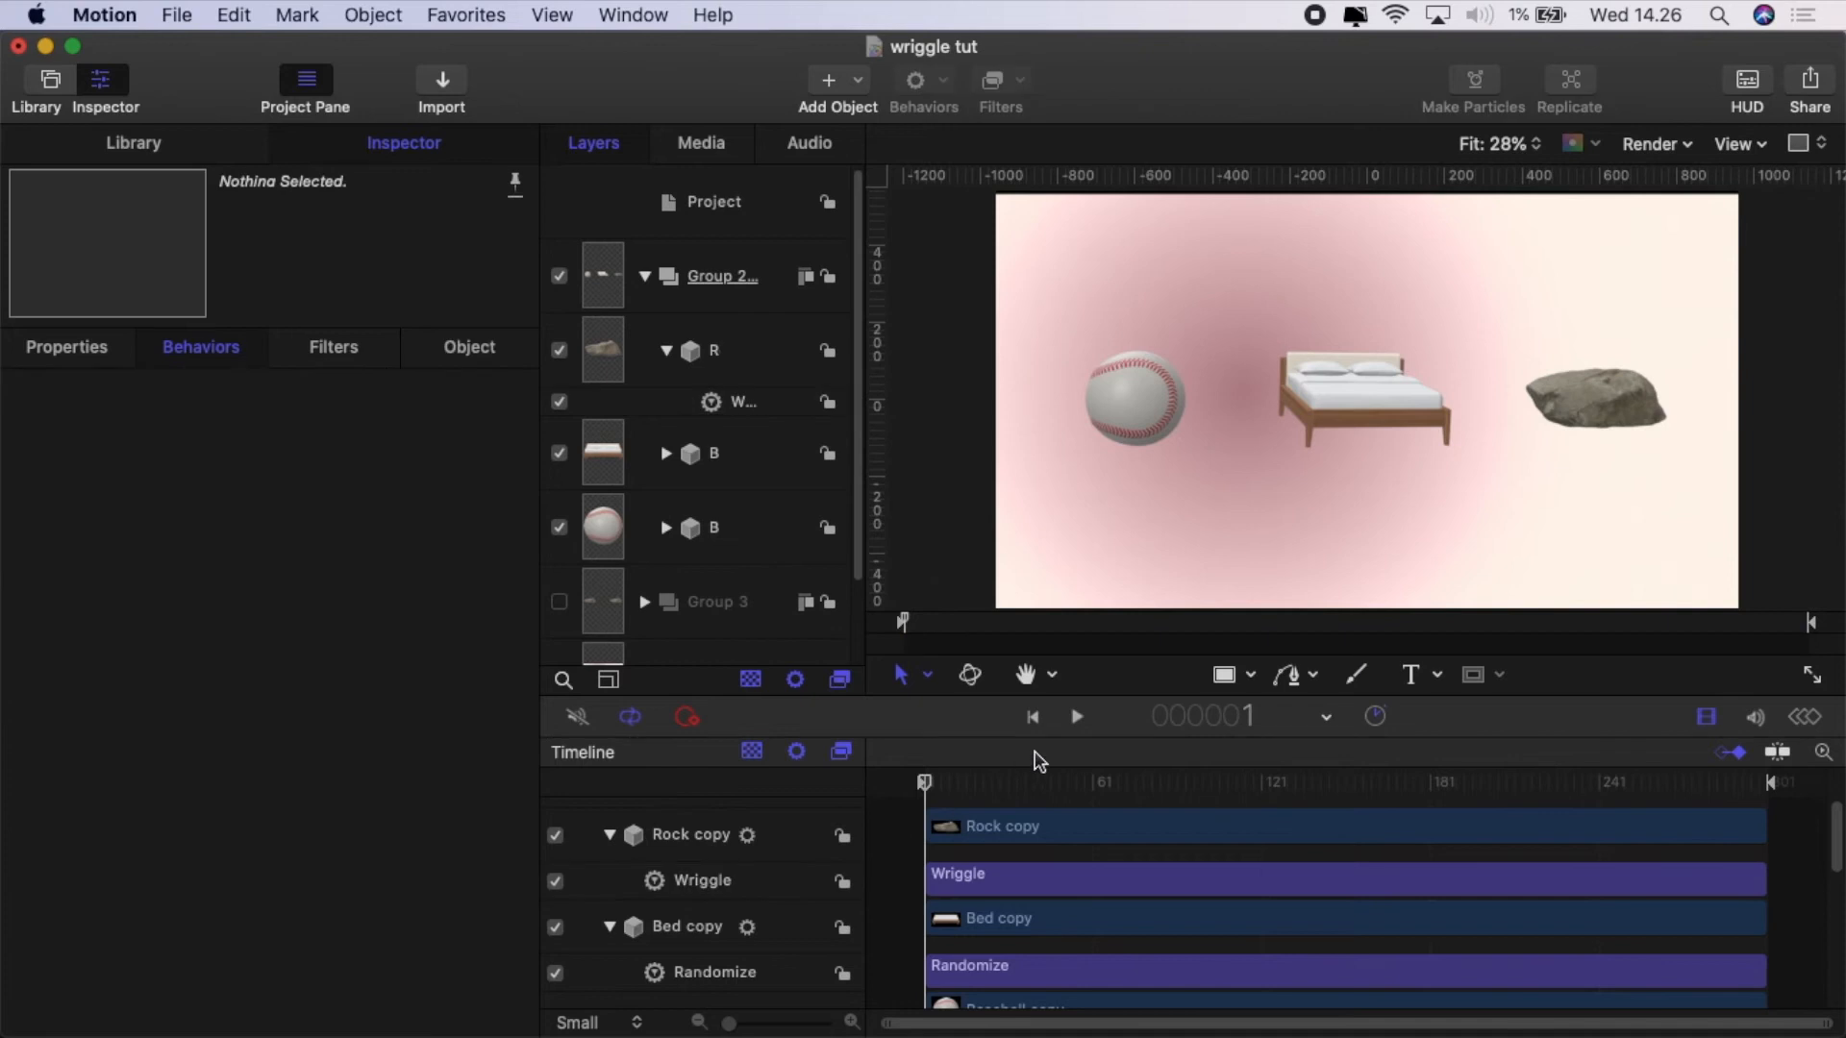
{"action": "left_click", "coordinate": [1076, 719]}
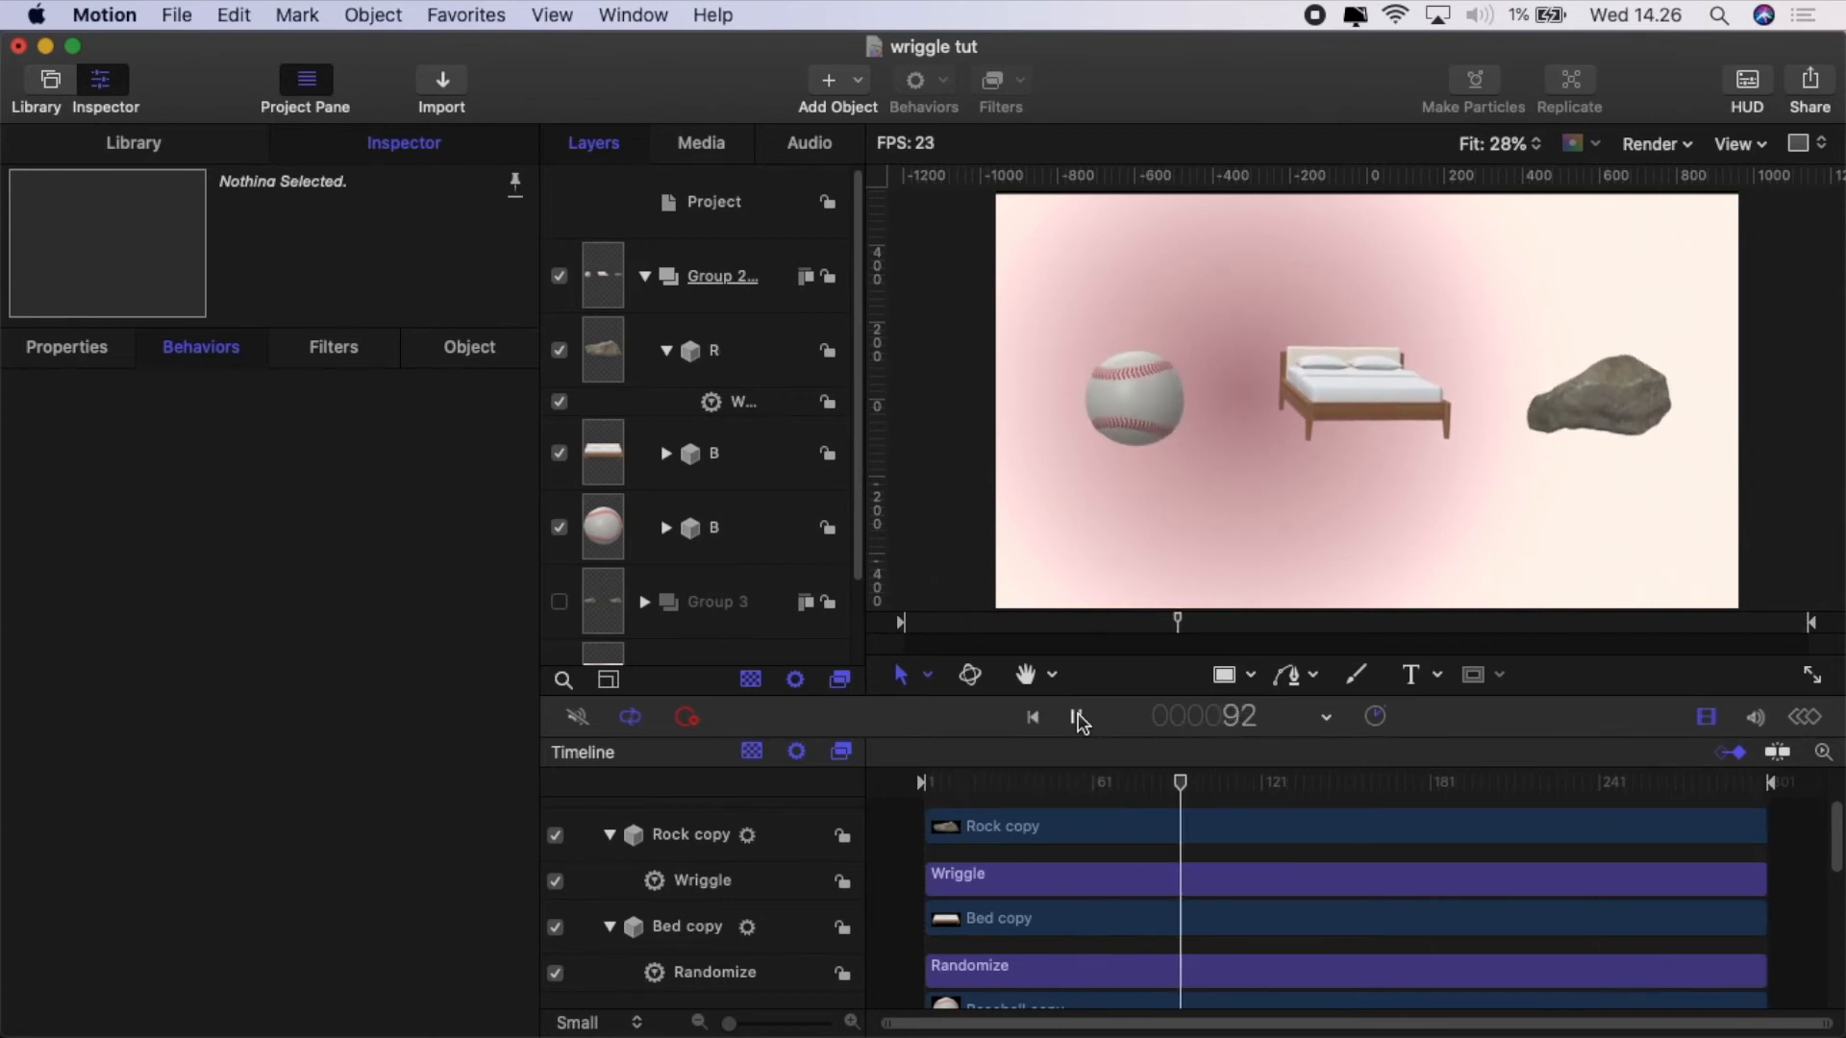
{"action": "left_click", "coordinate": [1078, 718]}
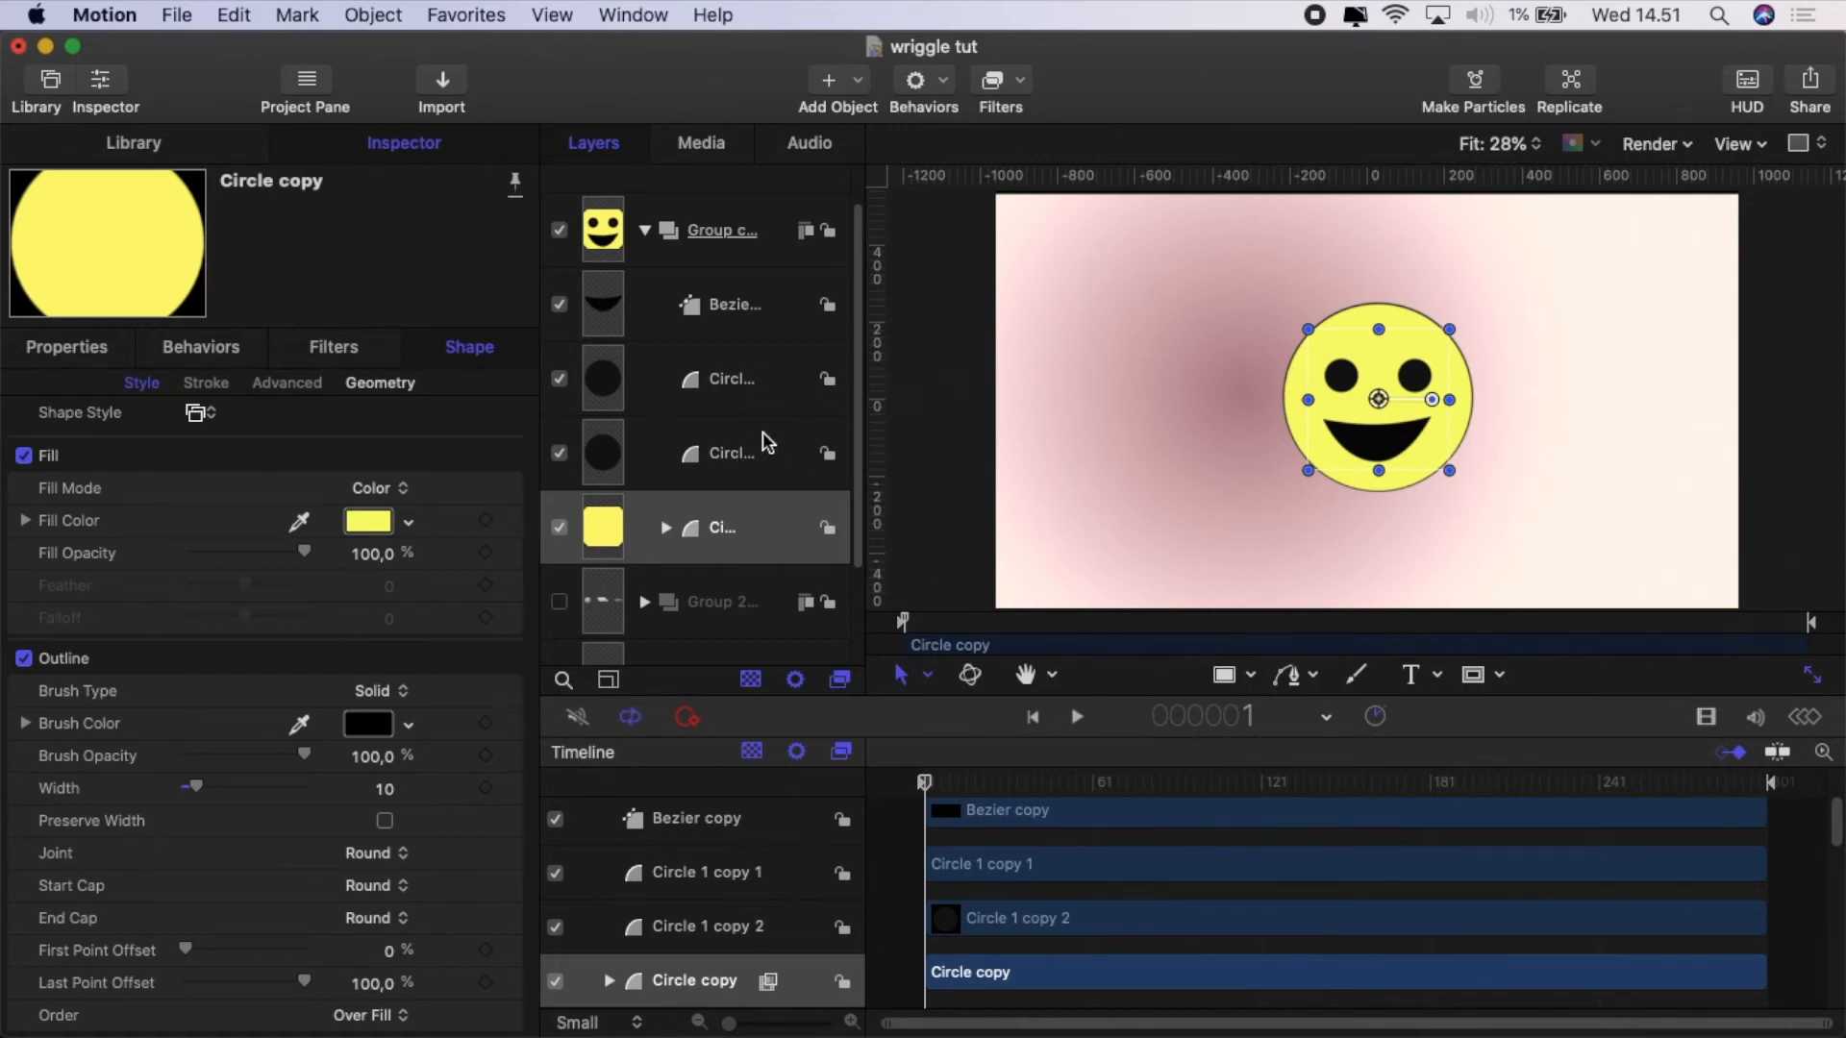
Add a Wriggle parameter behavior to the Y scale of the smiley's mouth, the Bezier copy.
{"action": "left_click", "coordinate": [736, 308]}
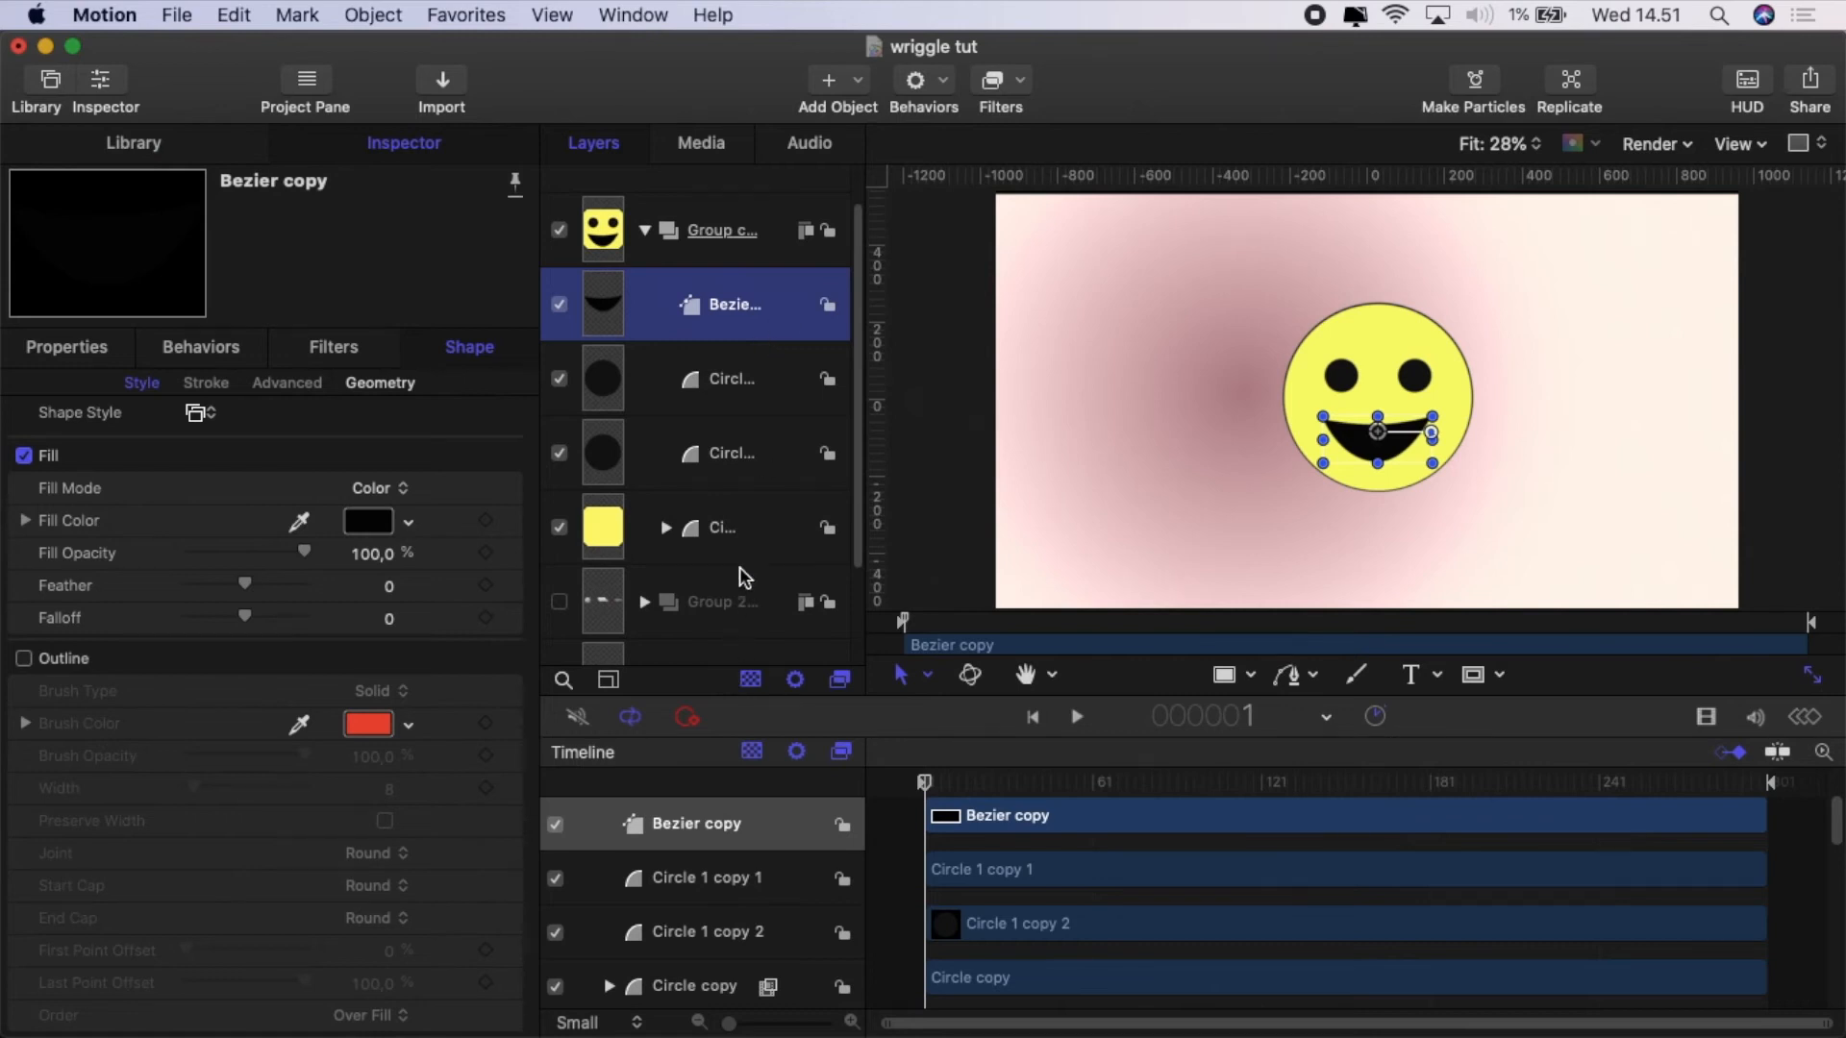
{"action": "left_click", "coordinate": [742, 468]}
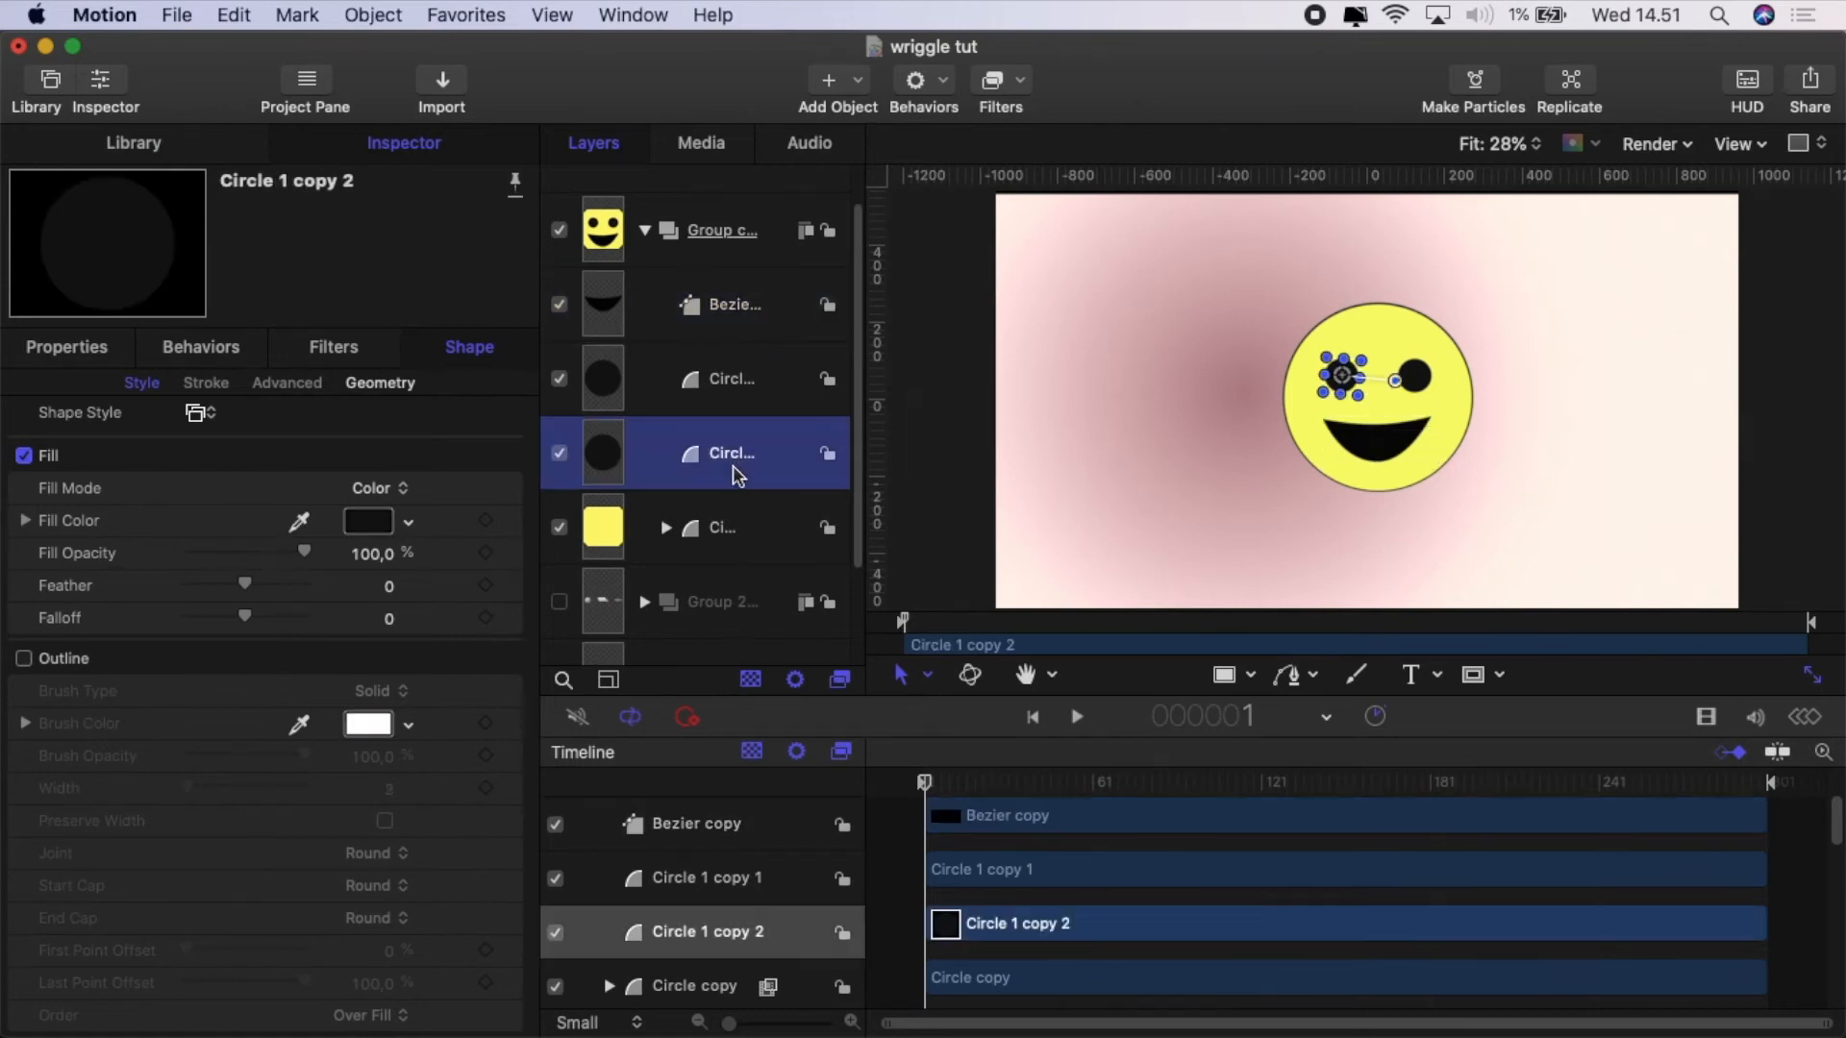
{"action": "left_click", "coordinate": [748, 310]}
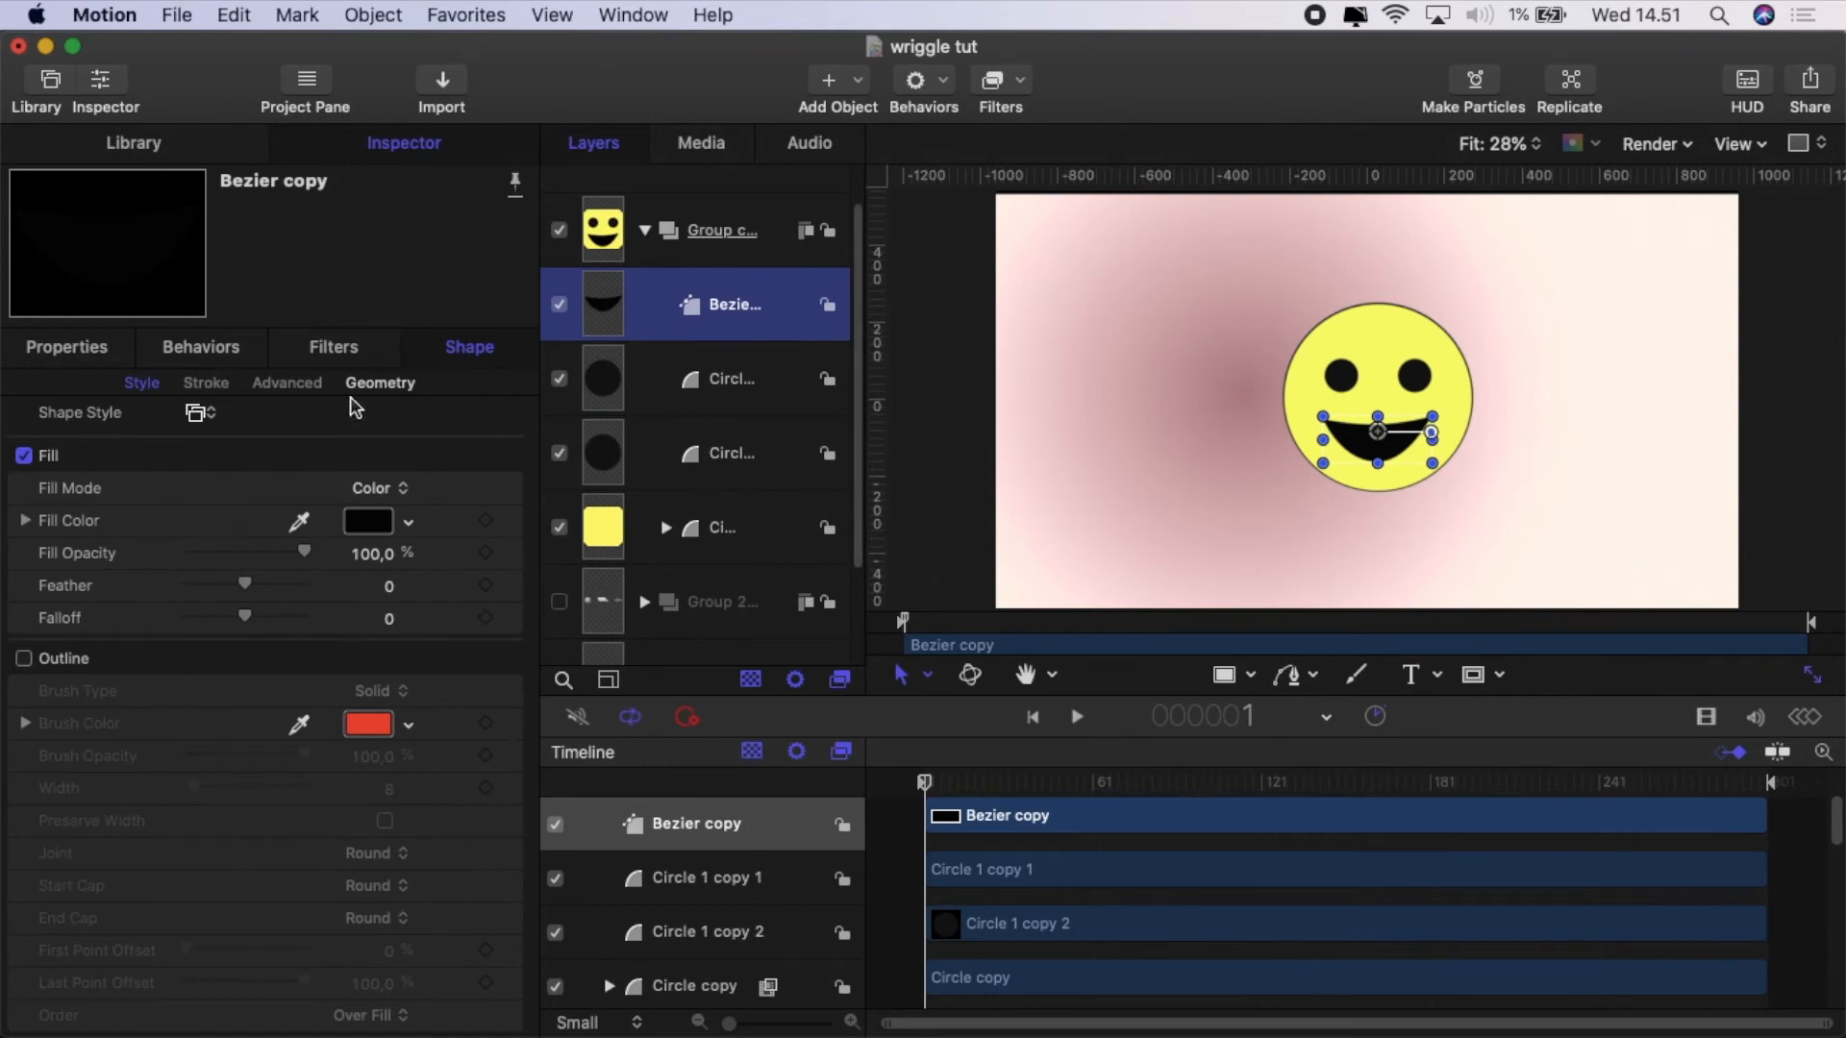
{"action": "left_click", "coordinate": [106, 348]}
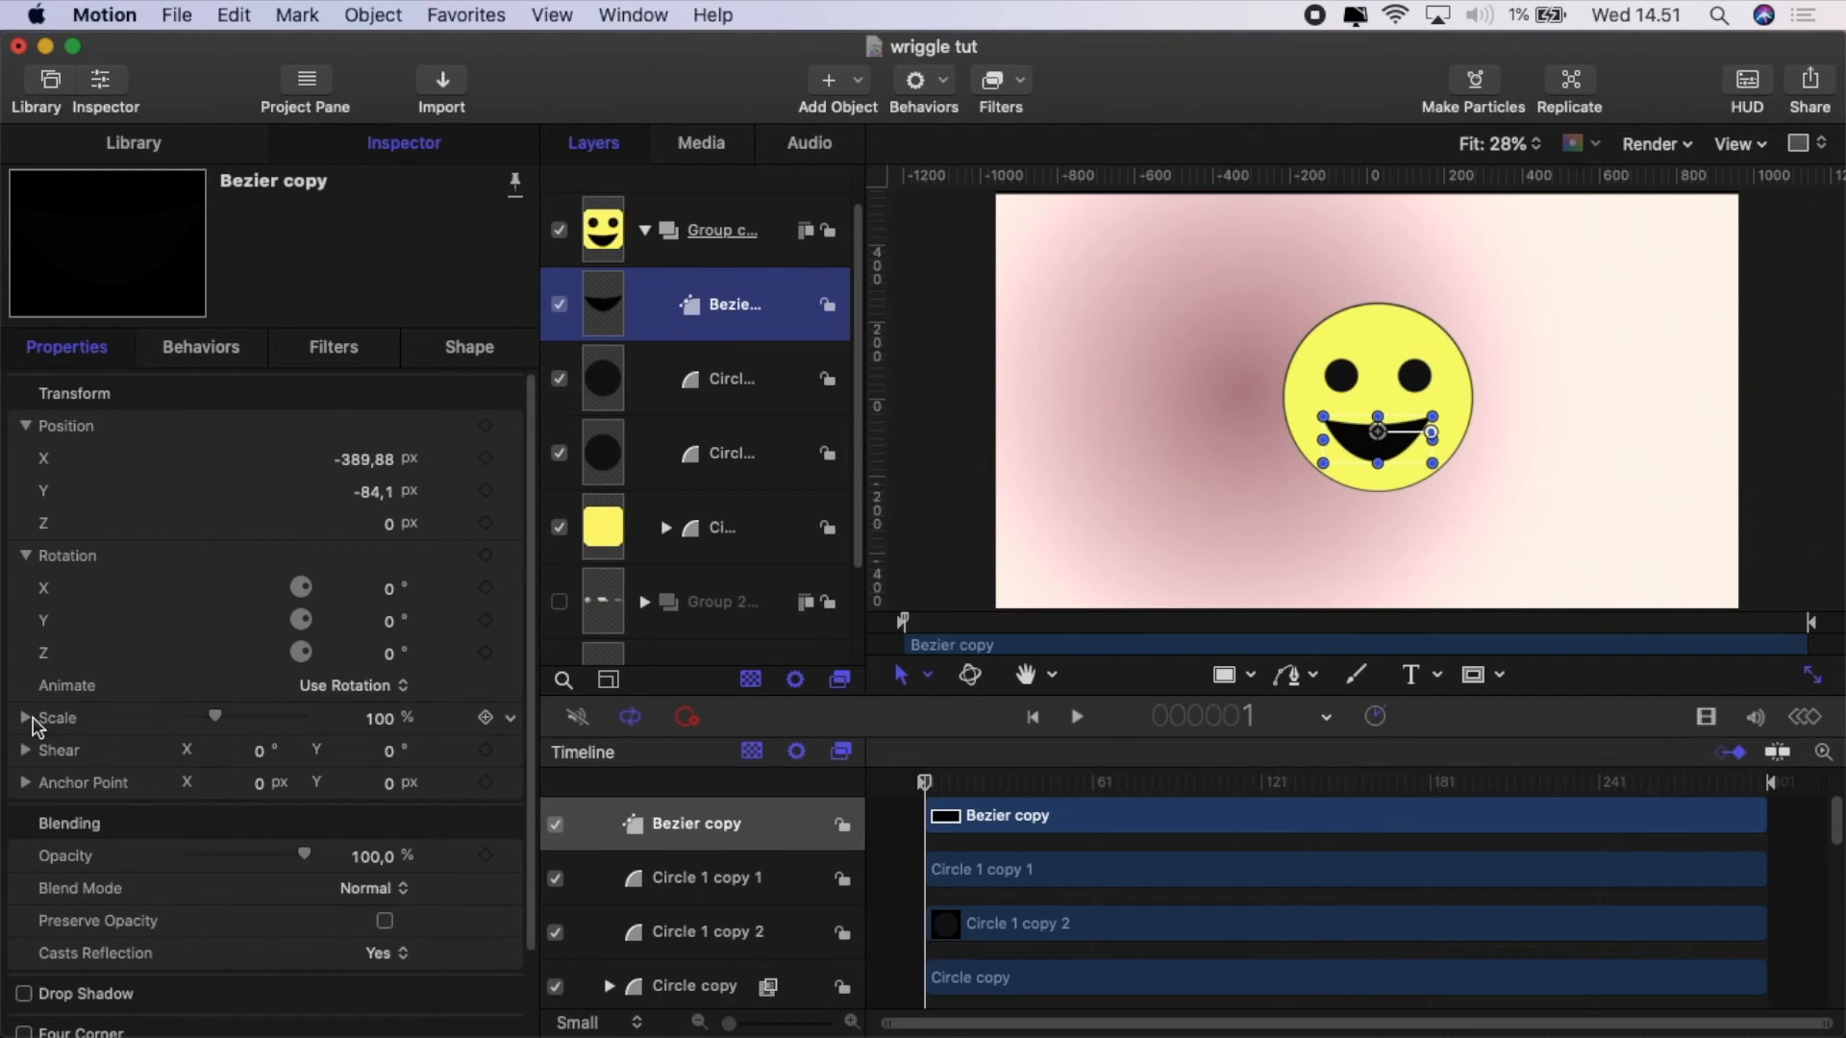
{"action": "left_click", "coordinate": [29, 719]}
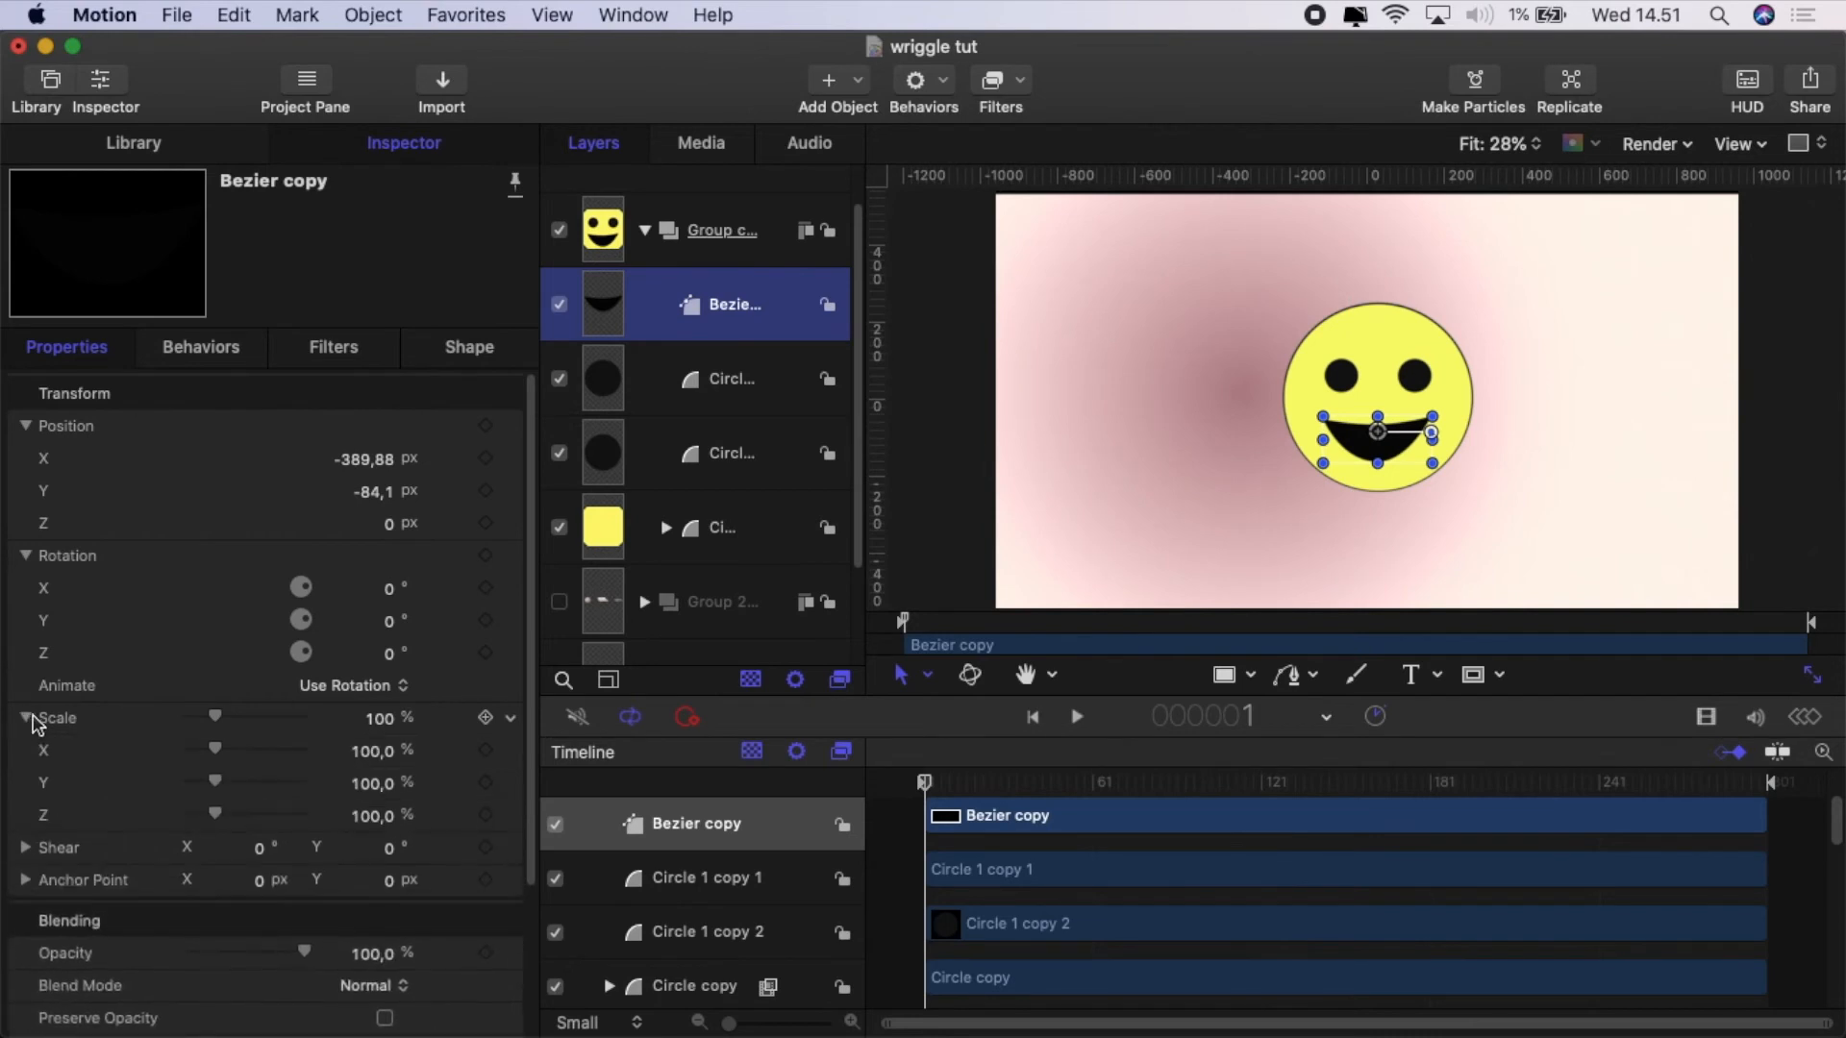
{"action": "left_click", "coordinate": [512, 786]}
{"action": "mouse_move", "coordinate": [673, 931]}
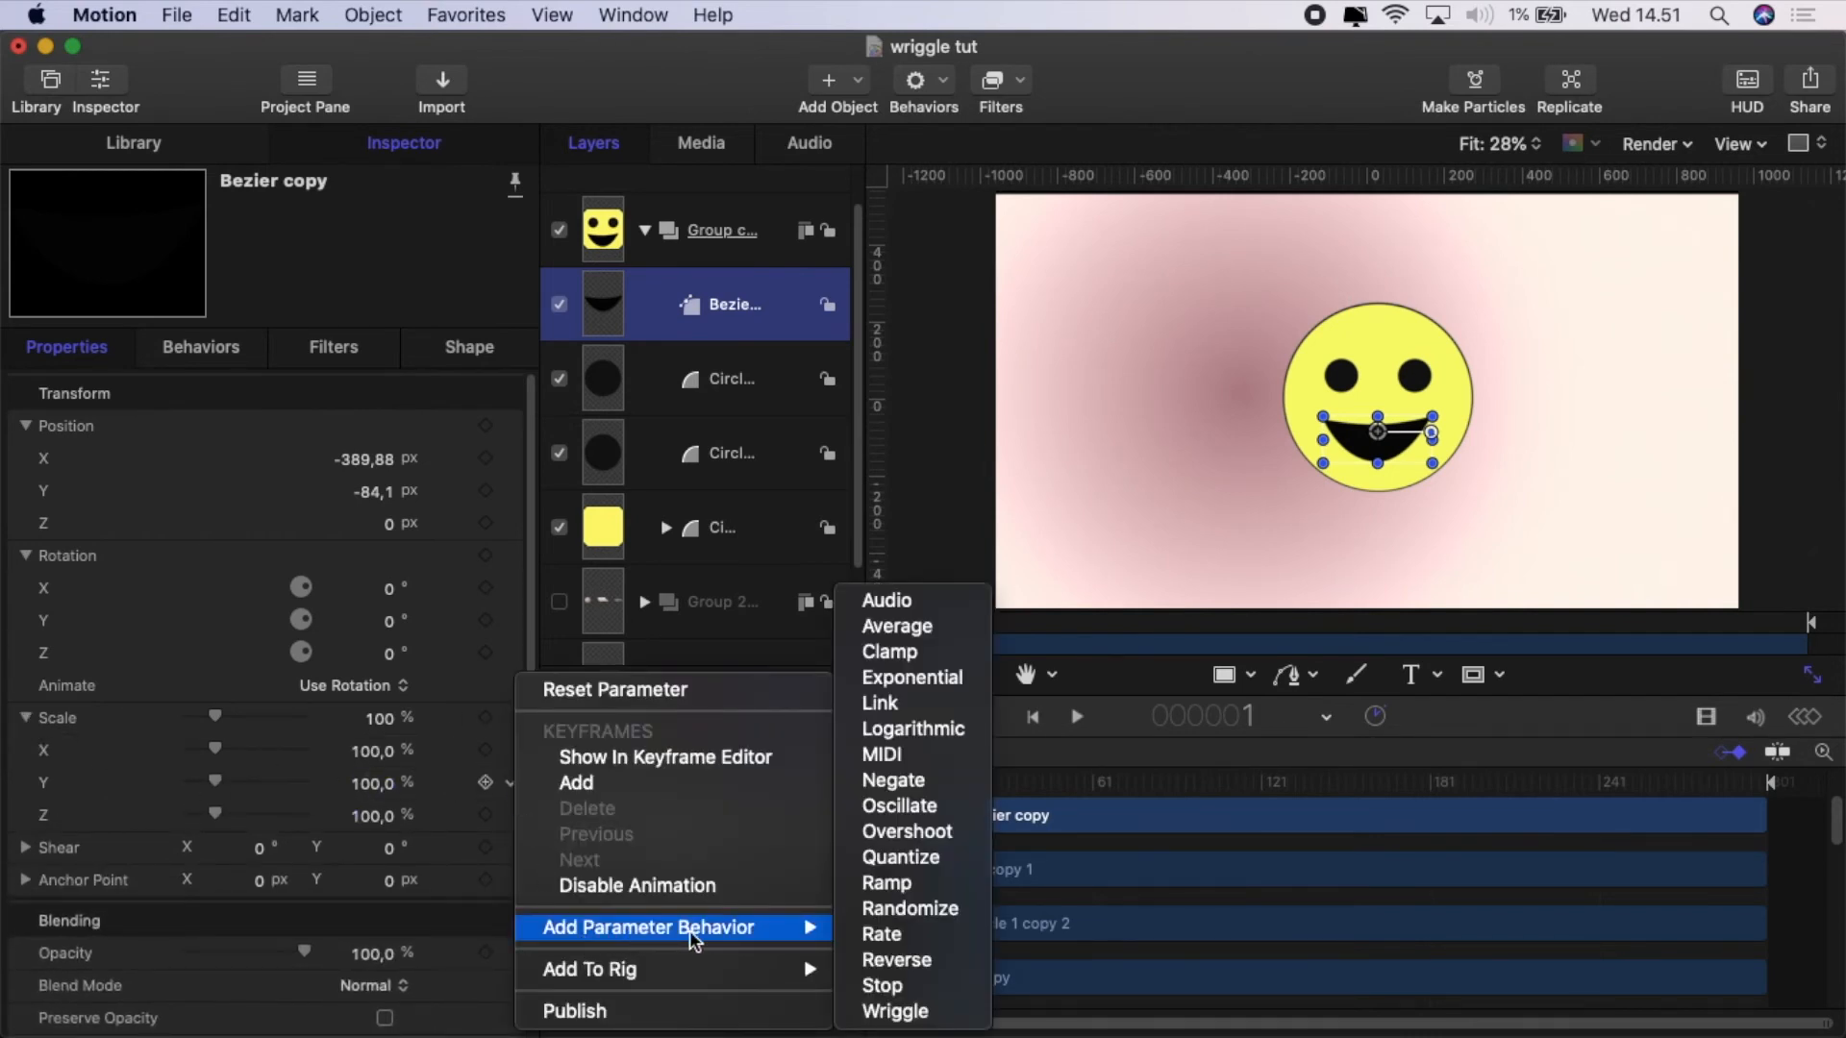
{"action": "left_click", "coordinate": [897, 1011]}
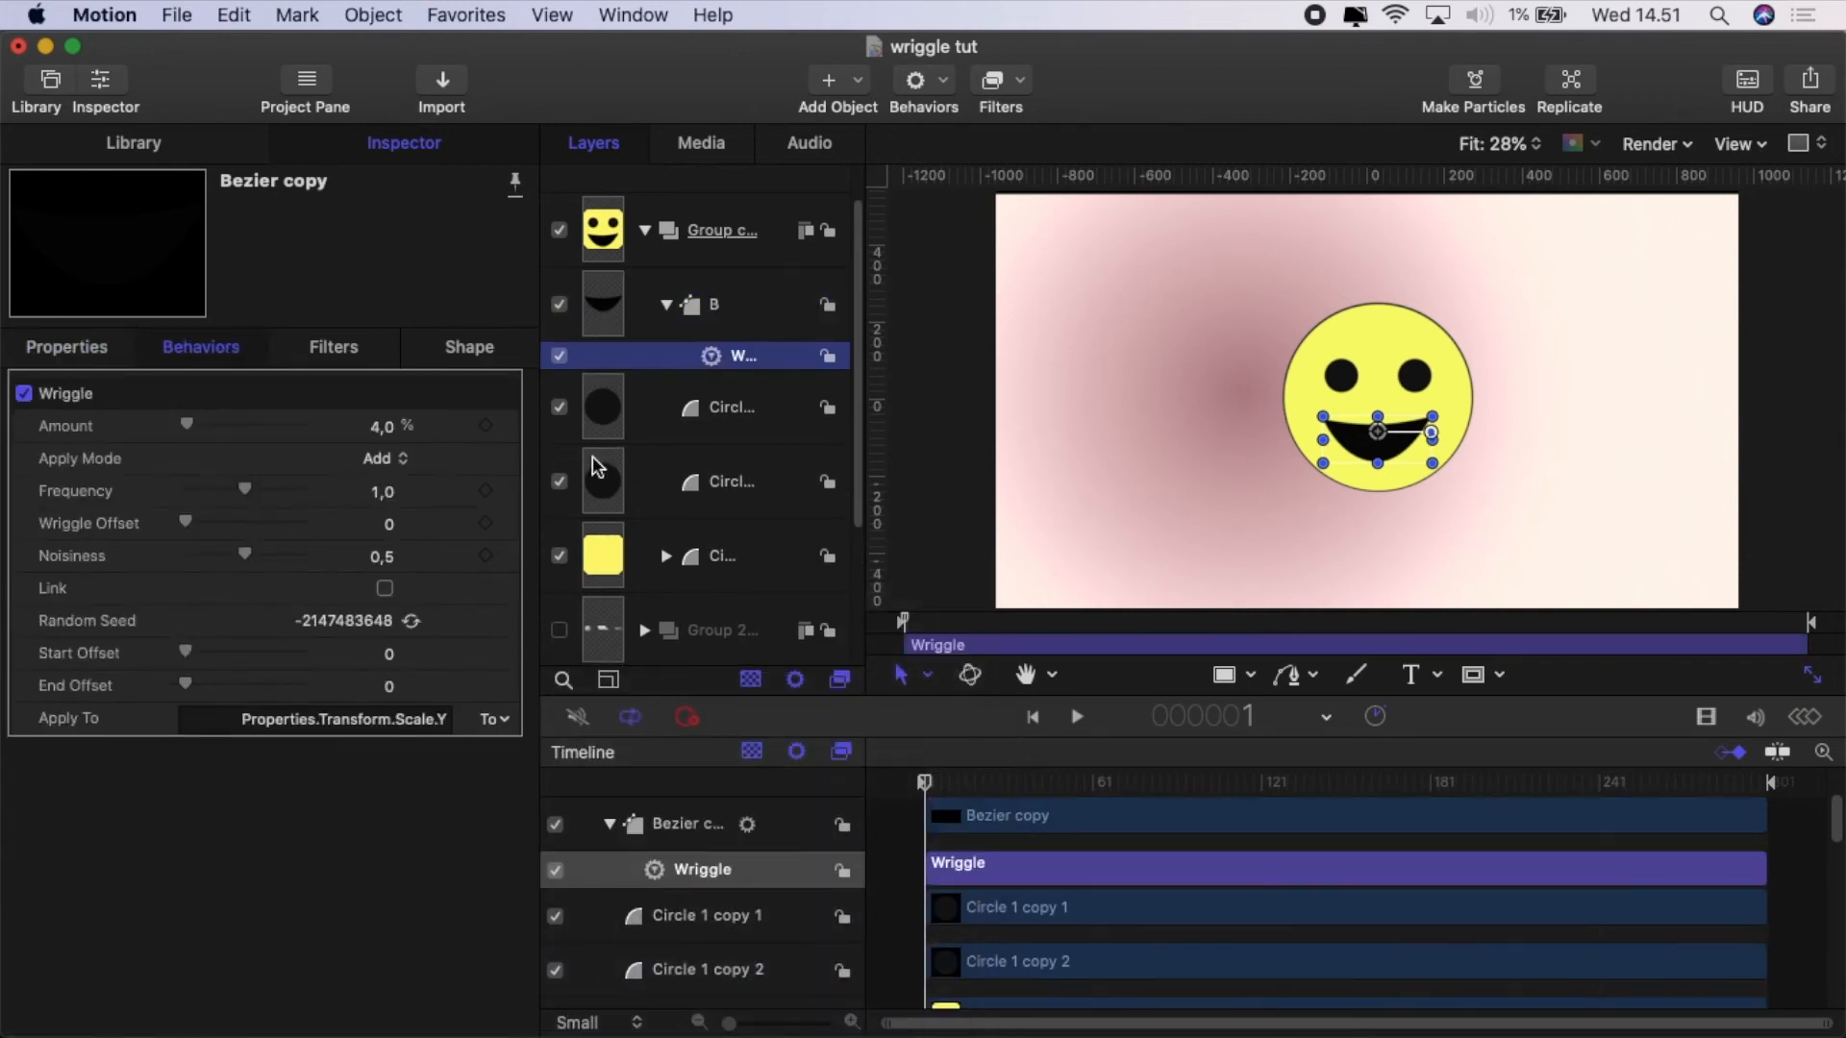
Enter 80% as the mouth's Wriggle Amount, switch its apply mode to Multiply and set the Noisiness to 0,3.
{"action": "left_click", "coordinate": [383, 428]}
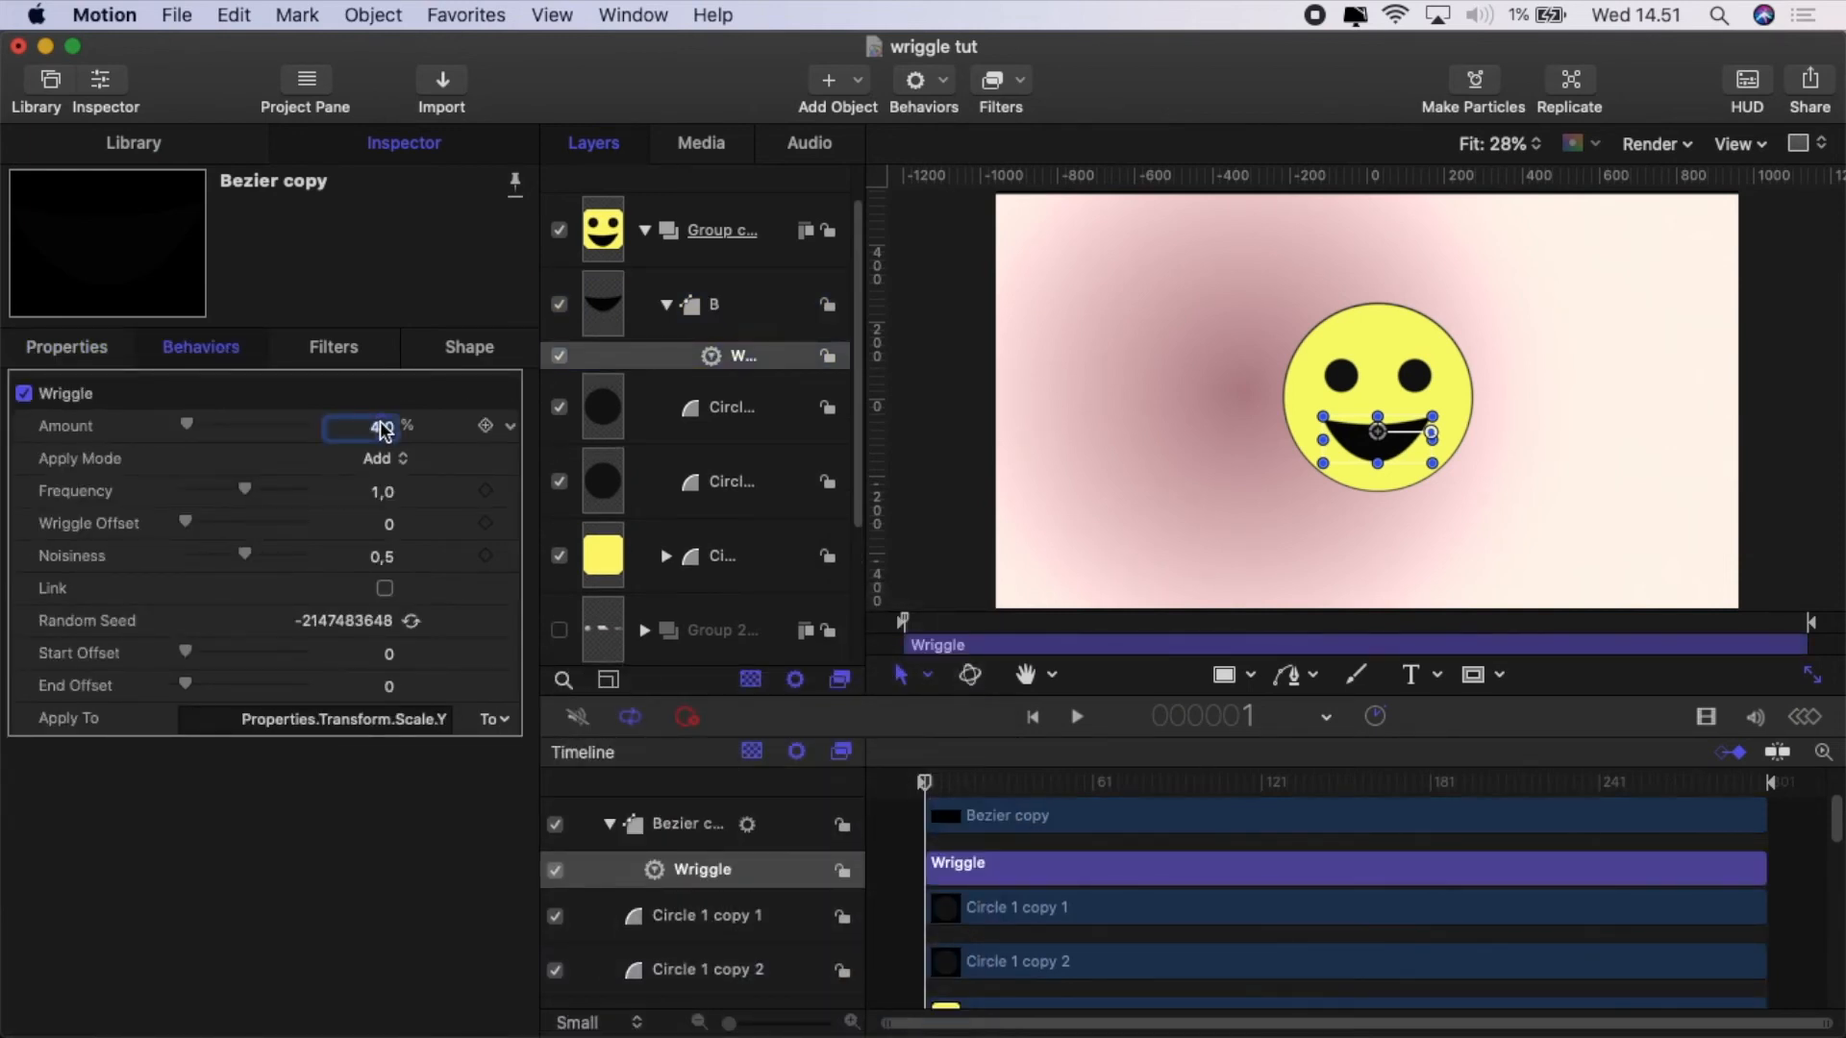
{"action": "type", "text": "80"}
{"action": "left_click", "coordinate": [383, 458]}
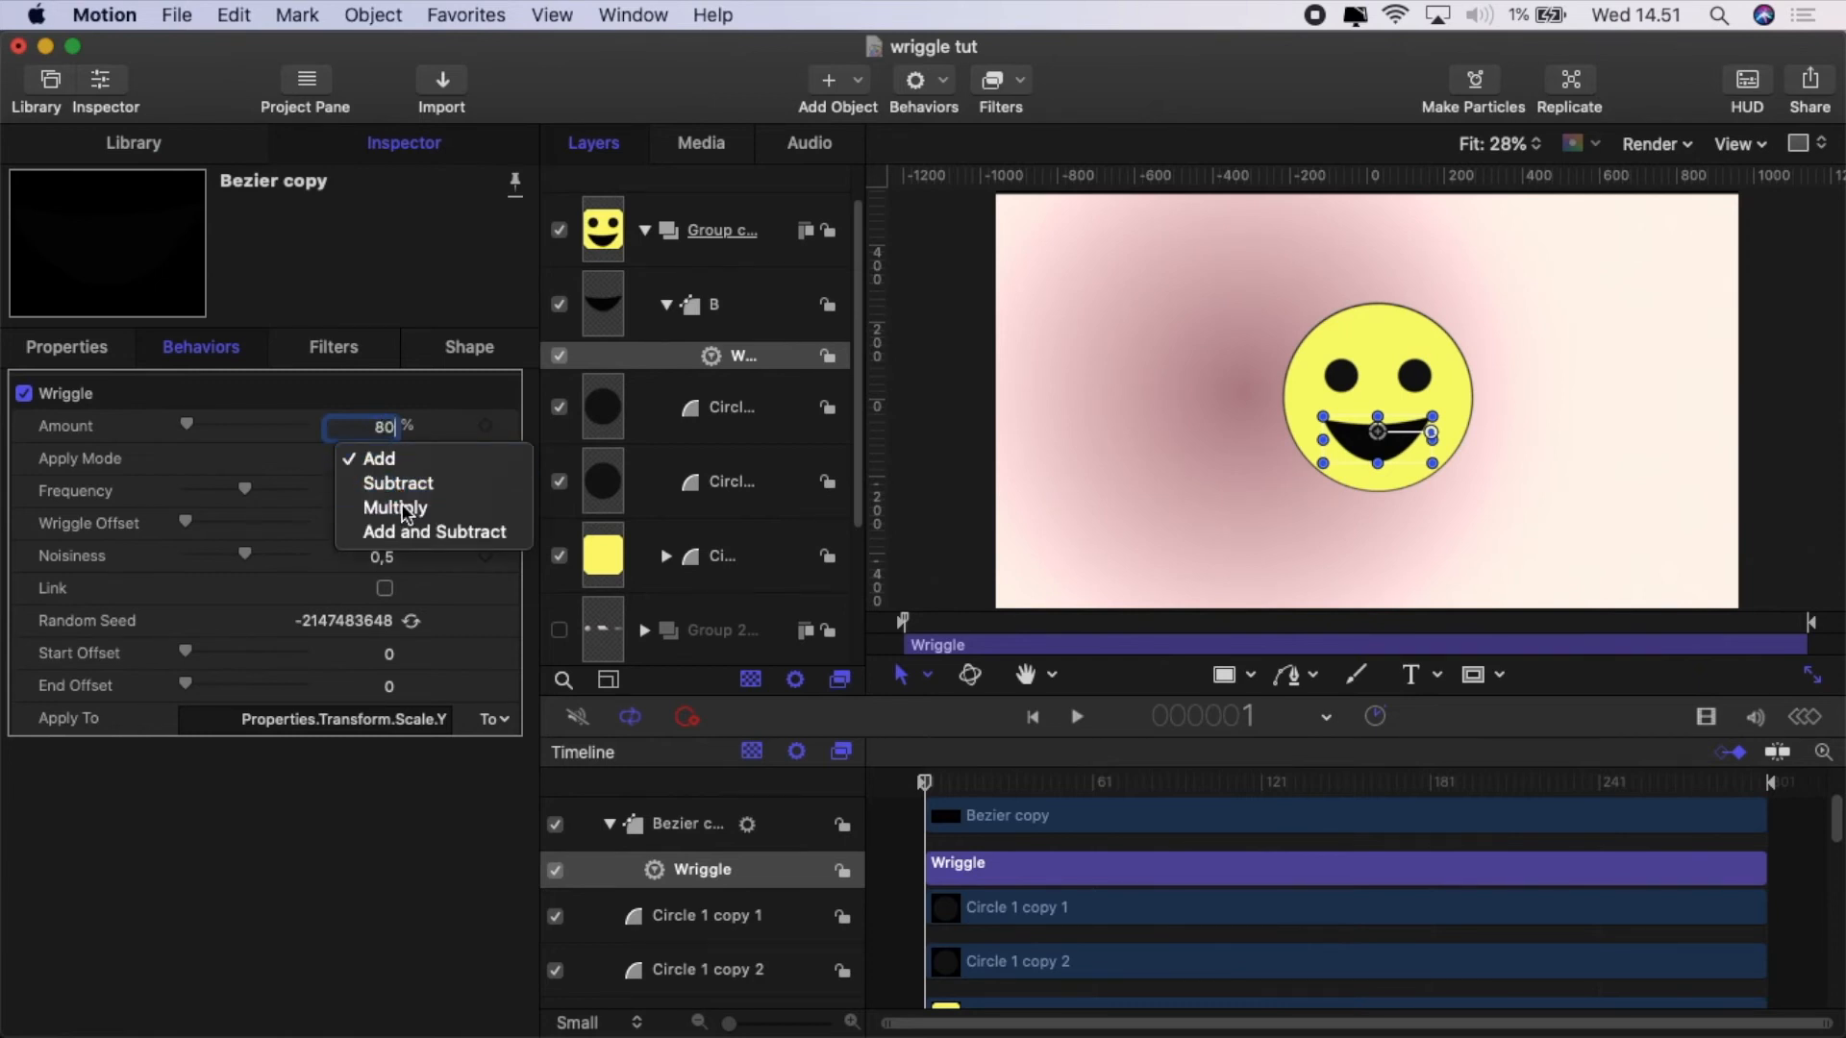
{"action": "left_click", "coordinate": [380, 504]}
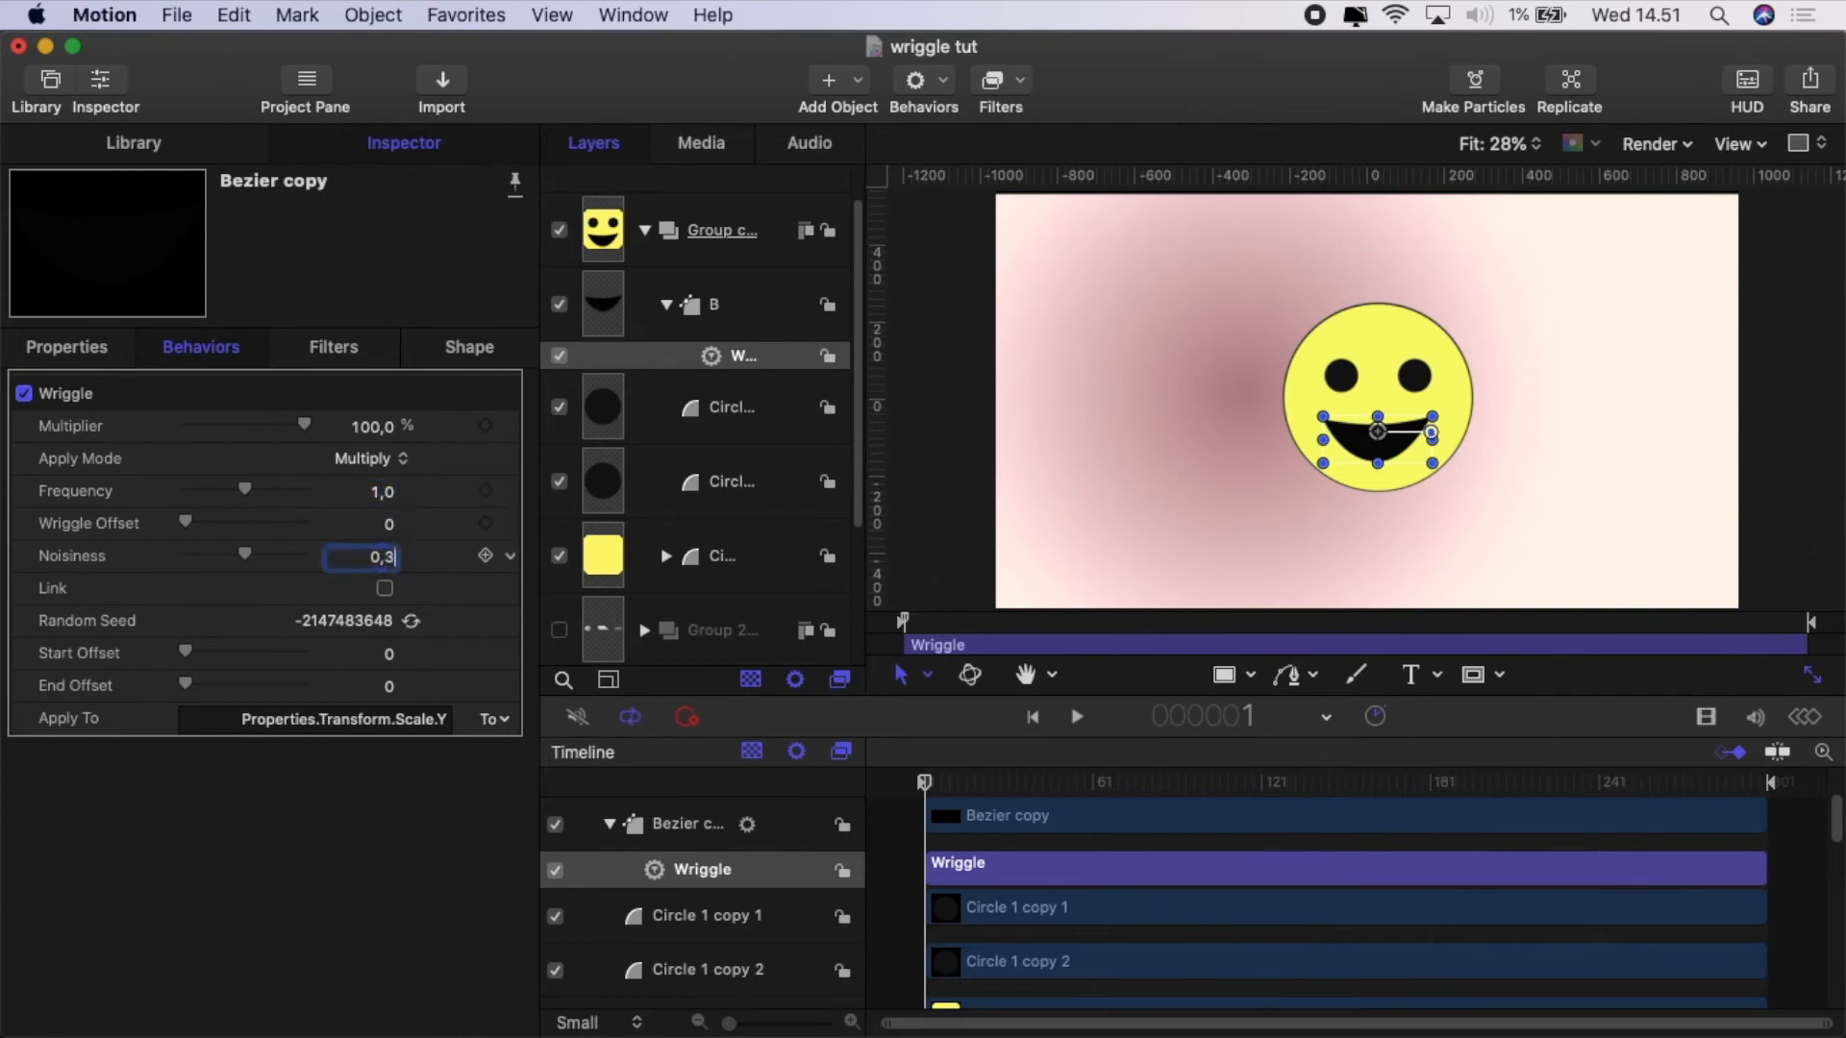
{"action": "key", "text": "Return"}
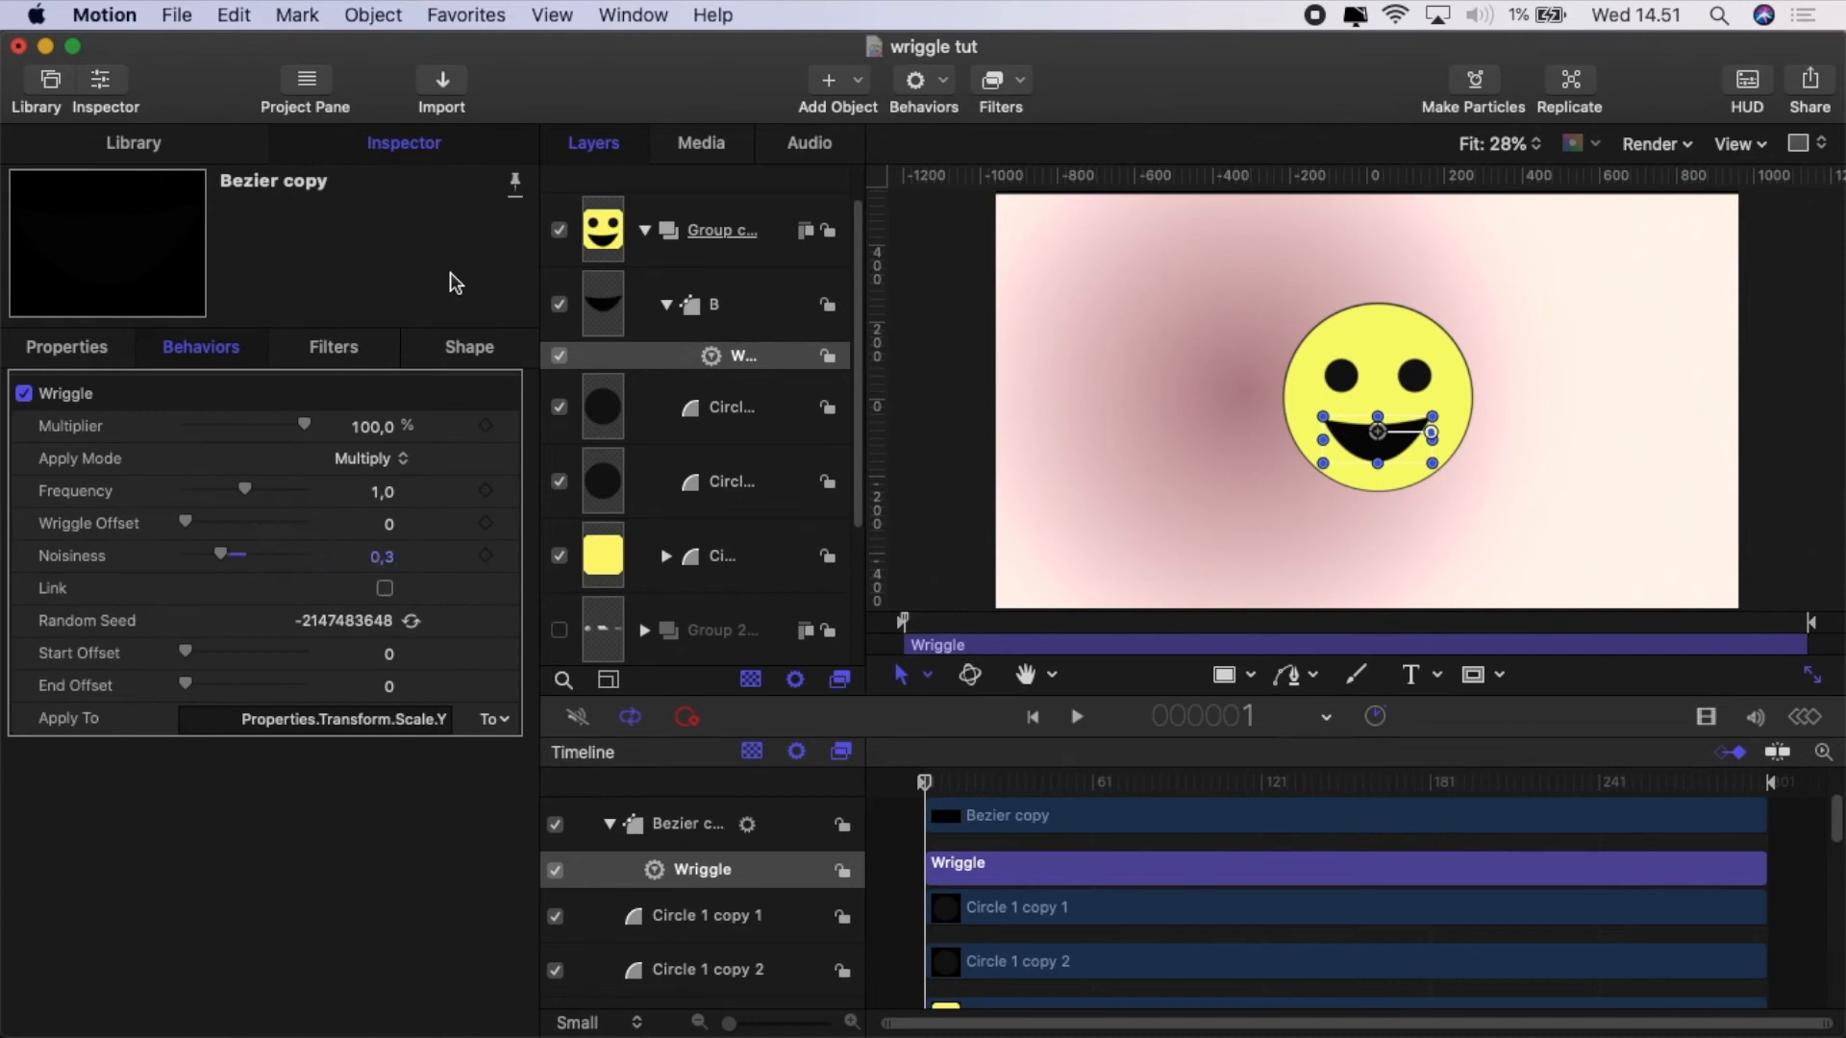
Preview the mouth animation and trim the mouth's Wriggle behavior to end at frame 45.
{"action": "left_click", "coordinate": [1076, 717]}
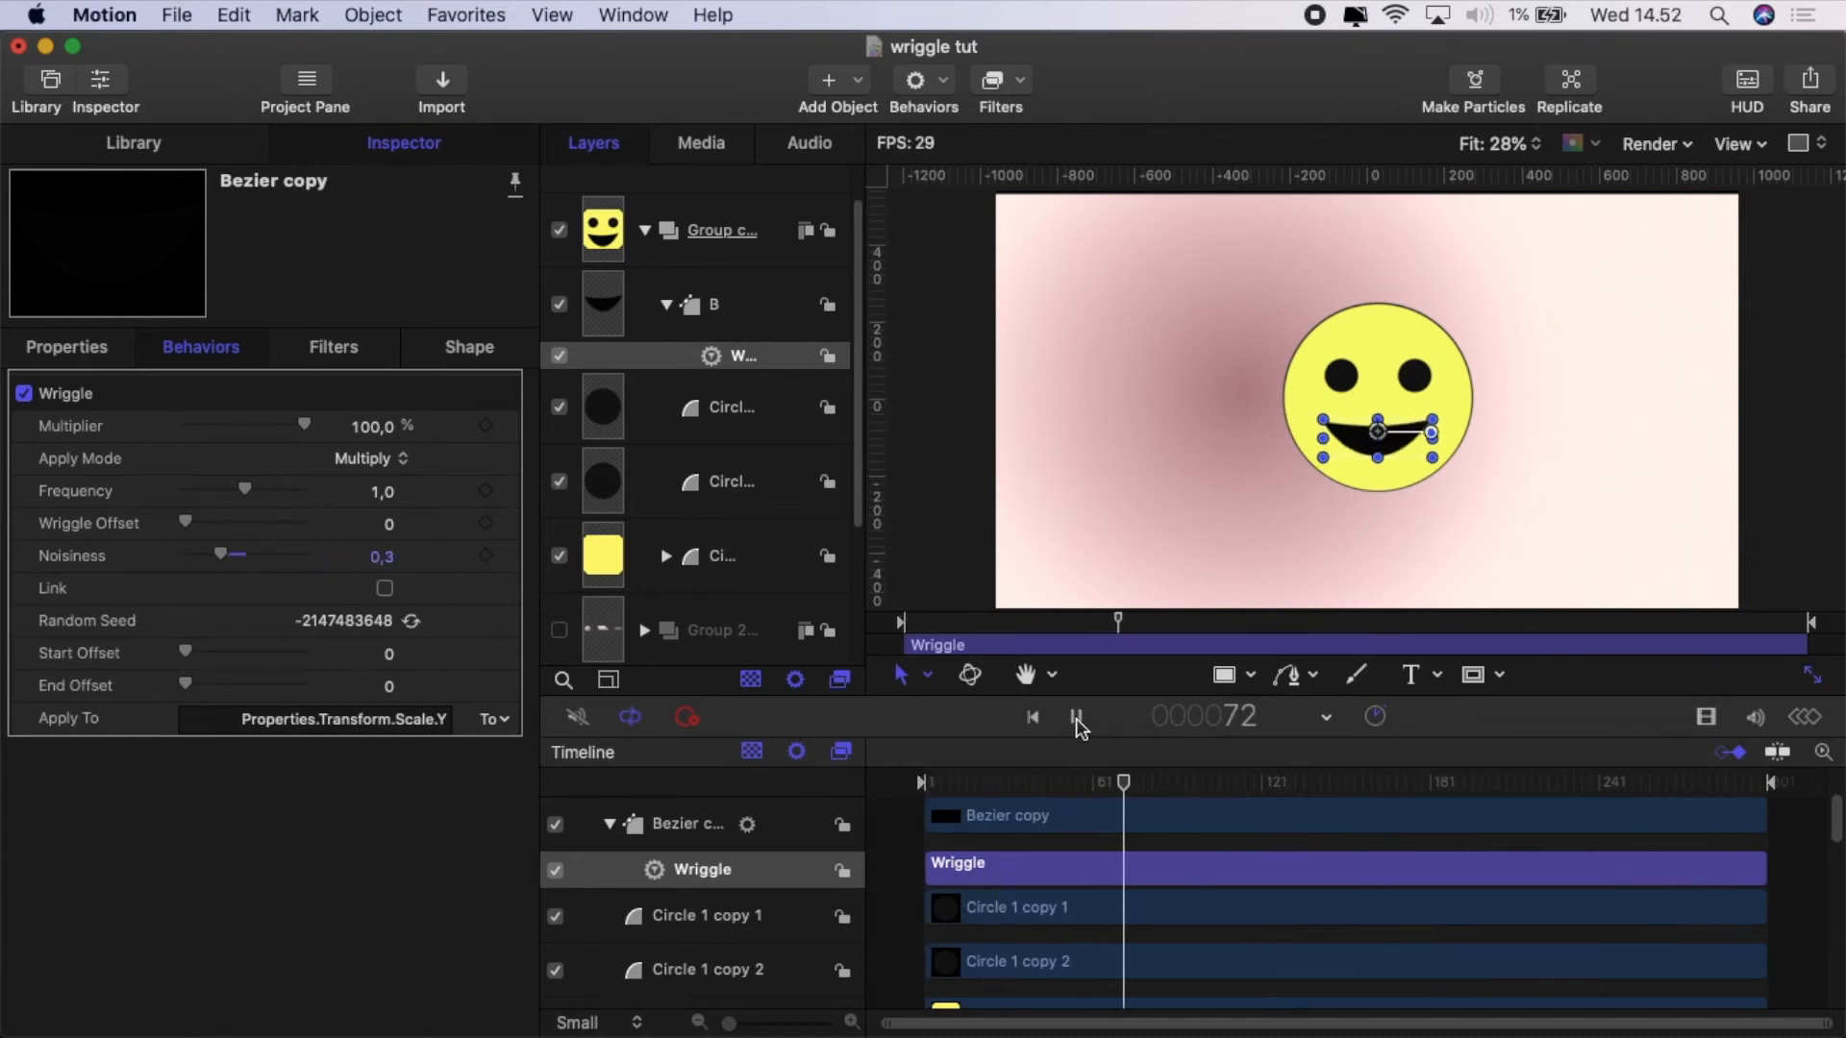
{"action": "left_click", "coordinate": [1076, 717]}
{"action": "left_click_drag", "start_coordinate": [1199, 789], "coordinate": [1051, 794]}
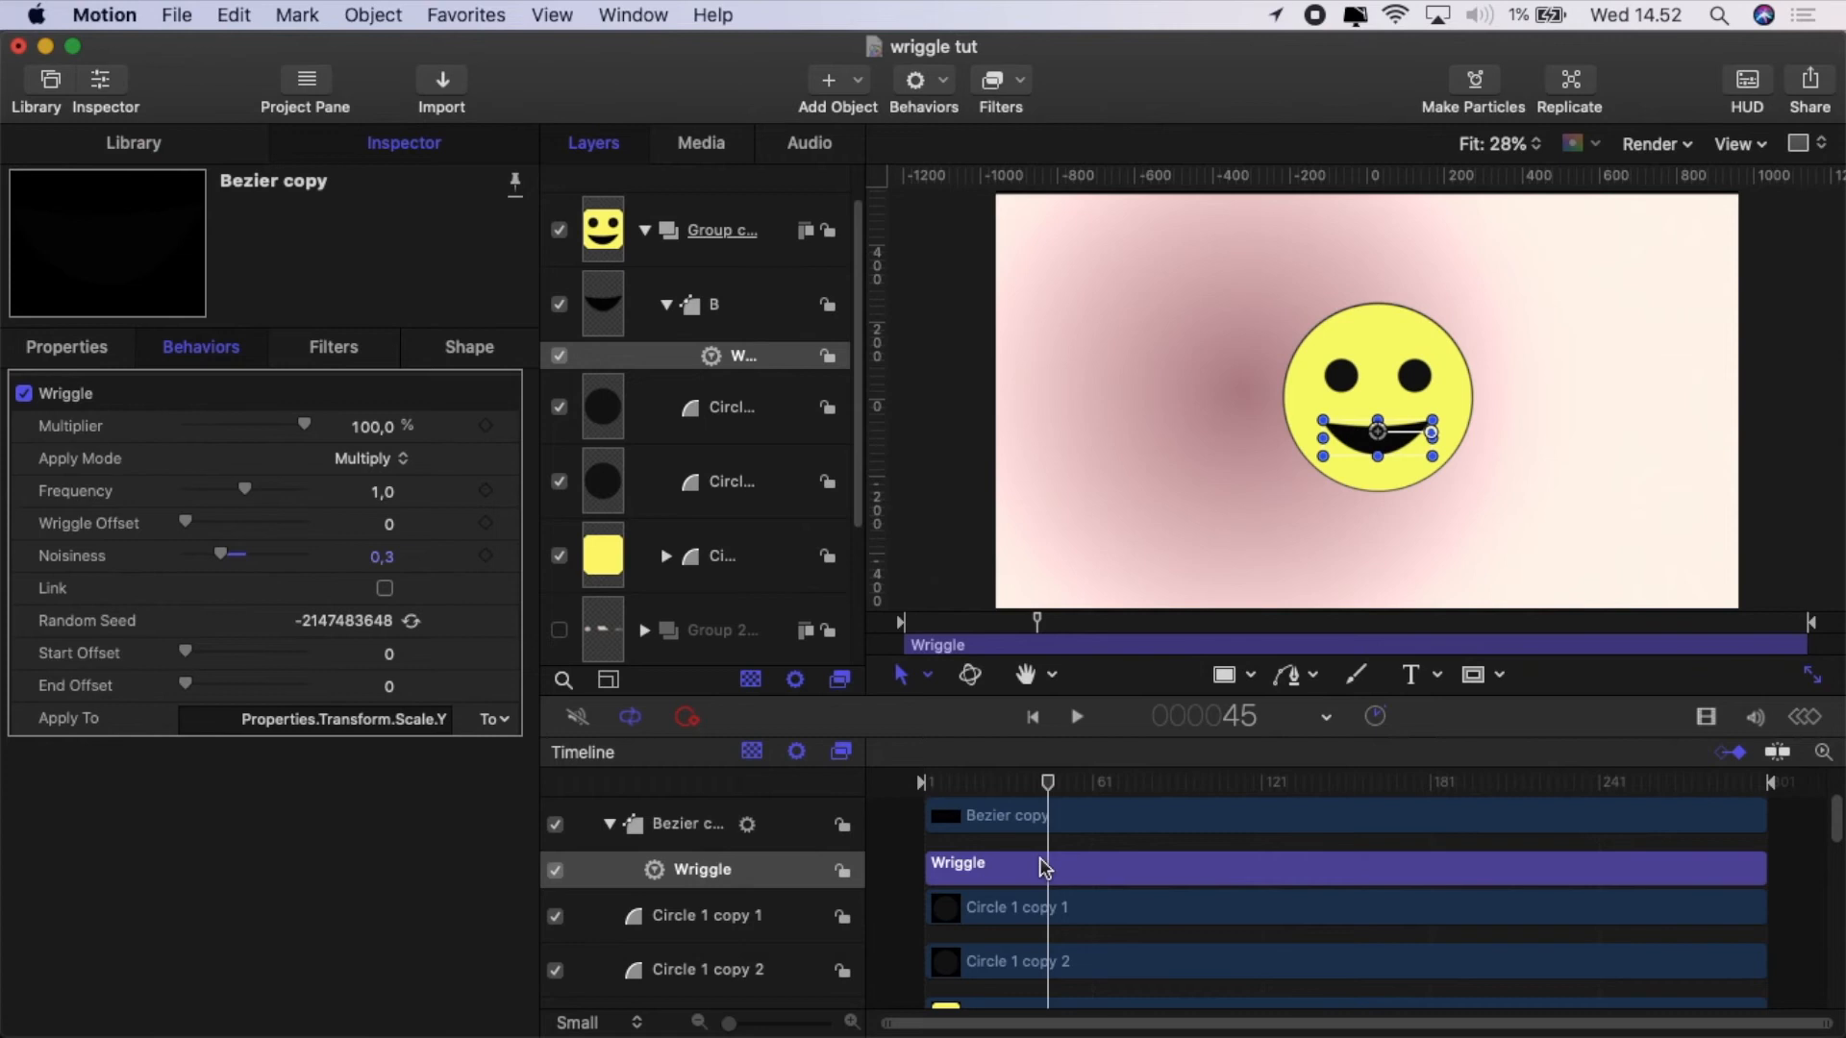
{"action": "key", "text": "o"}
Play the smiley animation from the first frame with nothing selected.
{"action": "key", "text": "Home"}
{"action": "left_click", "coordinate": [887, 846]}
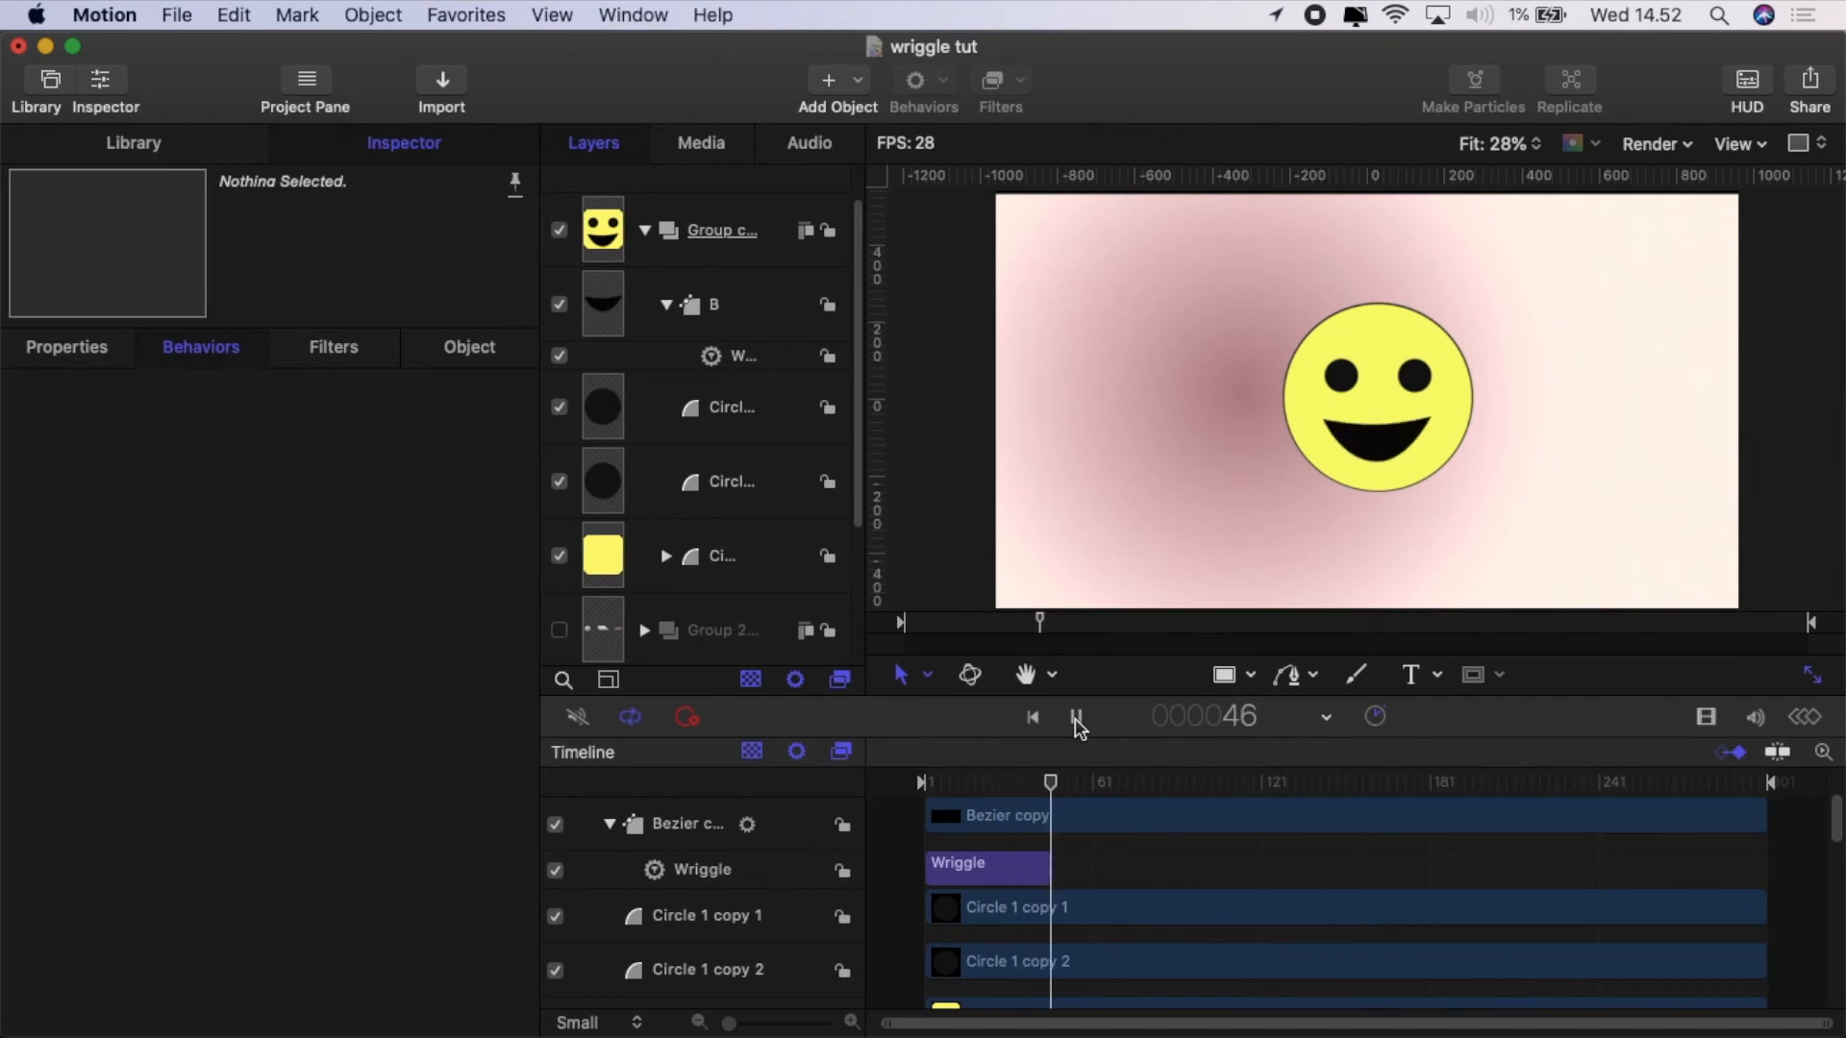
{"action": "left_click", "coordinate": [1076, 721]}
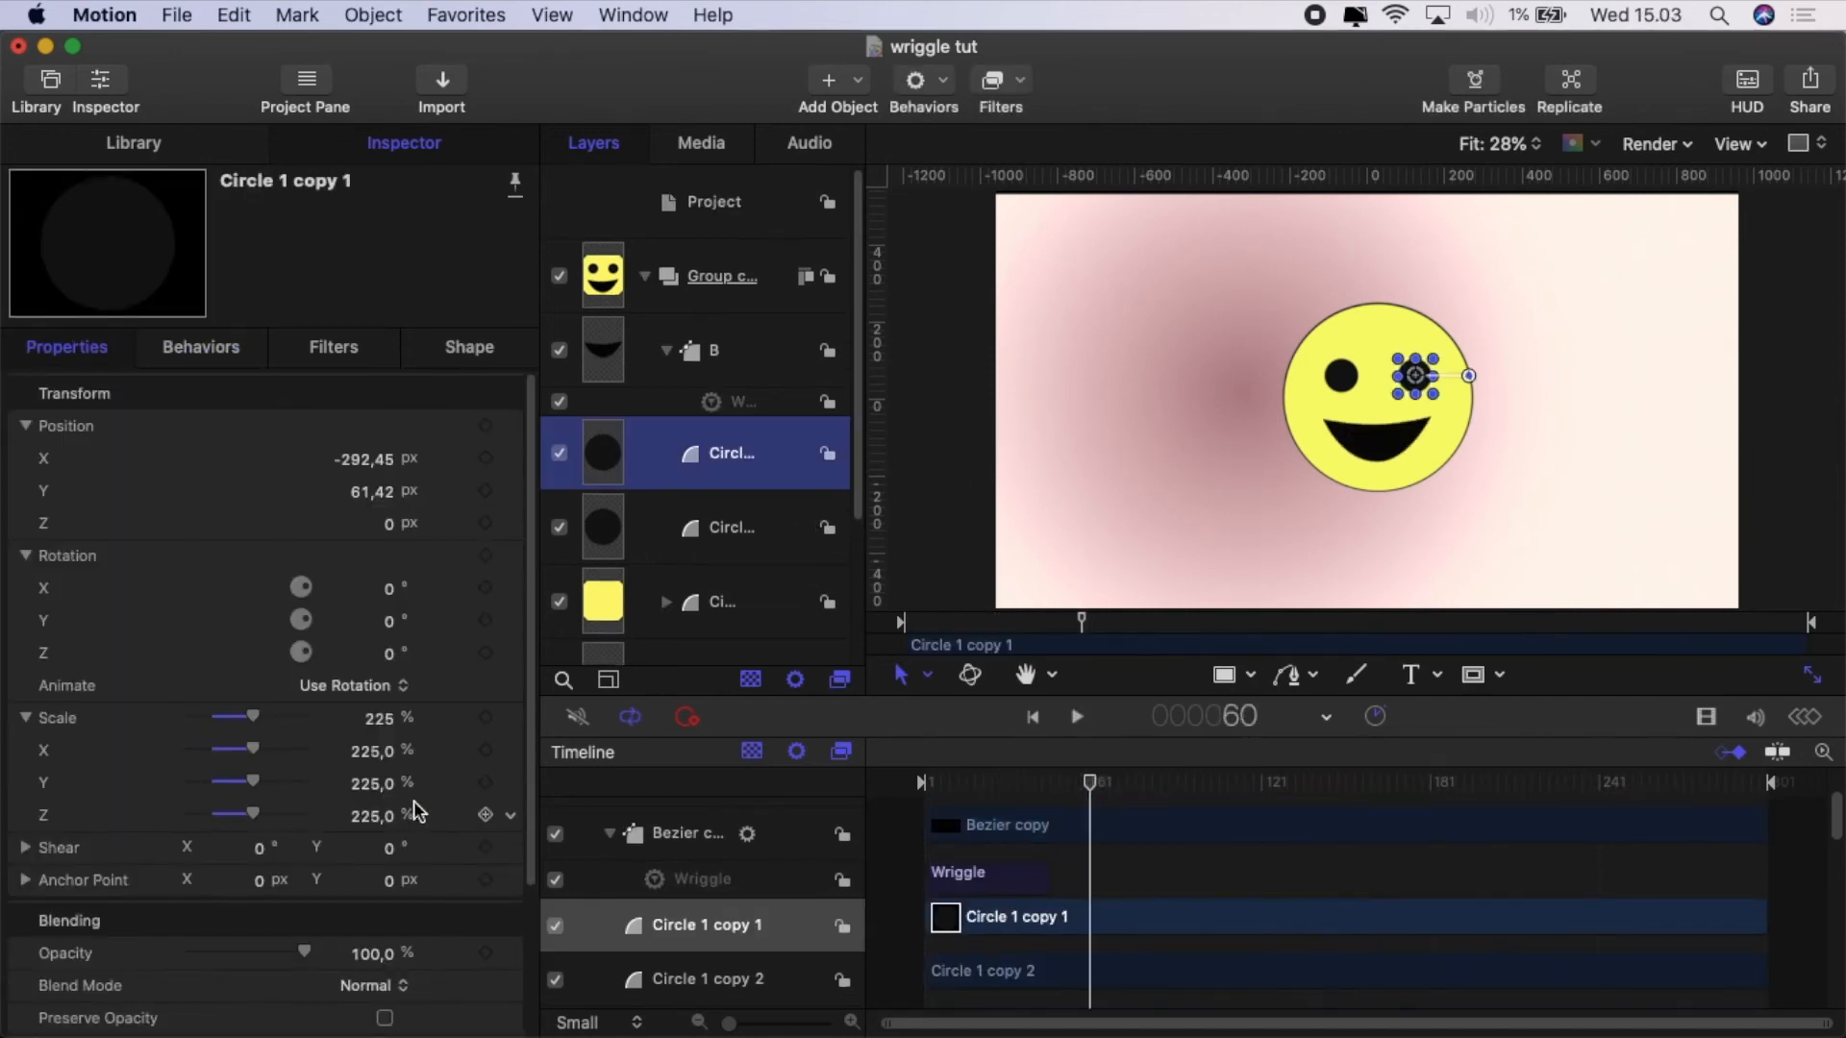
Add a Wriggle parameter behavior to the Y scale of the smiley's eye, Circle 1 copy 1.
{"action": "left_click", "coordinate": [511, 785]}
{"action": "mouse_move", "coordinate": [644, 925]}
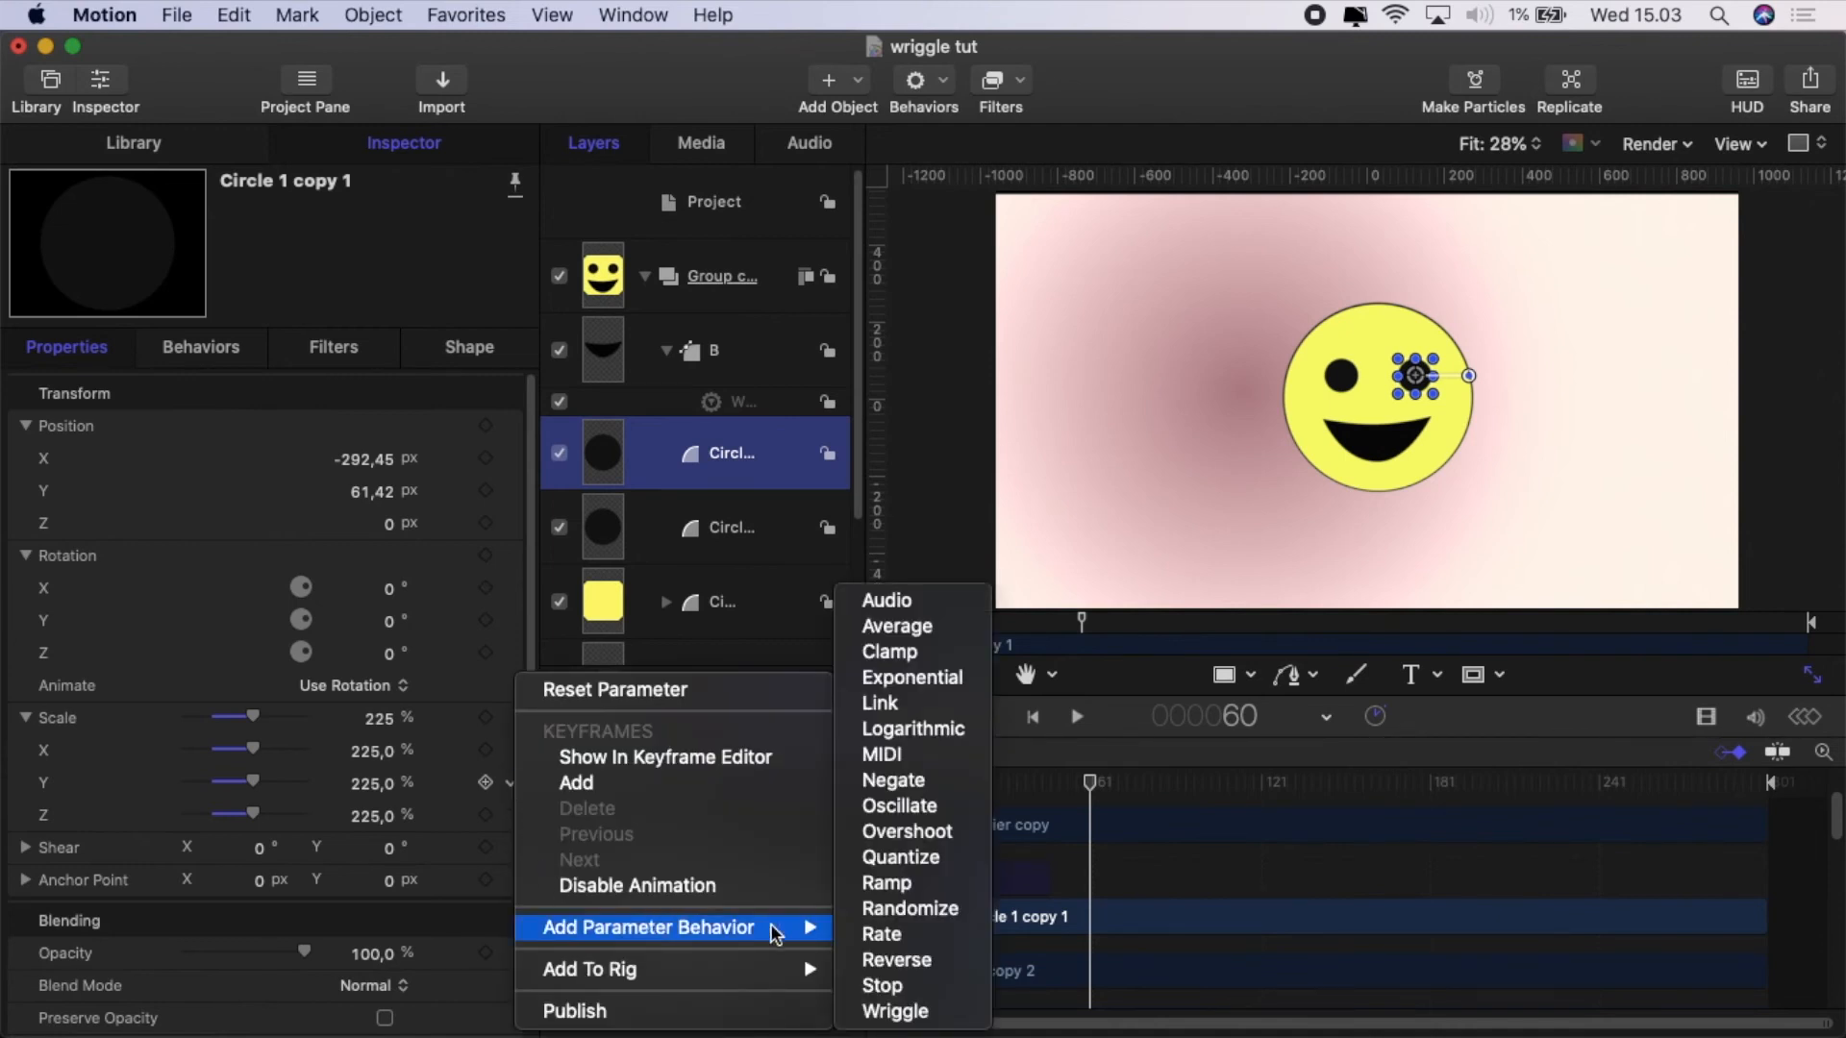
{"action": "left_click", "coordinate": [918, 1010]}
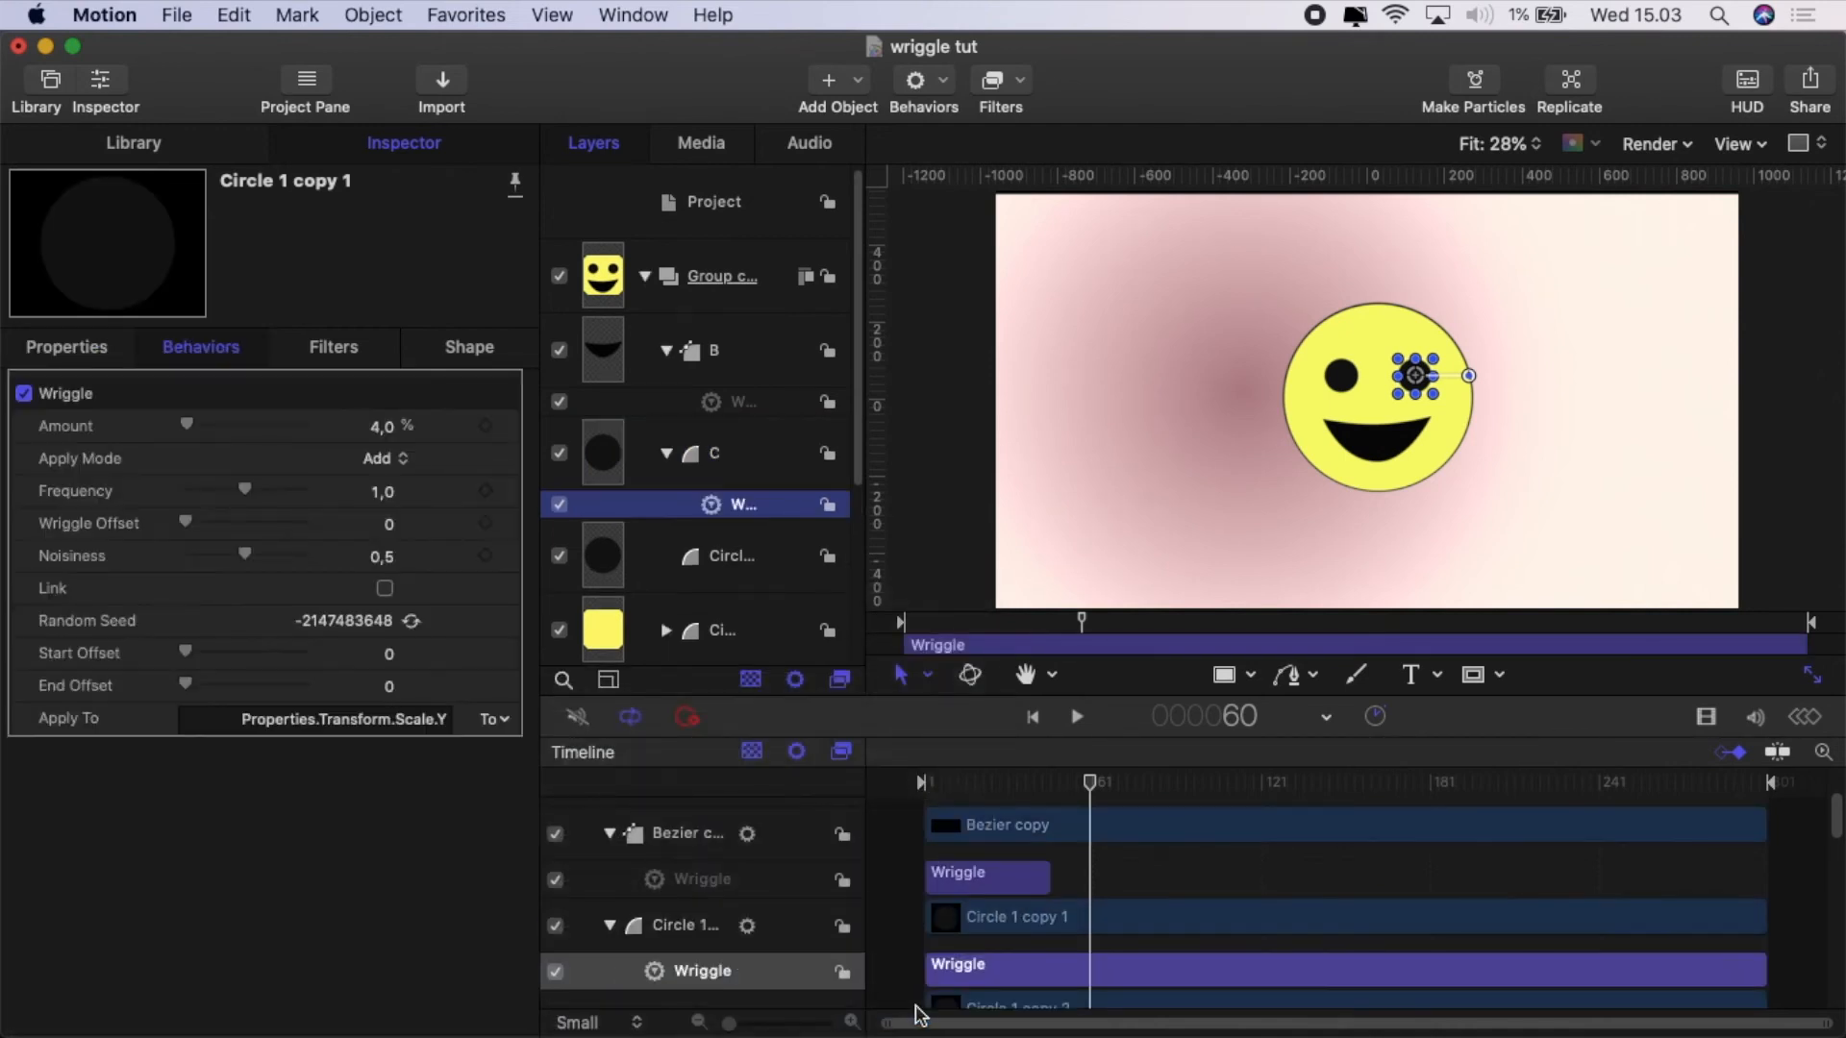
Trim the eye's Wriggle behavior so it runs from frame 60 to frame 90.
{"action": "key", "text": "i"}
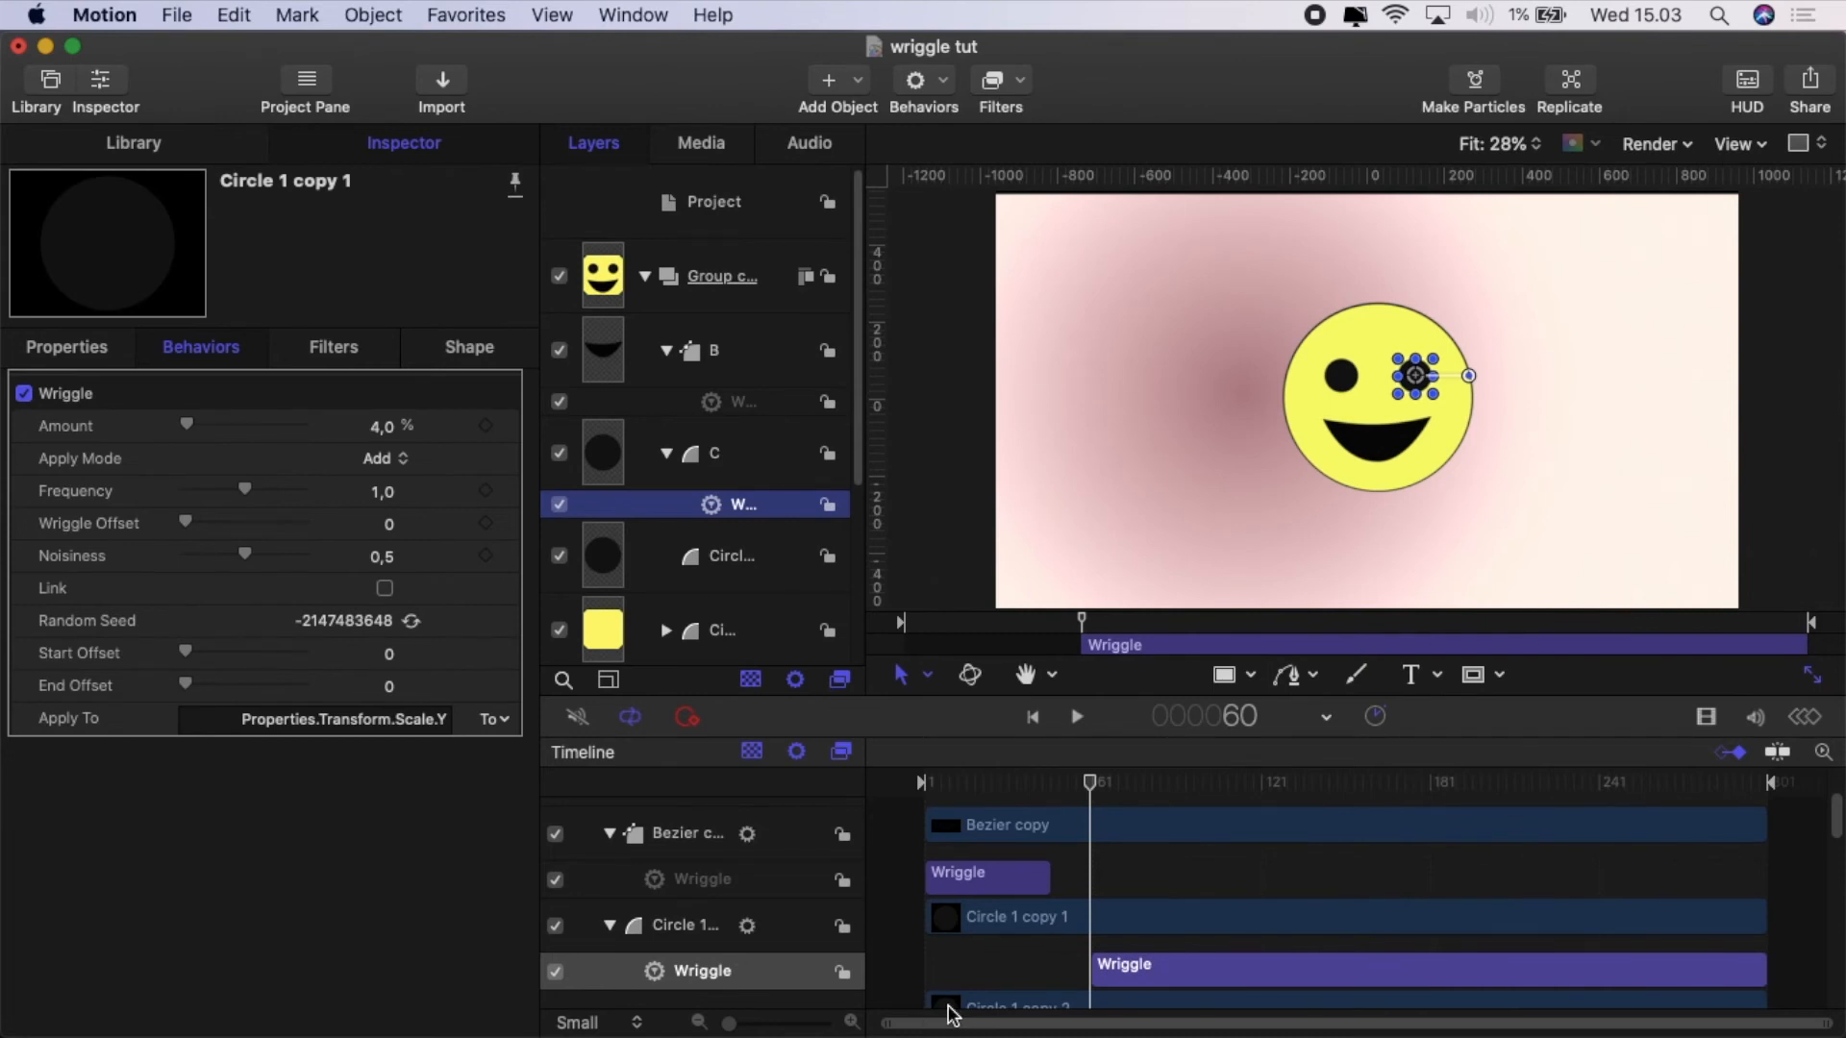
{"action": "key", "text": "shift+Right"}
{"action": "key", "text": "shift+Right"}
{"action": "key", "text": "shift+Right"}
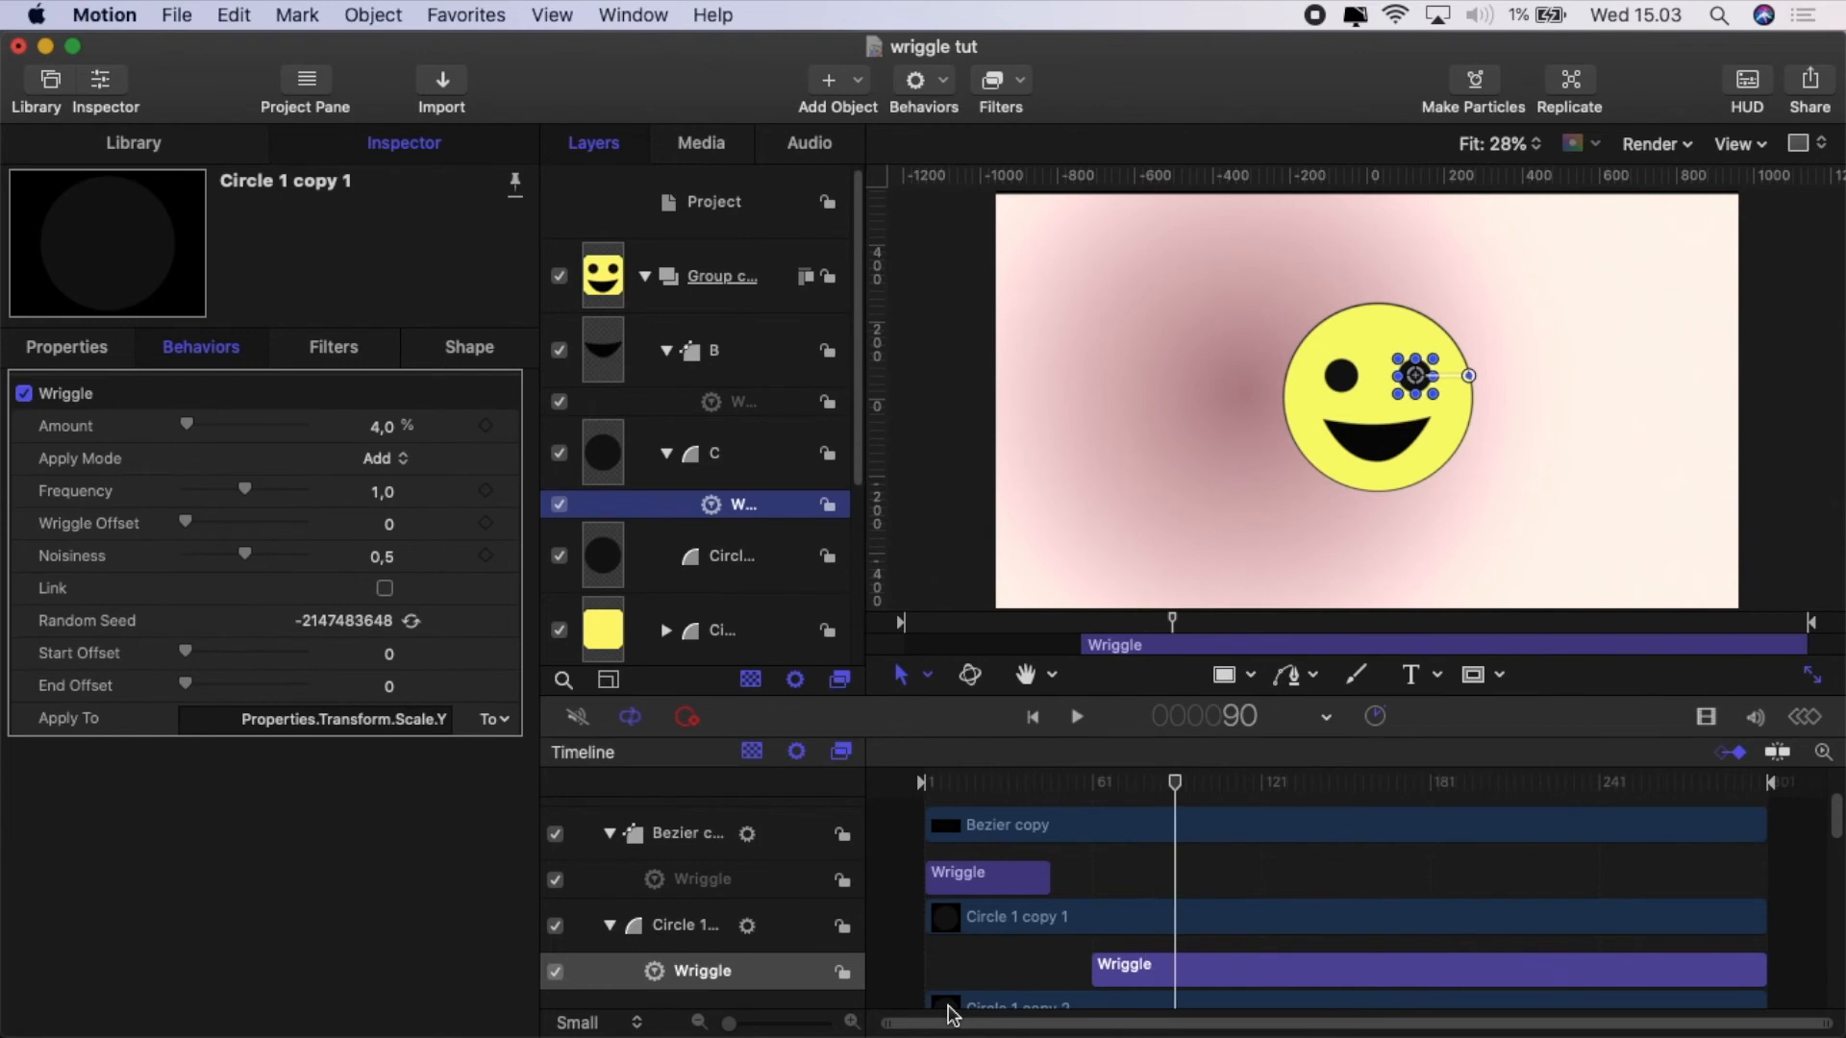
{"action": "key", "text": "o"}
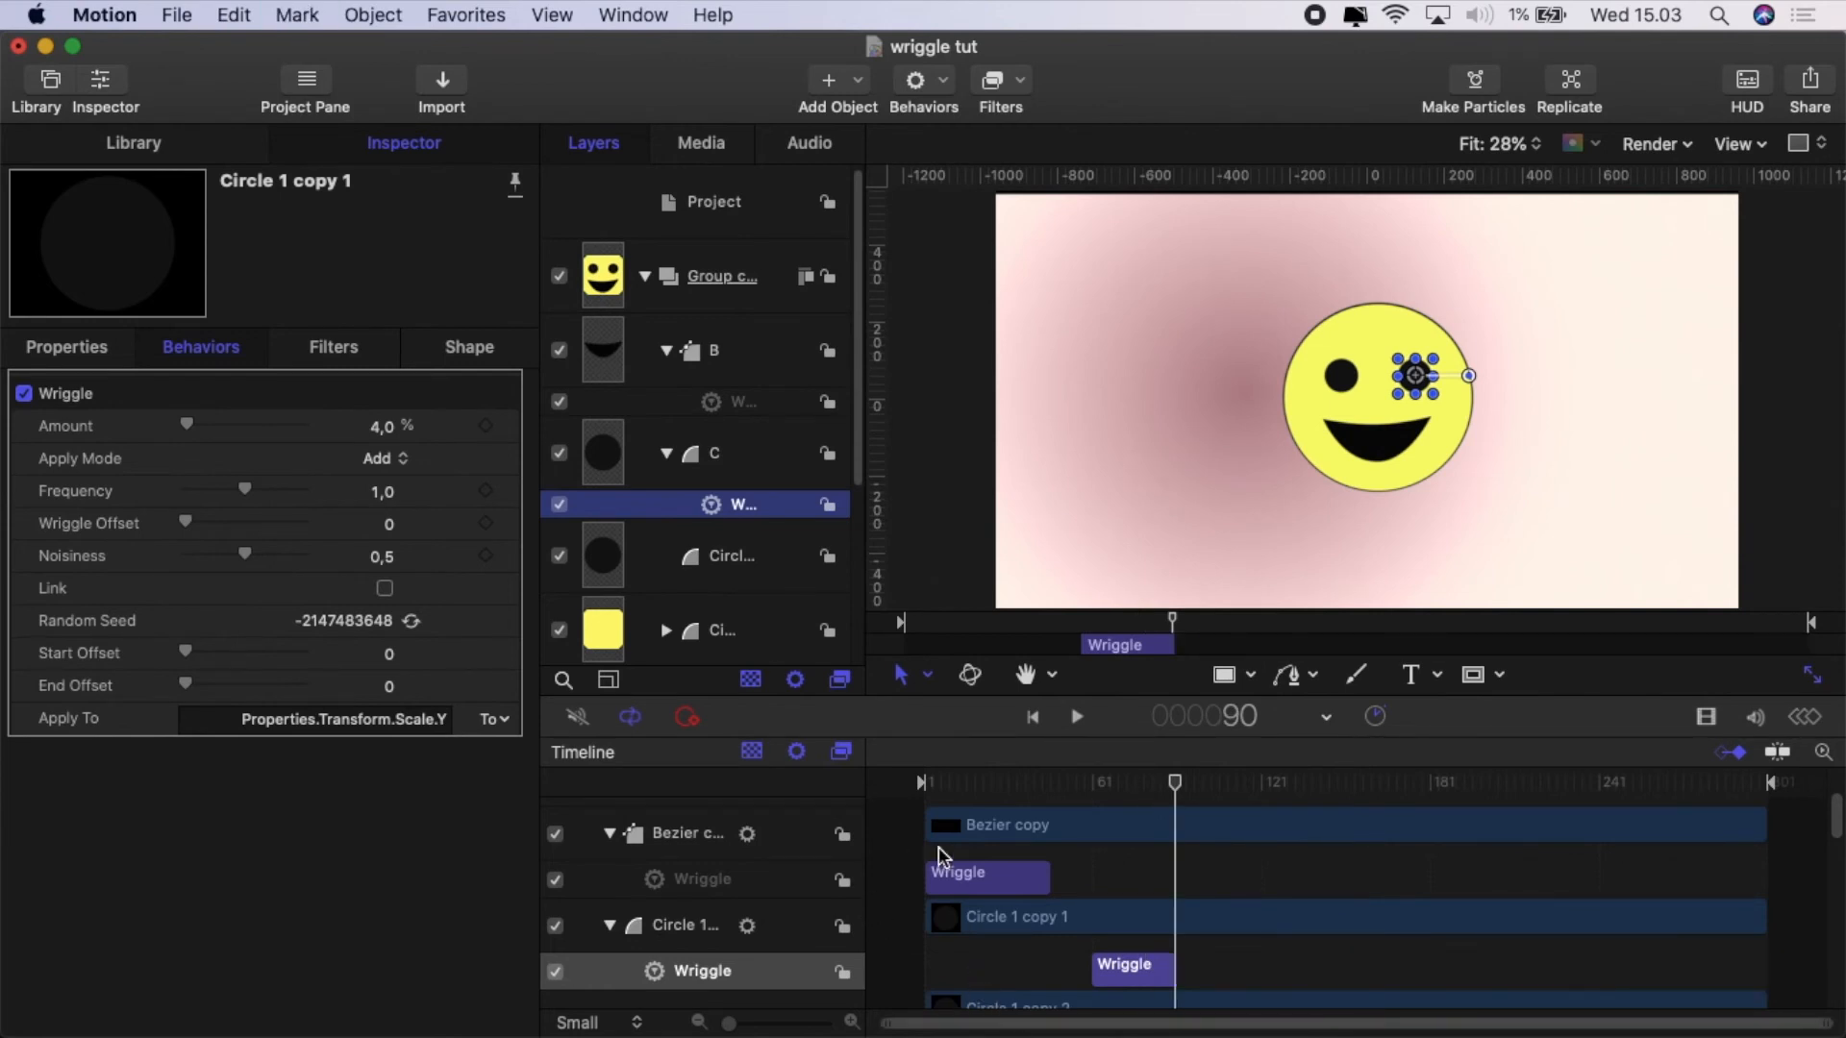
Switch the eye's Wriggle apply mode to Multiply and set its Multiplier to 45%.
{"action": "left_click", "coordinate": [383, 431]}
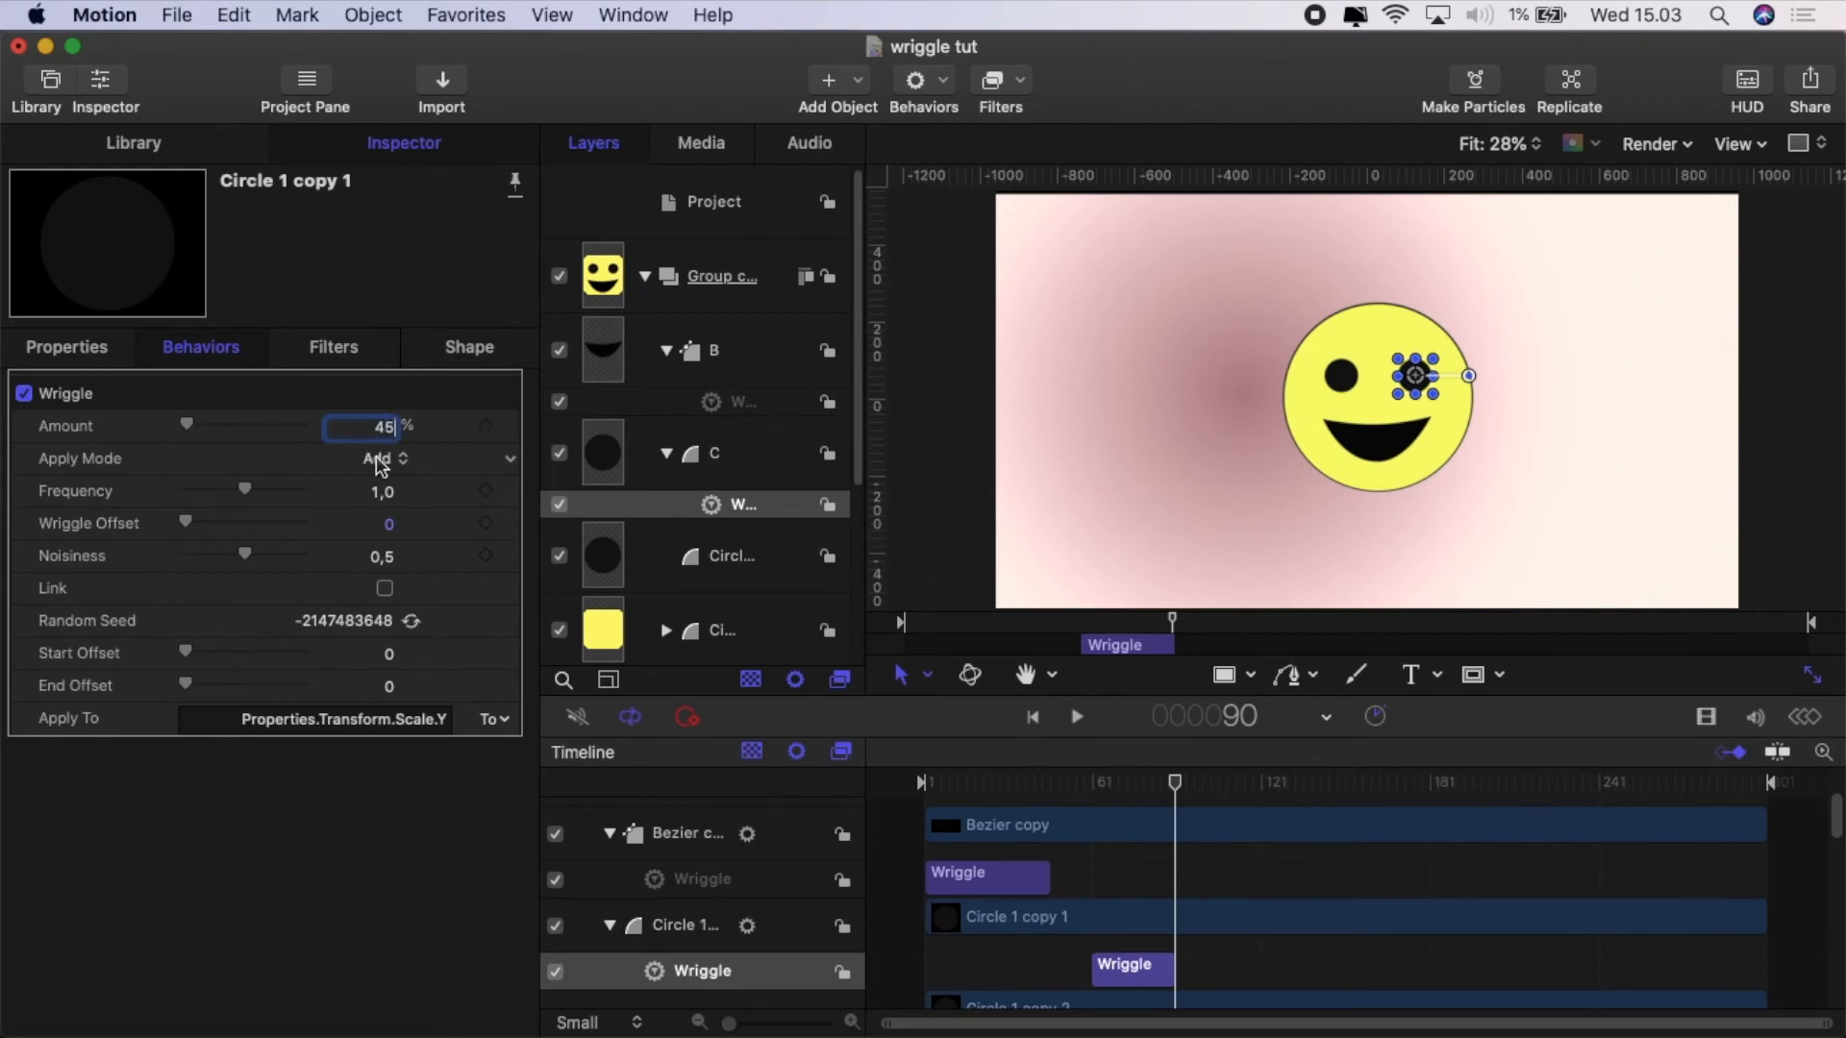
{"action": "left_click", "coordinate": [381, 460]}
{"action": "left_click", "coordinate": [415, 507]}
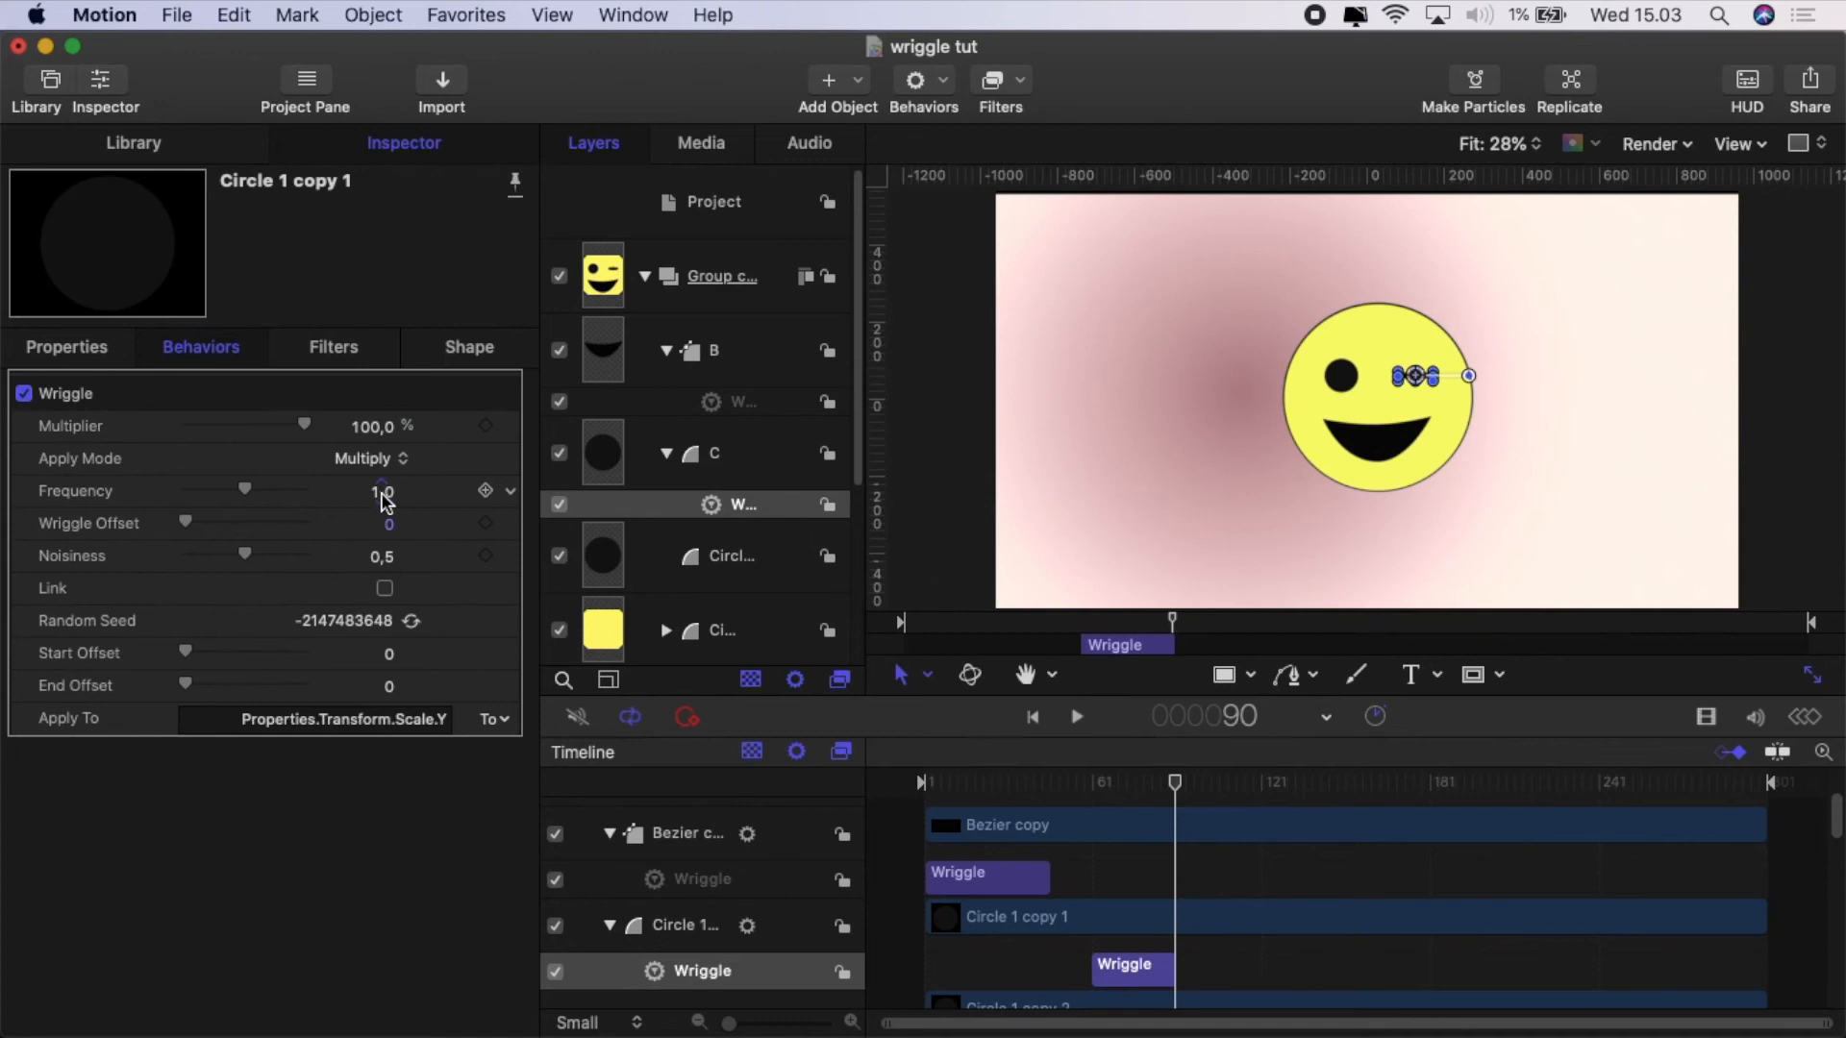
{"action": "left_click", "coordinate": [375, 429]}
{"action": "type", "text": "45"}
{"action": "key", "text": "Return"}
Set the Frequency of the eye's Wriggle behavior to 1,2.
{"action": "left_click", "coordinate": [385, 493]}
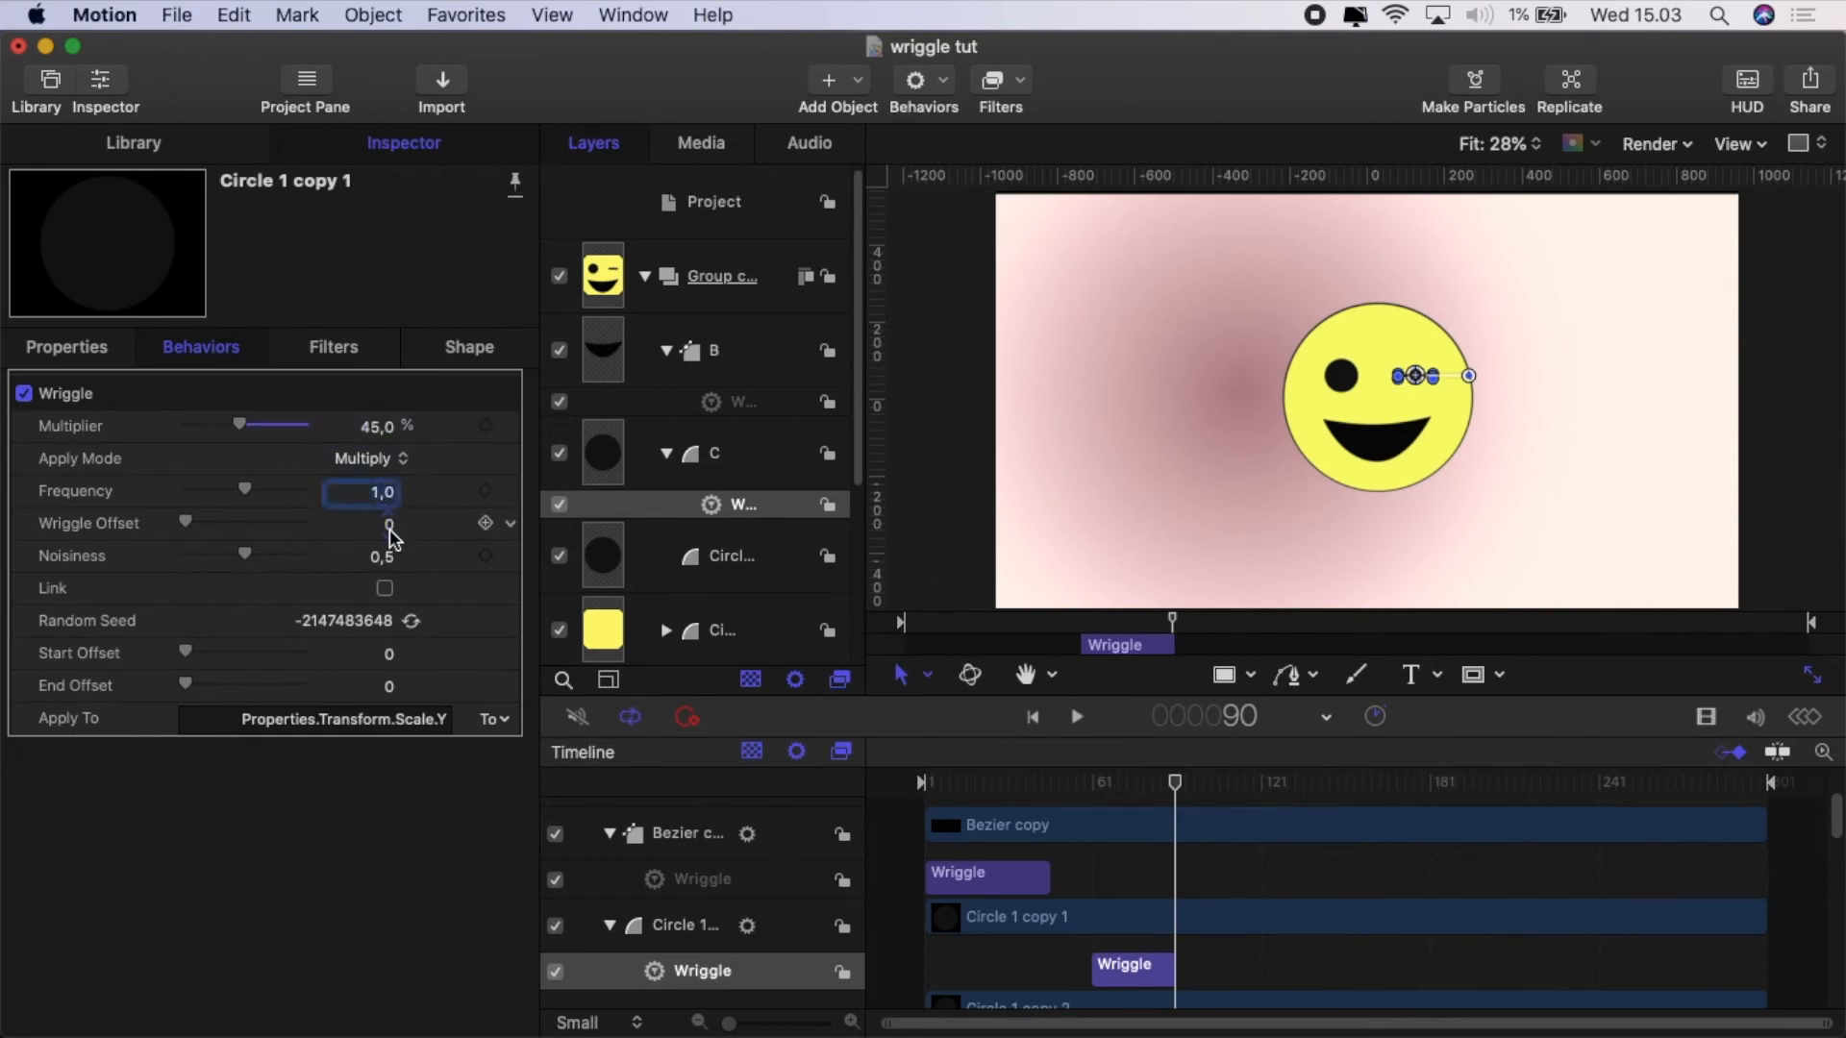
{"action": "key", "text": "Return"}
{"action": "key", "text": "Return"}
{"action": "left_click", "coordinate": [382, 563]}
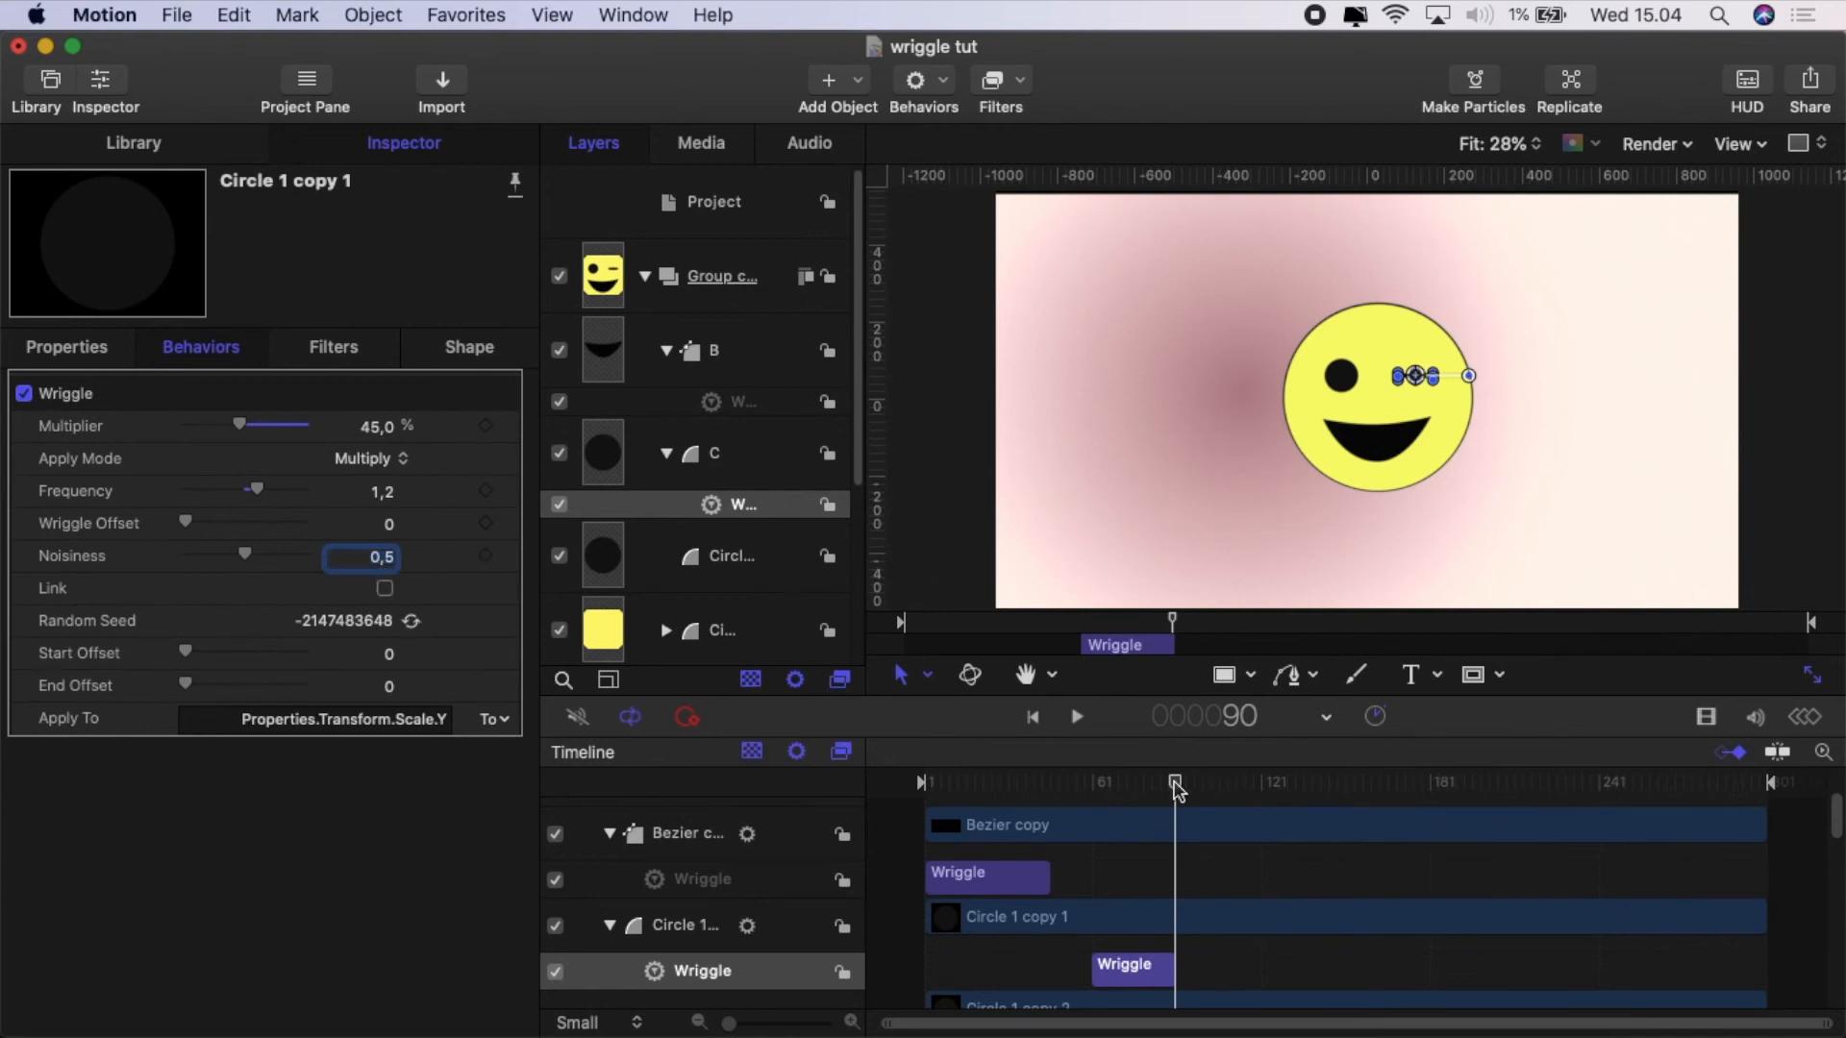
Deselect everything and play the eye wink from frame 55, as well as the whole smiley animation from the start.
{"action": "left_click_drag", "start_coordinate": [1175, 784], "coordinate": [1076, 783]}
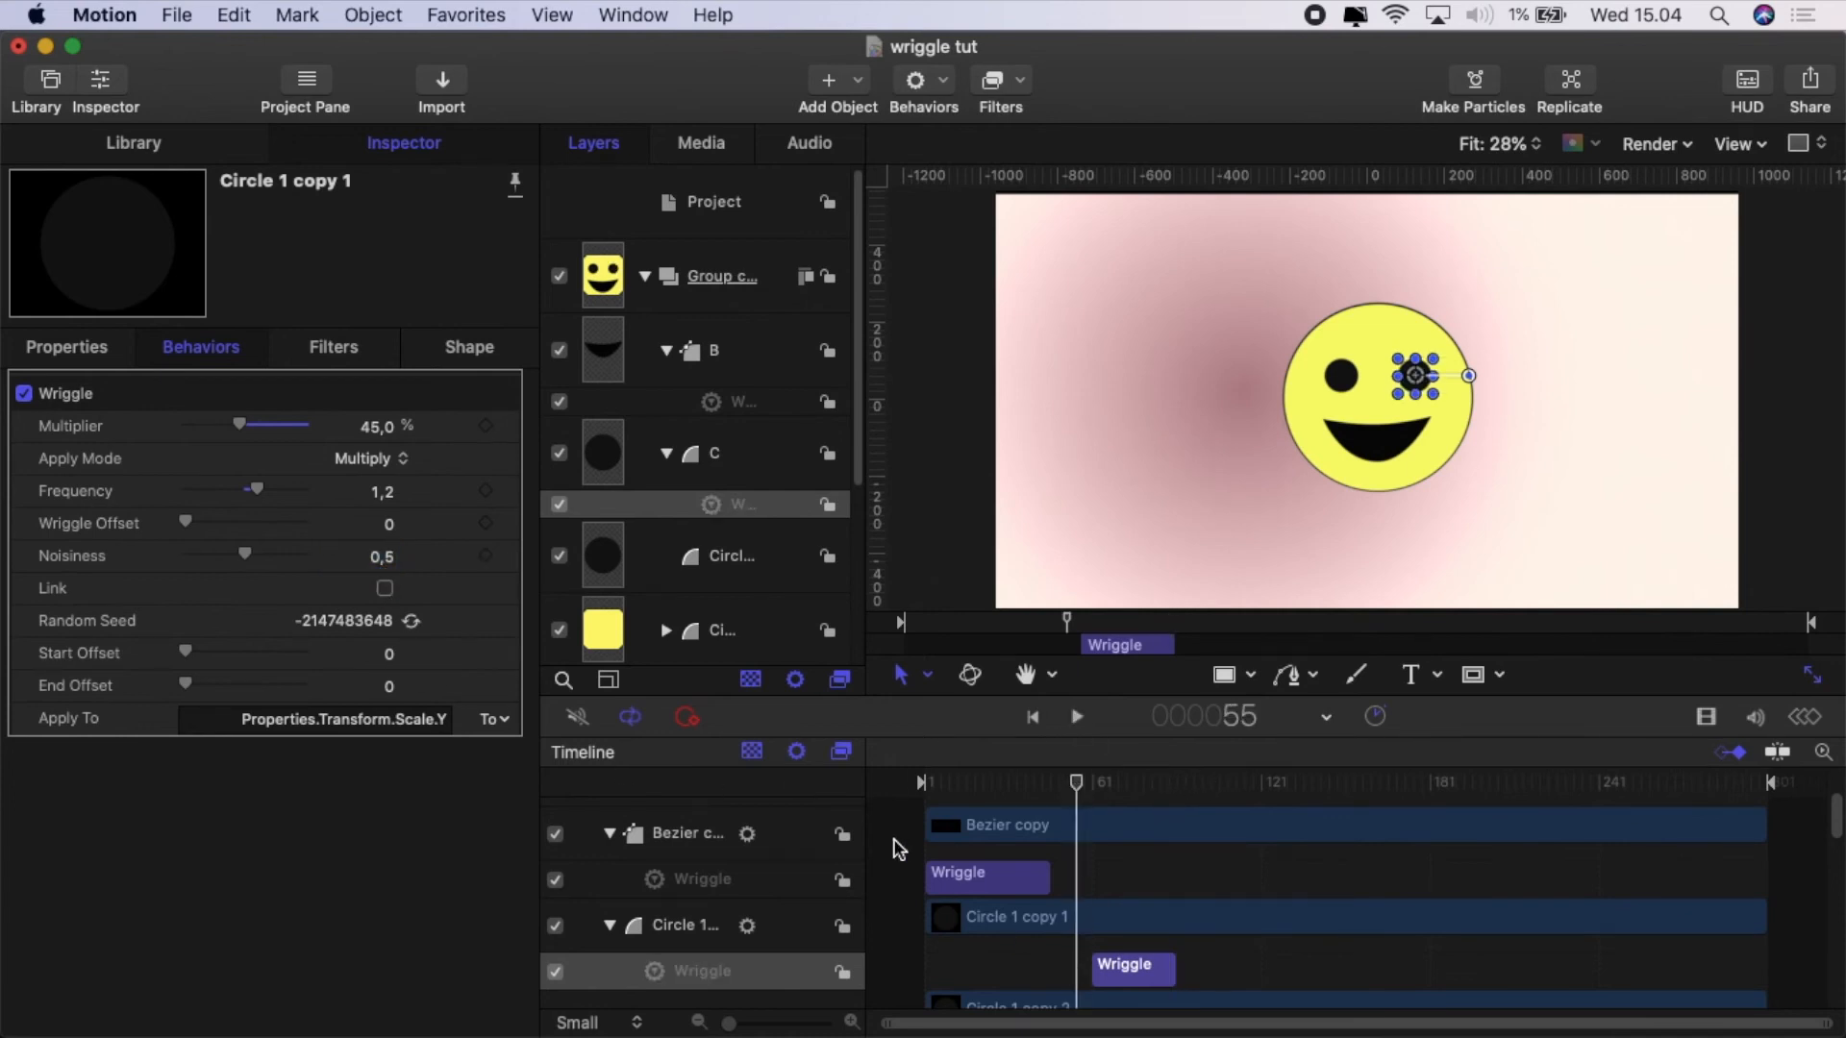
{"action": "left_click", "coordinate": [897, 846]}
{"action": "left_click", "coordinate": [1077, 719]}
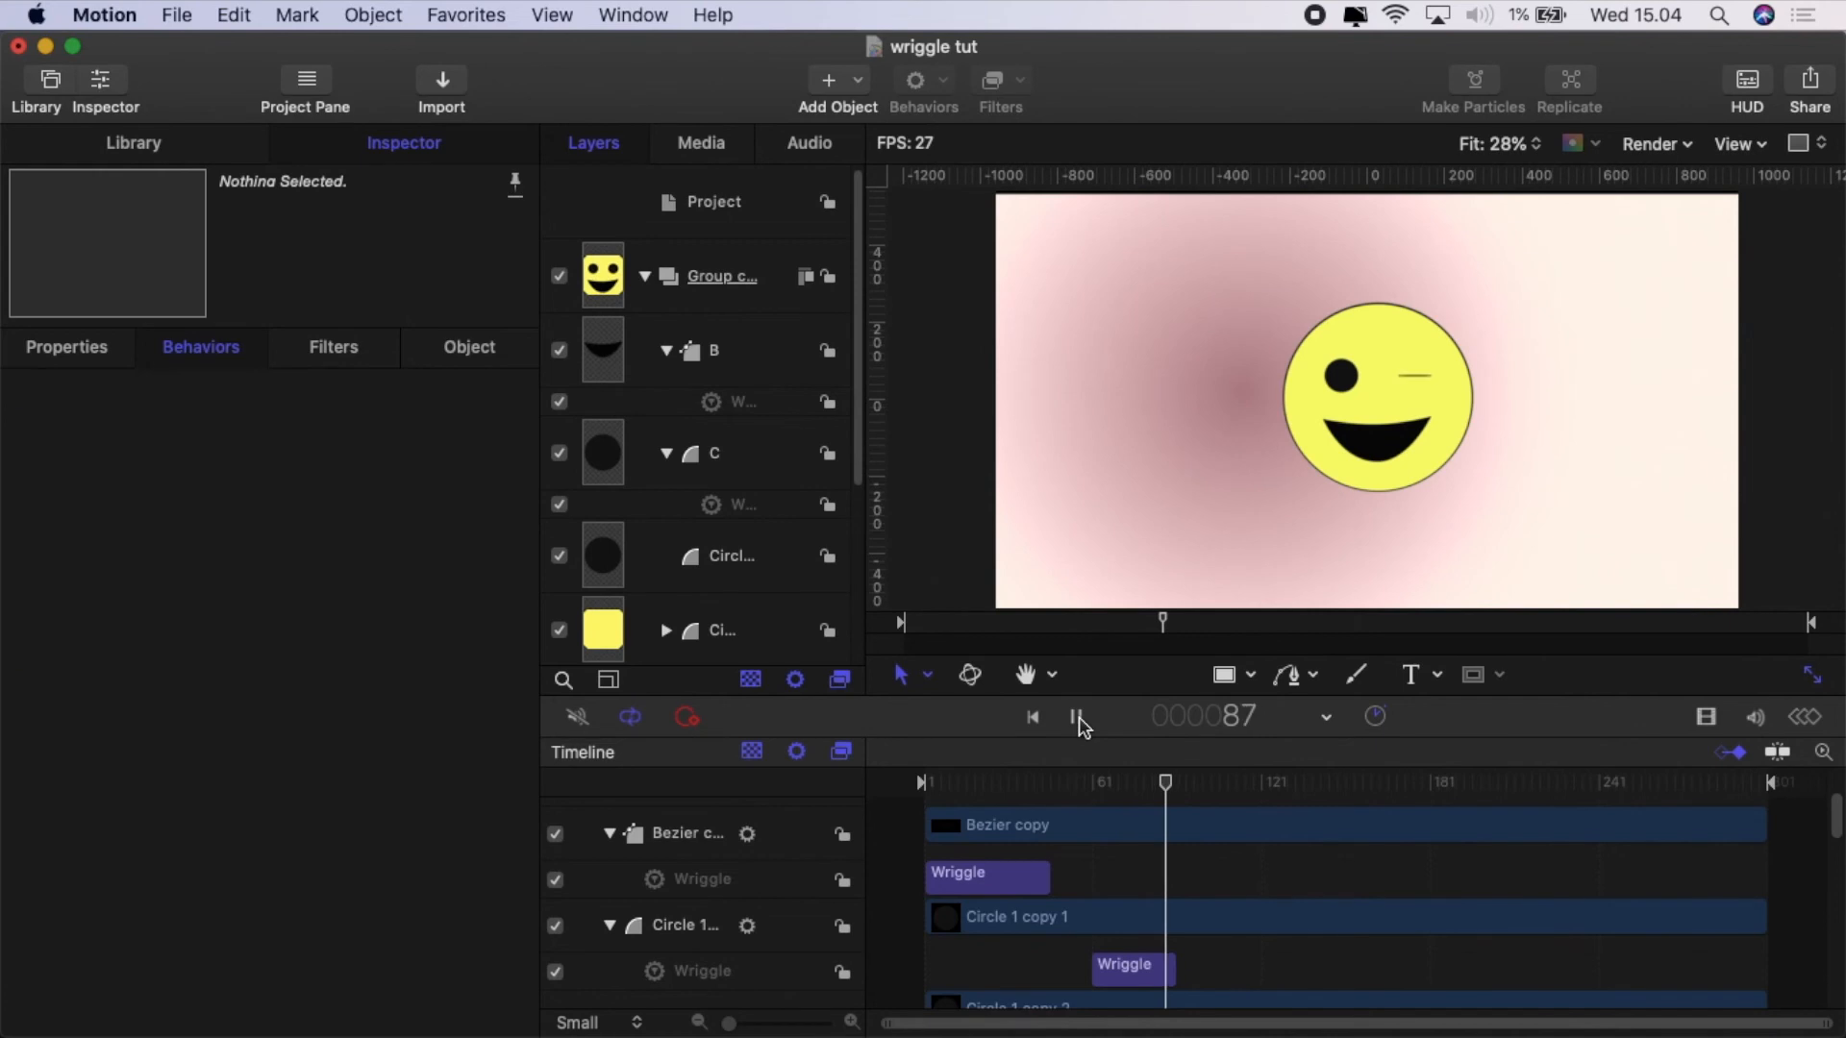
{"action": "left_click", "coordinate": [1034, 718]}
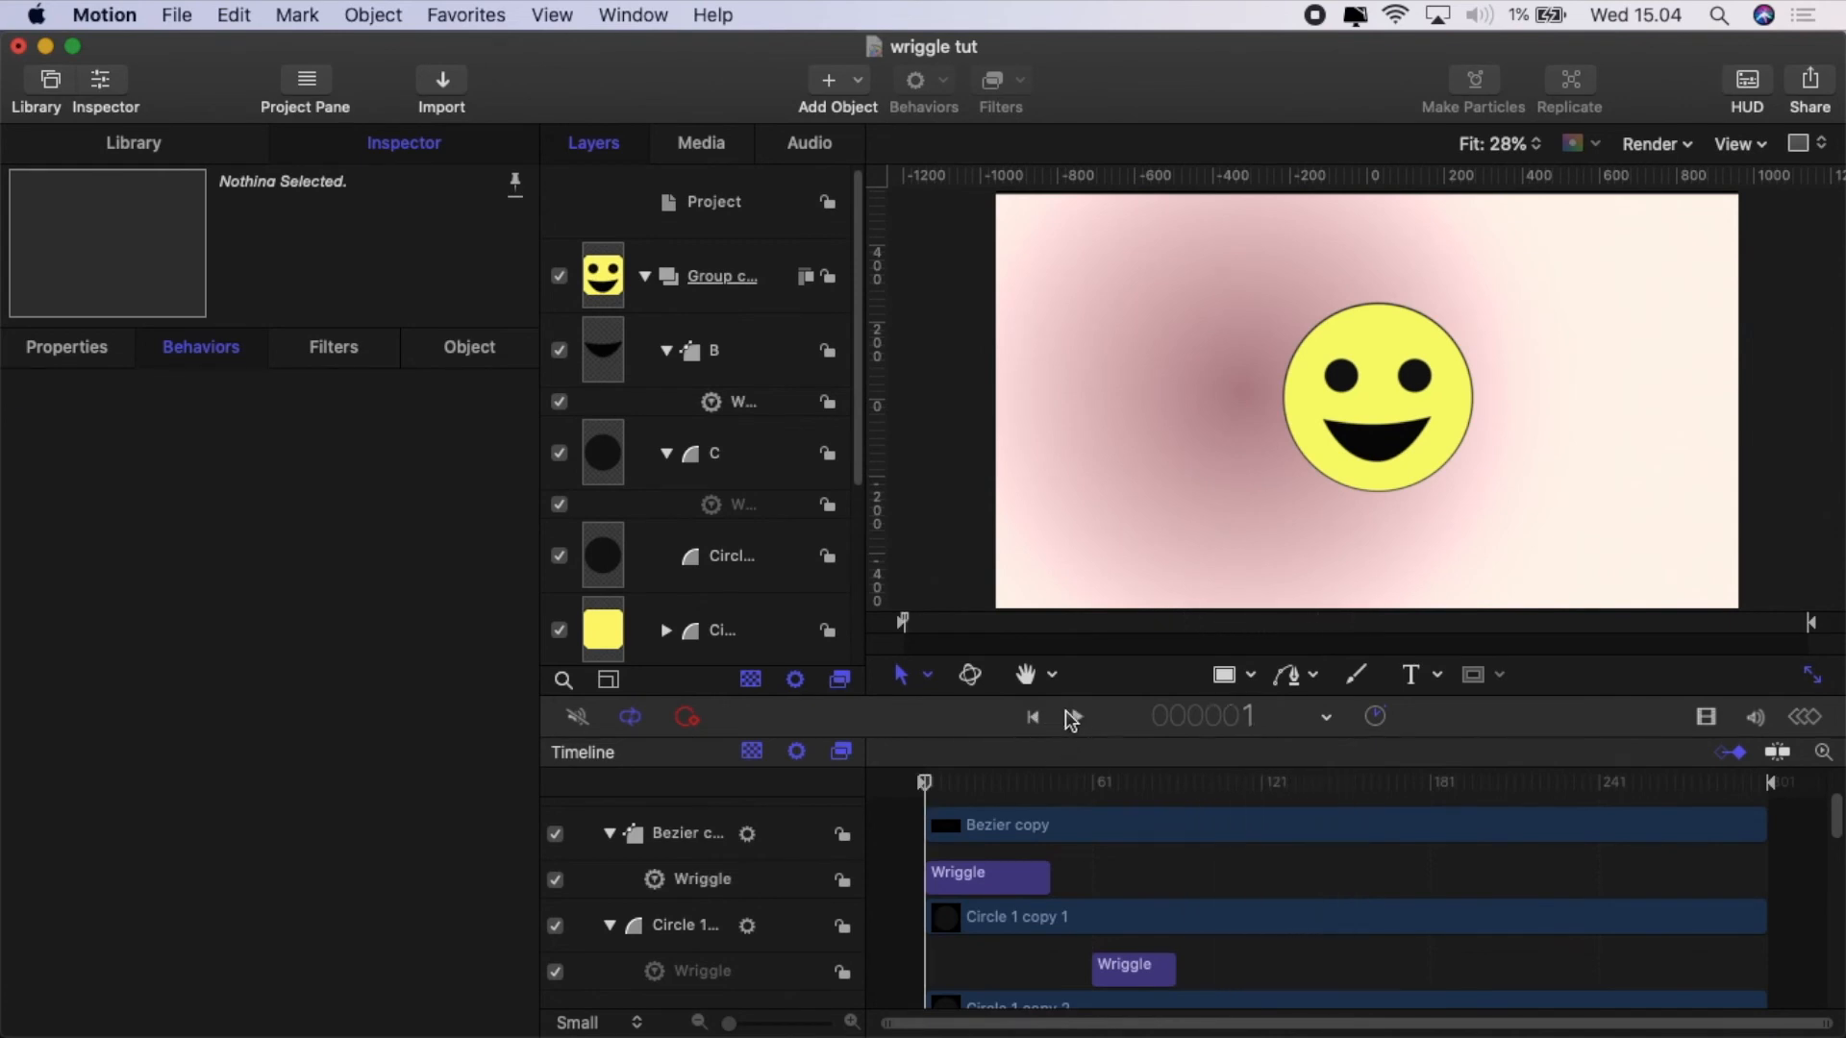
{"action": "left_click", "coordinate": [1078, 719]}
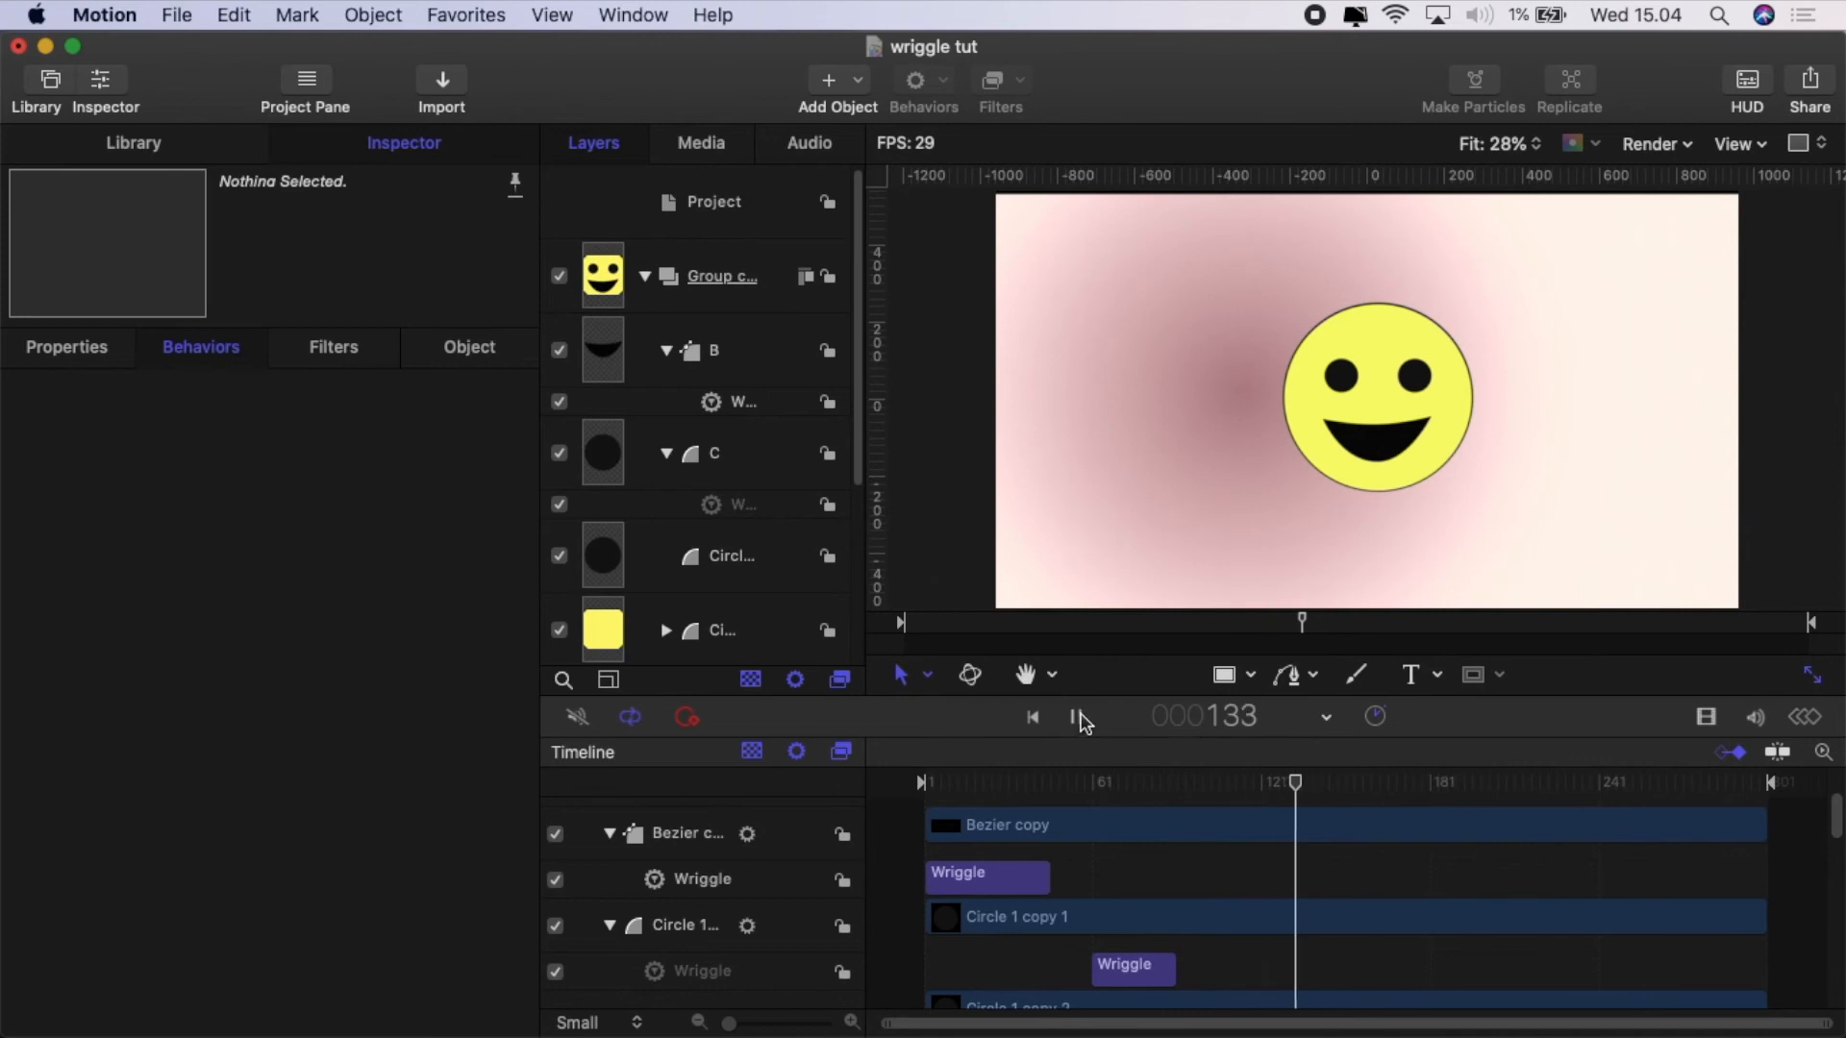
{"action": "left_click", "coordinate": [1079, 721]}
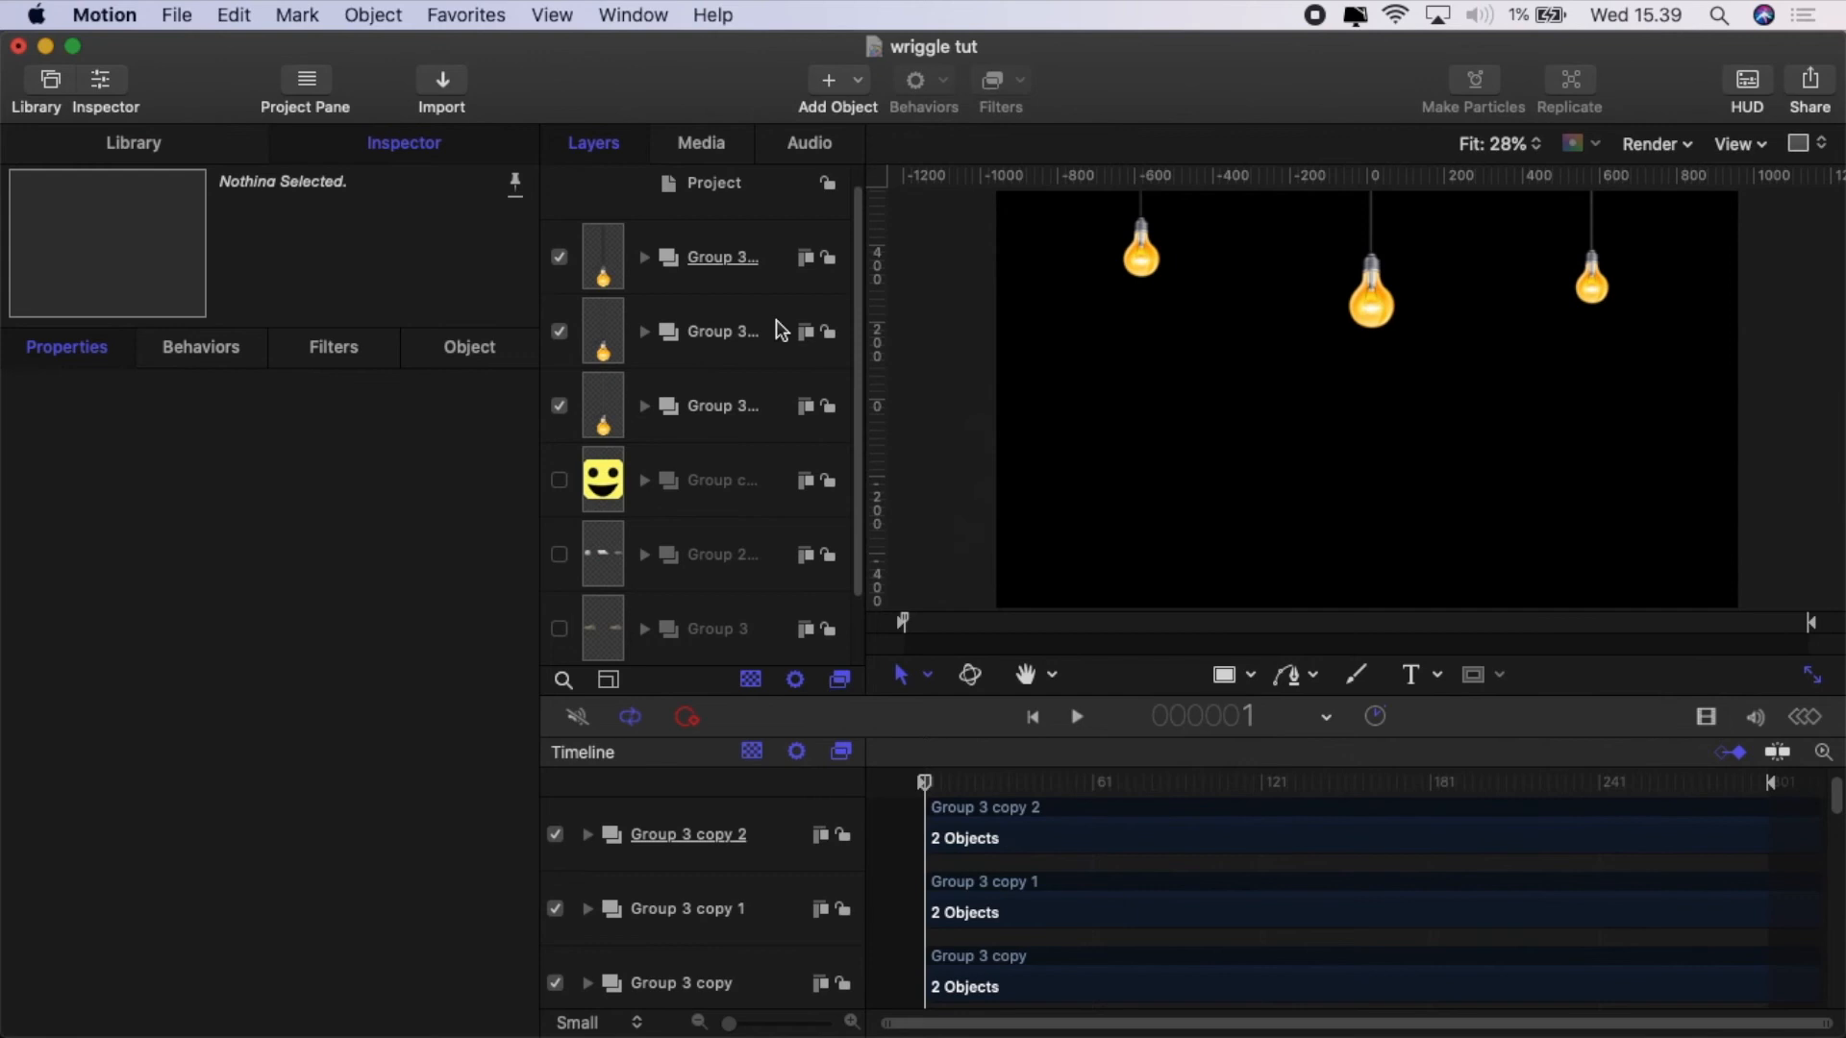
Enable the Glow filter and Wriggle behavior on the bulb image in Group 3 copy 2 and show the Wriggle's settings.
{"action": "left_click", "coordinate": [707, 415]}
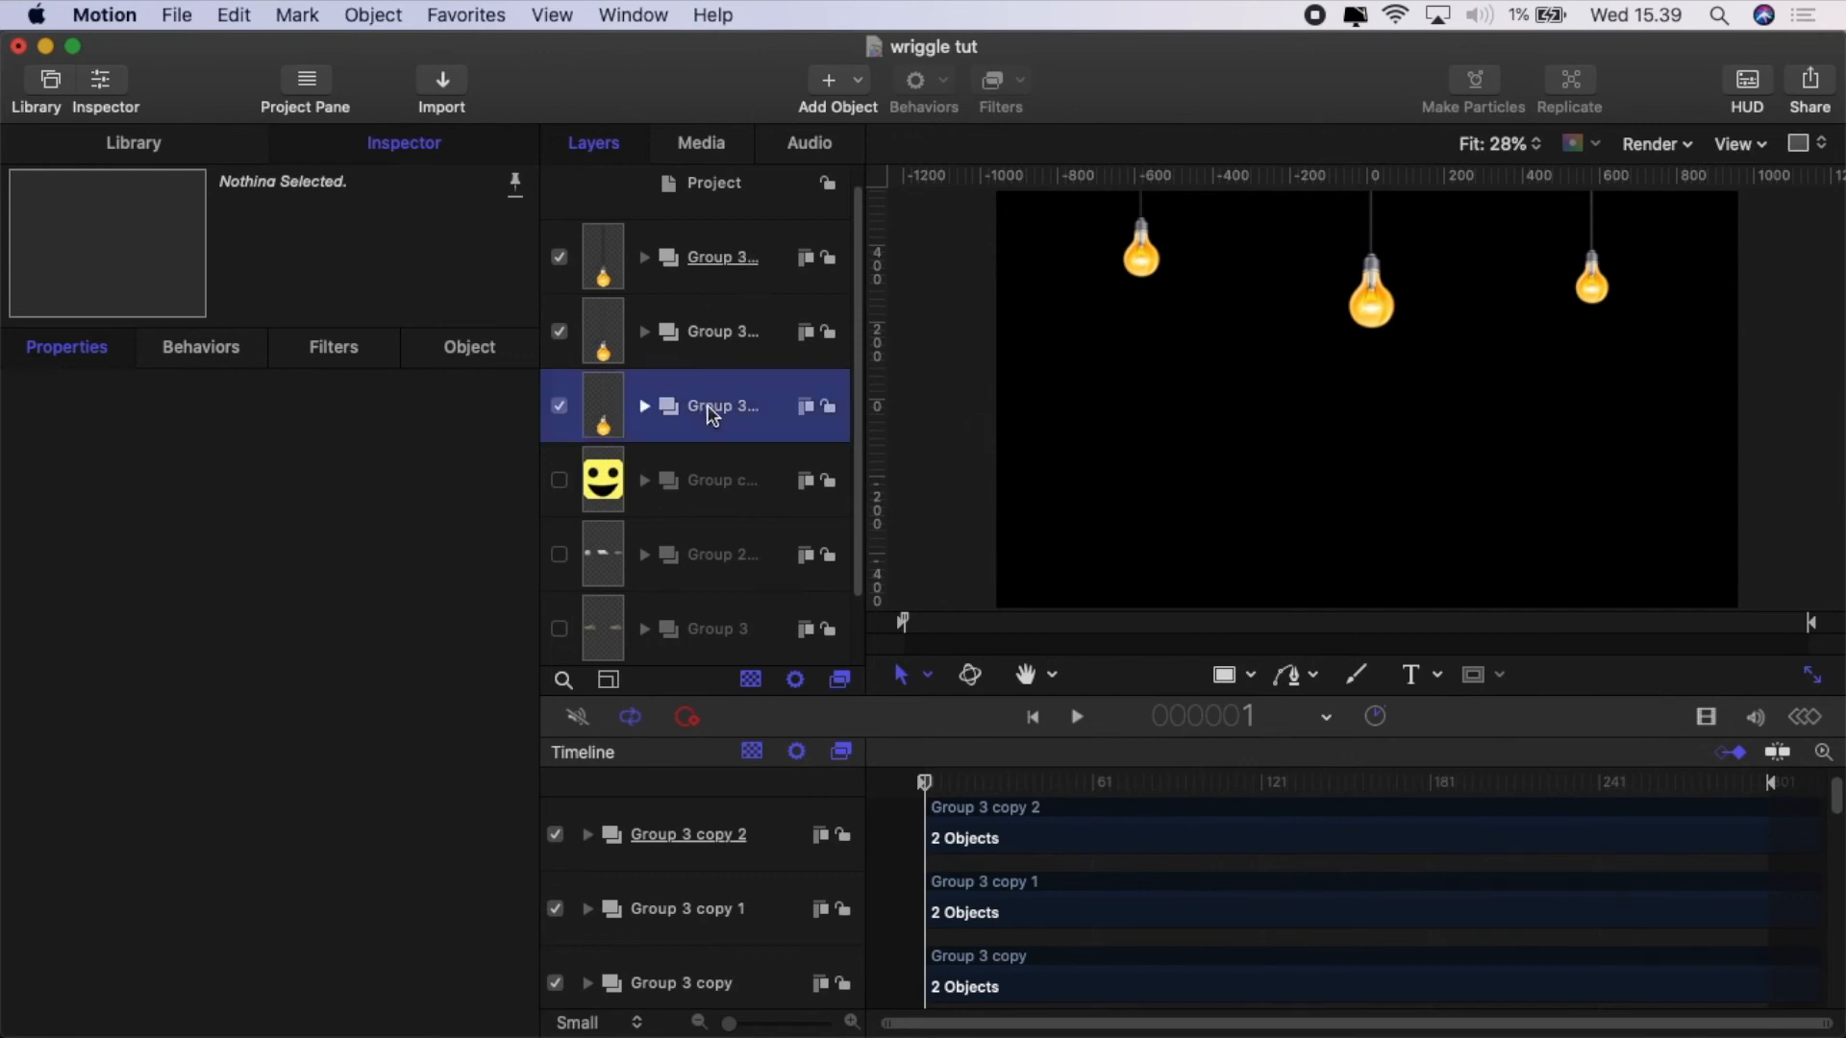
{"action": "left_click", "coordinate": [721, 338]}
{"action": "left_click", "coordinate": [723, 272]}
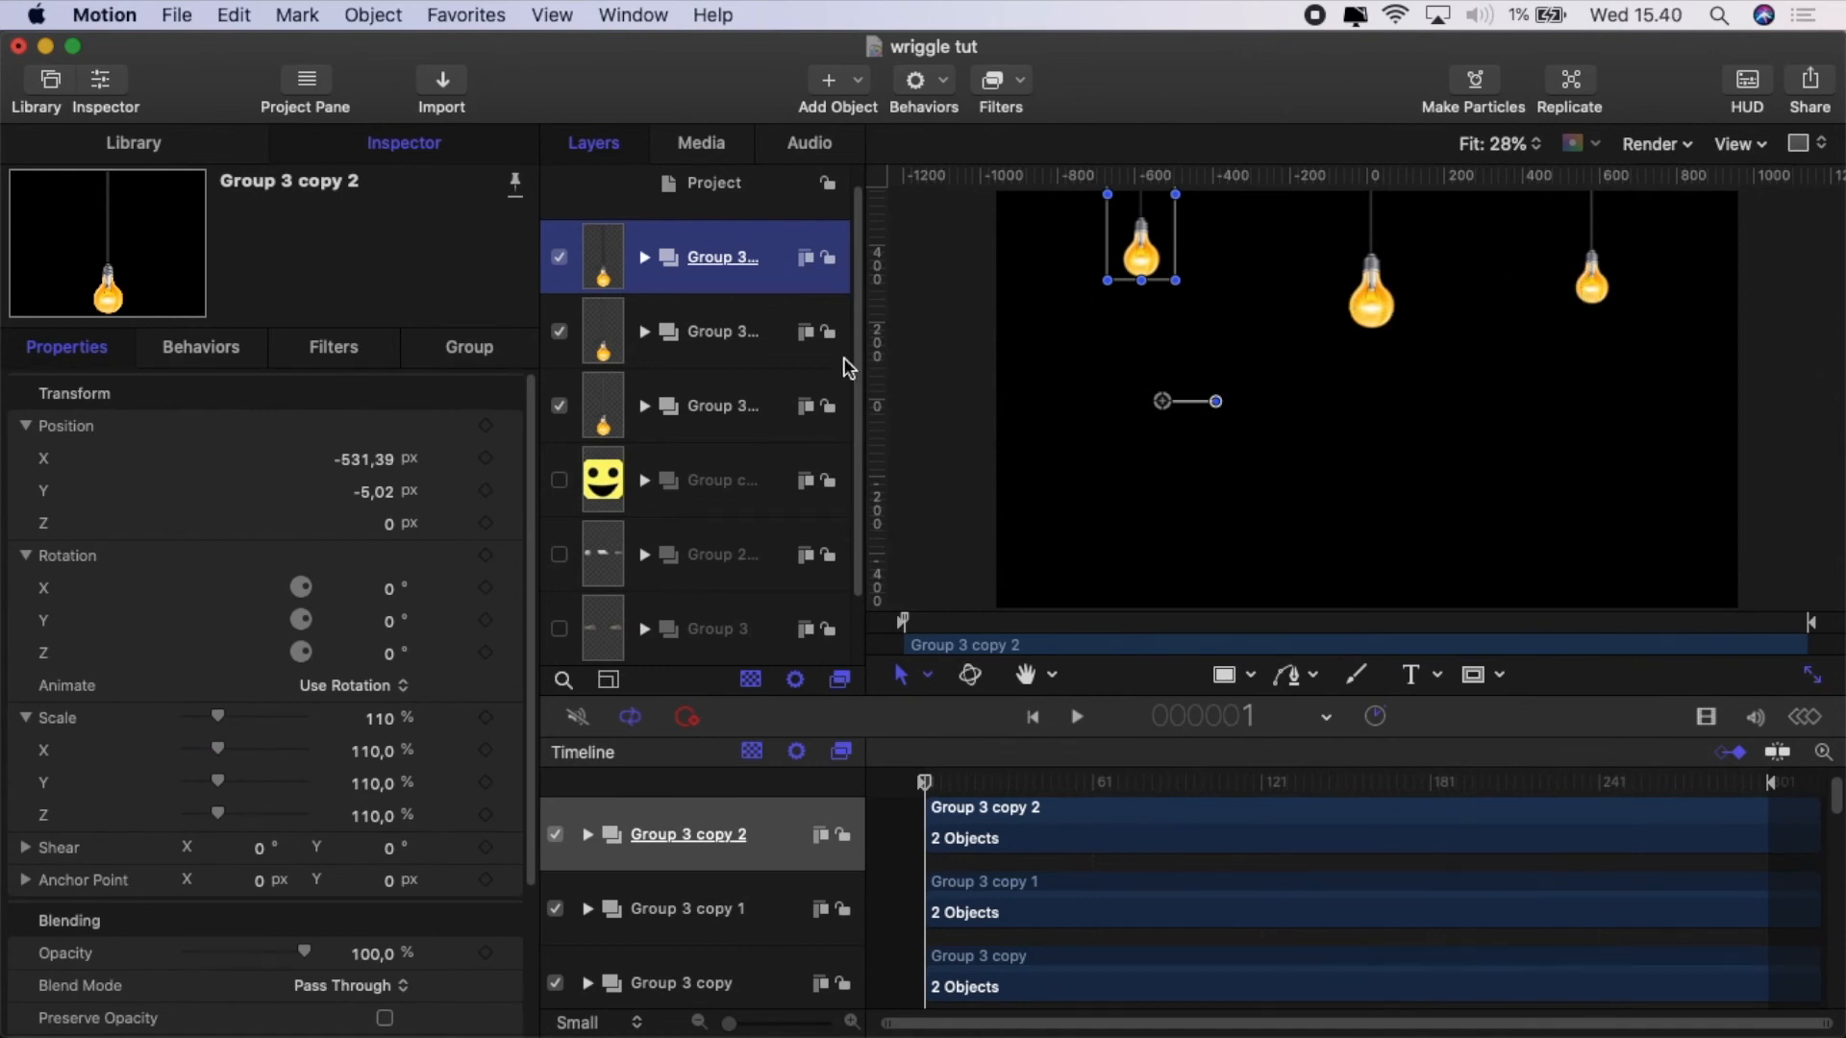
{"action": "left_click", "coordinate": [645, 259]}
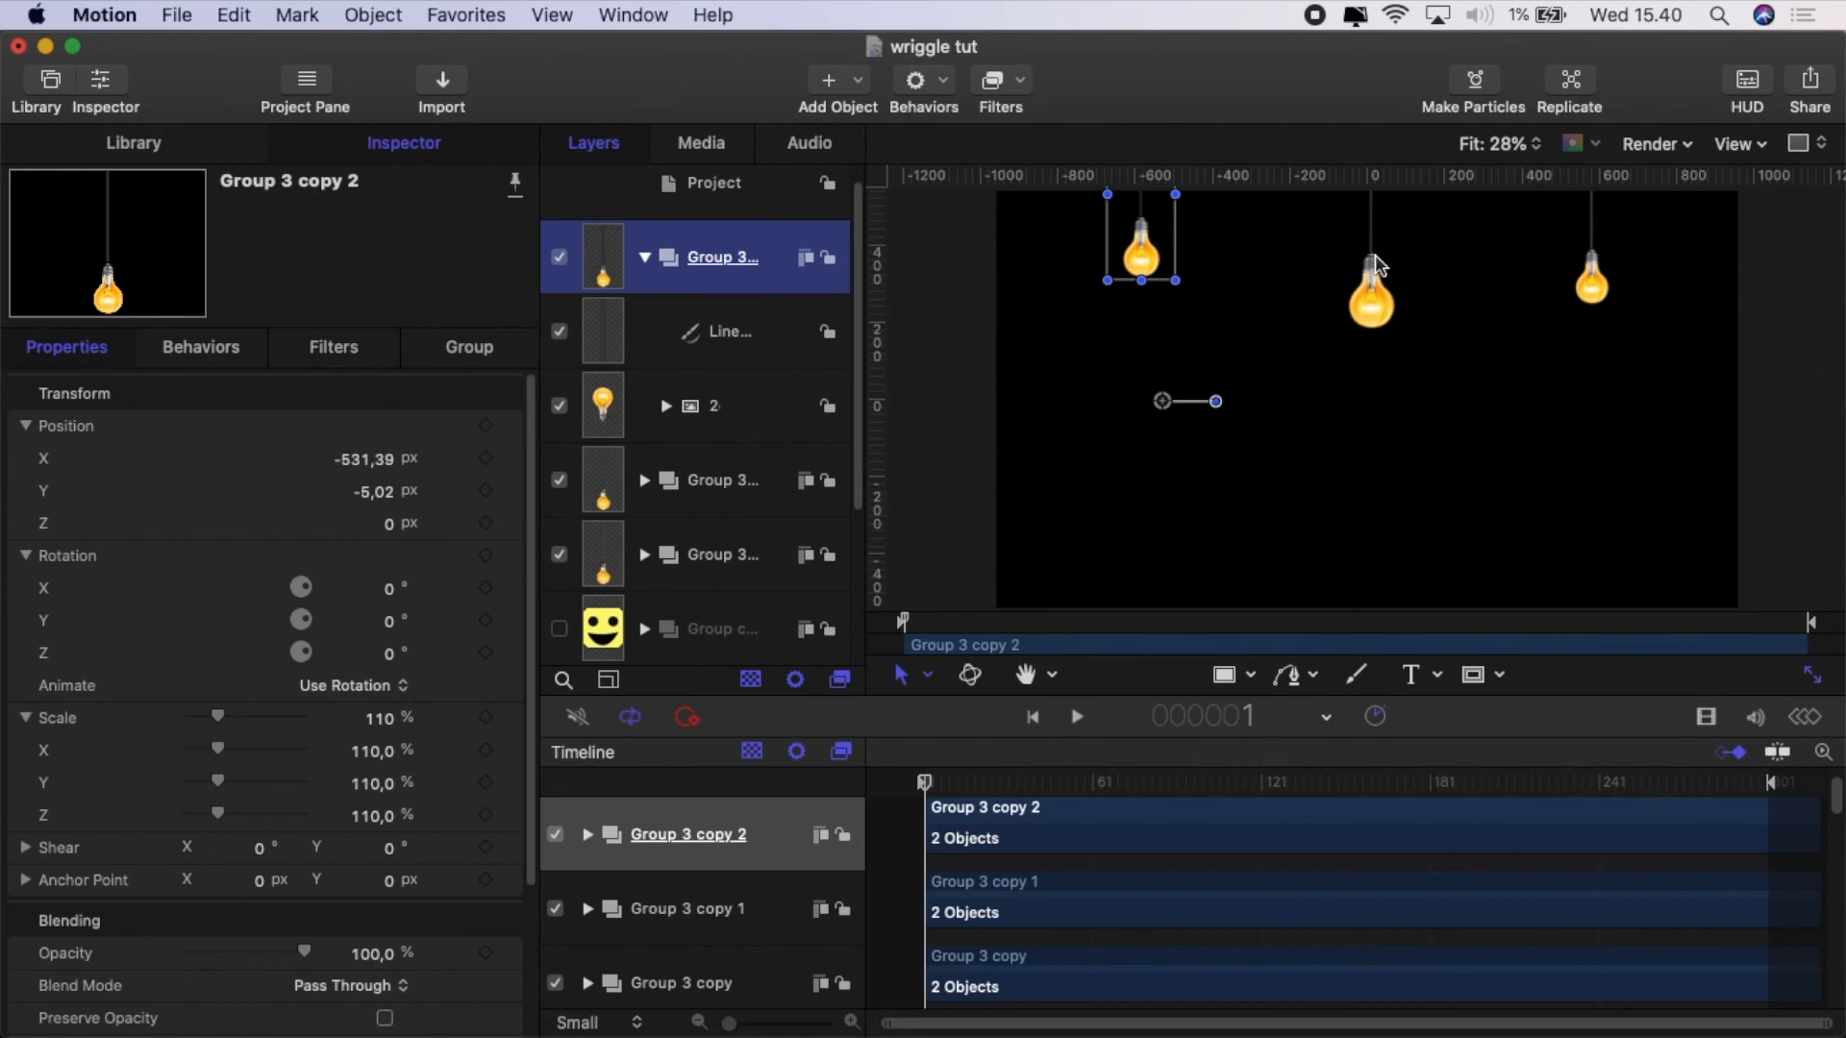
{"action": "left_click", "coordinate": [755, 349]}
{"action": "left_click", "coordinate": [692, 417]}
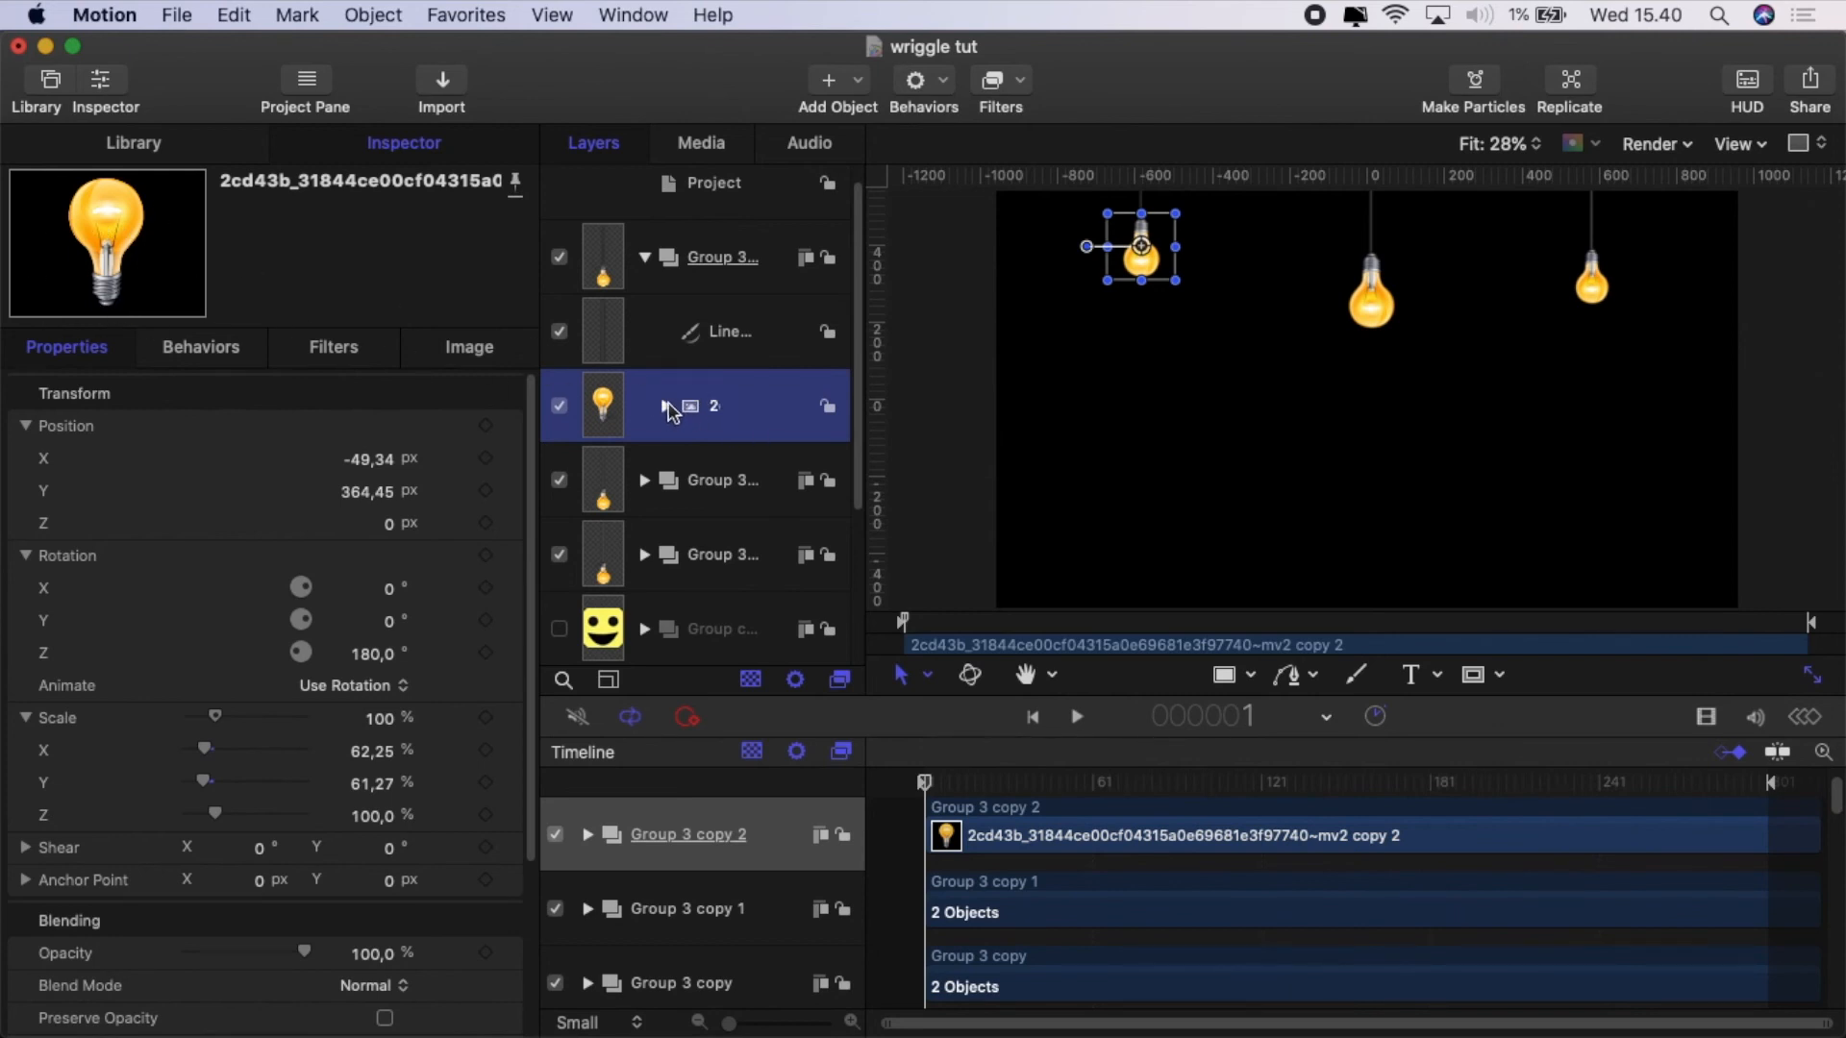
{"action": "left_click", "coordinate": [667, 407]}
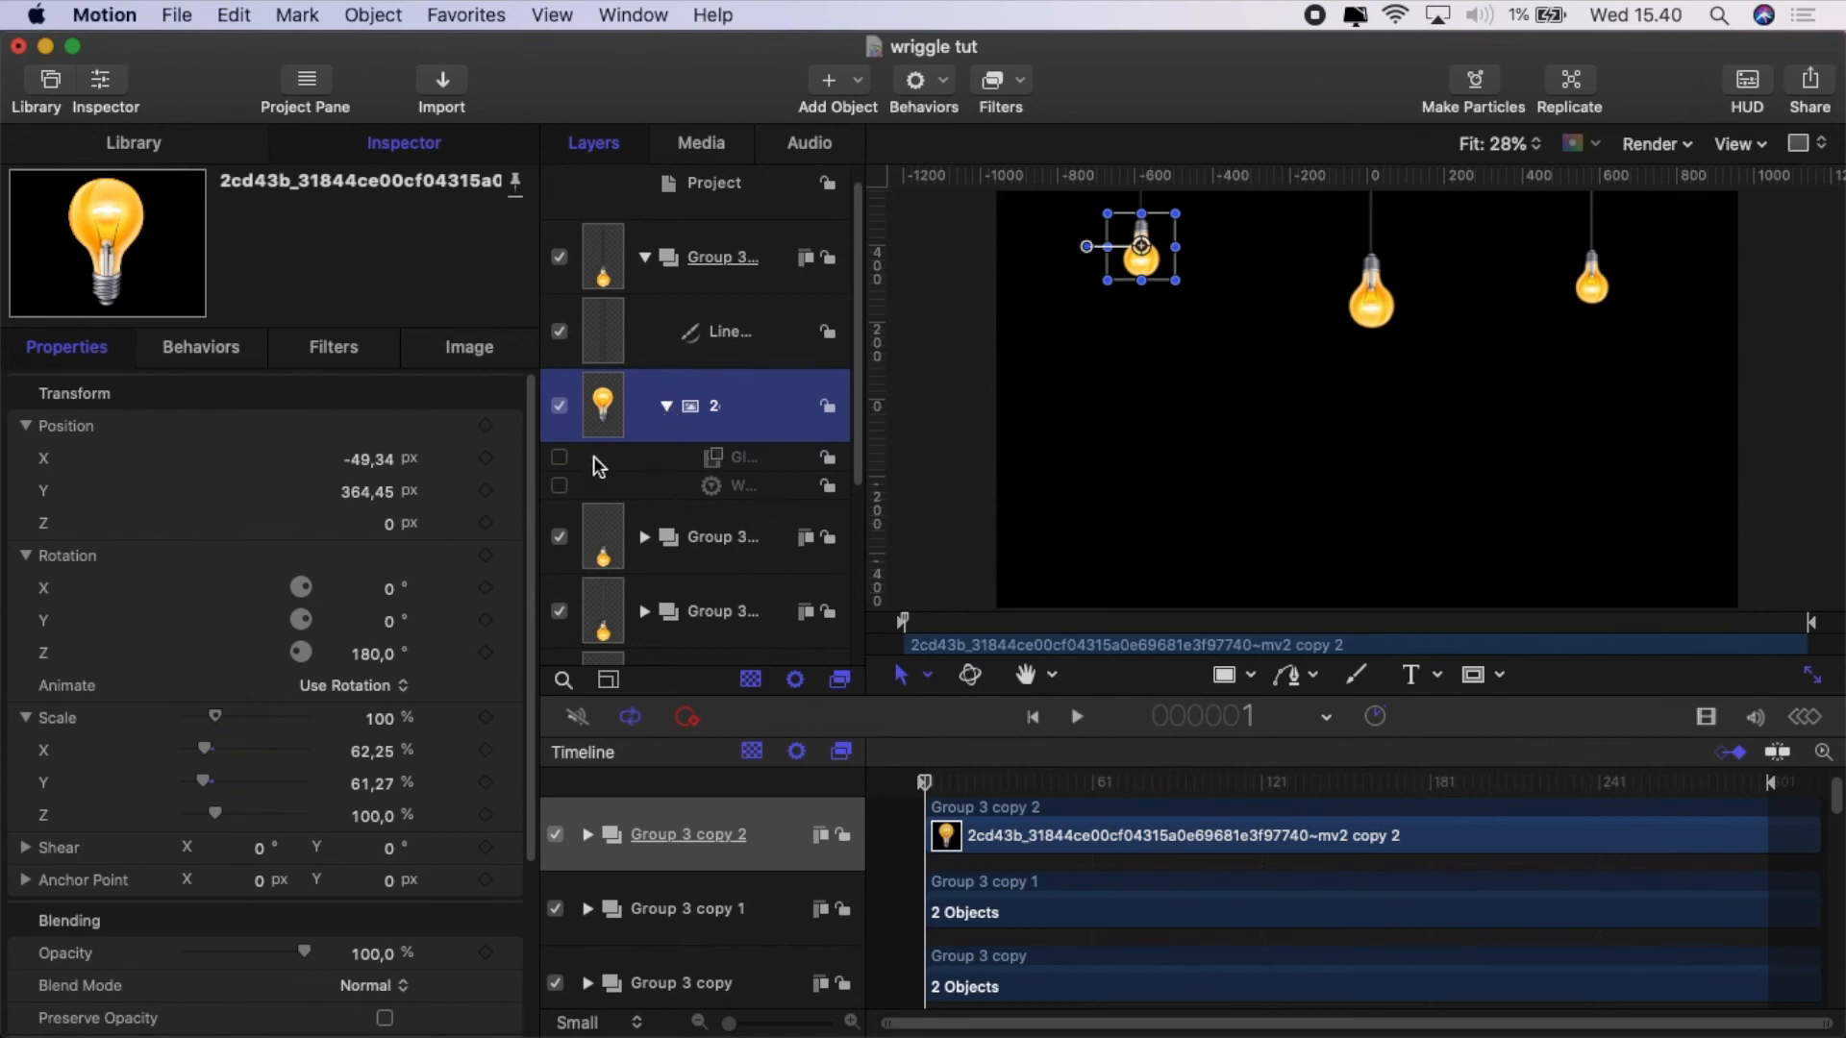
{"action": "left_click", "coordinate": [559, 458]}
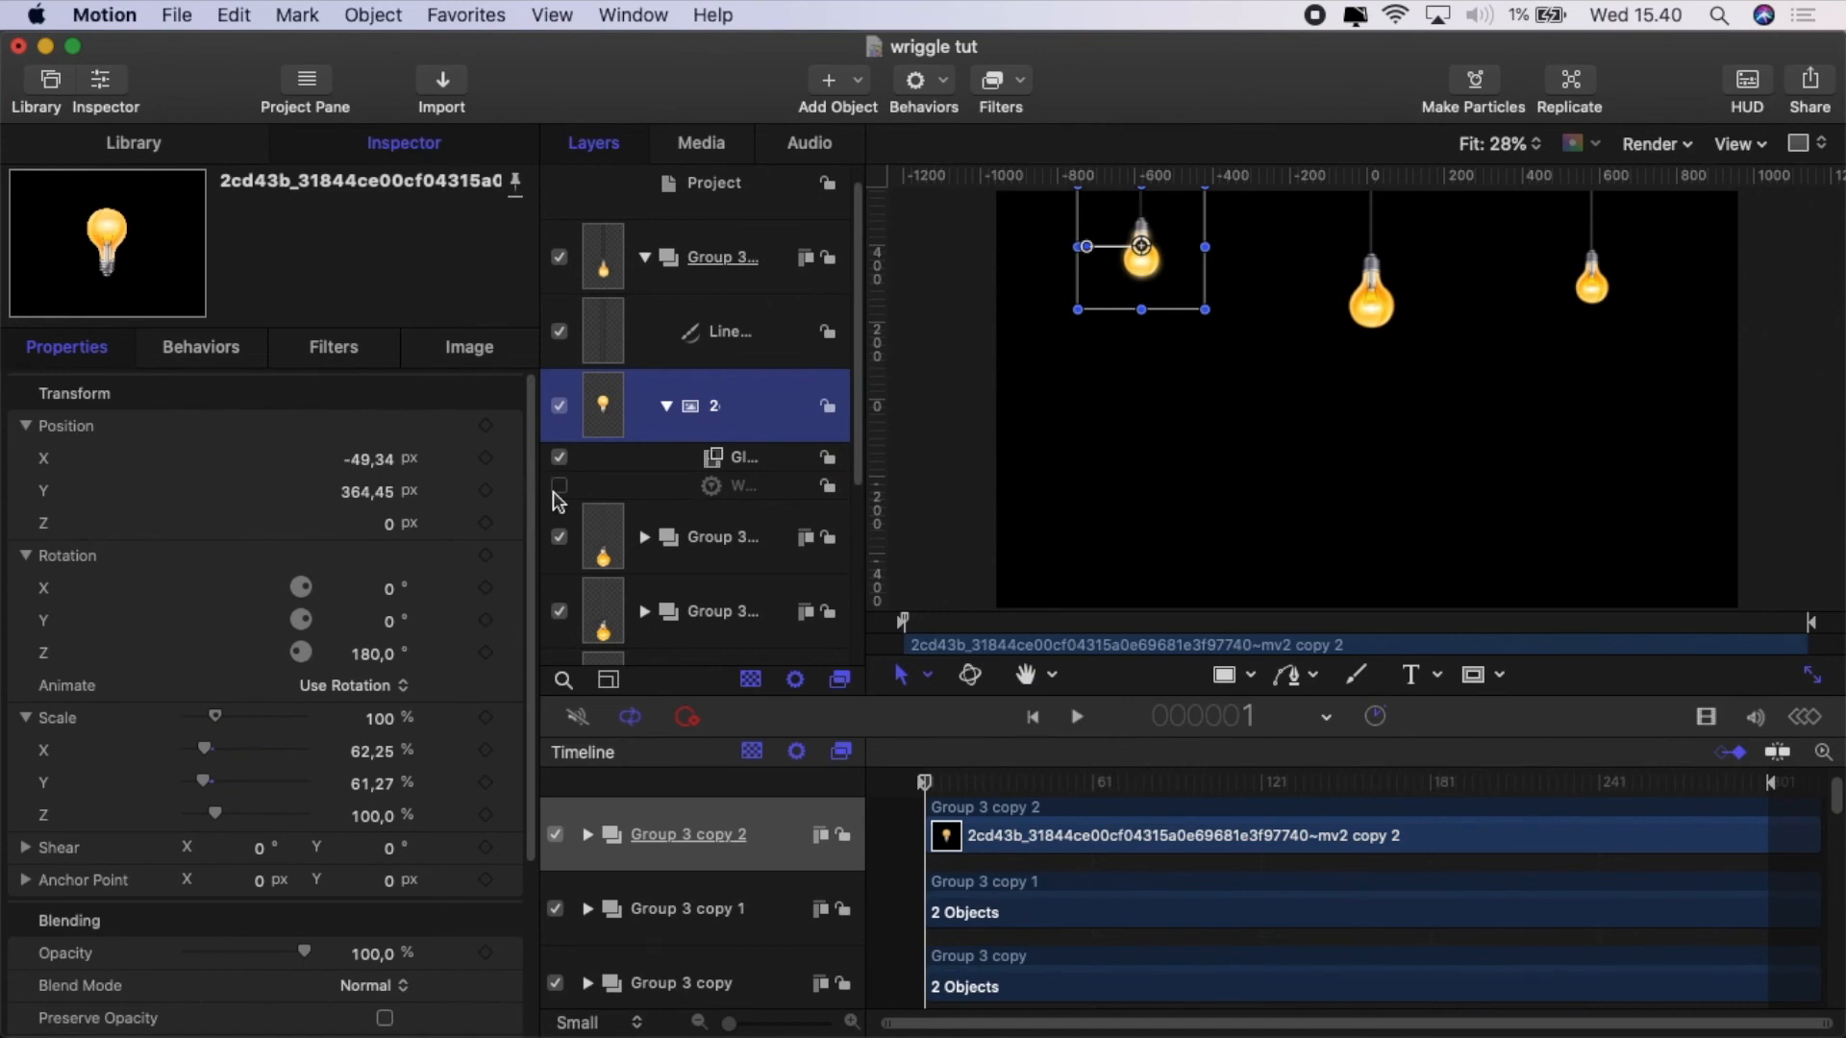
{"action": "left_click", "coordinate": [560, 489]}
{"action": "left_click", "coordinate": [240, 350]}
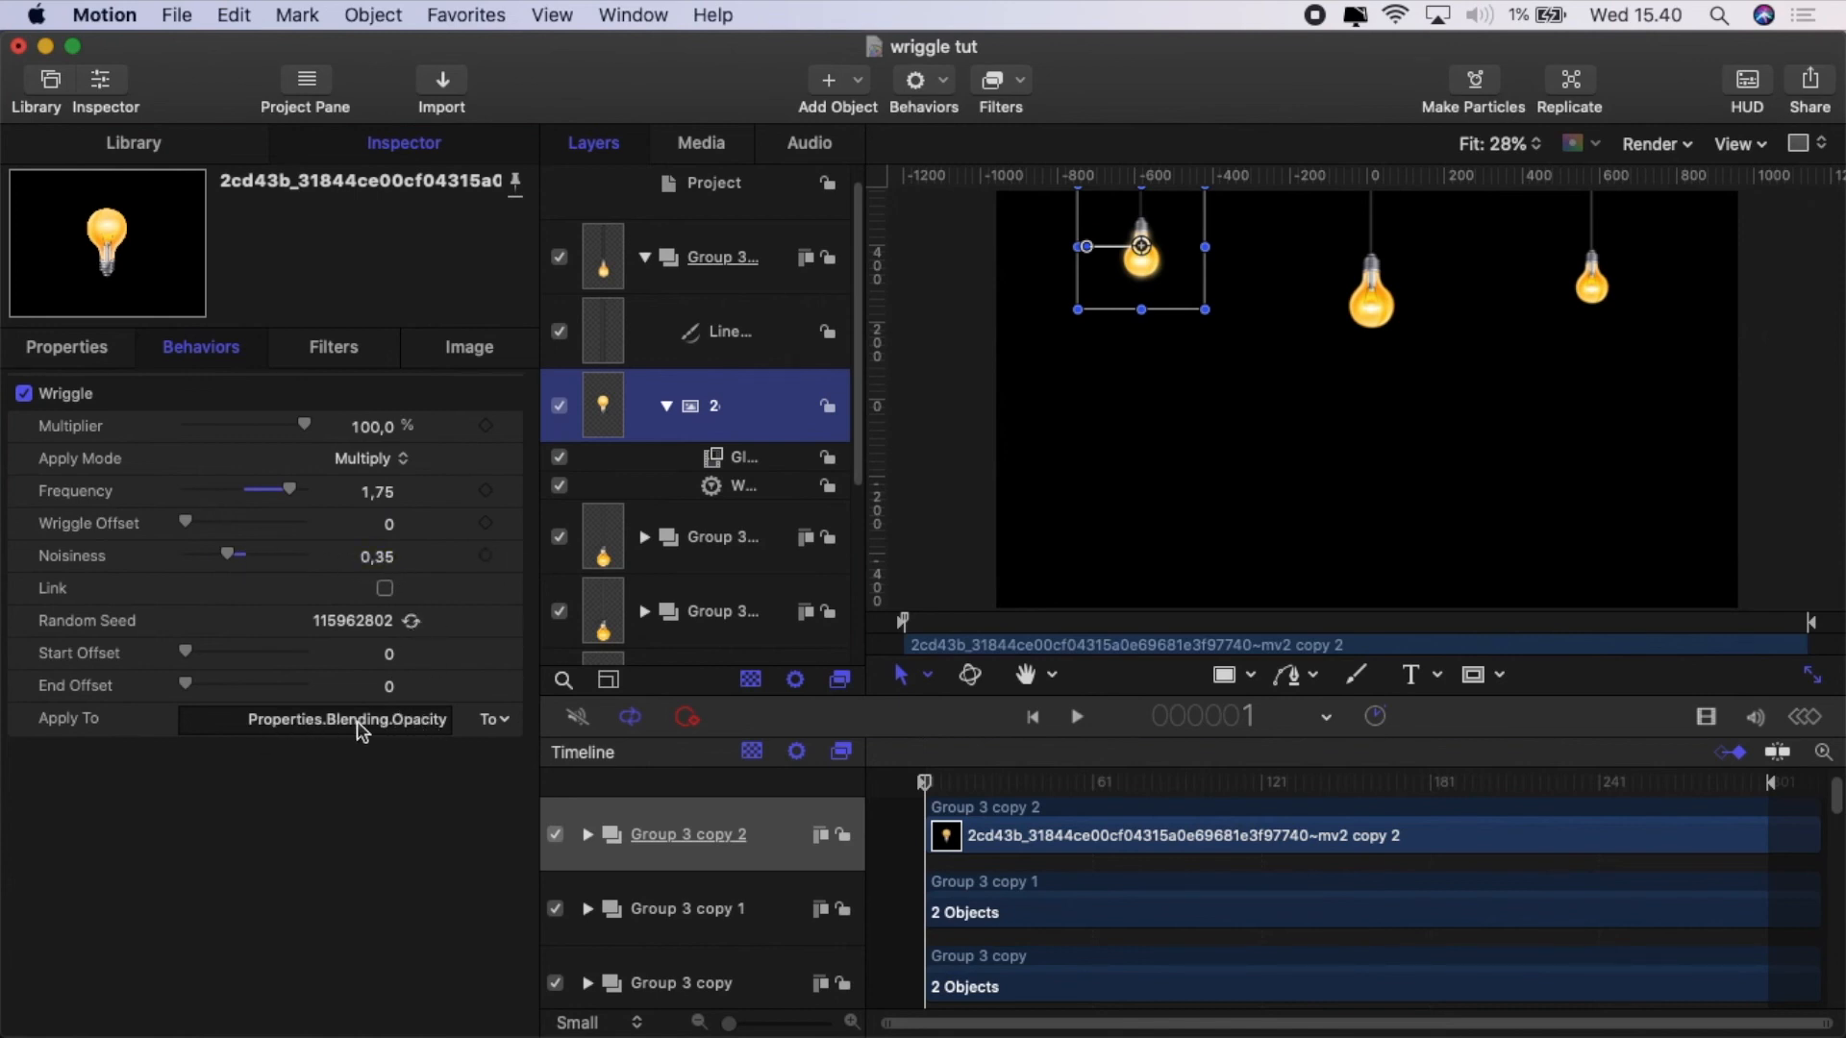
Enable the Glow filter and Wriggle behavior on the middle bulb image in Group 3 copy 1.
{"action": "left_click", "coordinate": [644, 538]}
{"action": "left_click", "coordinate": [696, 625]}
{"action": "scroll", "coordinate": [673, 606], "scroll_direction": "down", "scroll_amount": 2}
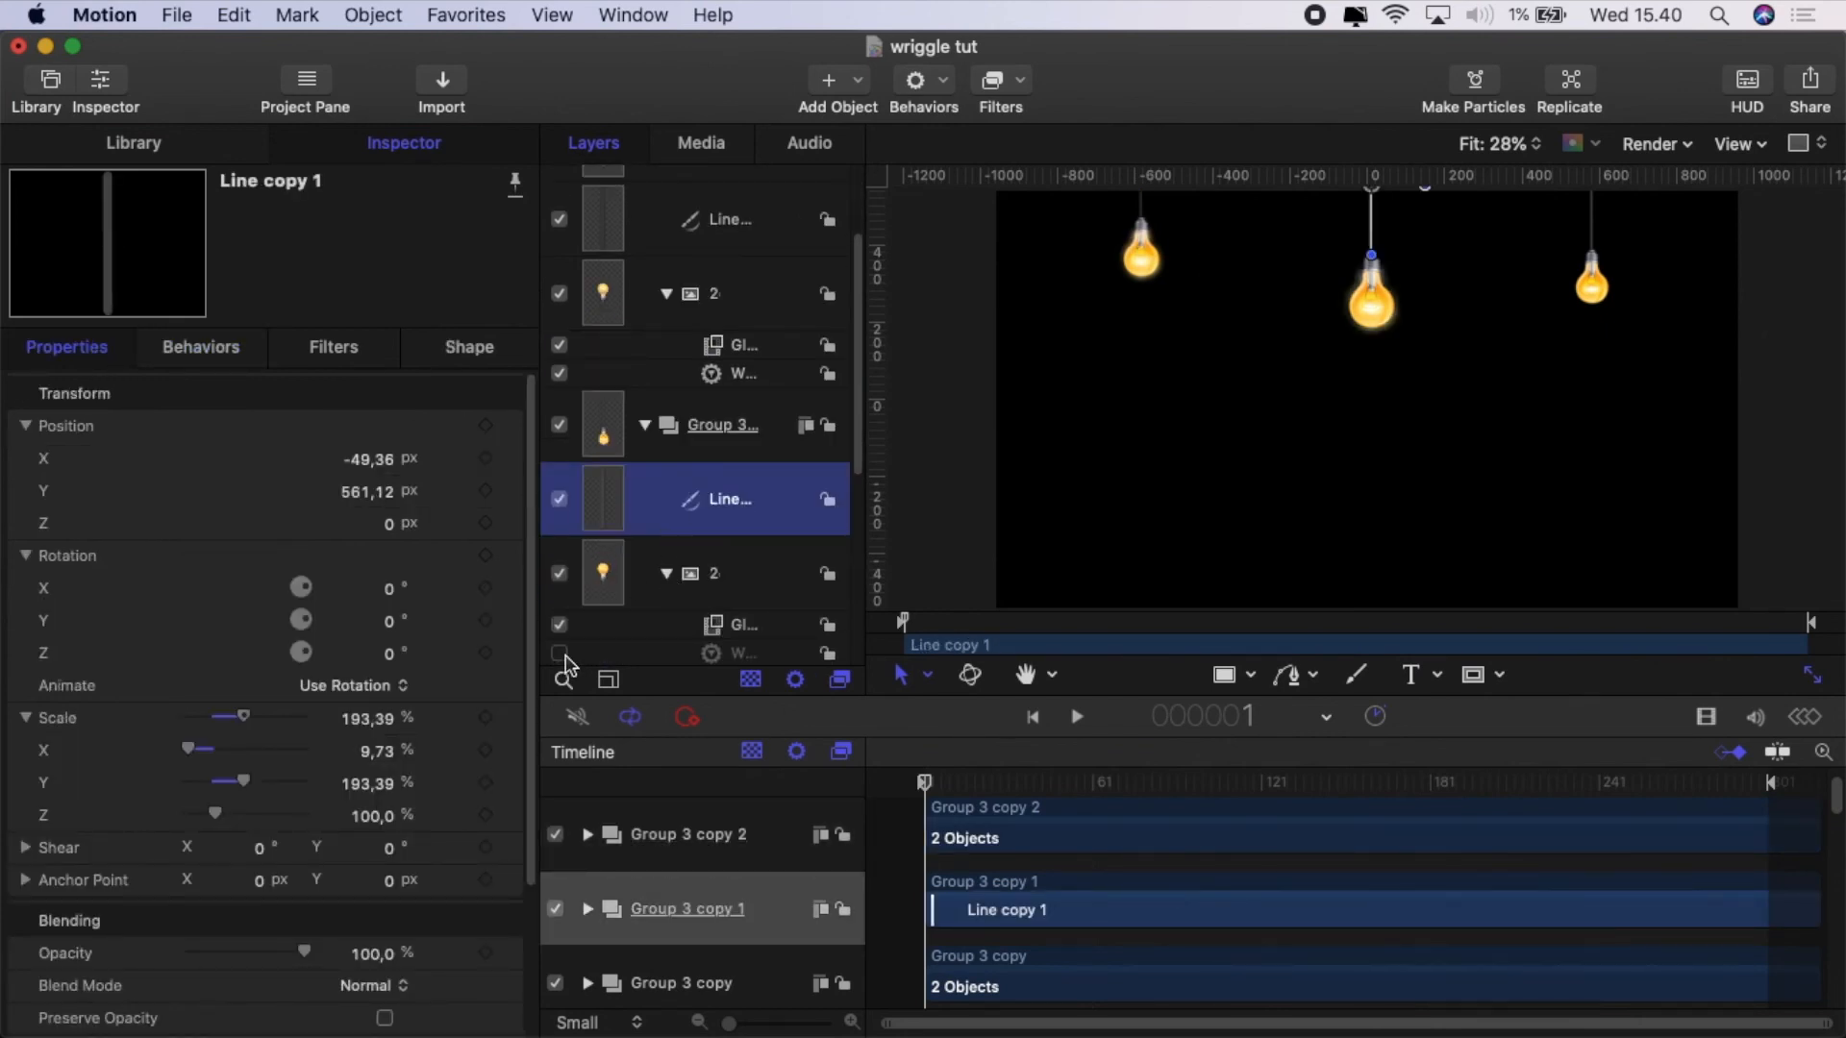
{"action": "scroll", "coordinate": [671, 577], "scroll_direction": "down", "scroll_amount": 4}
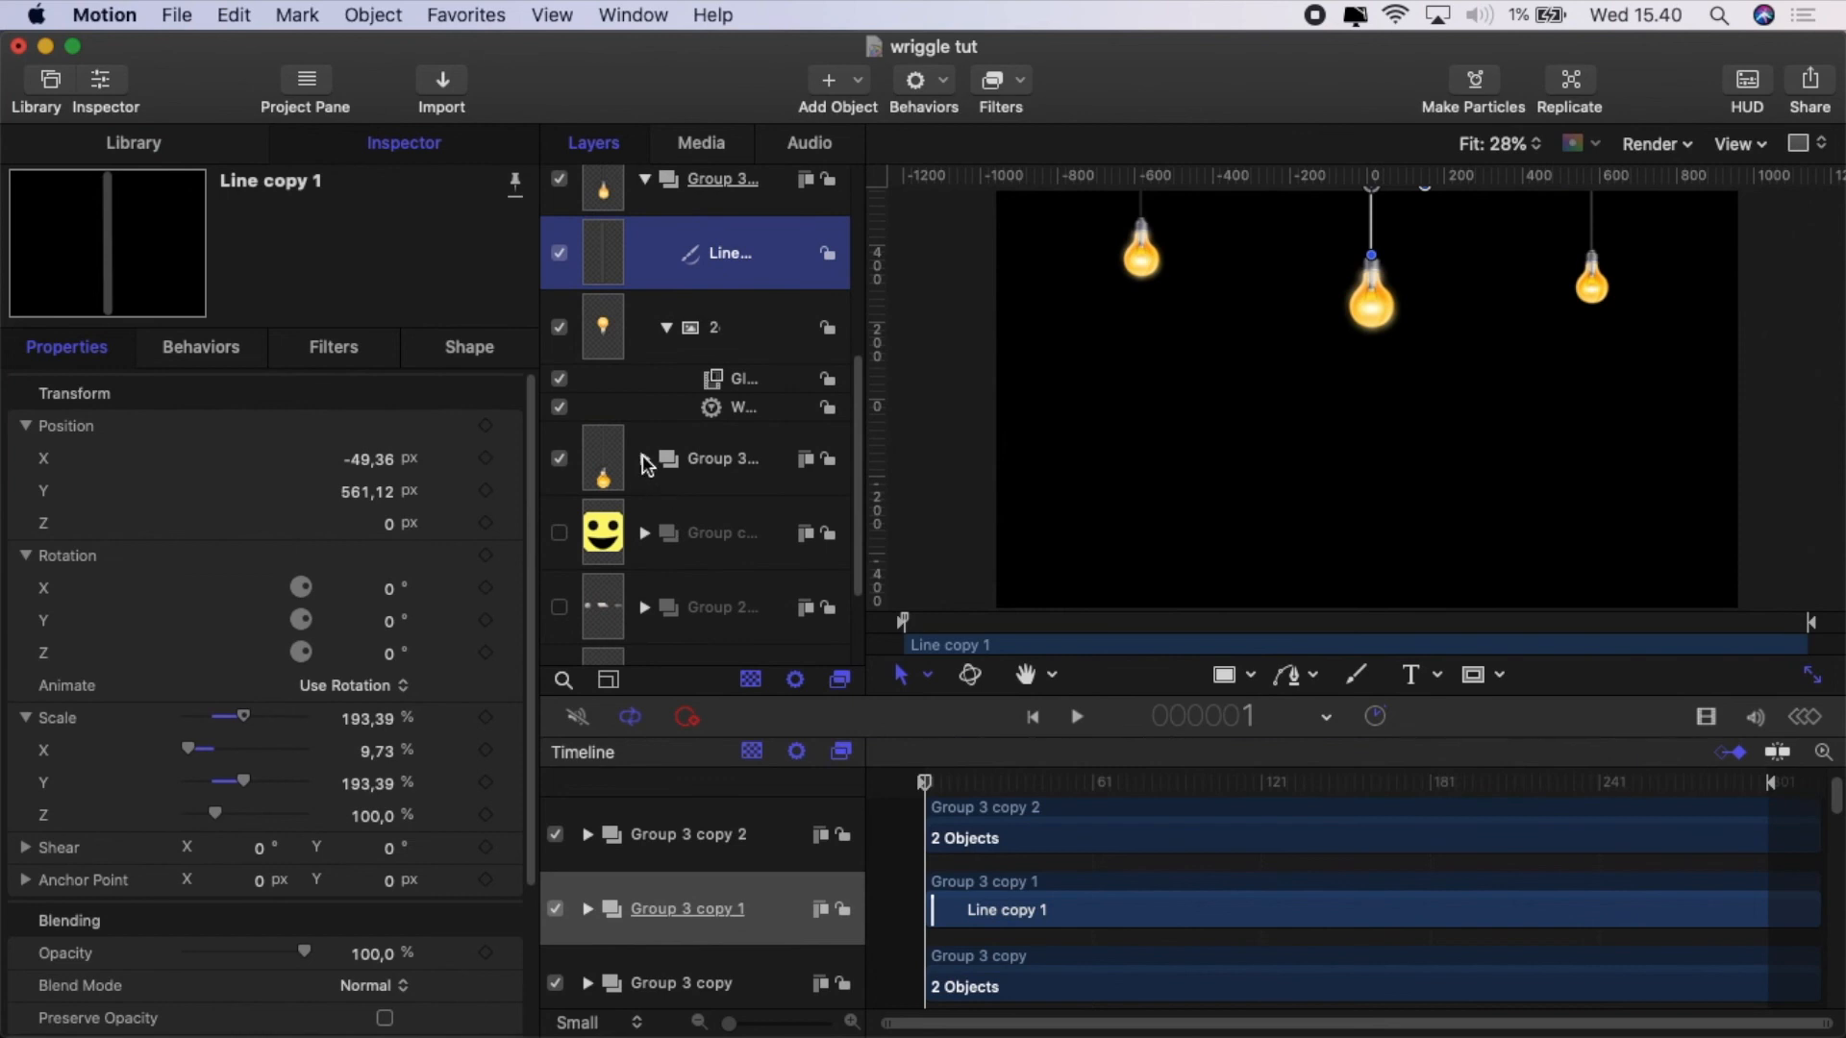
Enable the Glow filter and Wriggle behavior on the bulb image in Group 3 copy and play the animation.
{"action": "left_click", "coordinate": [645, 461]}
{"action": "scroll", "coordinate": [615, 529], "scroll_direction": "down", "scroll_amount": 4}
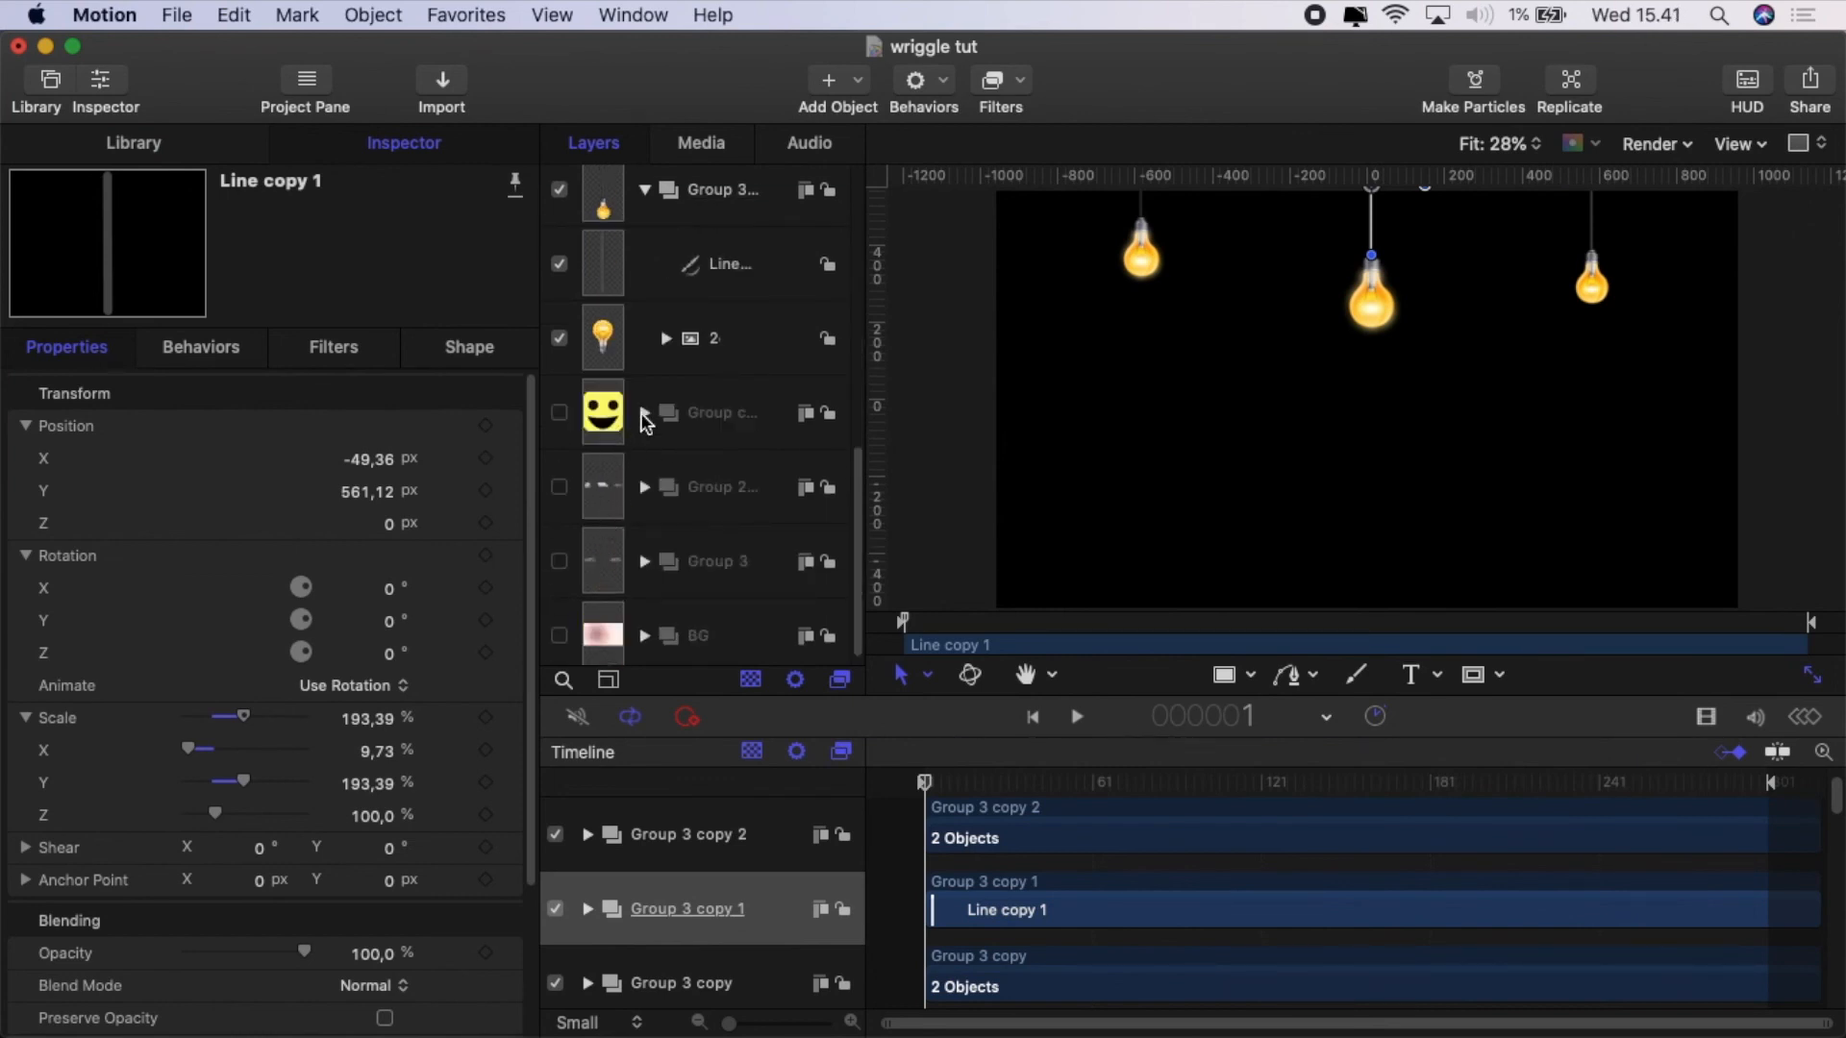
{"action": "left_click", "coordinate": [663, 340]}
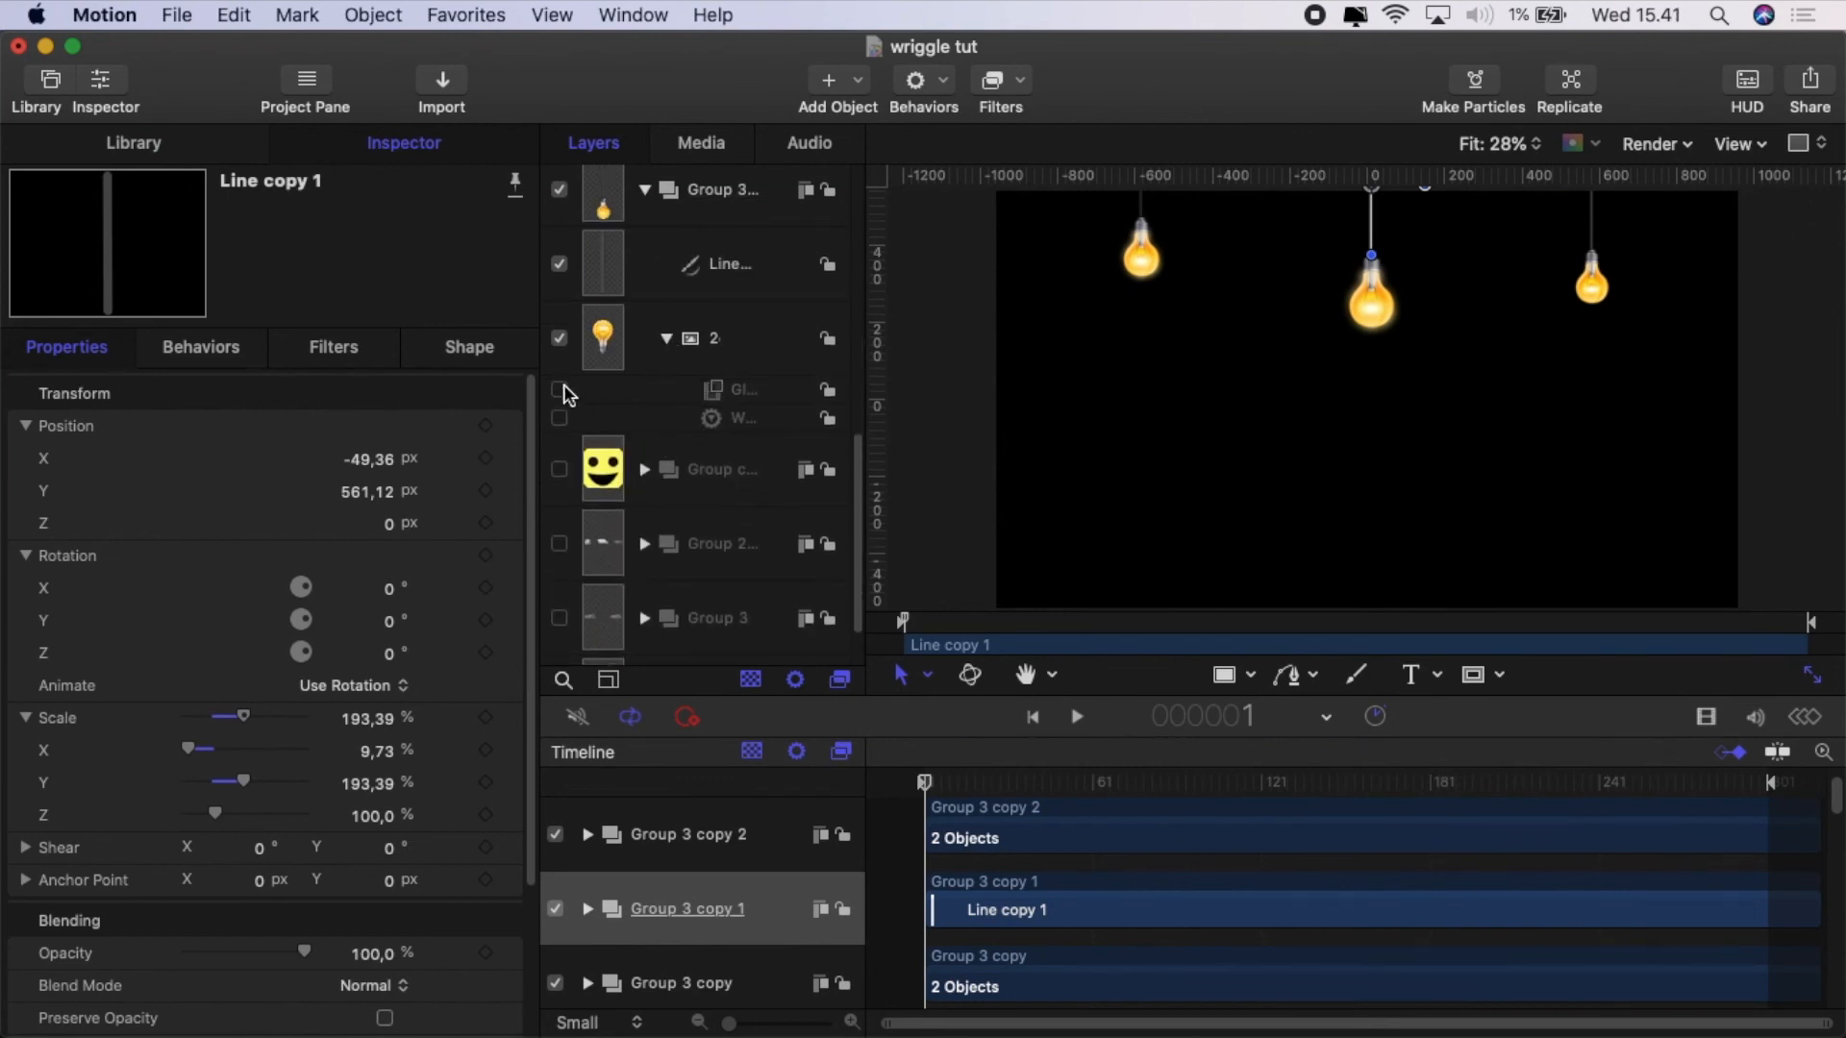
{"action": "left_click", "coordinate": [1078, 718]}
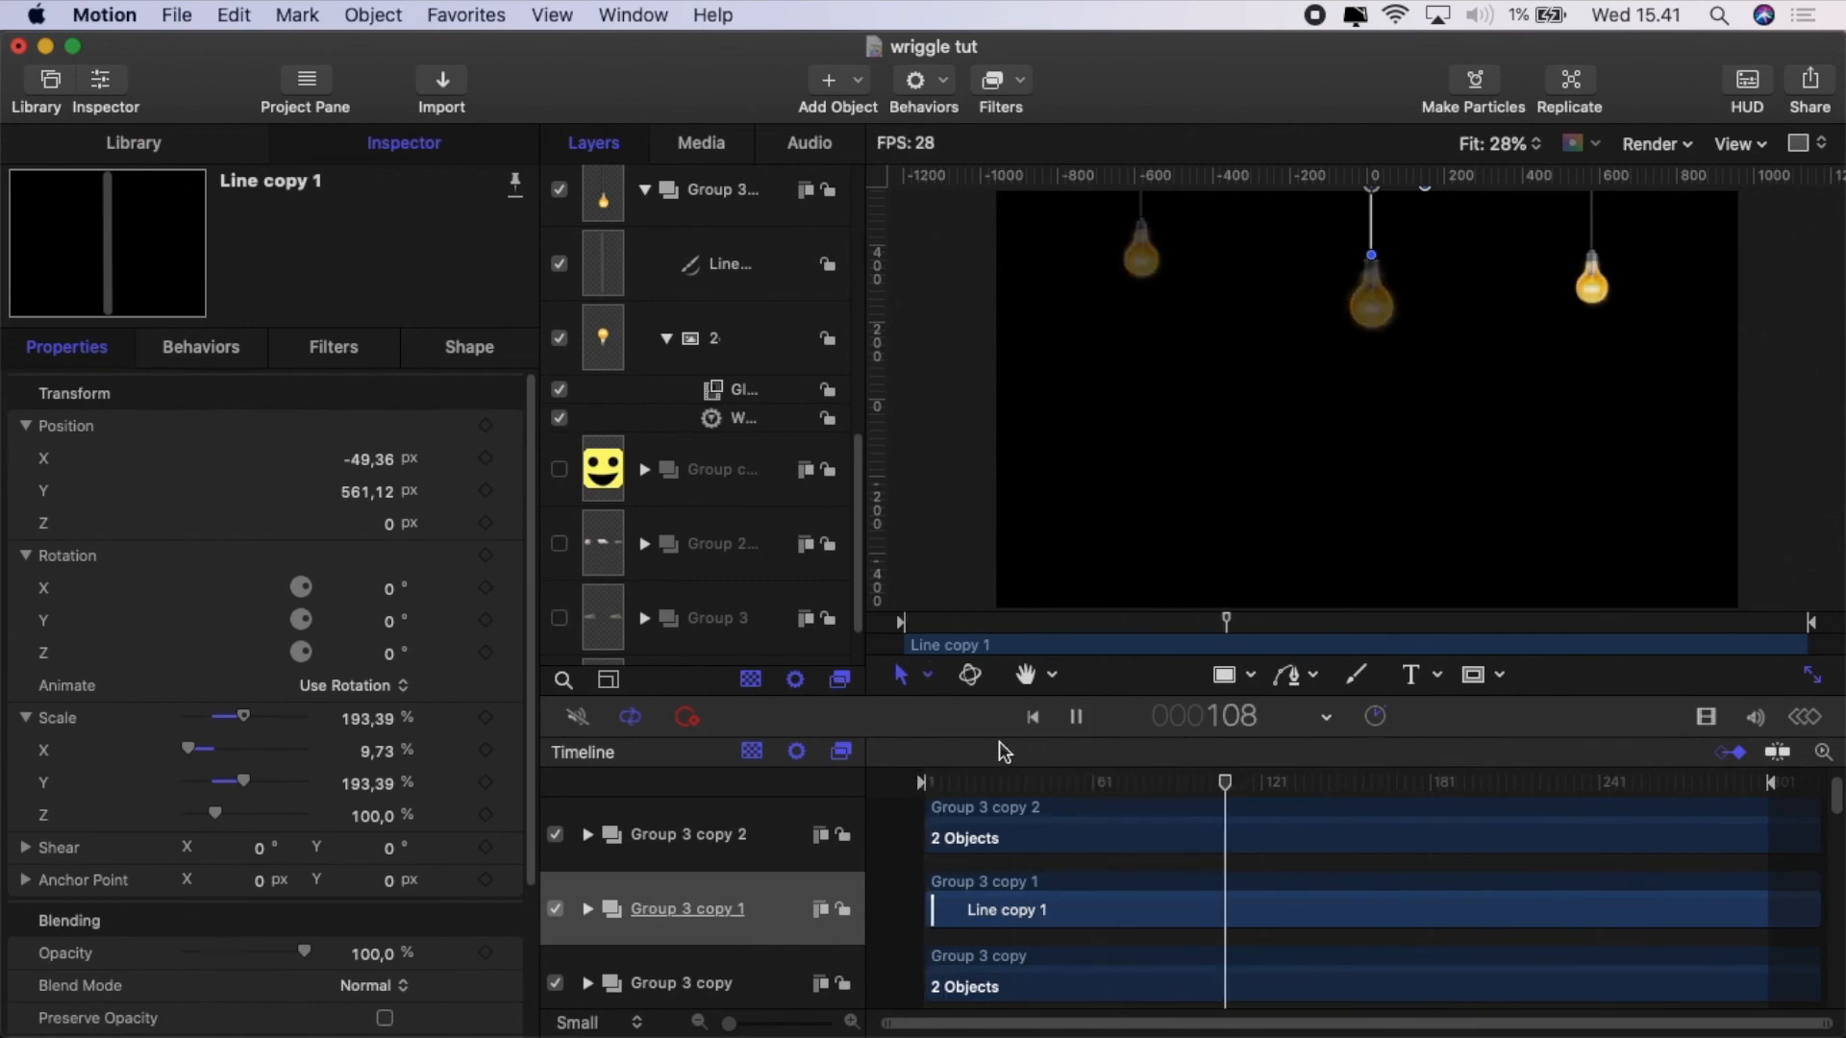
Set the Start Offset of the opacity Wriggle on Group 3 copy's bulb to 1,0 while the animation plays.
{"action": "left_click", "coordinate": [200, 347]}
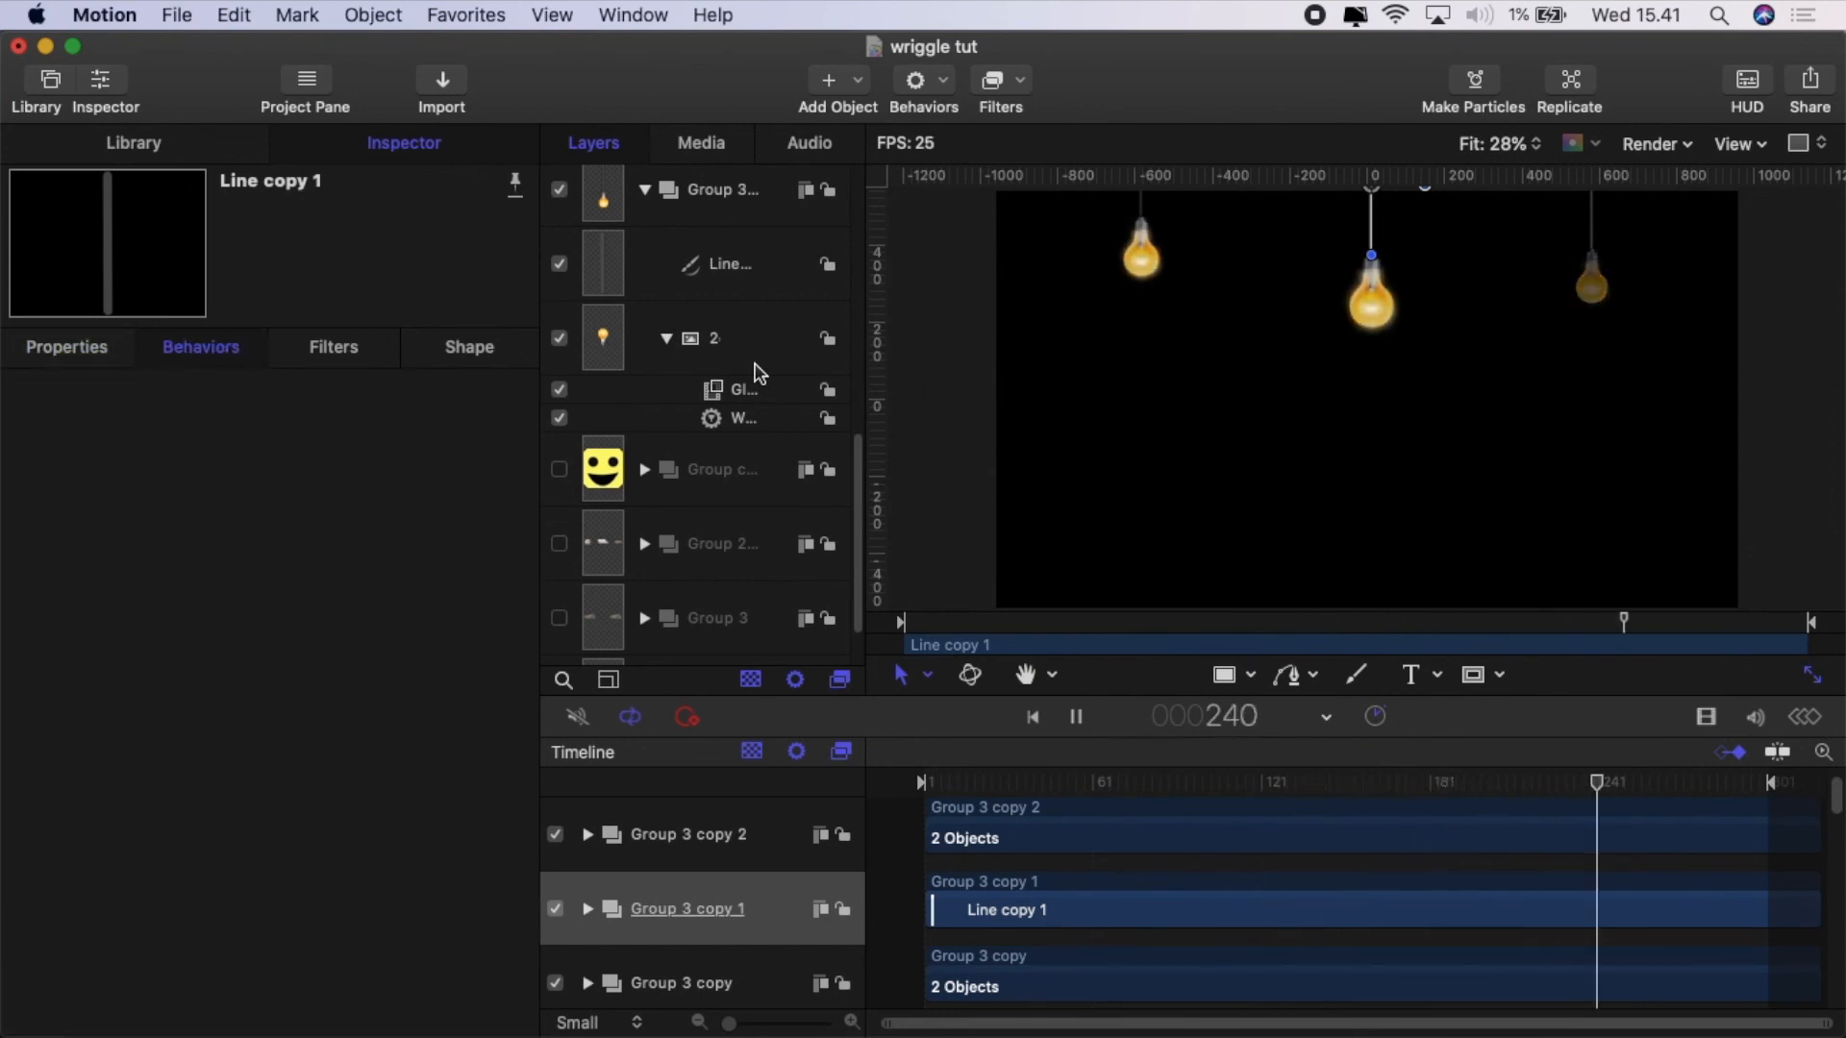
{"action": "left_click", "coordinate": [735, 421]}
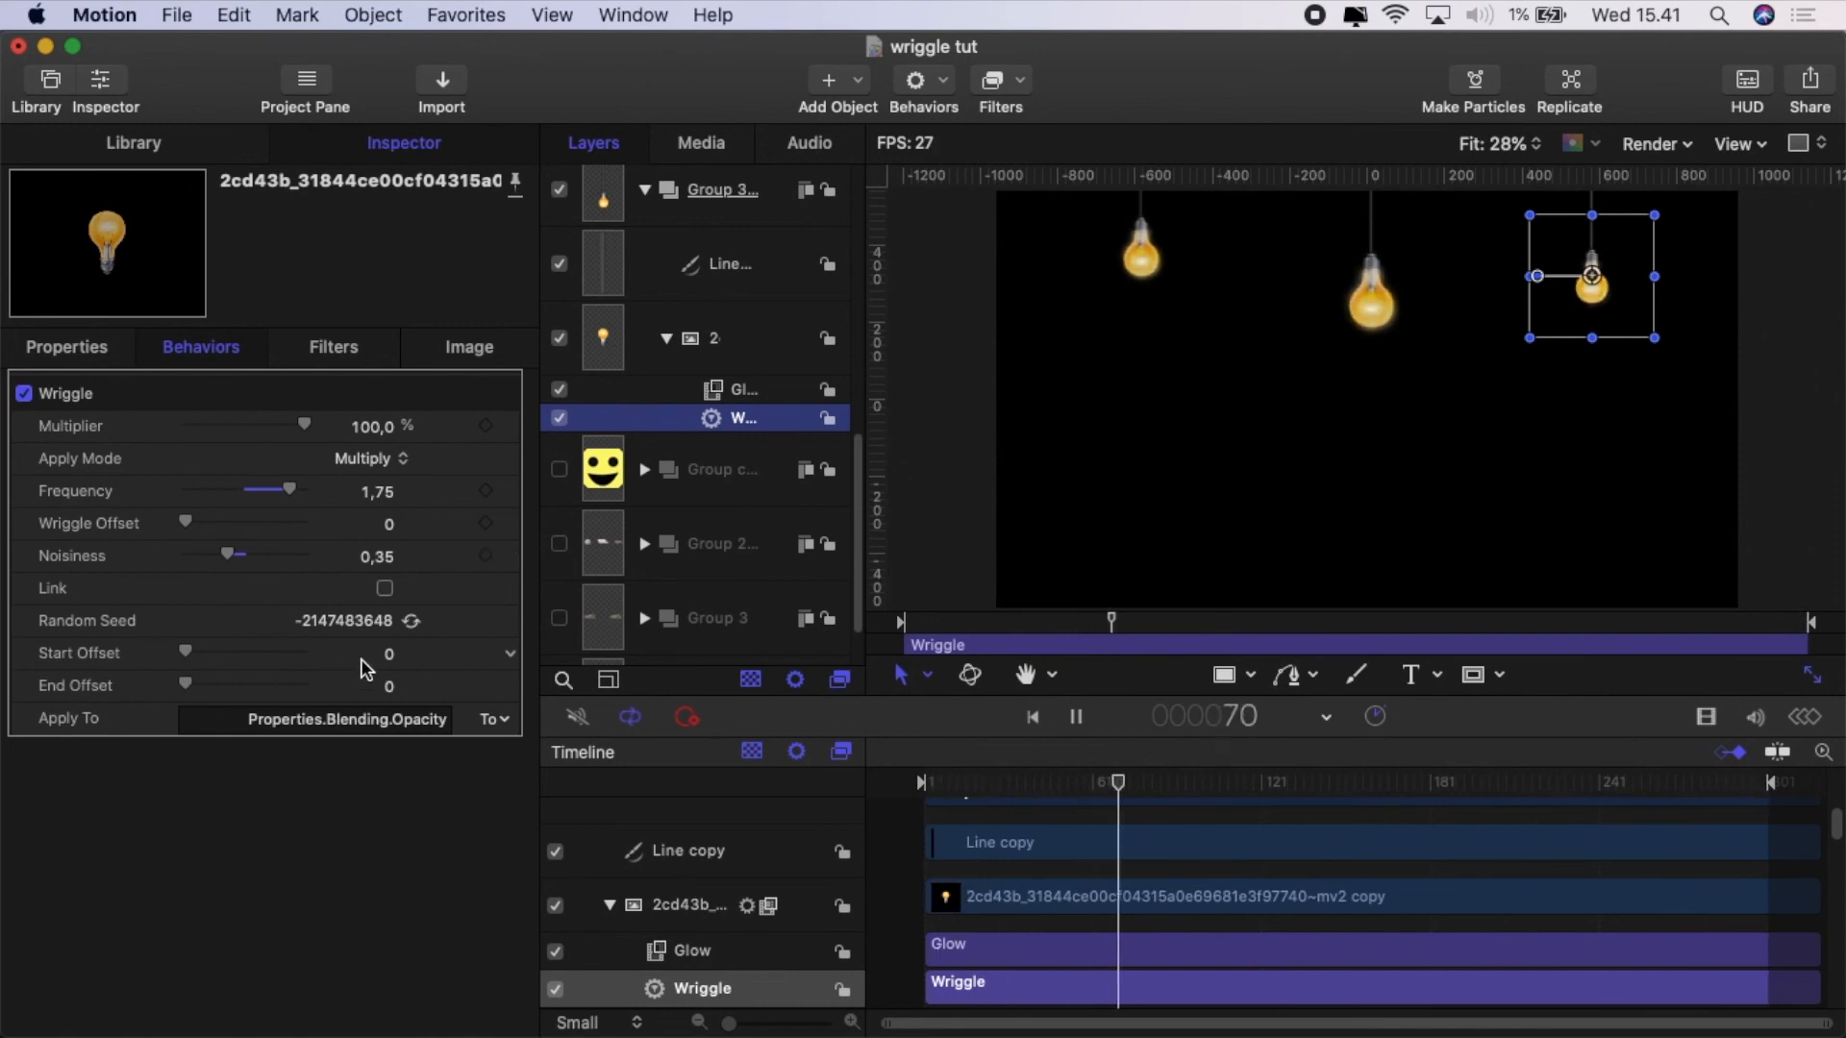
{"action": "left_click", "coordinate": [389, 655]}
{"action": "type", "text": "1,"}
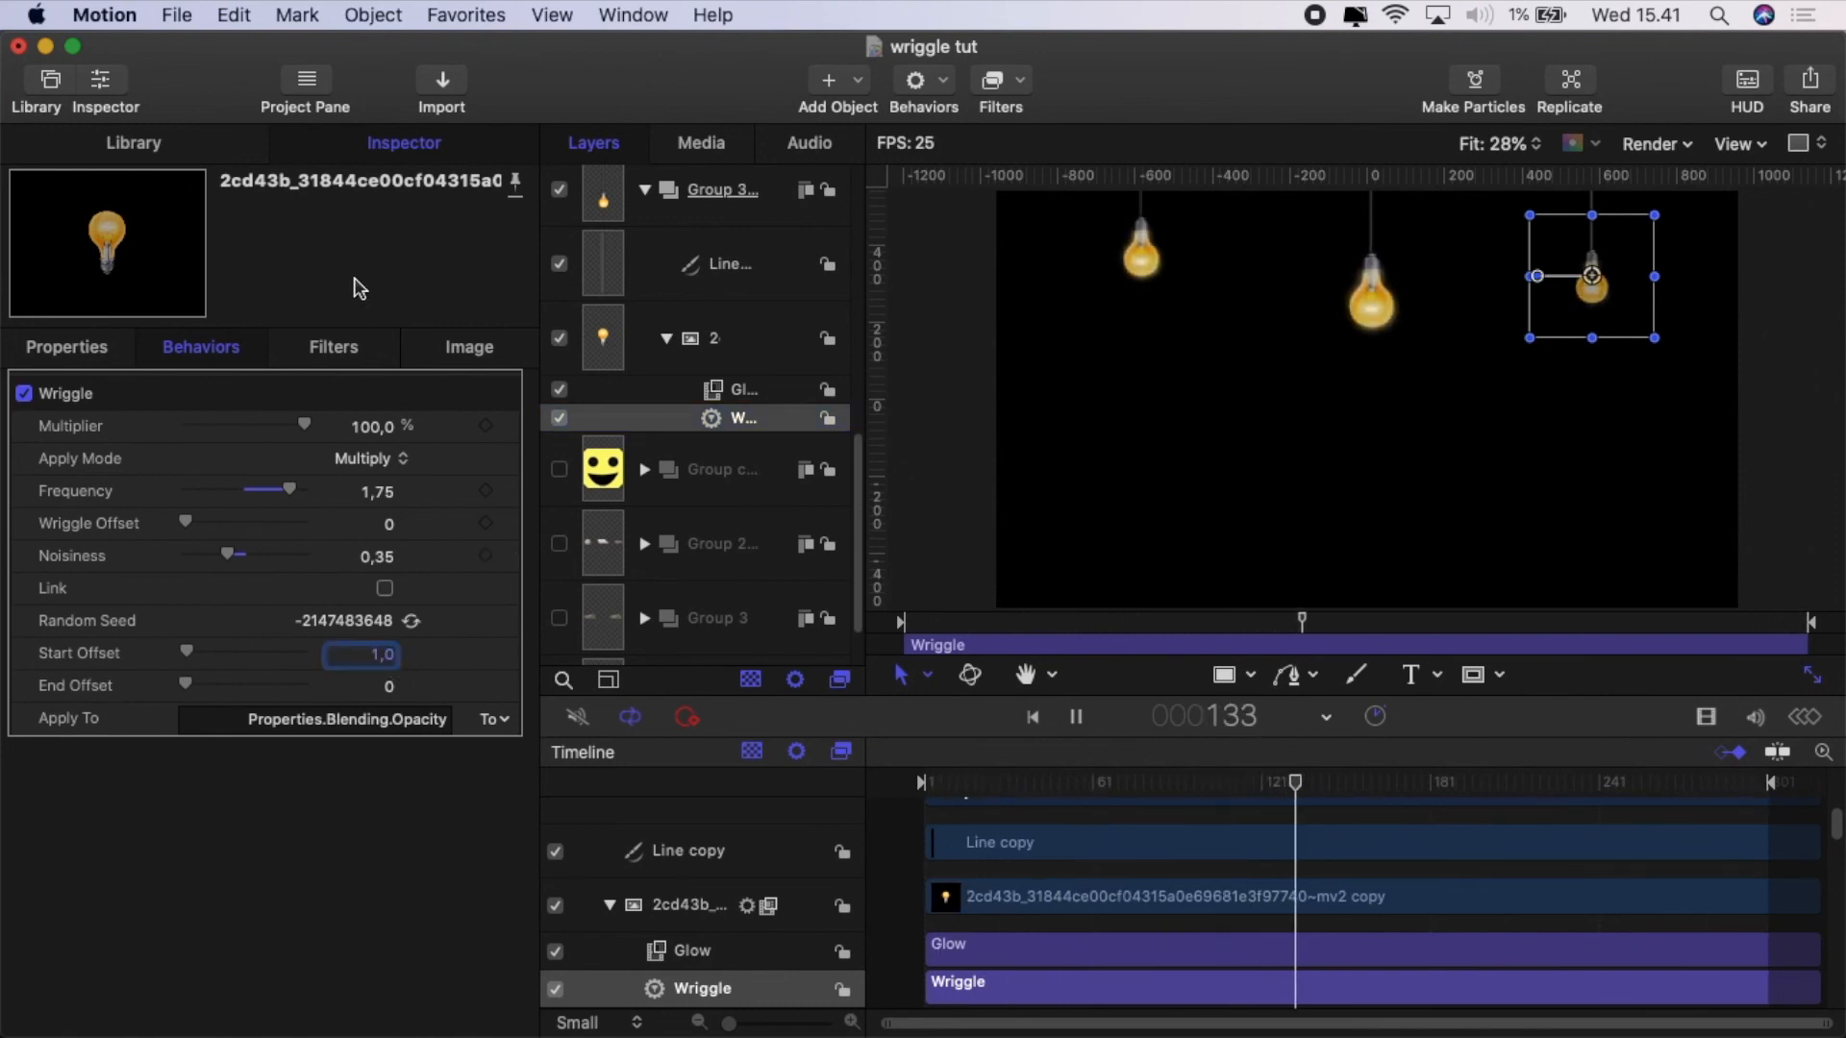
{"action": "key", "text": "Return"}
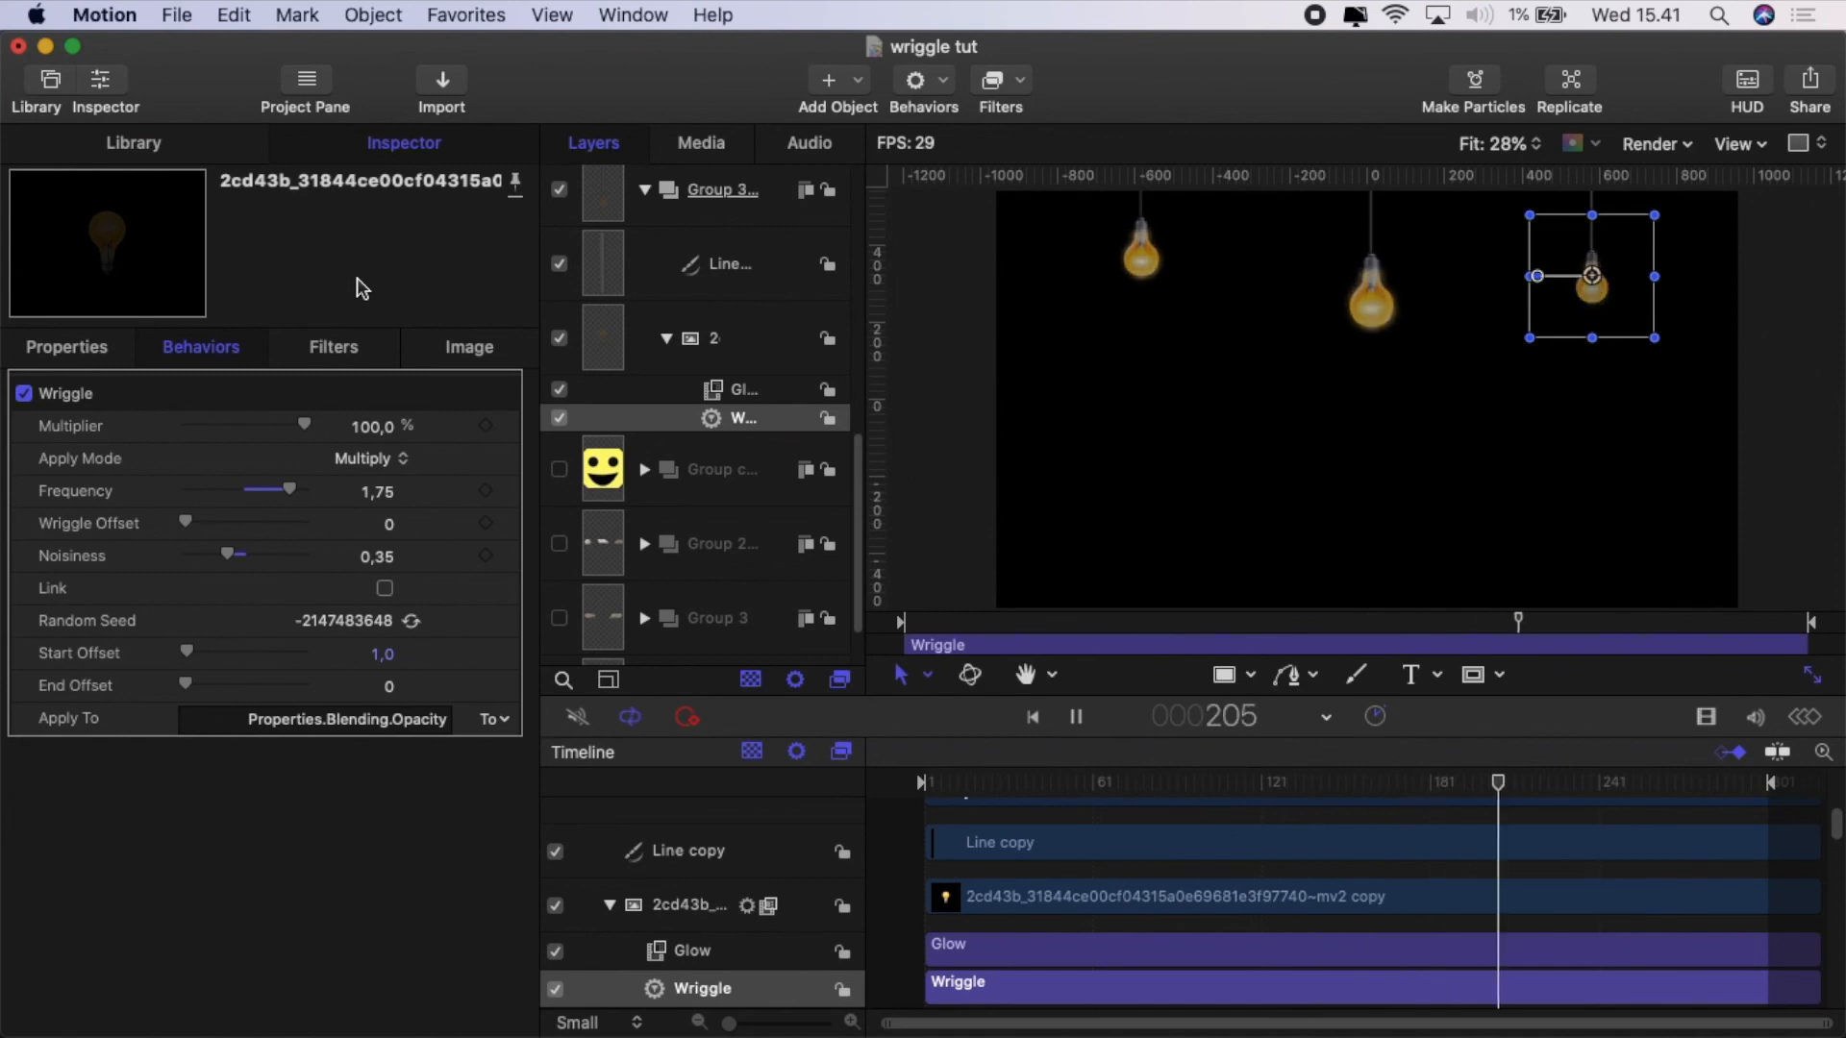
Set the Start Offset of the opacity Wriggle on Group 3 copy 2's bulb image to 2,0.
{"action": "left_click", "coordinate": [1142, 261]}
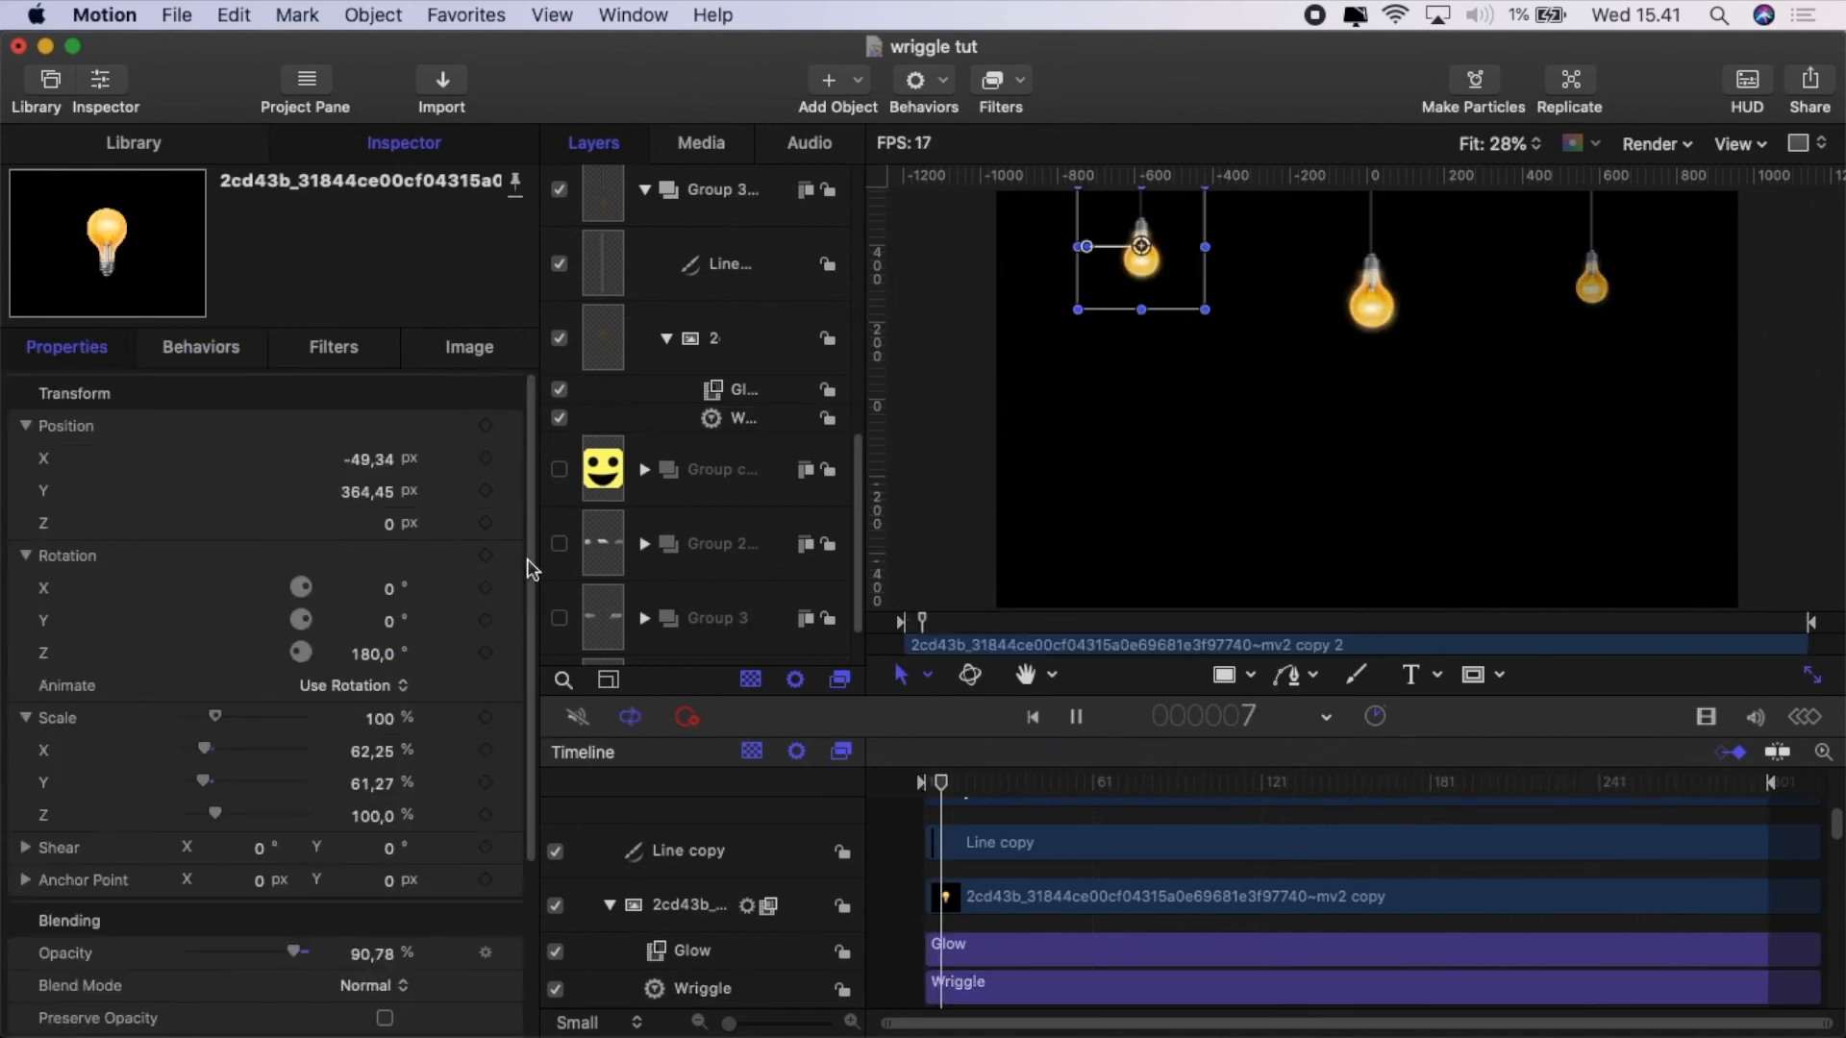
{"action": "left_click", "coordinate": [202, 348]}
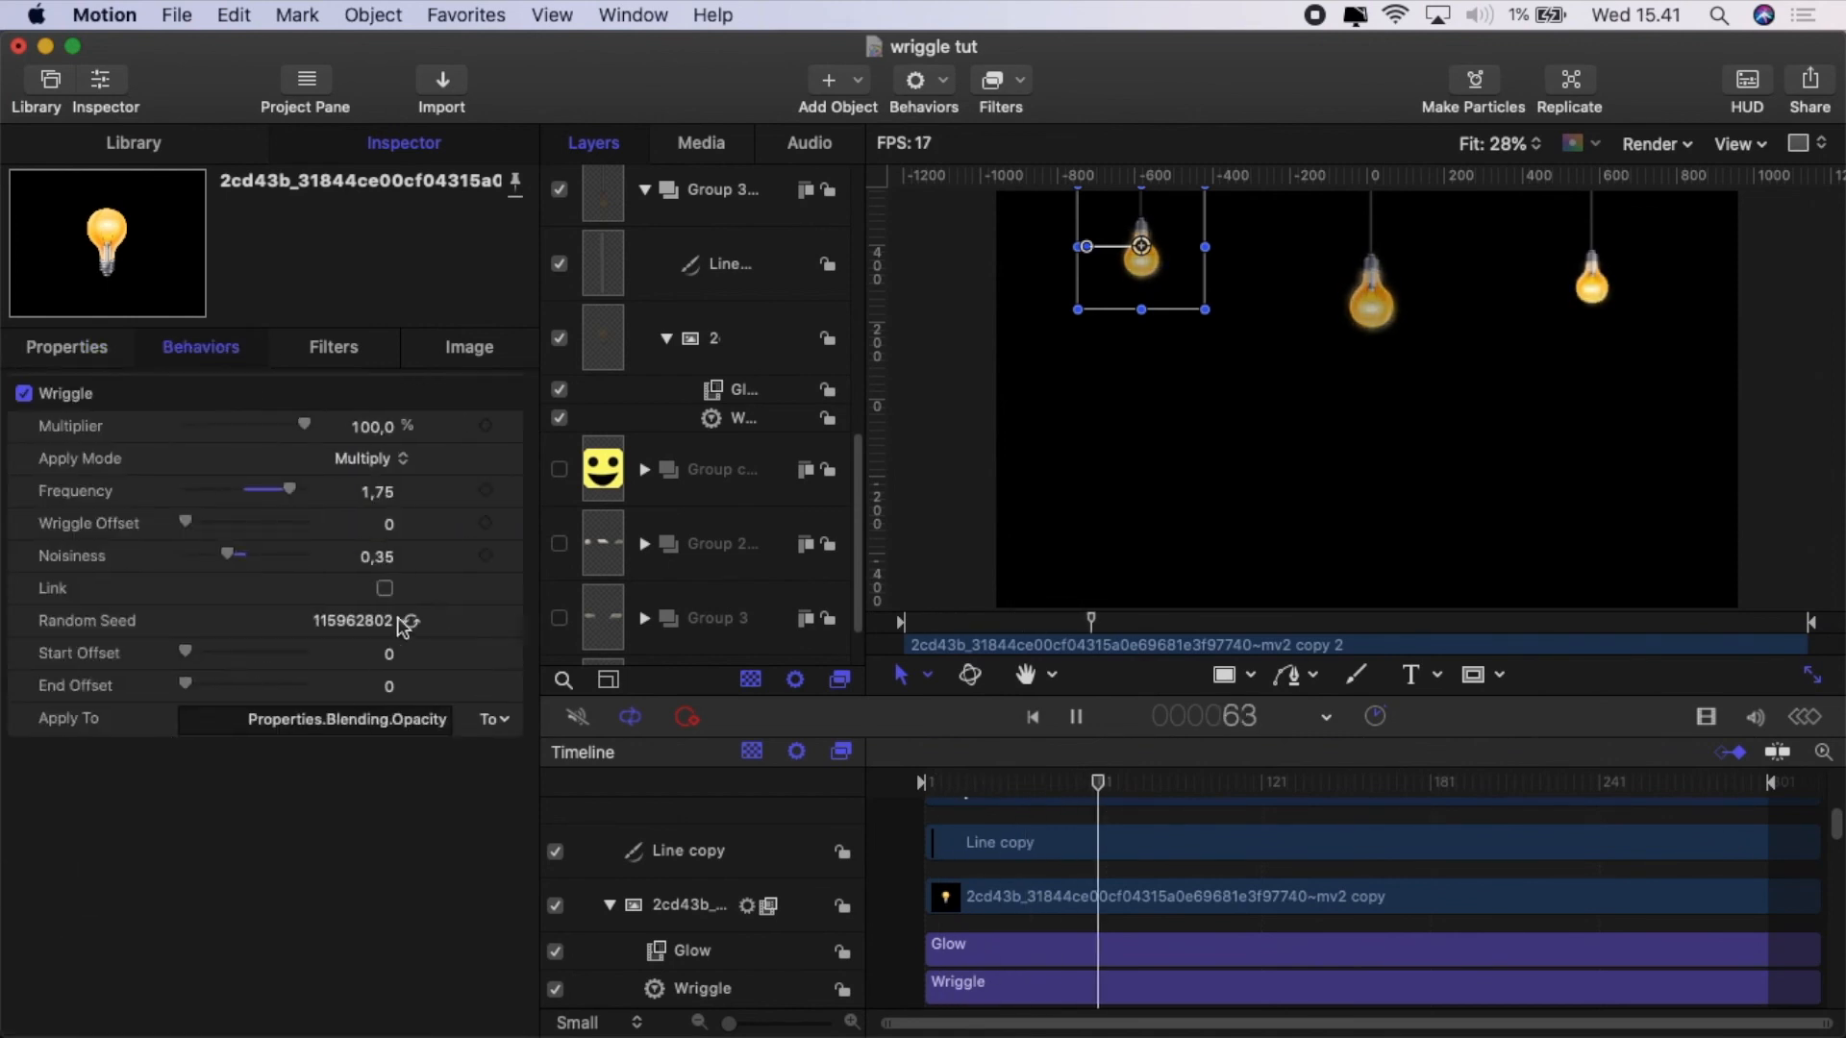
{"action": "left_click", "coordinate": [385, 656]}
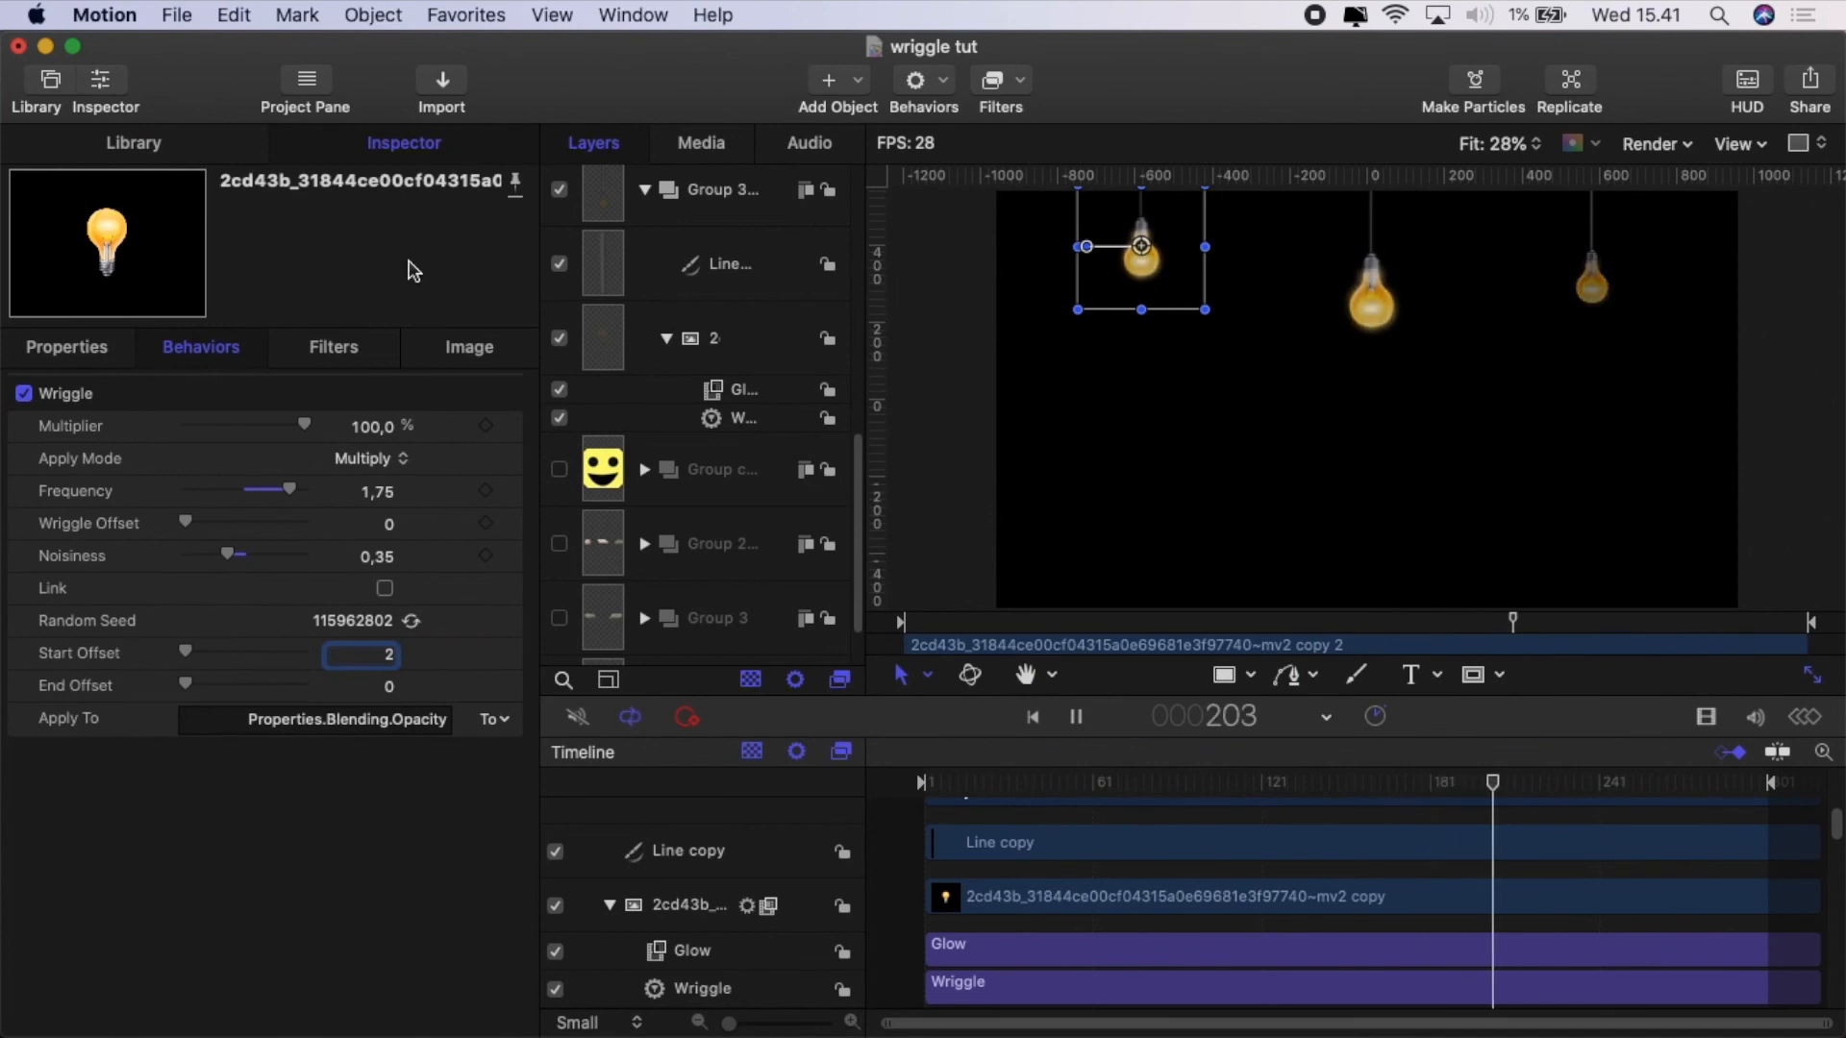
{"action": "type", "text": "2"}
{"action": "key", "text": "Return"}
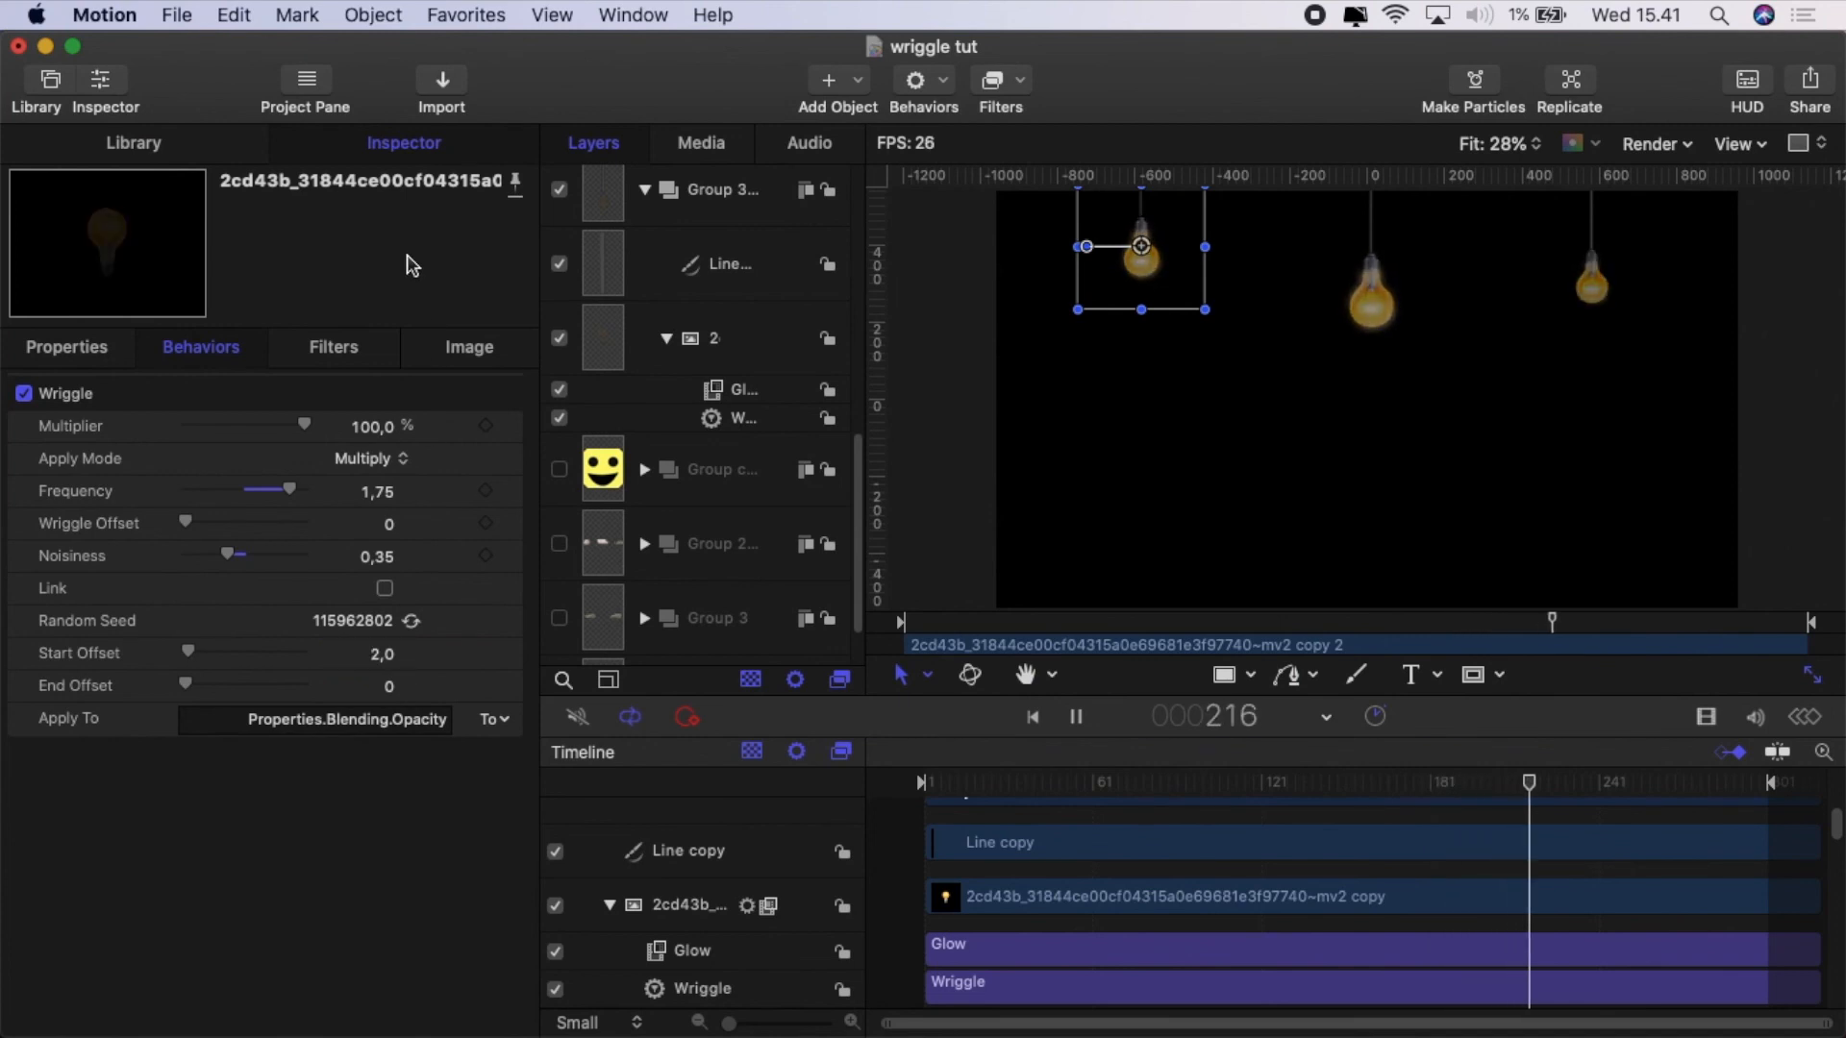
Generate new random seeds for the opacity Wriggle on Group 3 copy 2's bulb image while the animation plays.
{"action": "left_click", "coordinate": [413, 622]}
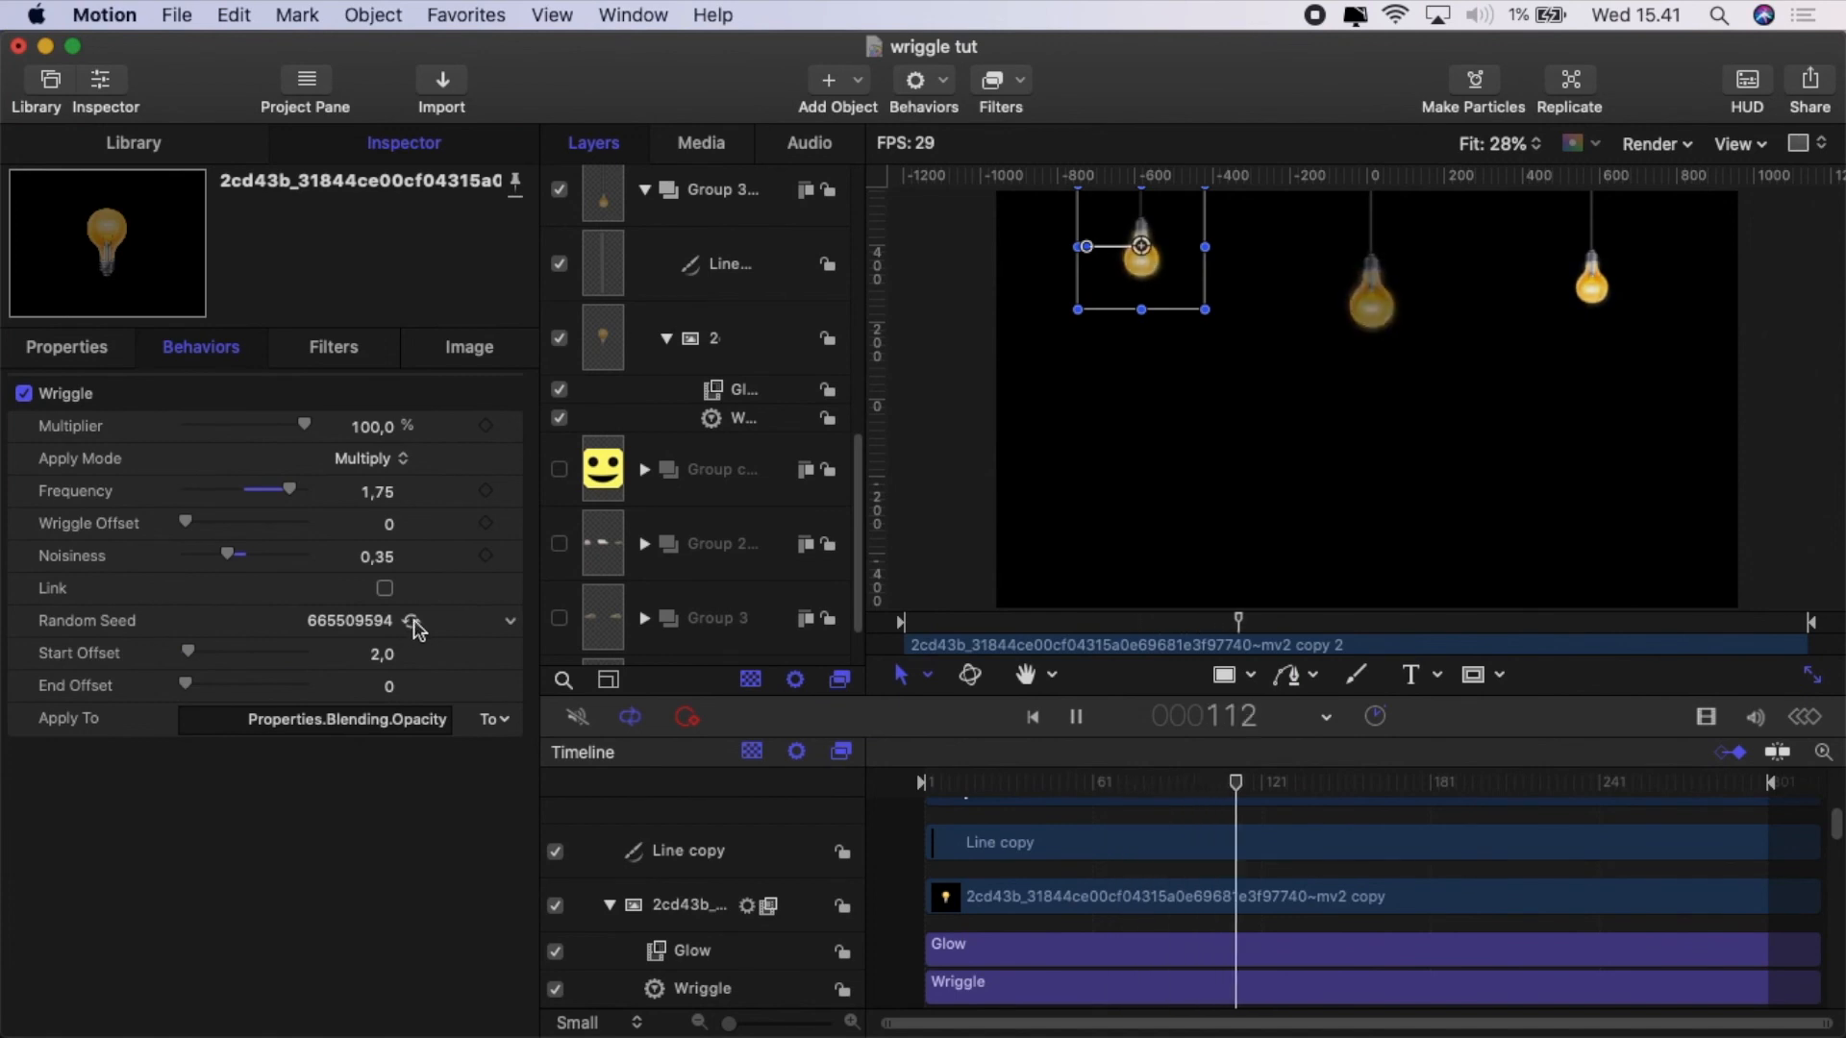
{"action": "scroll", "coordinate": [728, 447], "scroll_direction": "up", "scroll_amount": 2}
{"action": "scroll", "coordinate": [726, 385], "scroll_direction": "up", "scroll_amount": 5}
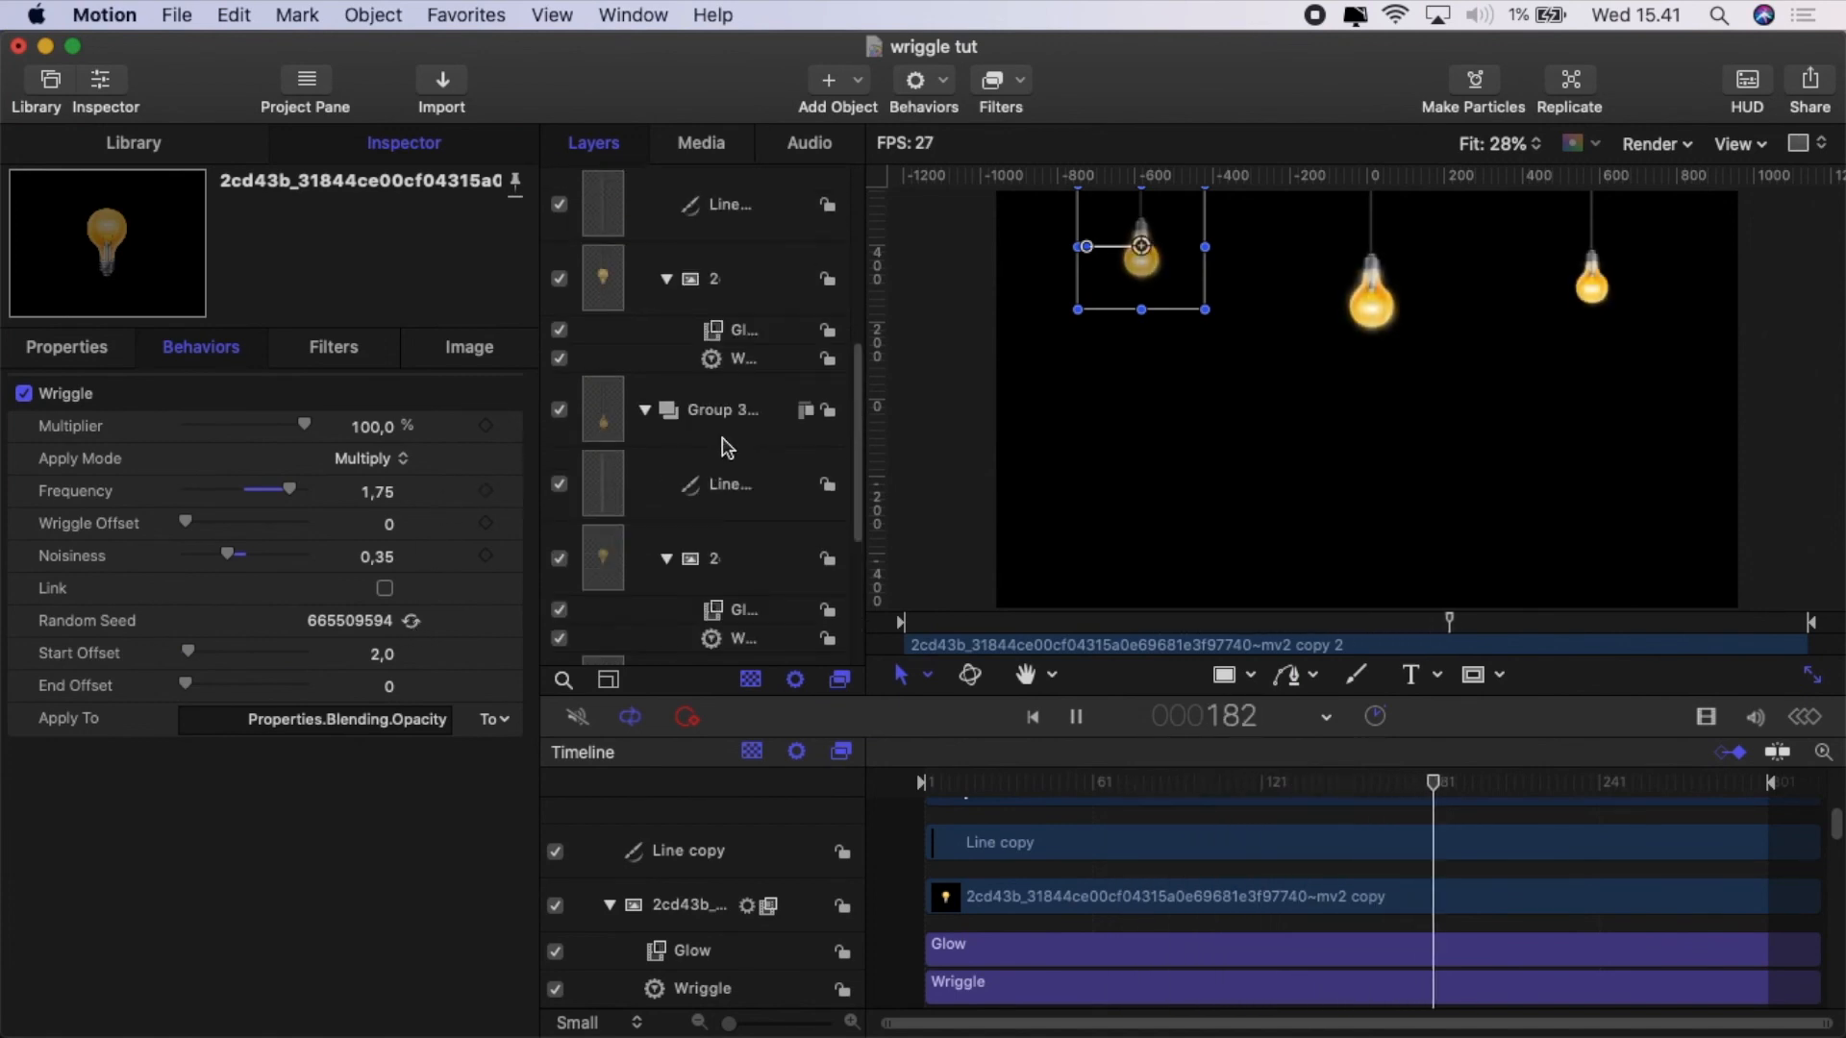
{"action": "scroll", "coordinate": [723, 317], "scroll_direction": "up", "scroll_amount": 1}
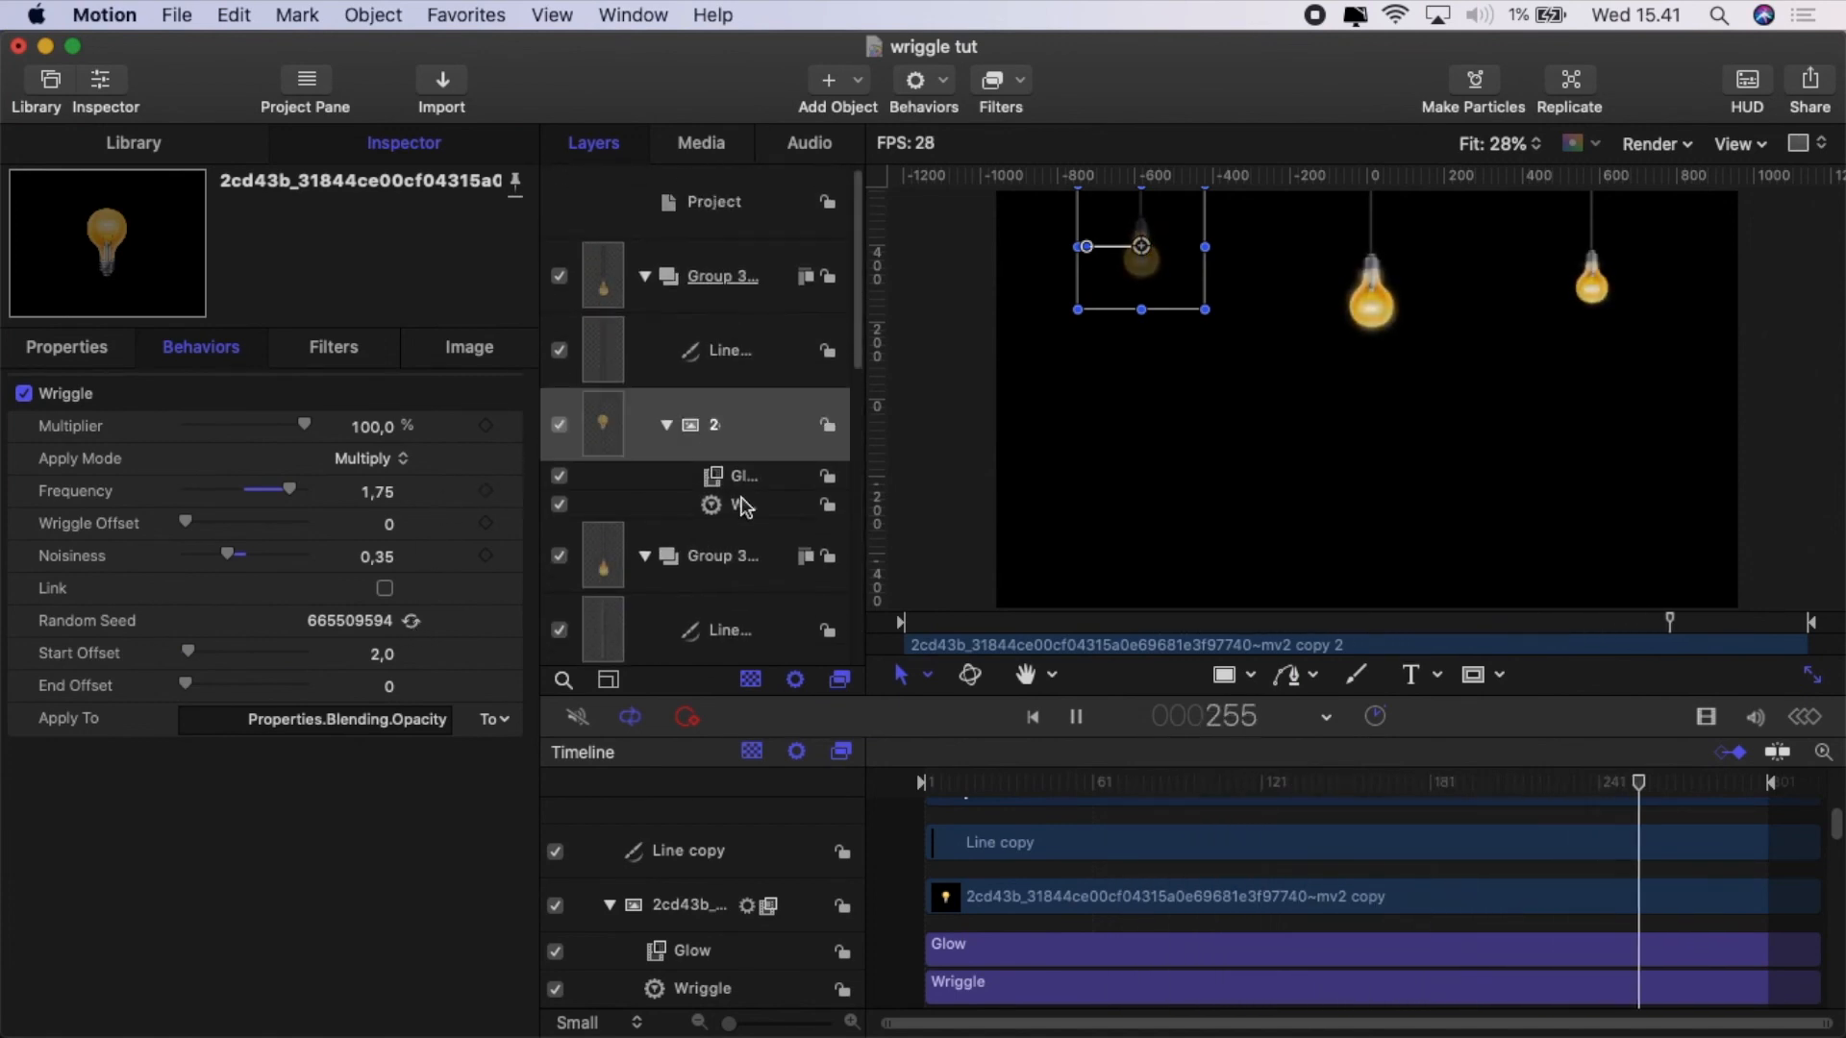
{"action": "left_click", "coordinate": [743, 505]}
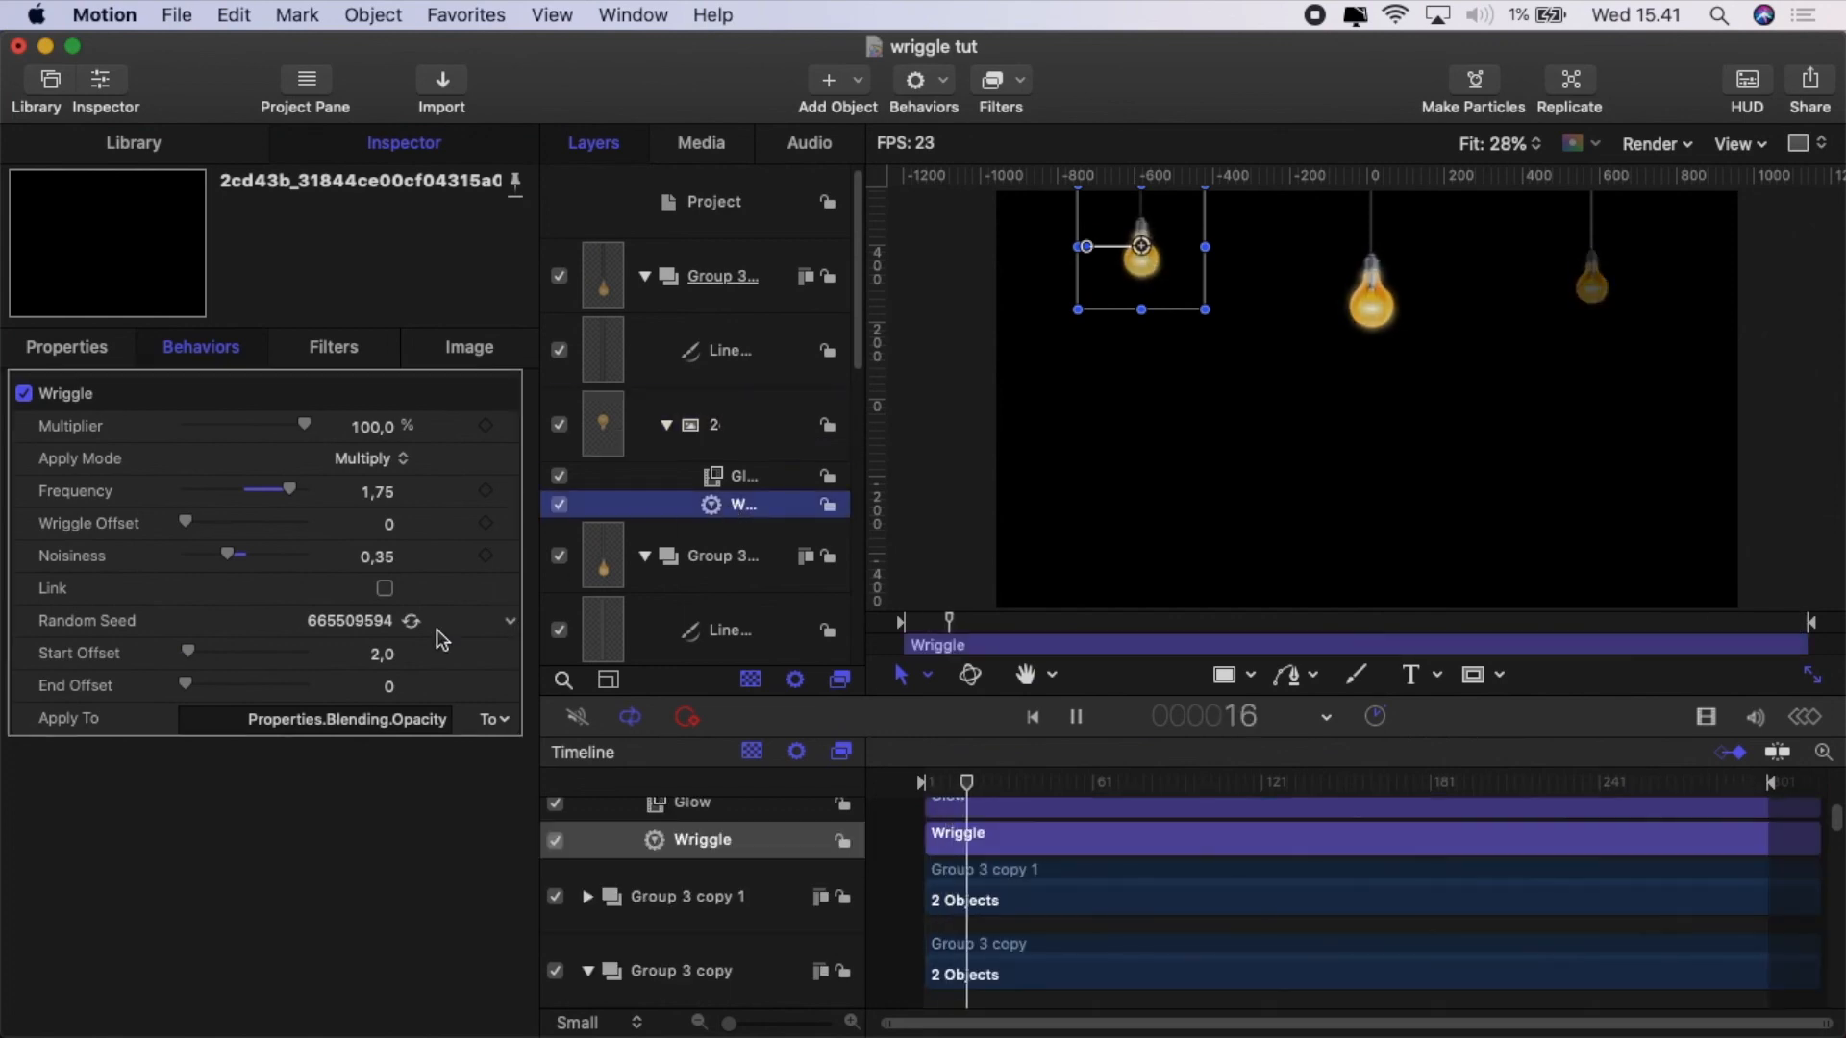
{"action": "left_click", "coordinate": [413, 621]}
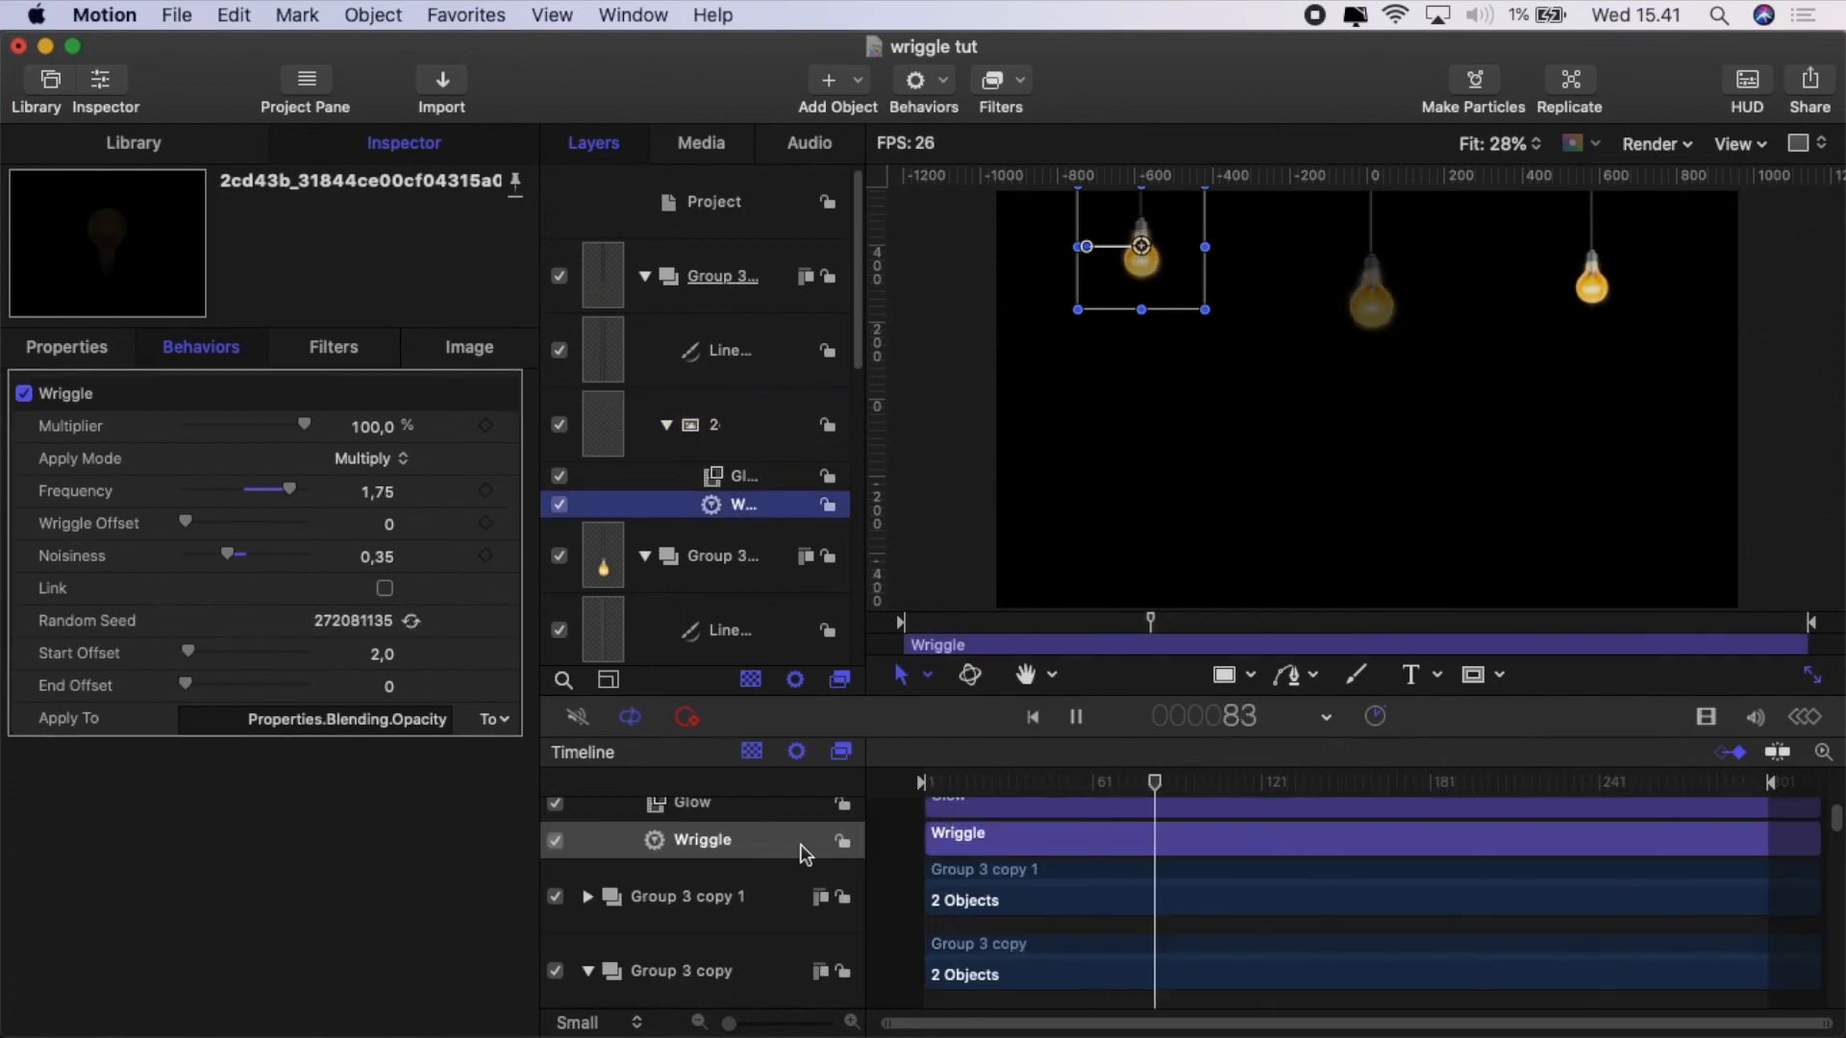
Play the smiley and gradient background animation in the wriggle project from the first frame.
{"action": "left_click", "coordinate": [906, 860]}
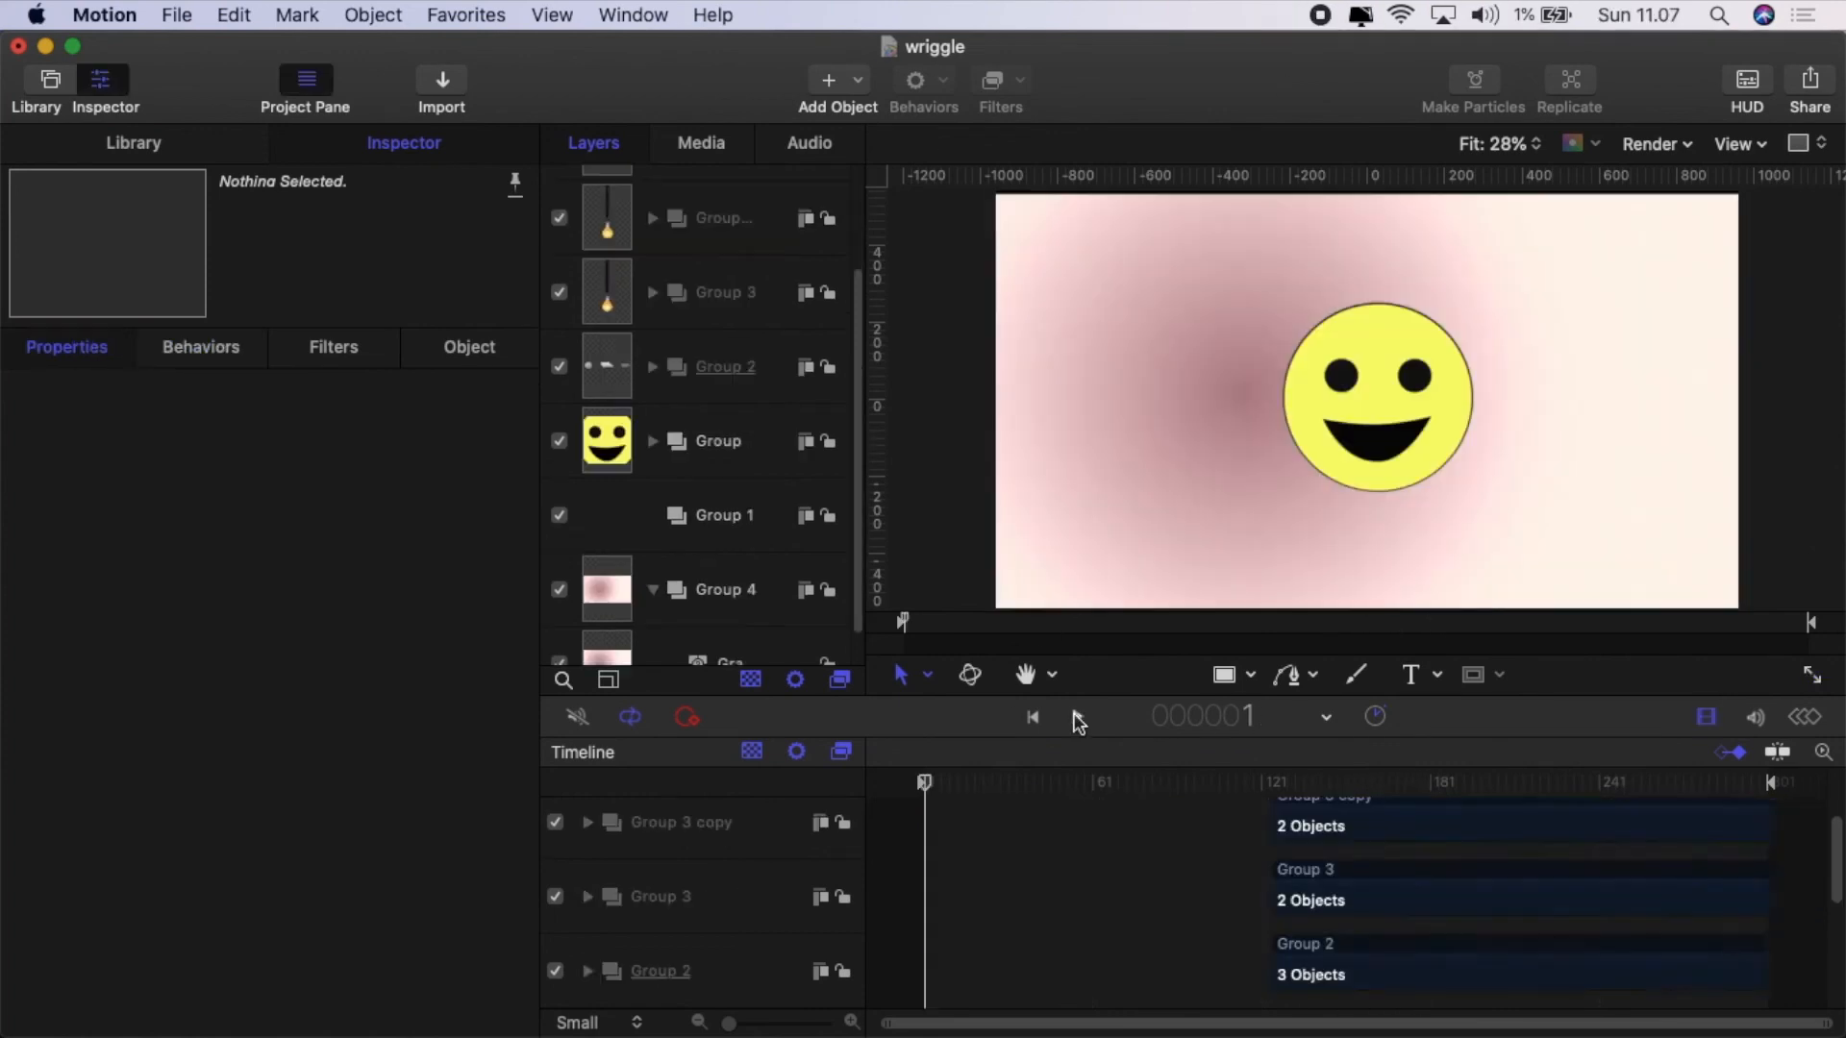
{"action": "left_click", "coordinate": [1077, 717]}
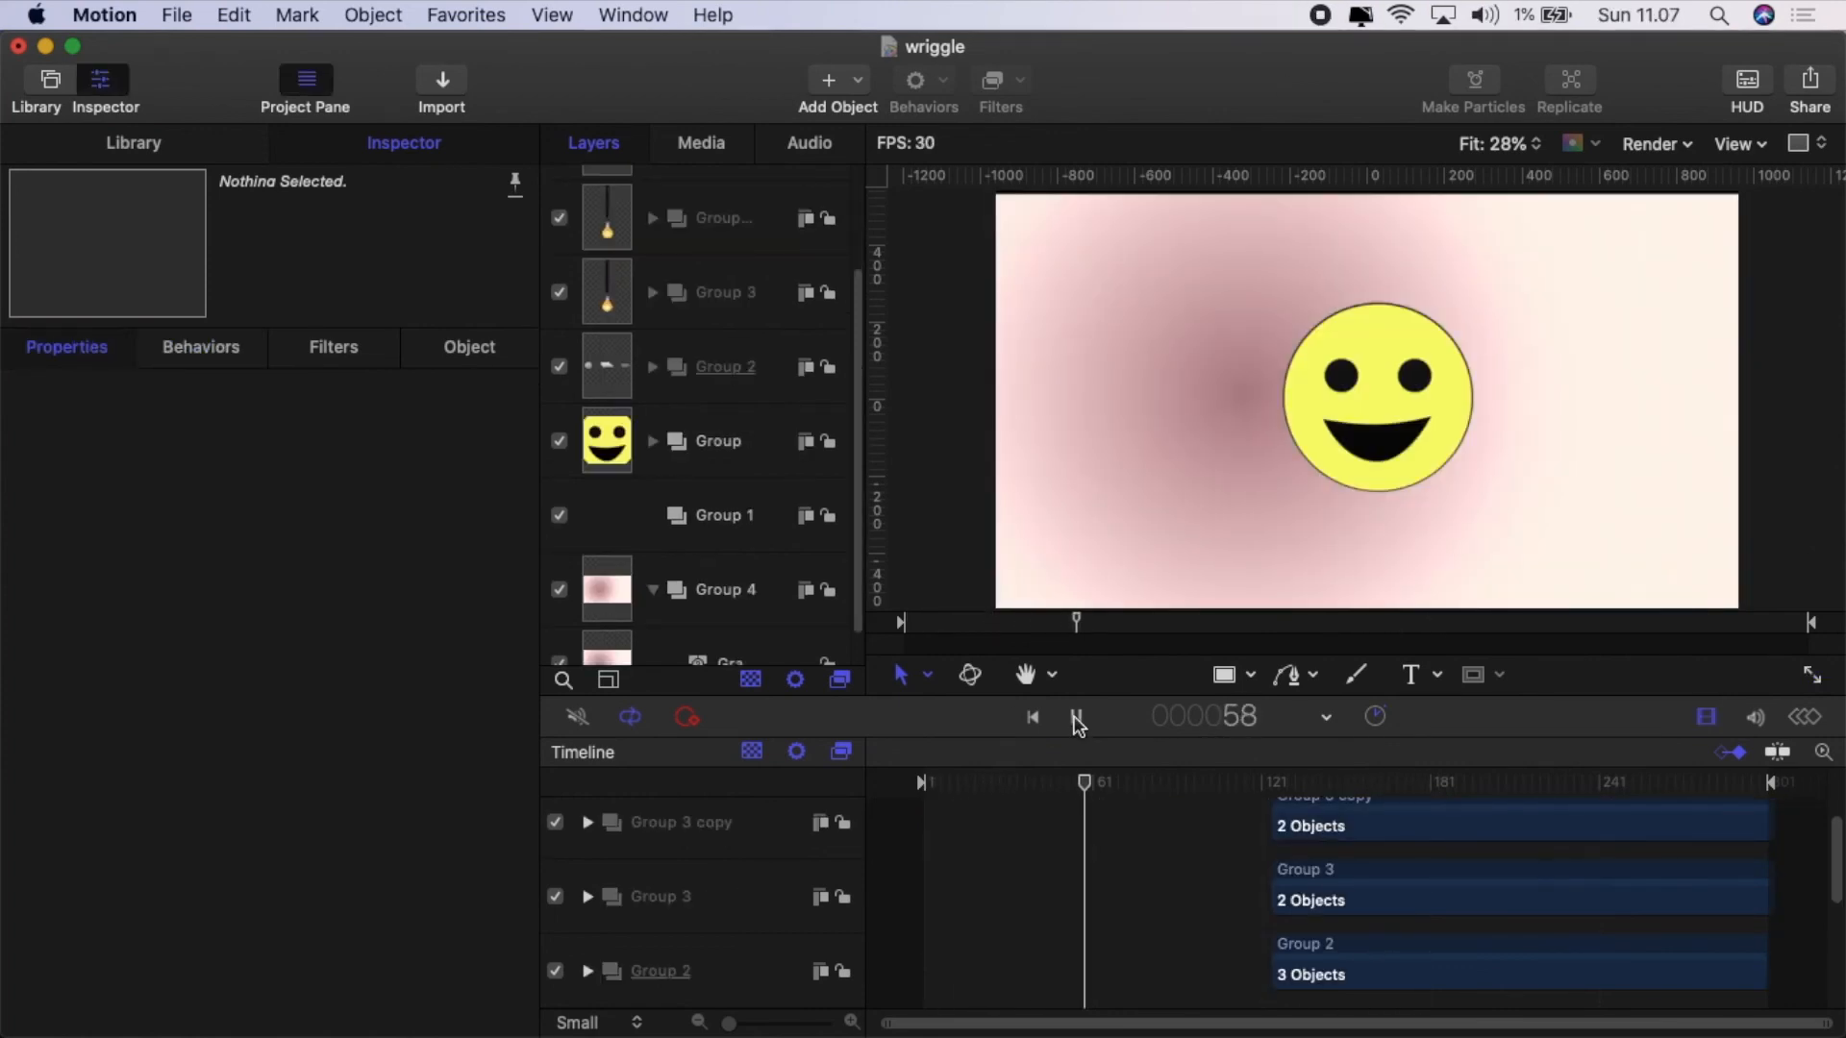